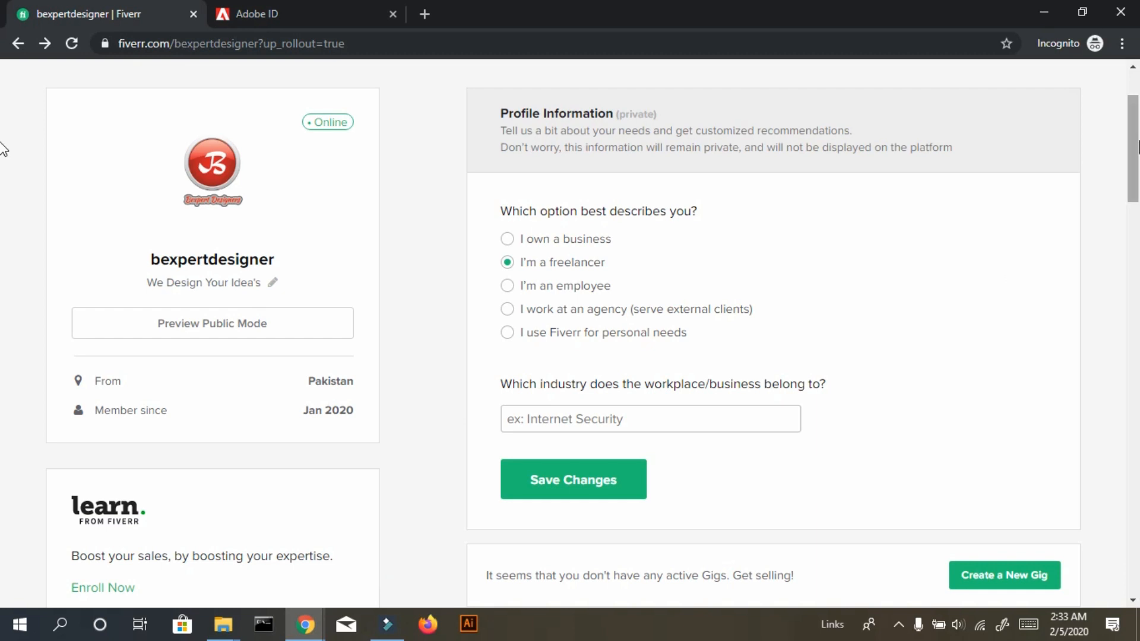
Start the Fiverr seller onboarding and continue through the overview, profile tips and things-to-avoid pages to Personal Info.
click(993, 282)
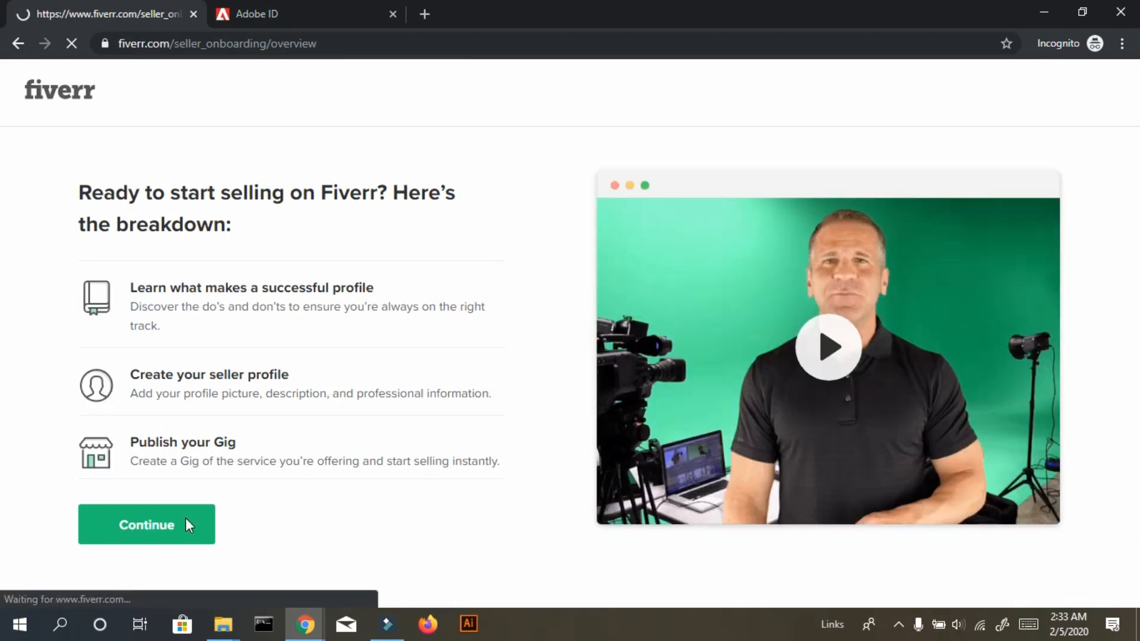
click(134, 538)
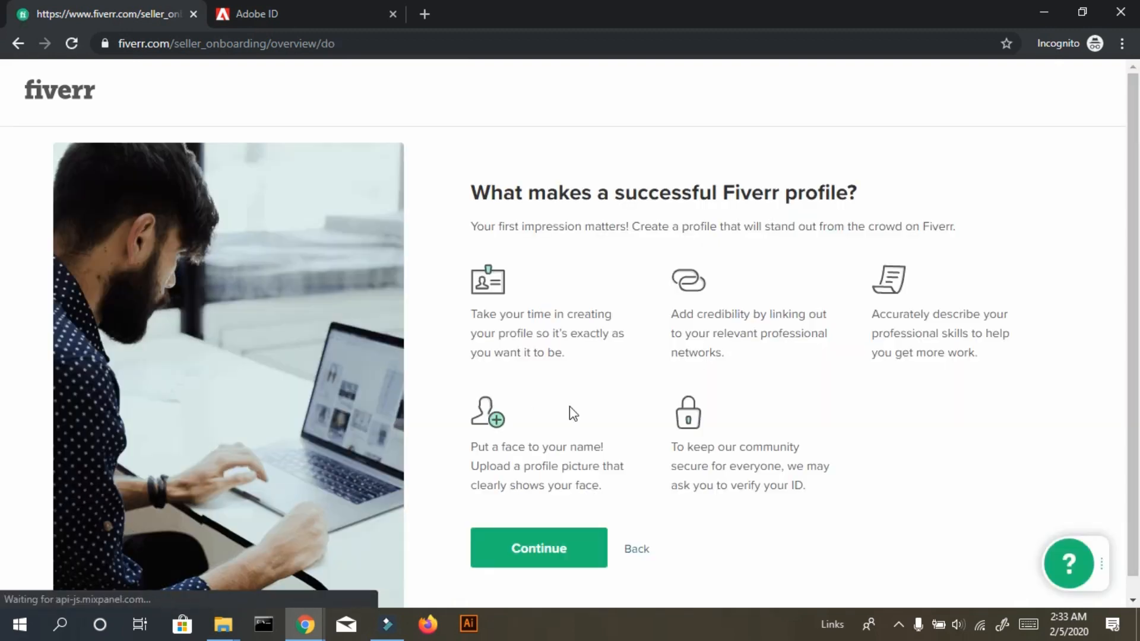
click(510, 548)
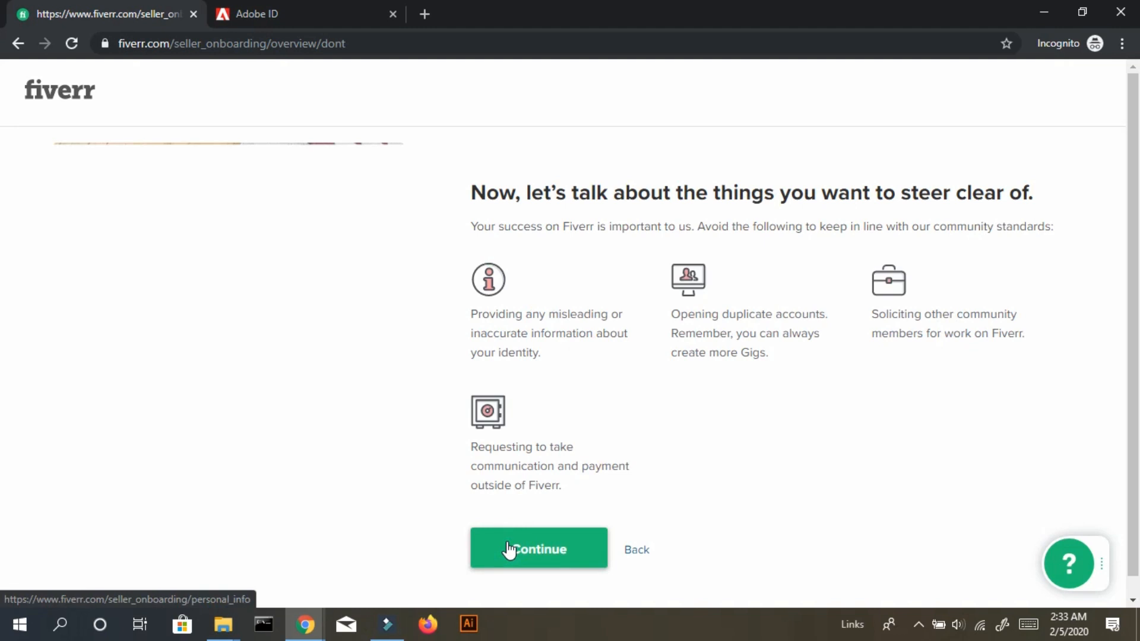
click(510, 548)
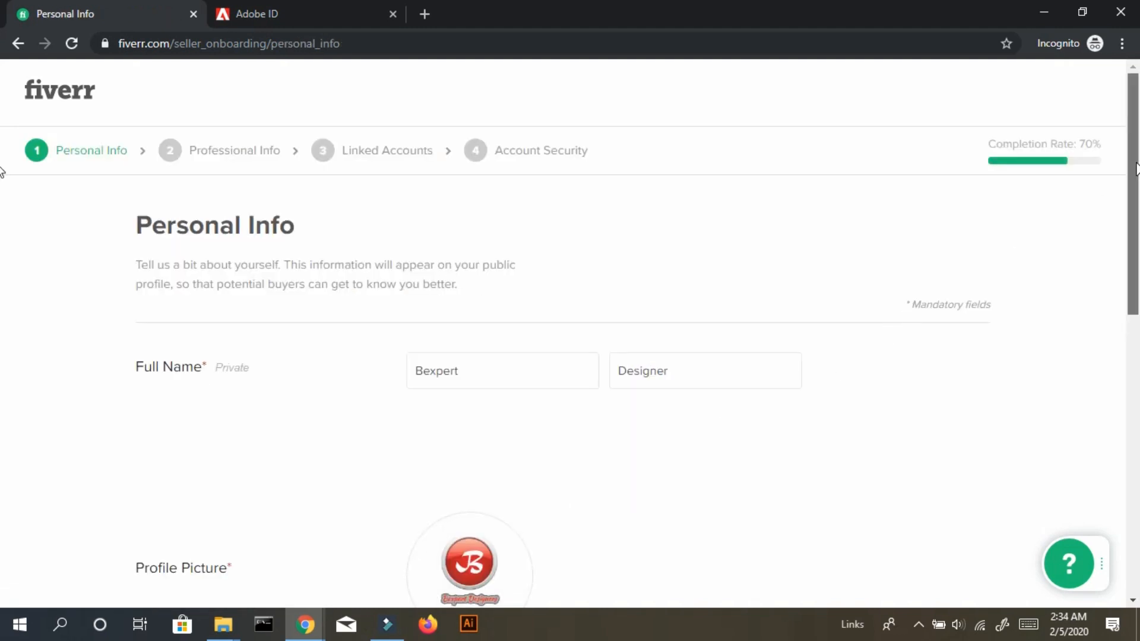
Review the completion rate, description and languages in Personal Info, and continue to Professional Info.
drag(983, 143, 1079, 146)
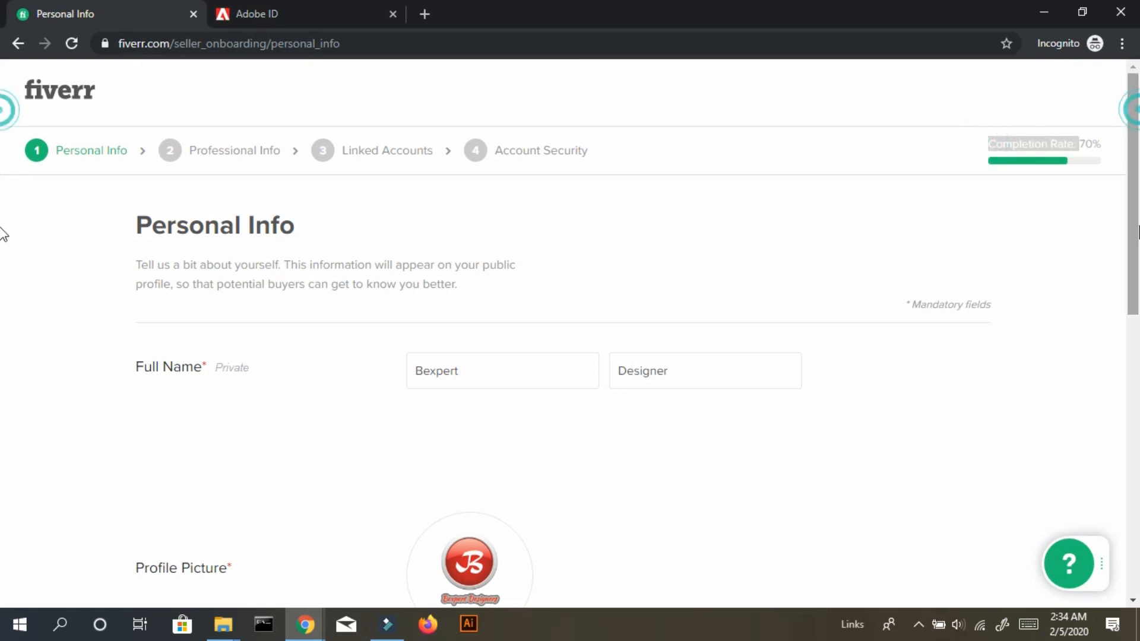
scroll(2, 318, down, 8)
scroll(2, 440, down, 3)
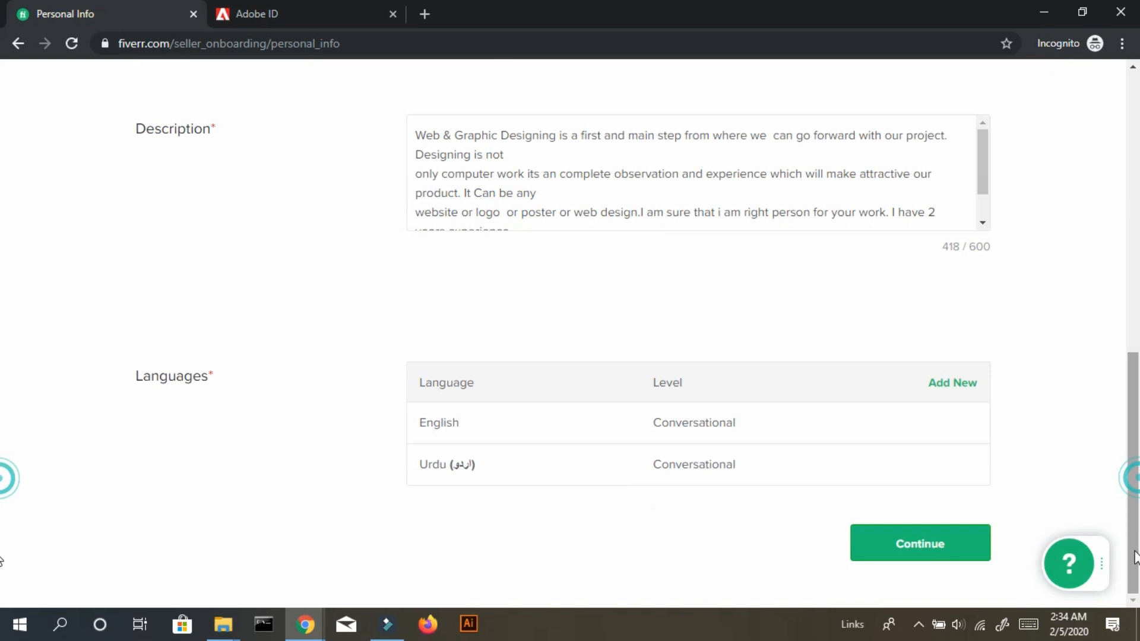
click(924, 544)
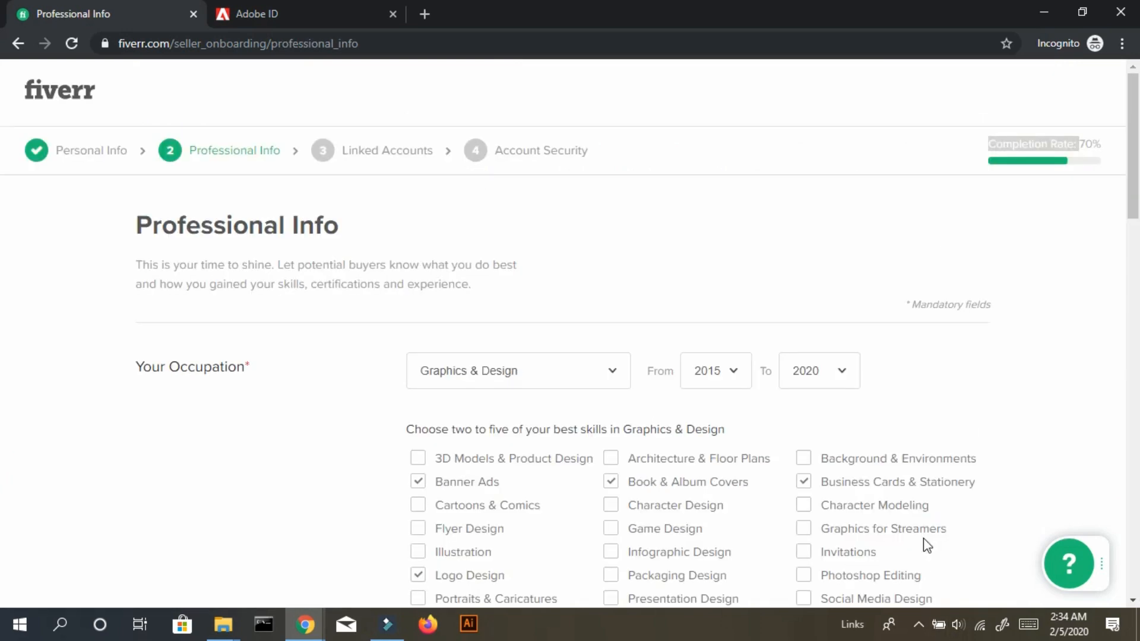
Review the occupation, chosen design skills, certification and personal website in Professional Info, and continue to Linked Accounts.
scroll(3, 238, down, 4)
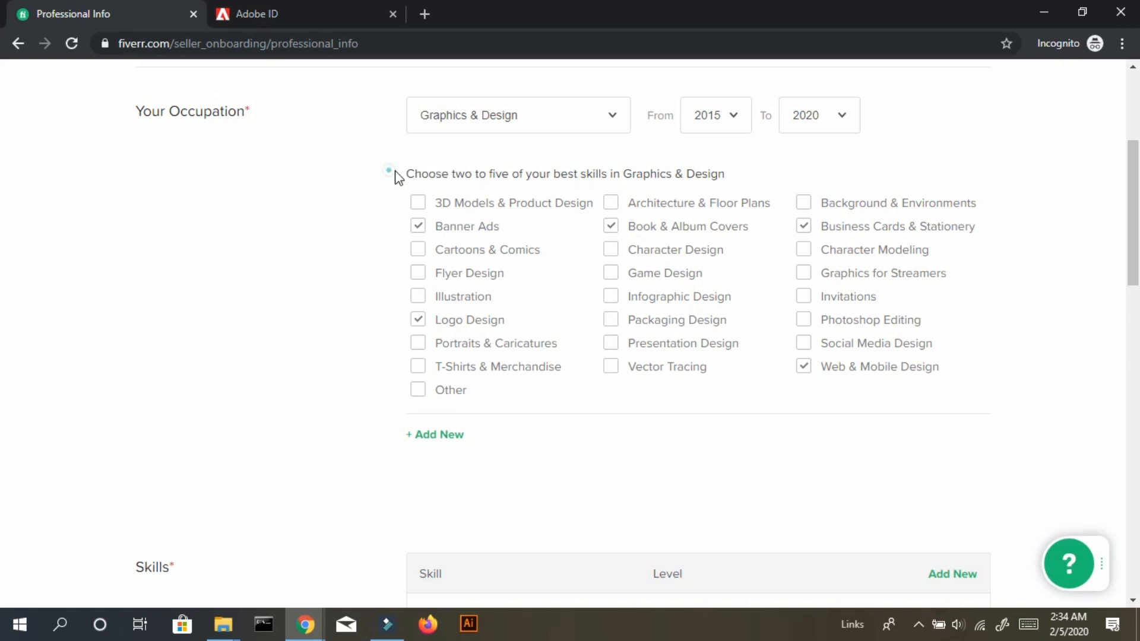
drag(394, 174, 746, 163)
click(760, 165)
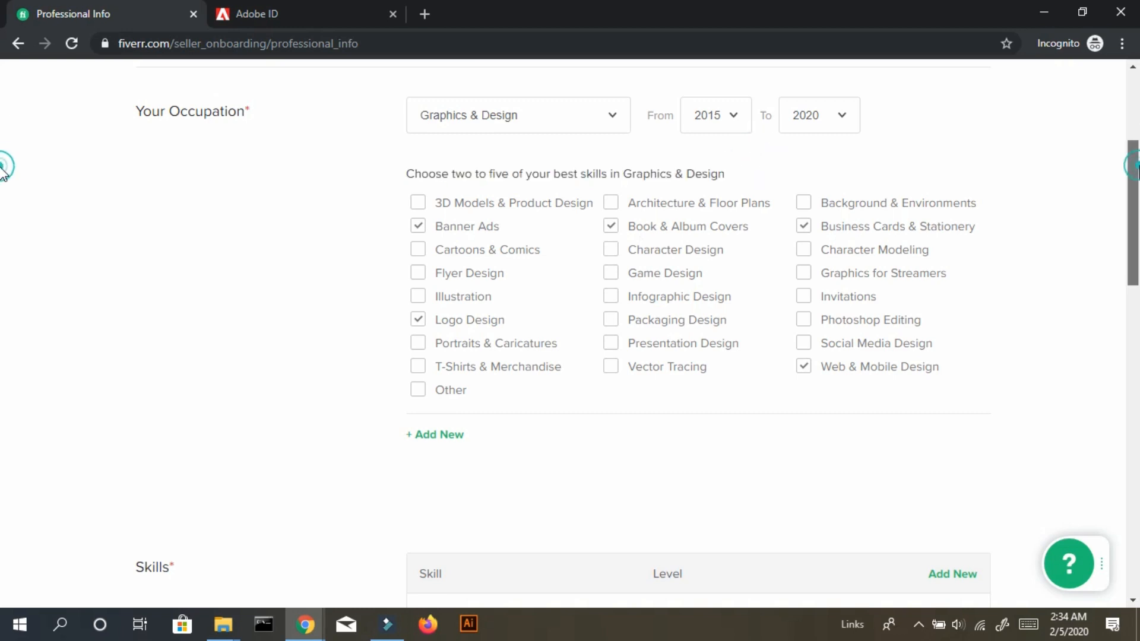
scroll(2, 198, down, 2)
scroll(3, 193, up, 1)
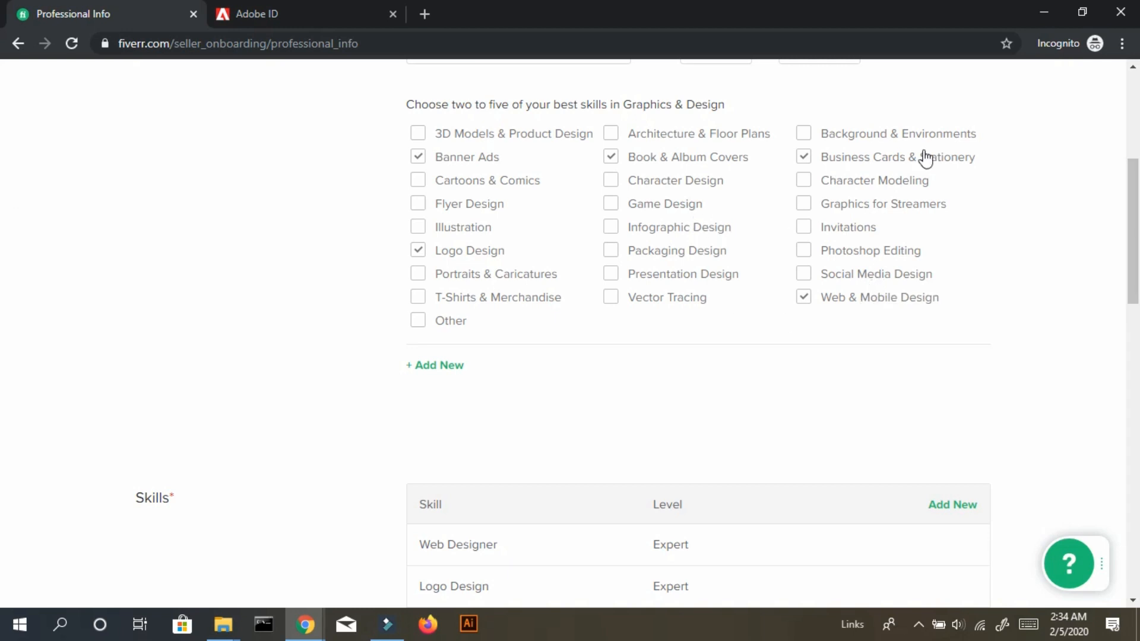
drag(1134, 189, 1137, 489)
click(958, 552)
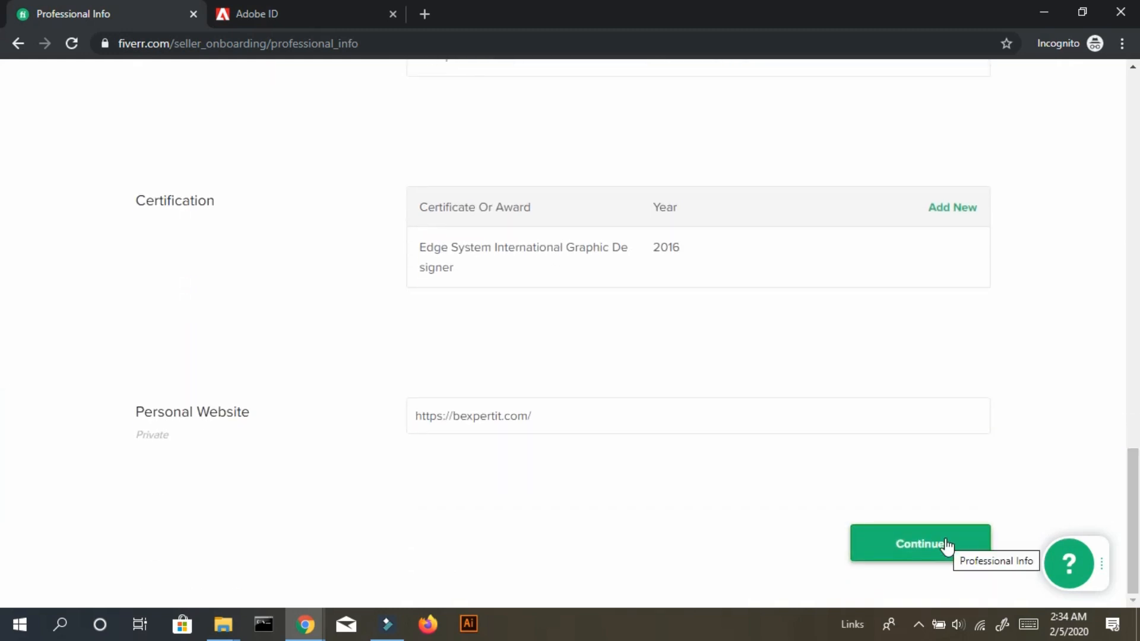
Review the social and professional account connections in Linked Accounts, and continue to Account Security without connecting more accounts.
drag(1137, 291, 1137, 430)
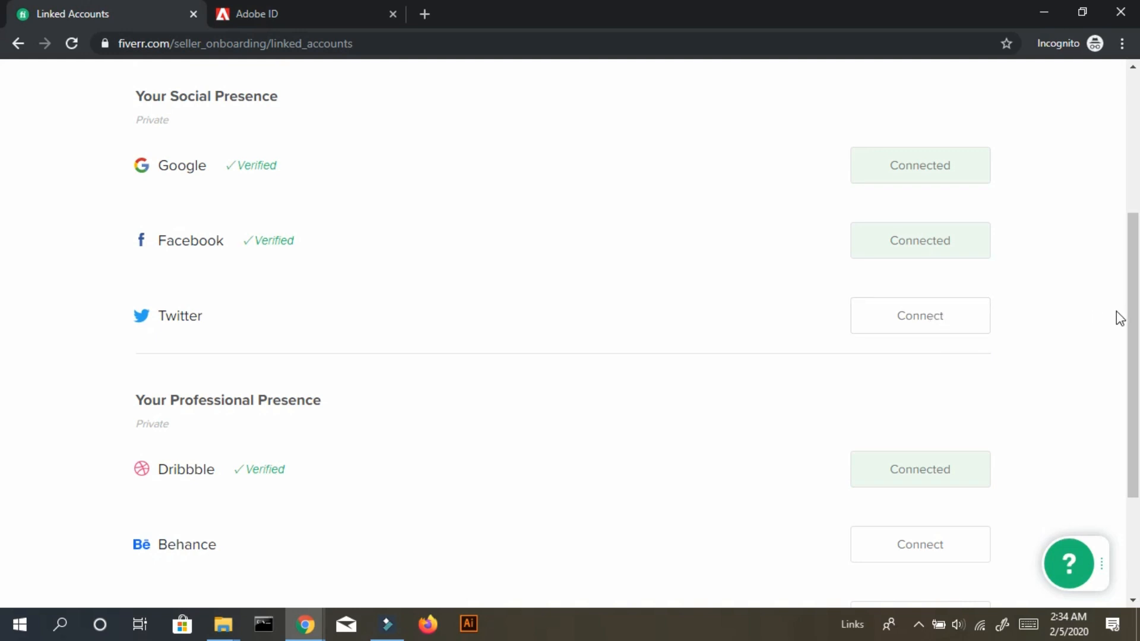
drag(1138, 316, 1137, 337)
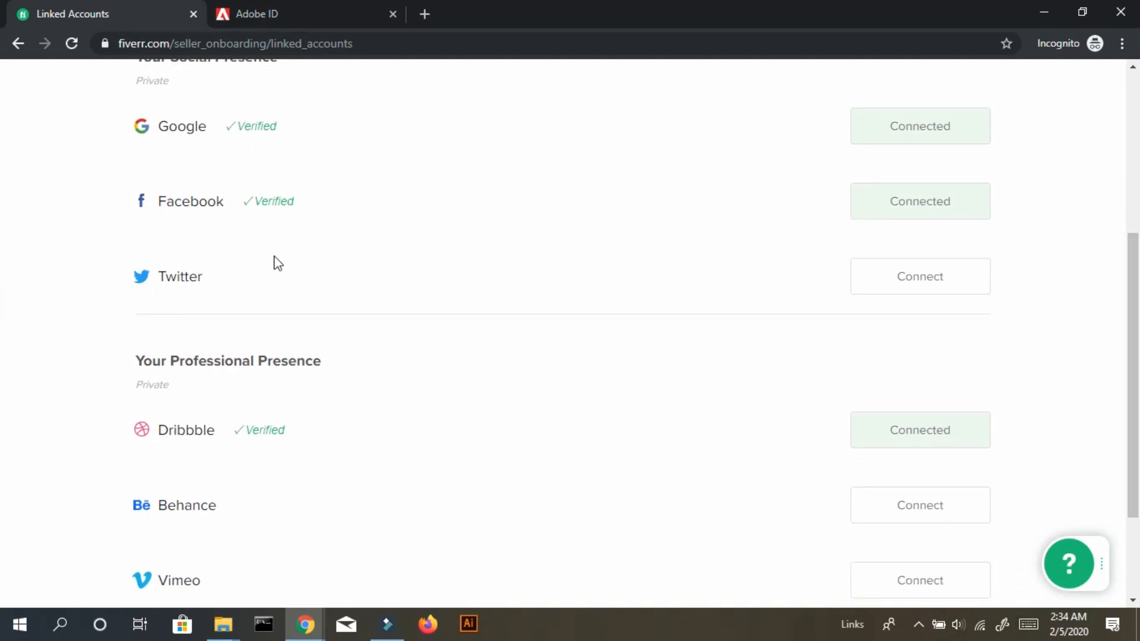
drag(133, 288, 148, 284)
click(81, 298)
scroll(1, 297, down, 1)
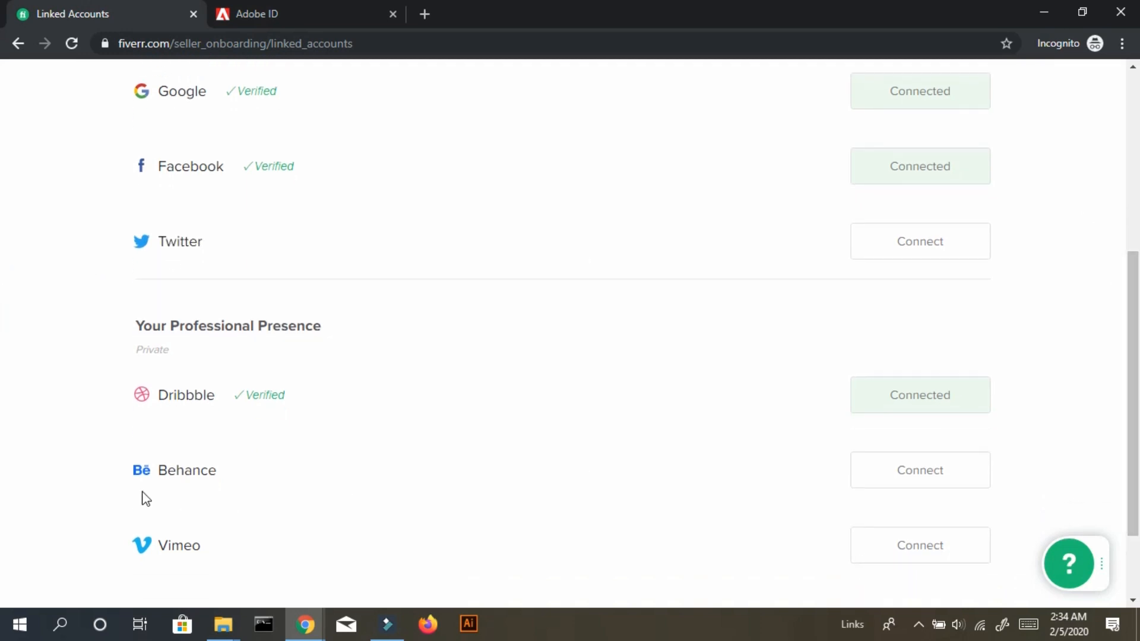
drag(225, 469, 162, 464)
click(158, 465)
scroll(160, 468, down, 3)
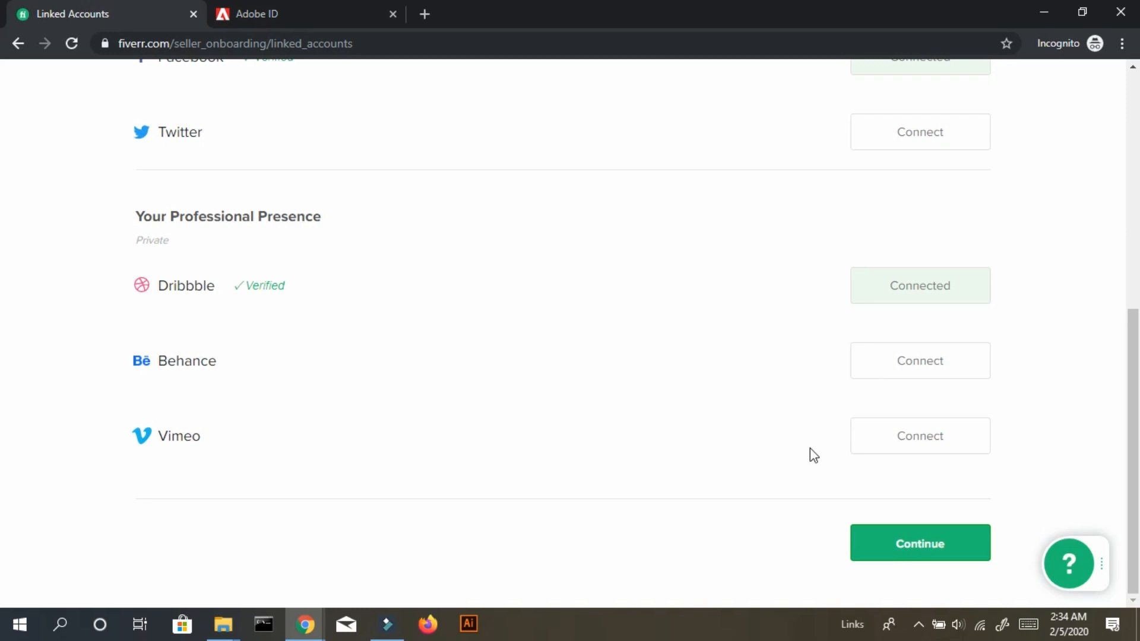
click(901, 542)
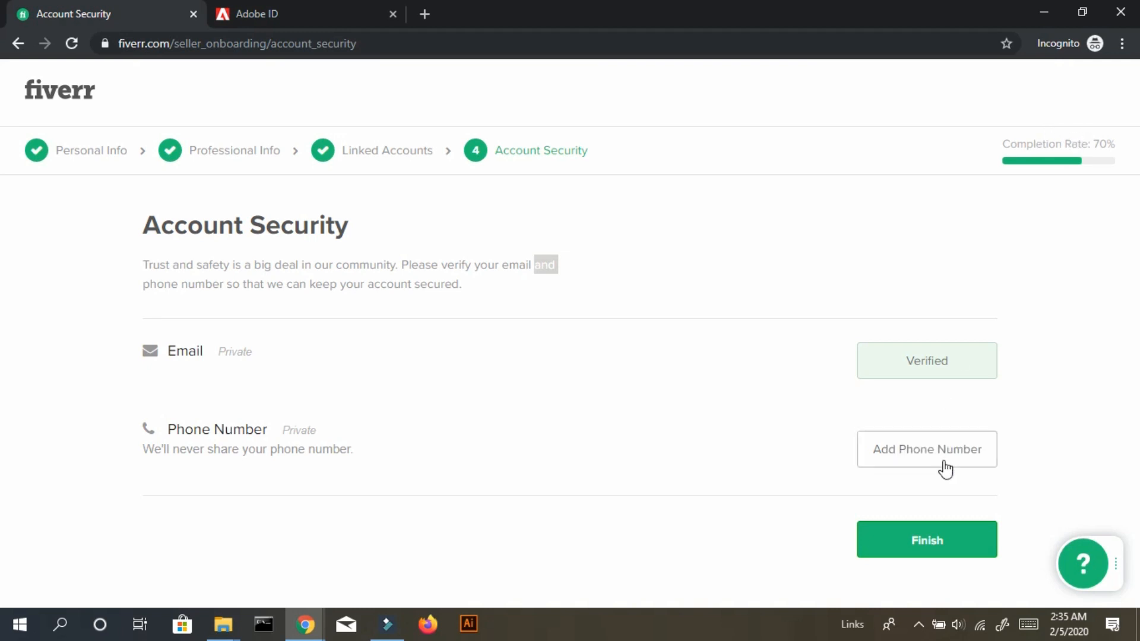
Finish the seller onboarding without adding a phone number and proceed to the new gig form.
click(918, 542)
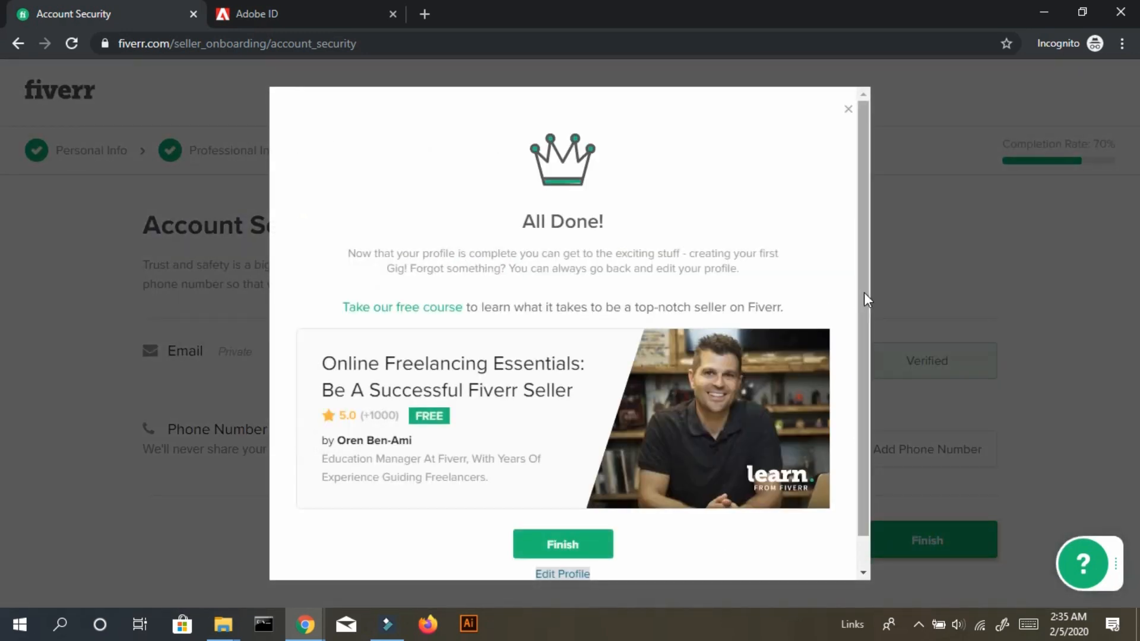
scroll(864, 292, down, 1)
click(568, 513)
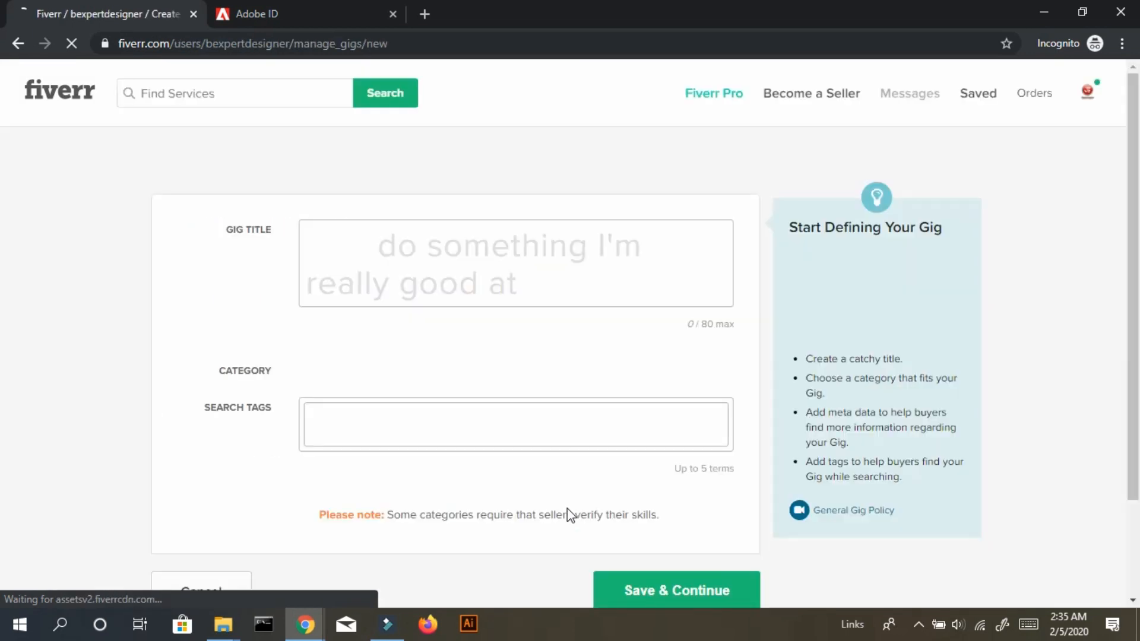
Switch to File Explorer and open the "test gig" text file from the bexpert Designer folder on drive H: in a maximized Notepad window.
click(478, 295)
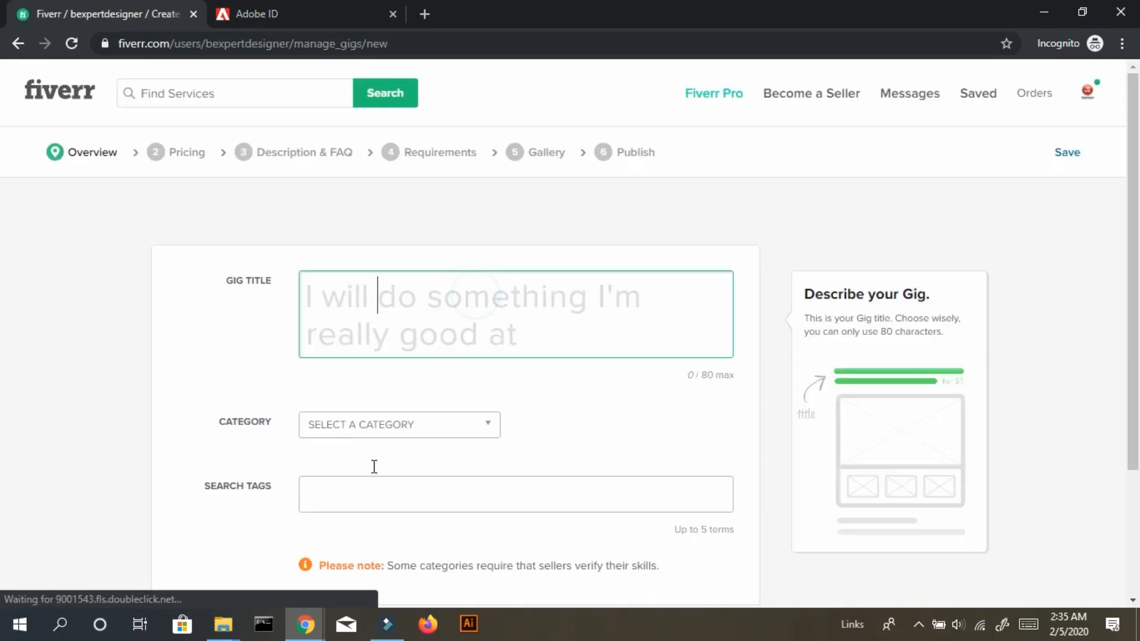
mouse_move(227, 634)
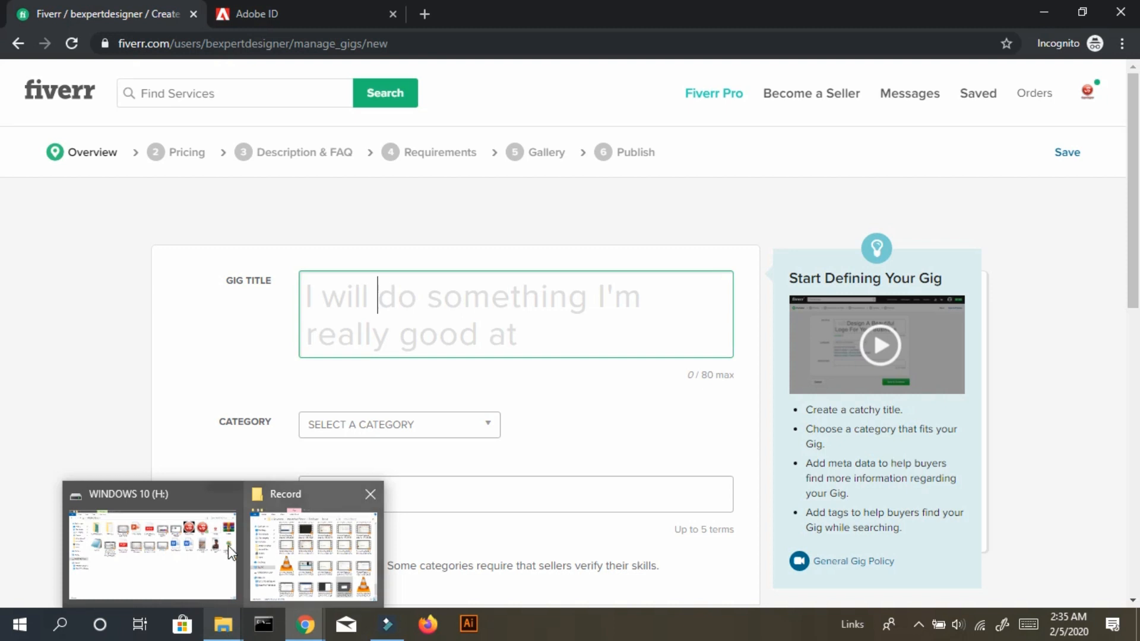
click(153, 555)
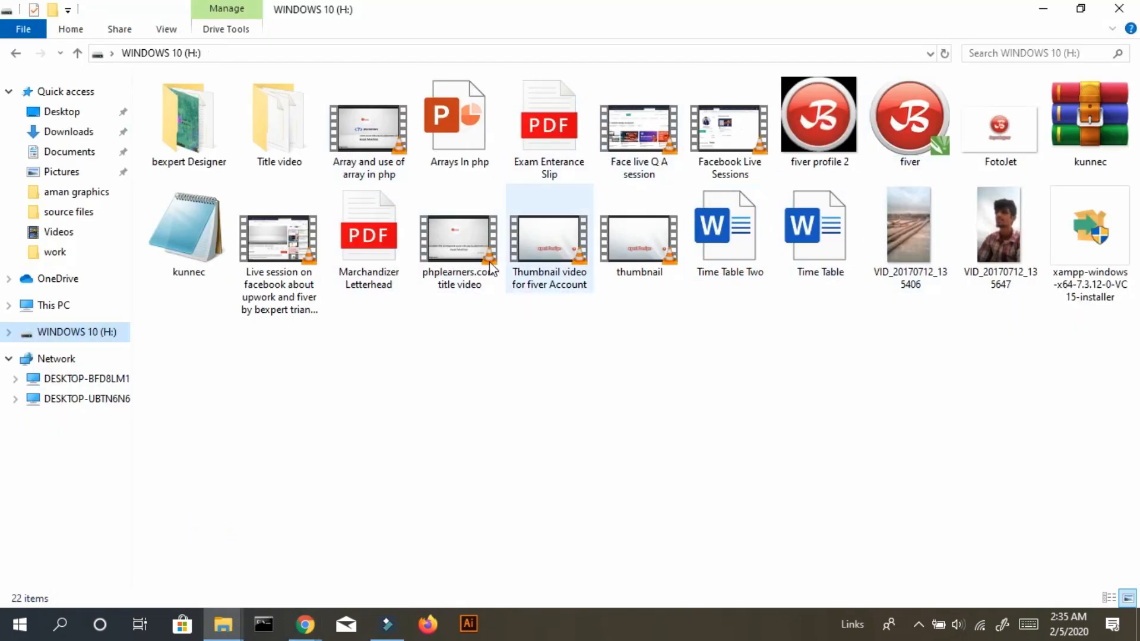
click(373, 153)
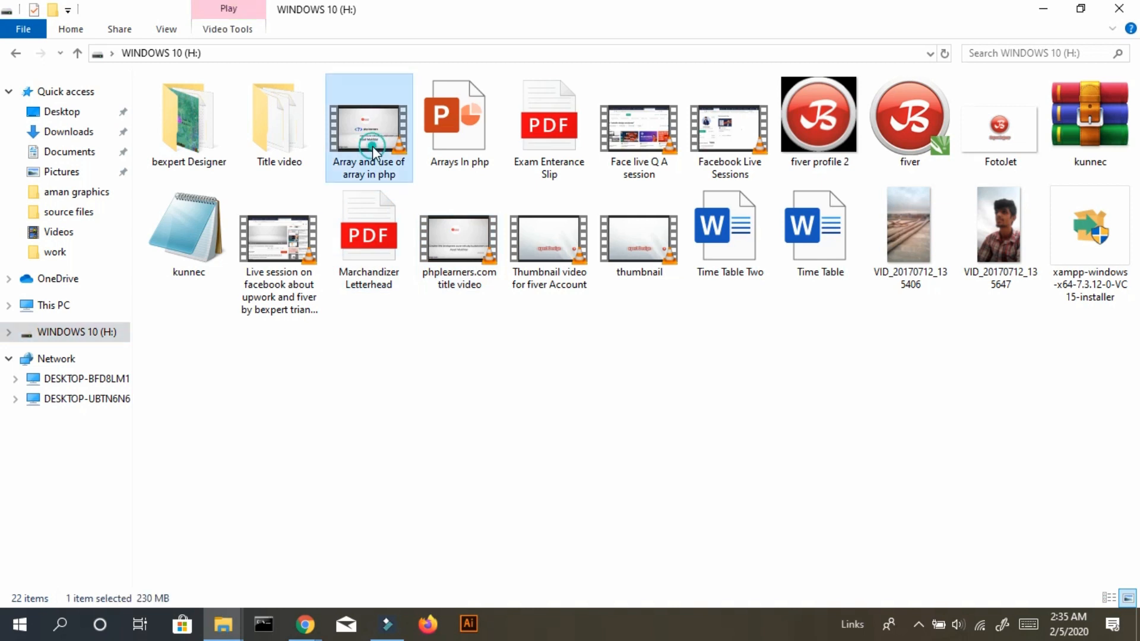
double_click(156, 124)
click(895, 140)
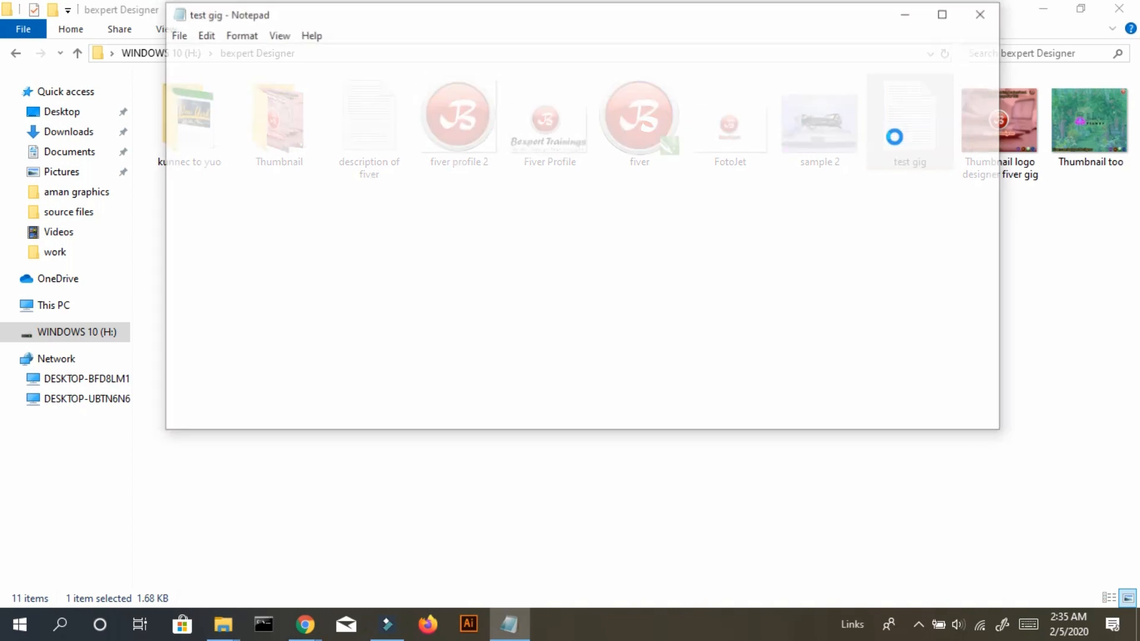
click(946, 12)
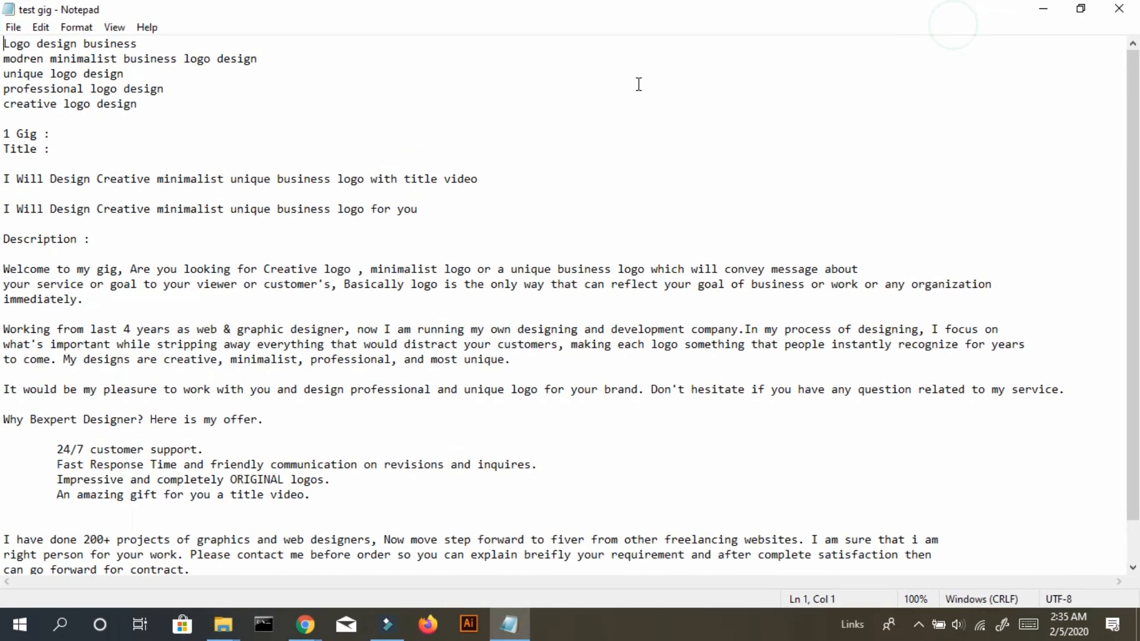
Copy the title line "I Will Design Creative minimalist unique business logo with title video" from the gig notes.
click(540, 180)
shift+click(10, 179)
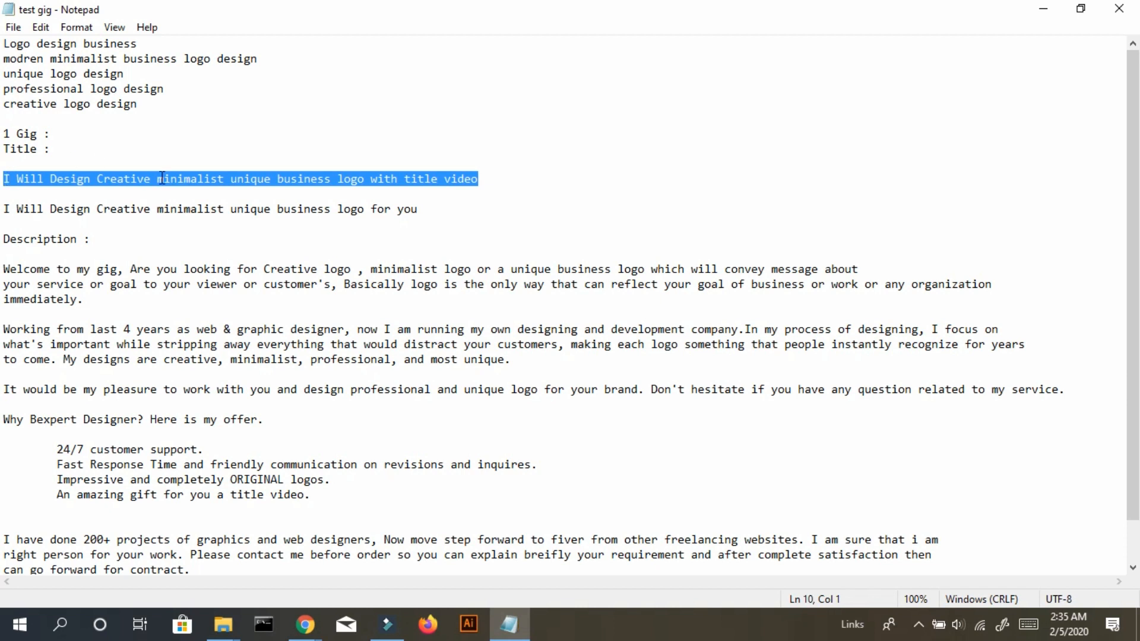
click(481, 172)
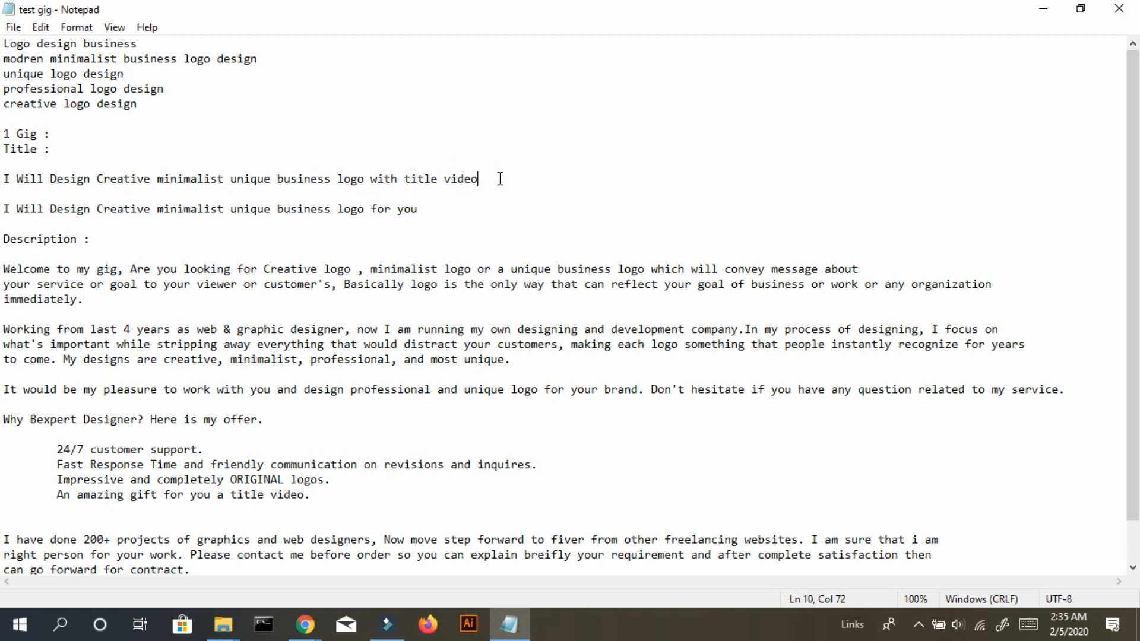
drag(500, 178, 43, 165)
key(ctrl+c)
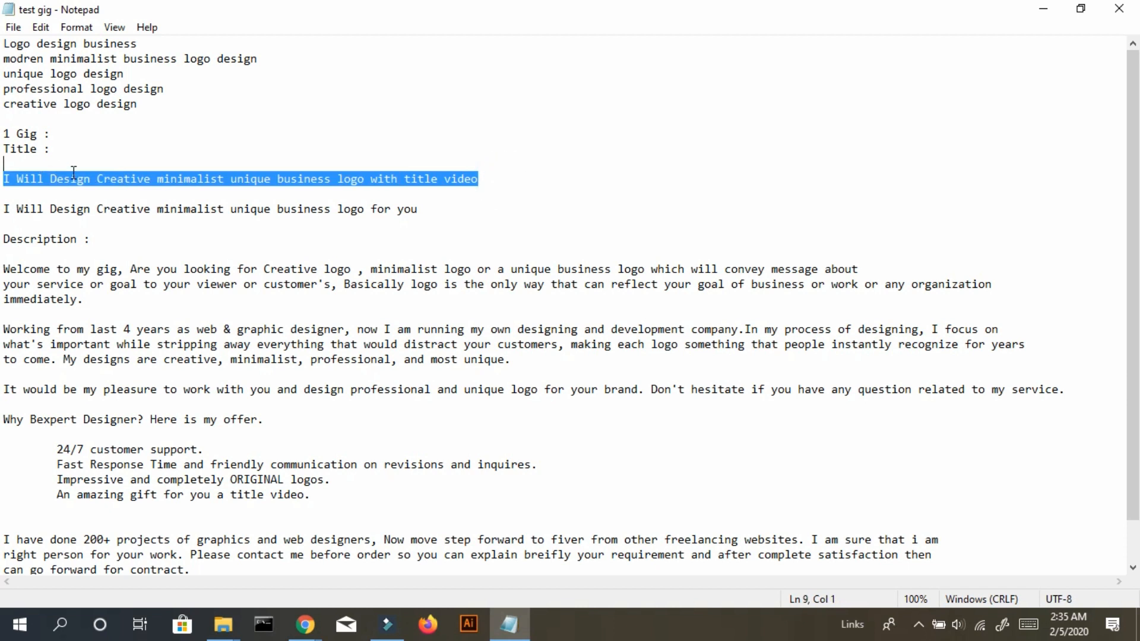
drag(424, 212, 7, 211)
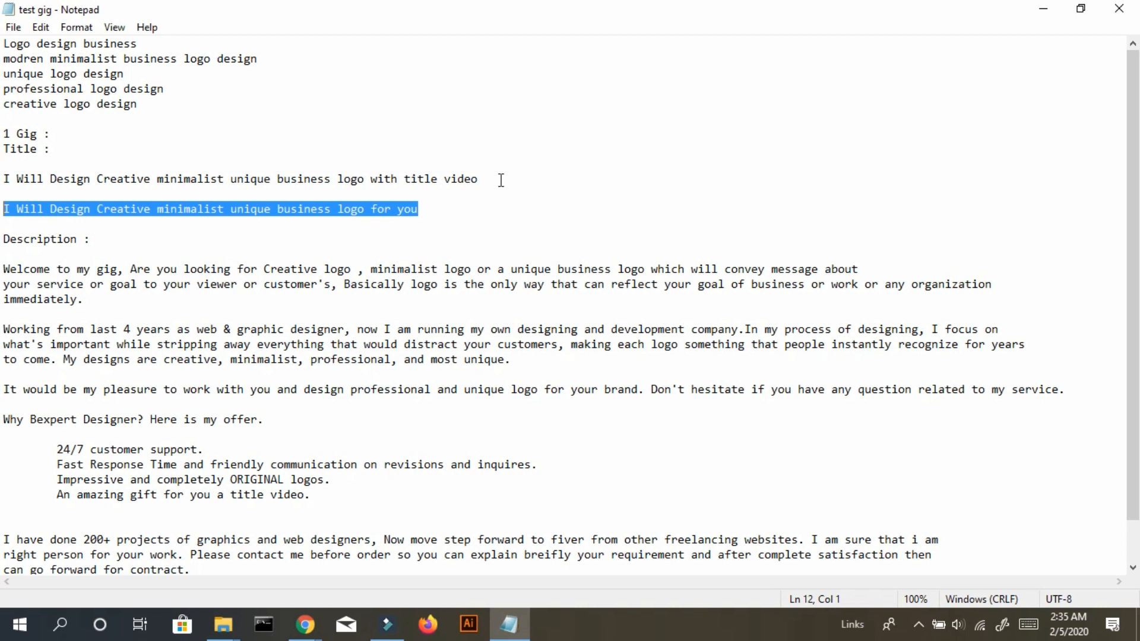
drag(501, 180, 8, 180)
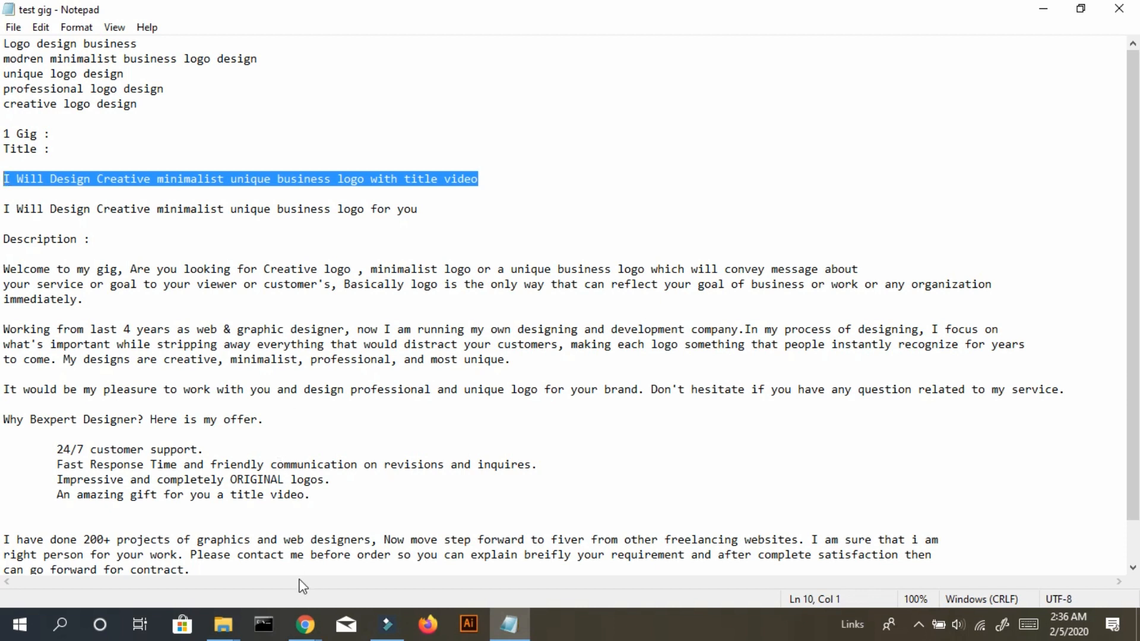
Switch to the Fiverr gig form in Chrome and paste the copied title line into the gig title.
click(305, 624)
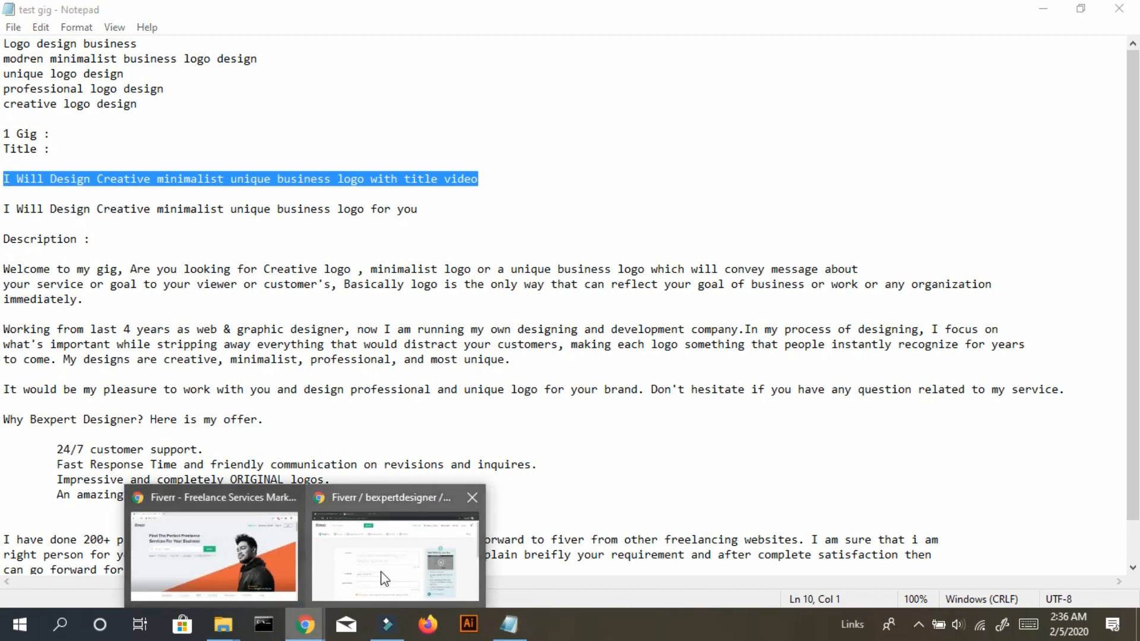
click(385, 579)
key(ctrl+v)
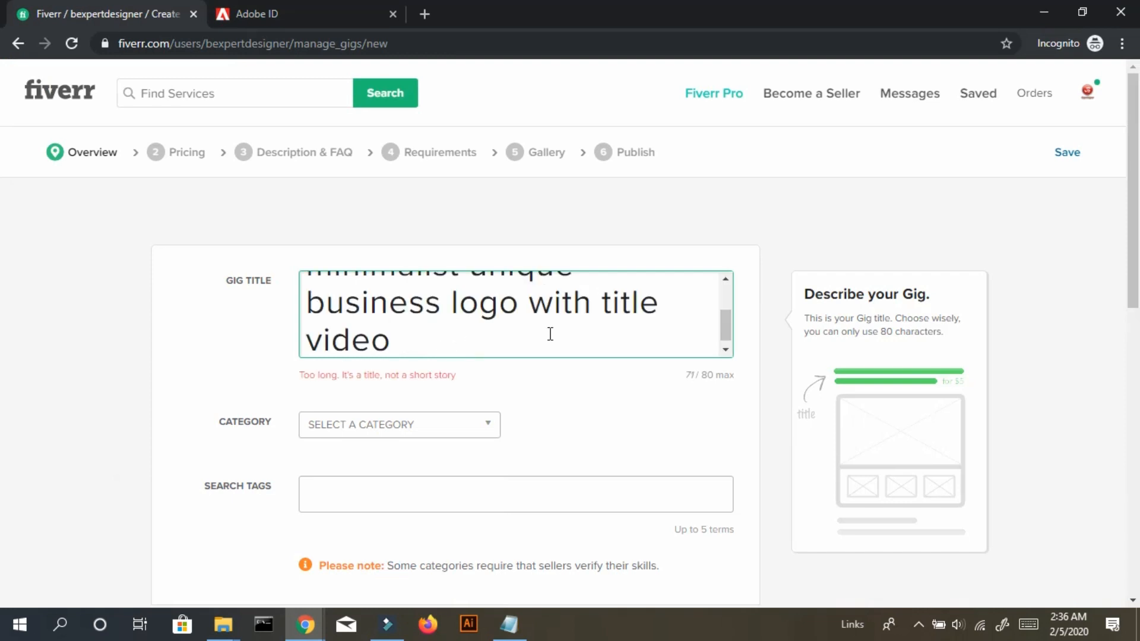
Replace the pasted gig title with "Design Creative minimalist unique business logo for you", copied from the second title line in the Notepad notes.
drag(550, 335, 326, 249)
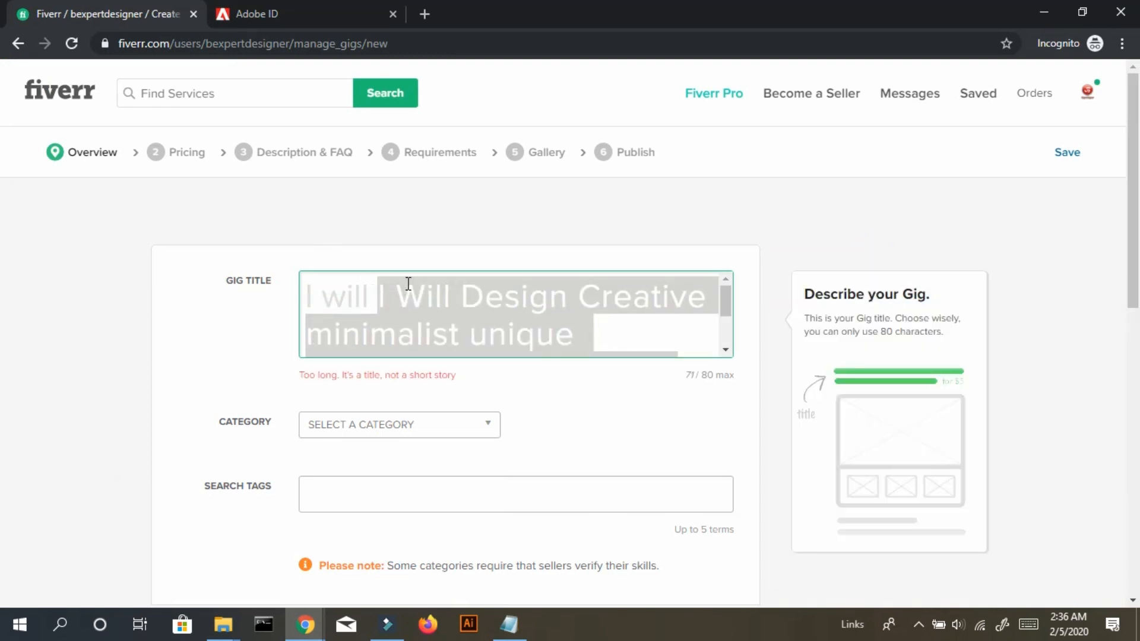
key(alt+Tab)
drag(446, 209, 8, 203)
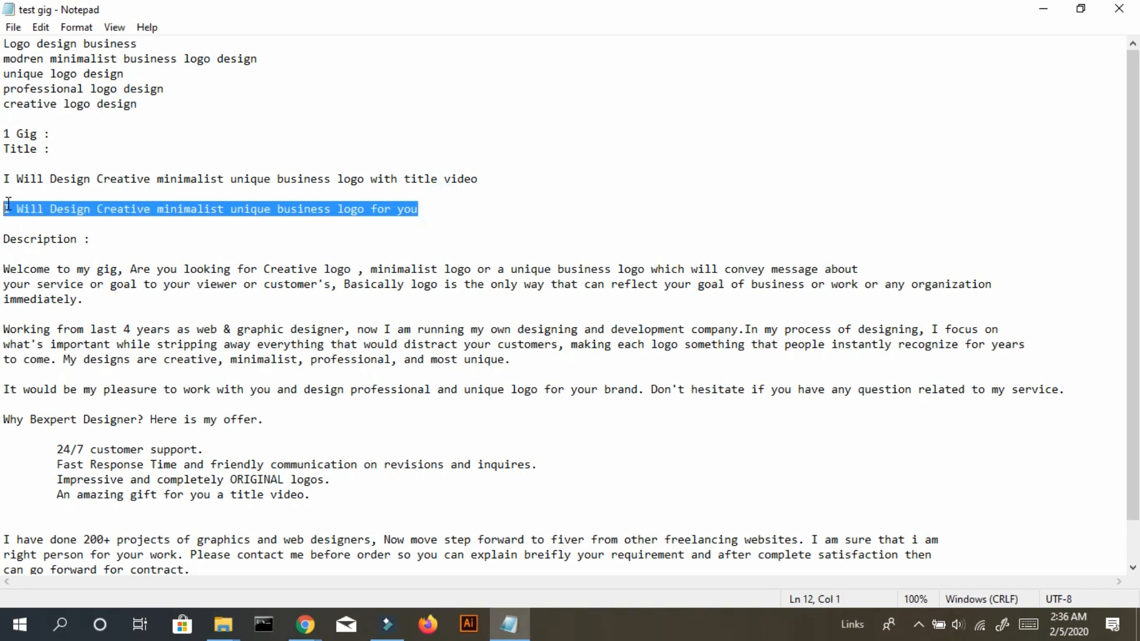
click(45, 207)
drag(50, 207, 427, 215)
key(ctrl+c)
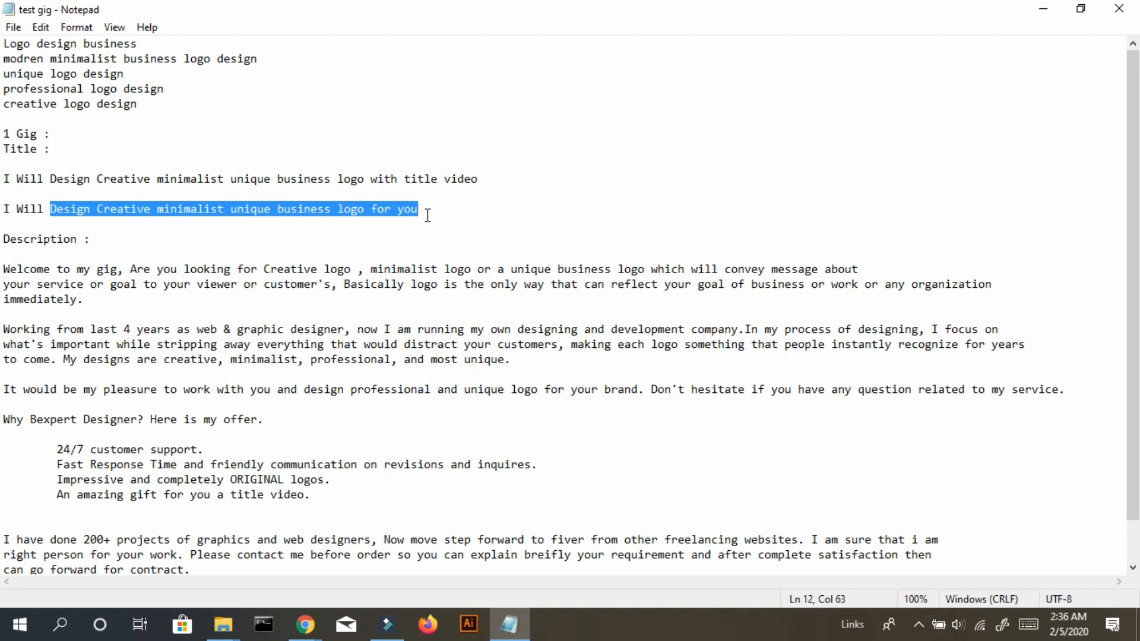
key(alt+Tab)
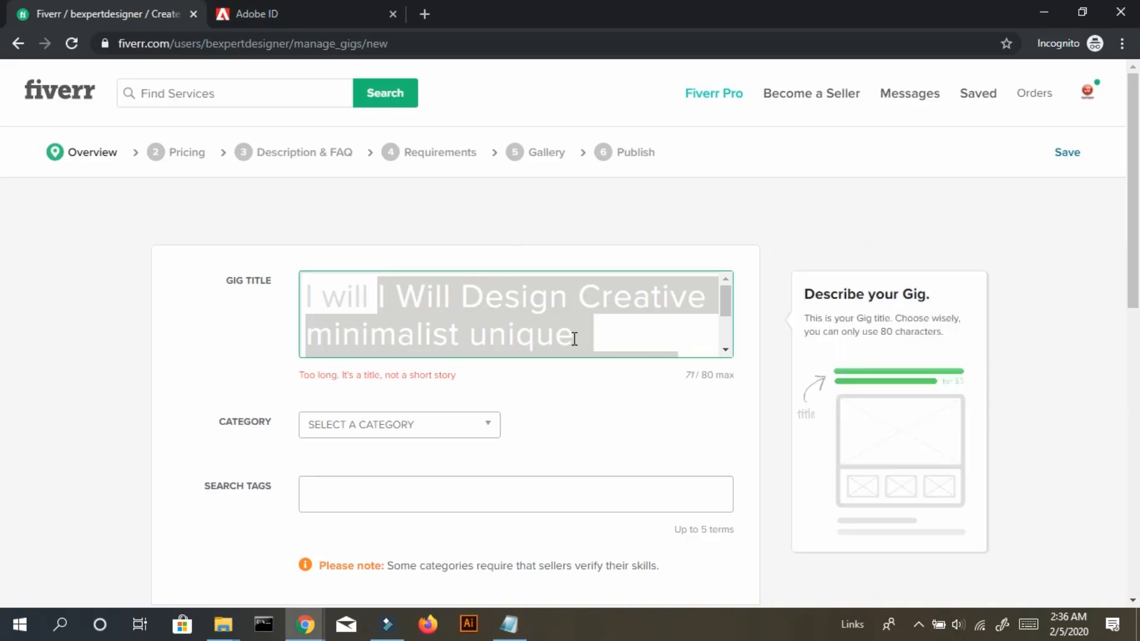
key(ctrl+v)
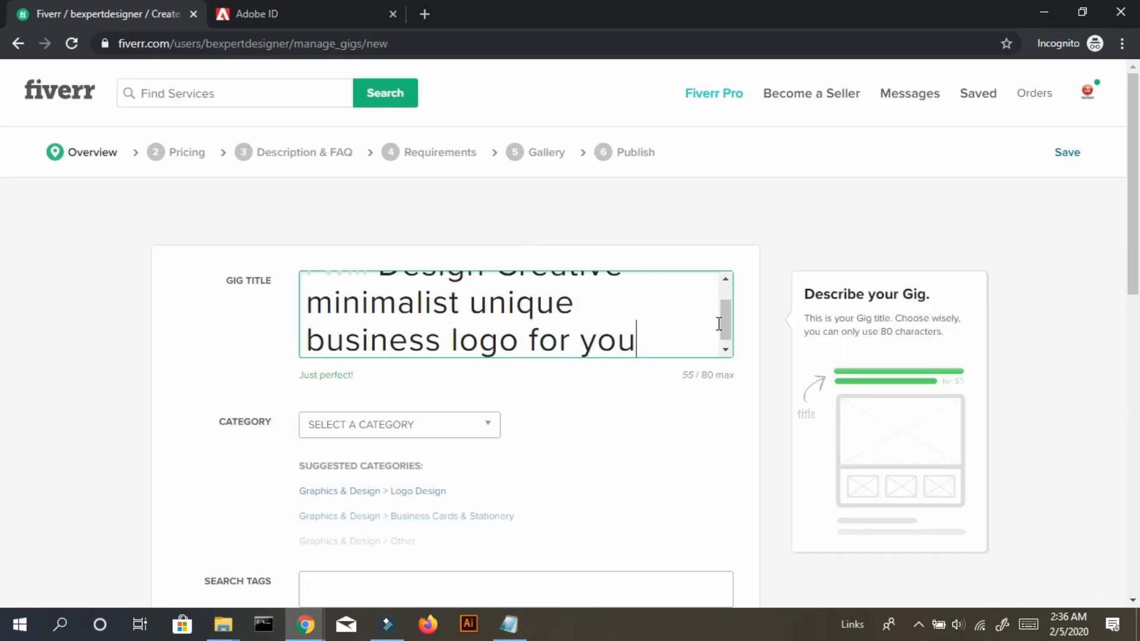
Change the initial letters of "Creative" and "Design" in the gig title to lowercase, then review the whole title.
drag(724, 318, 733, 292)
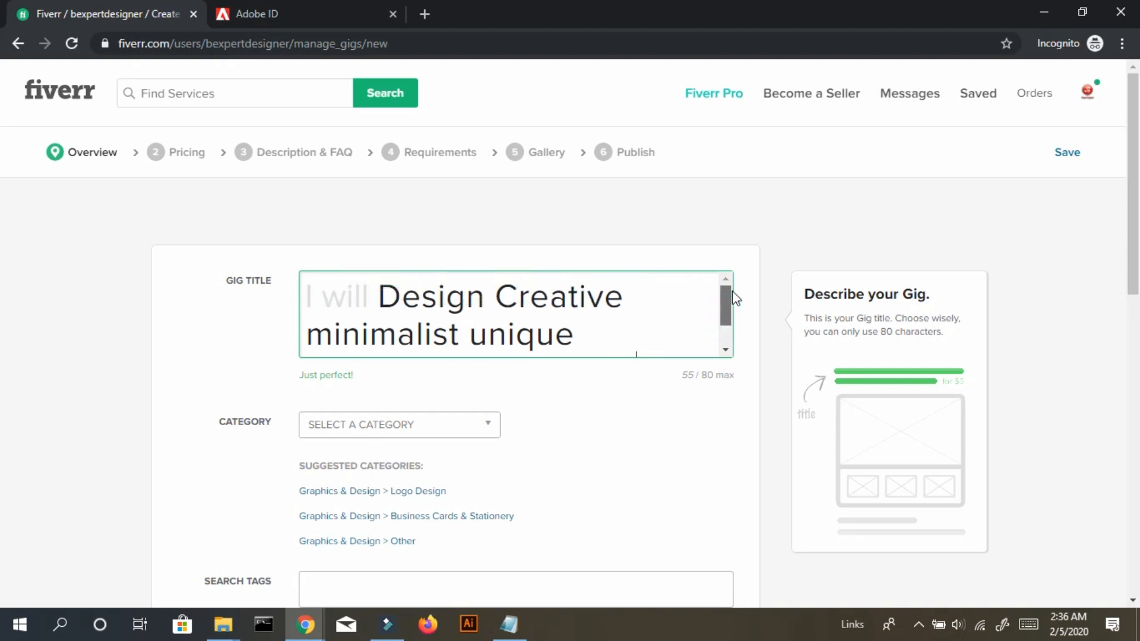
mouse_move(732, 303)
mouse_down()
mouse_move(730, 316)
mouse_move(735, 301)
mouse_up()
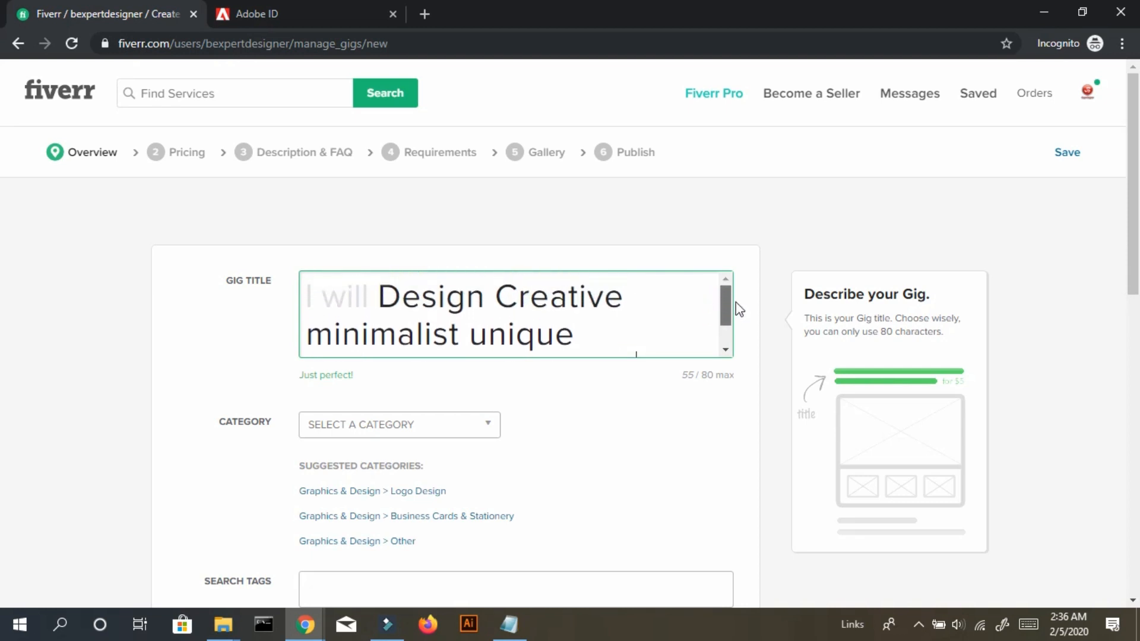
click(521, 295)
key(BackSpace)
text(c)
key(Left)
key(Left)
key(Left)
key(Left)
key(Left)
key(Left)
key(Left)
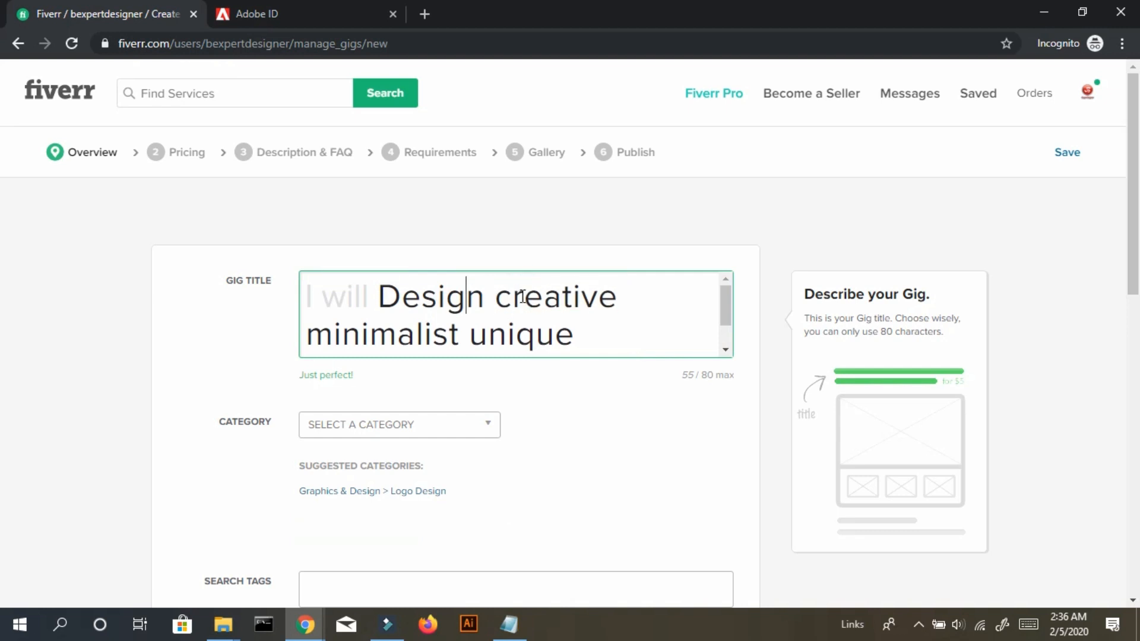
key(BackSpace)
text(d)
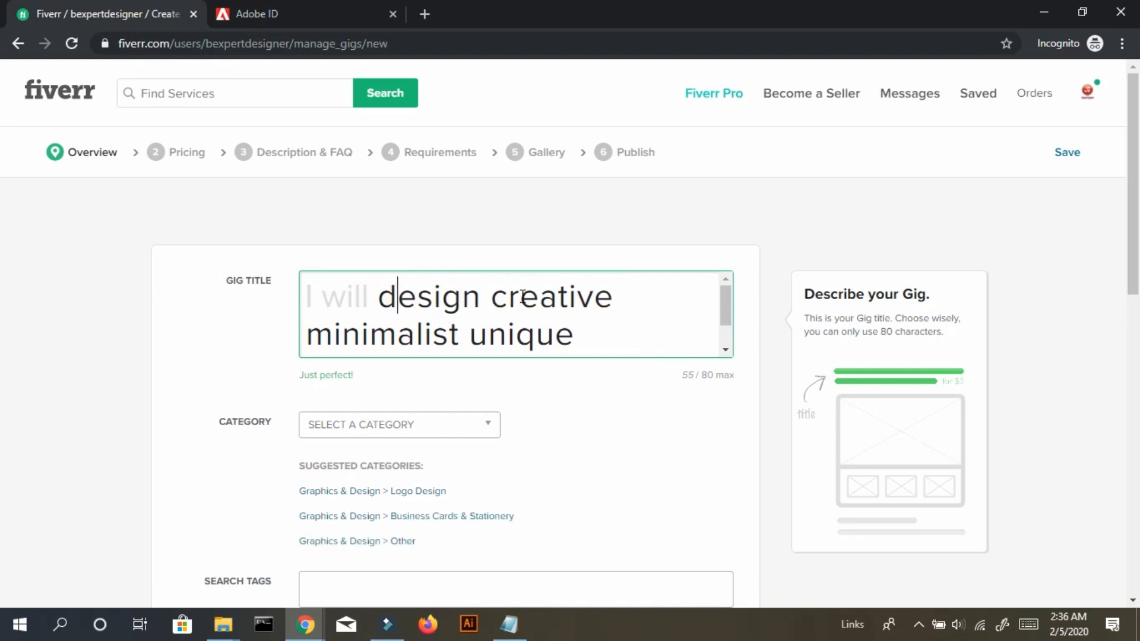
drag(725, 300, 725, 317)
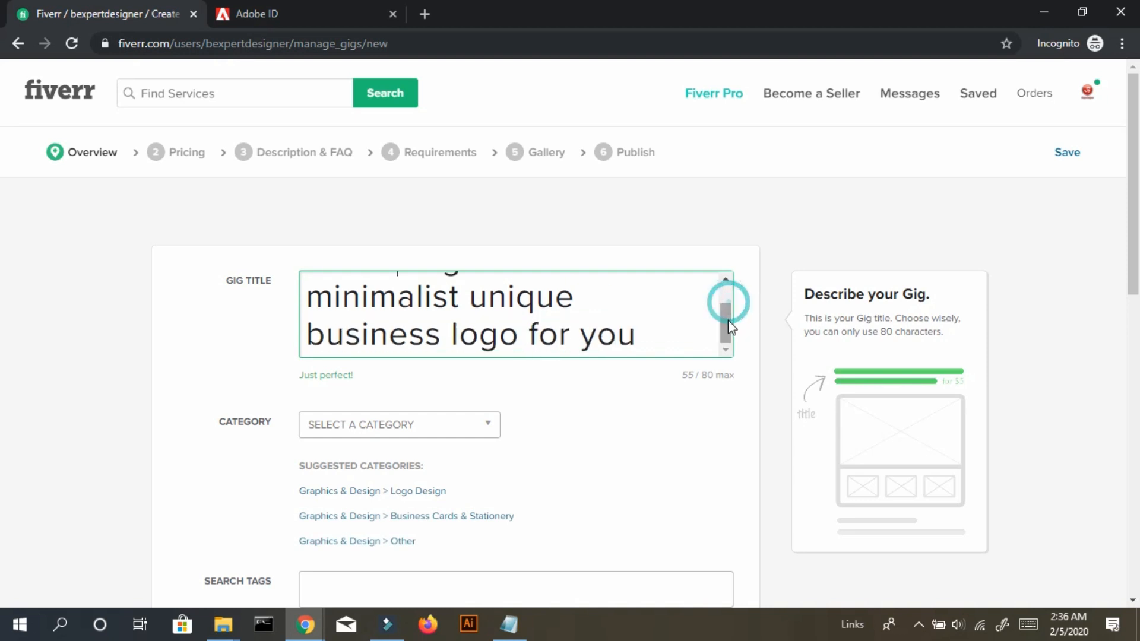
Set the gig category to Graphics & Design with the Logo Design subcategory.
click(683, 457)
scroll(683, 460, down, 3)
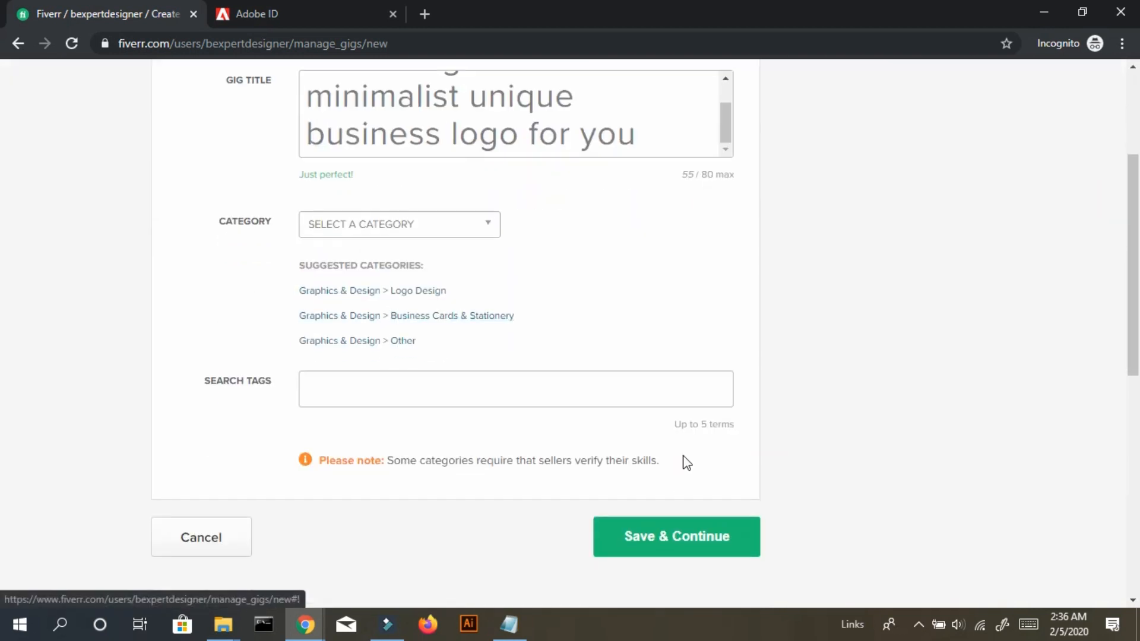
click(394, 234)
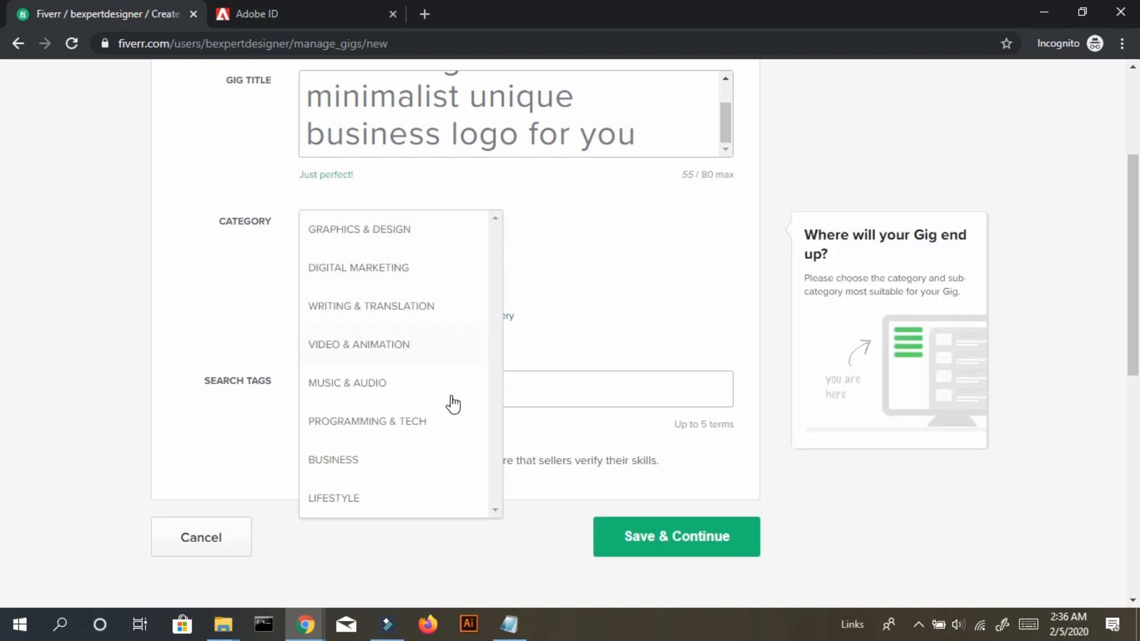
click(414, 232)
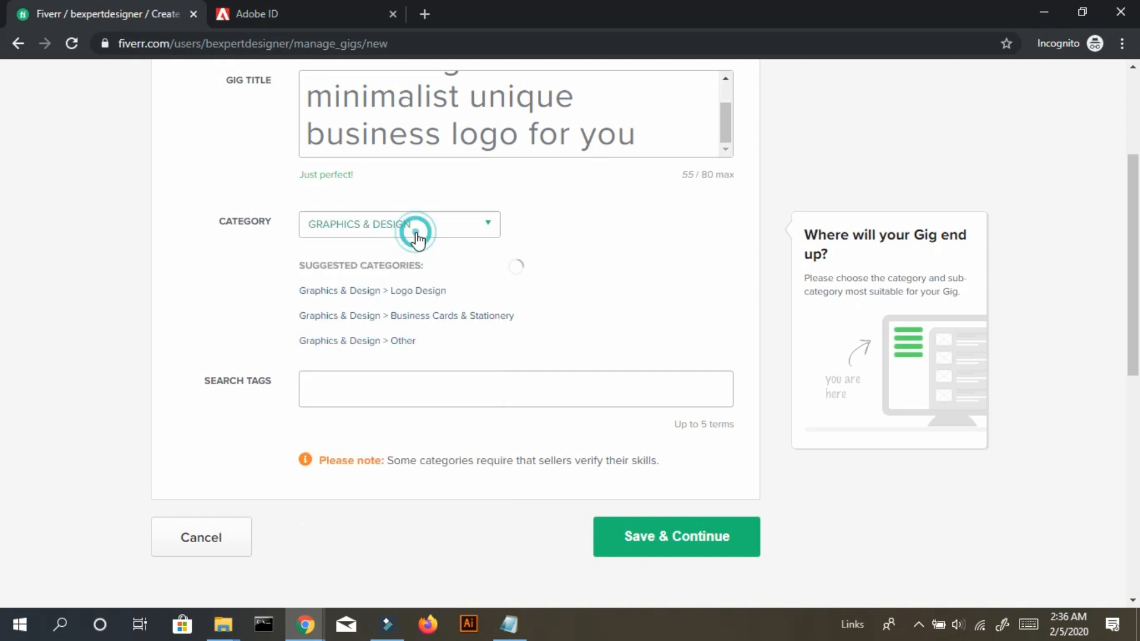
click(541, 230)
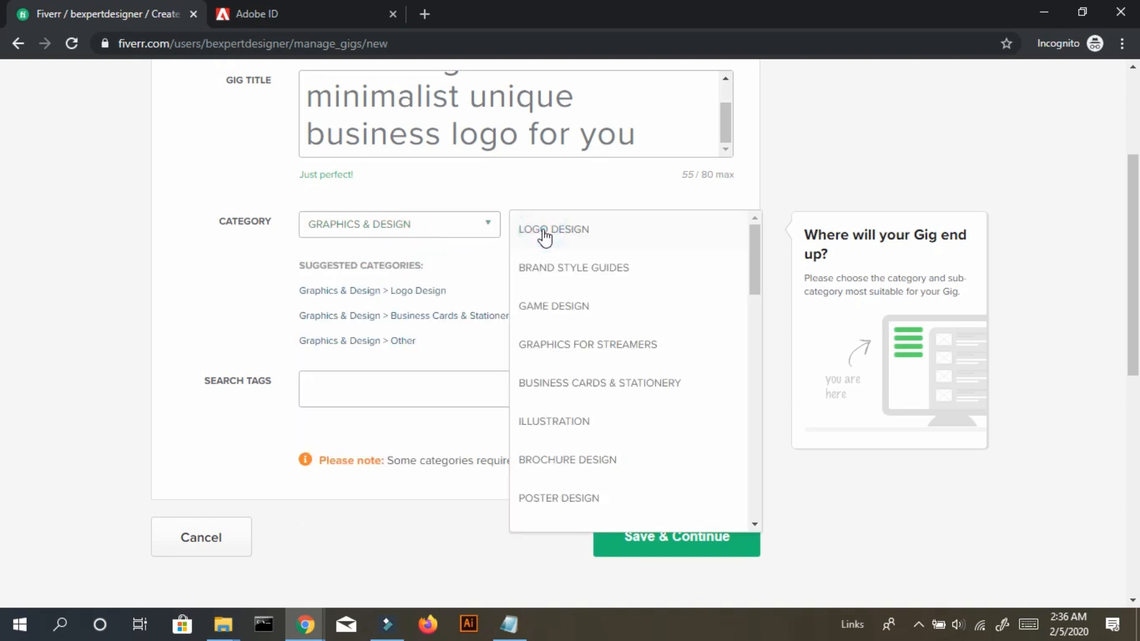
click(554, 230)
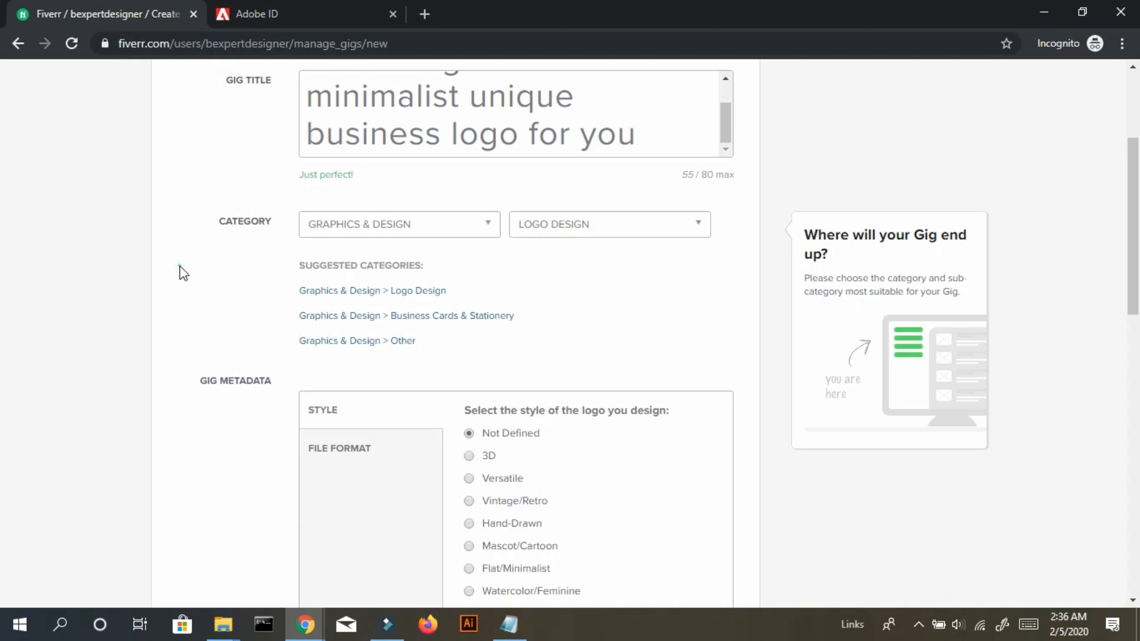
Choose Flat/Minimalist as the logo style in the gig metadata.
scroll(181, 272, down, 1)
scroll(179, 272, down, 8)
scroll(179, 273, up, 1)
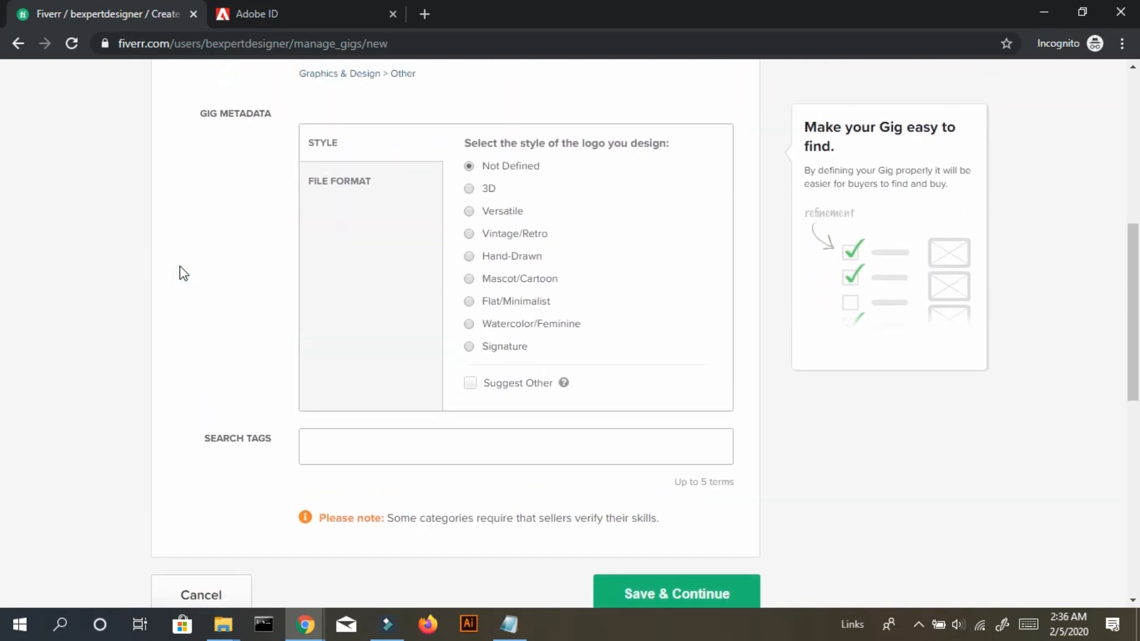
drag(514, 145, 674, 141)
click(674, 141)
click(468, 348)
click(470, 301)
click(468, 257)
click(469, 303)
Mark JPG, PDF, PNG and PSD as the provided file formats in the gig metadata.
click(382, 180)
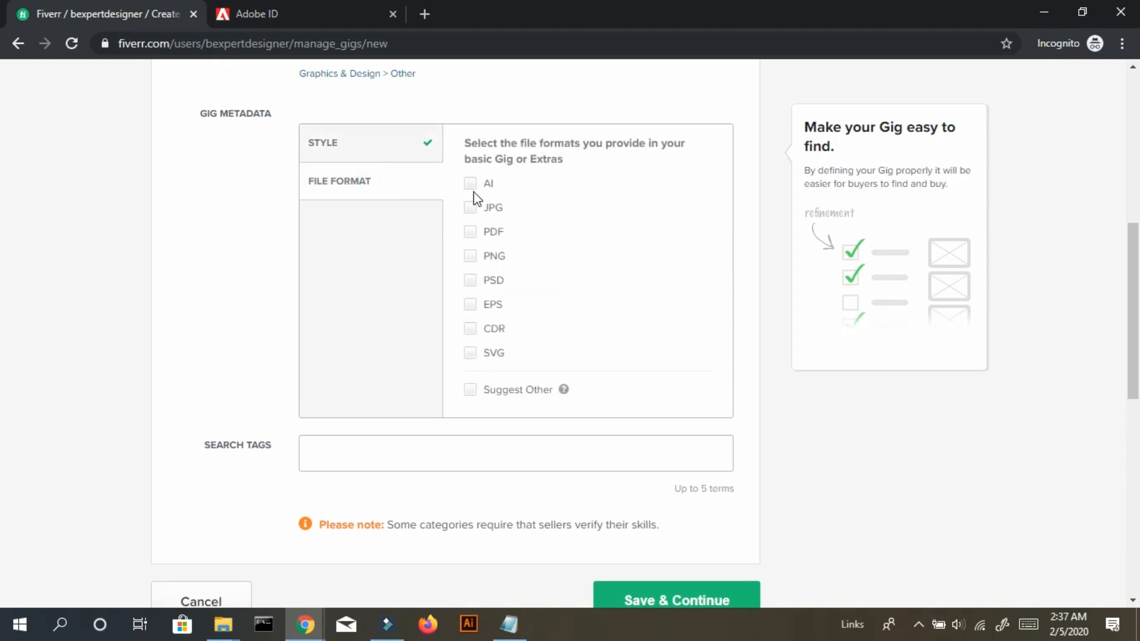
click(471, 209)
click(470, 232)
click(470, 257)
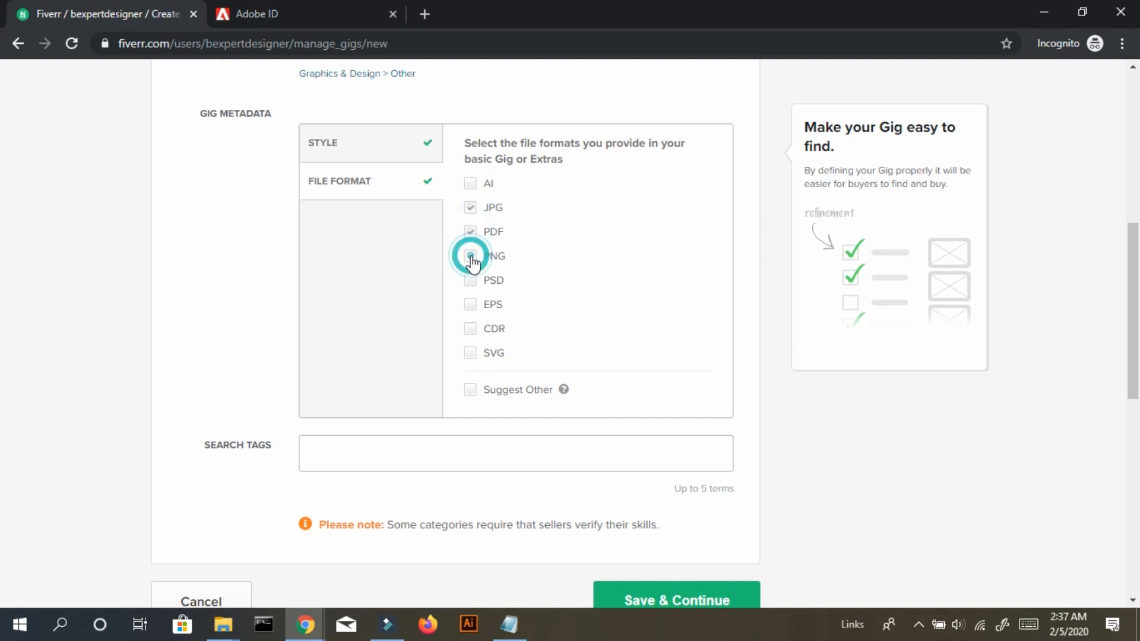
click(471, 280)
Add the search tag "Logo design business", copied from the first line of the Notepad notes.
click(447, 464)
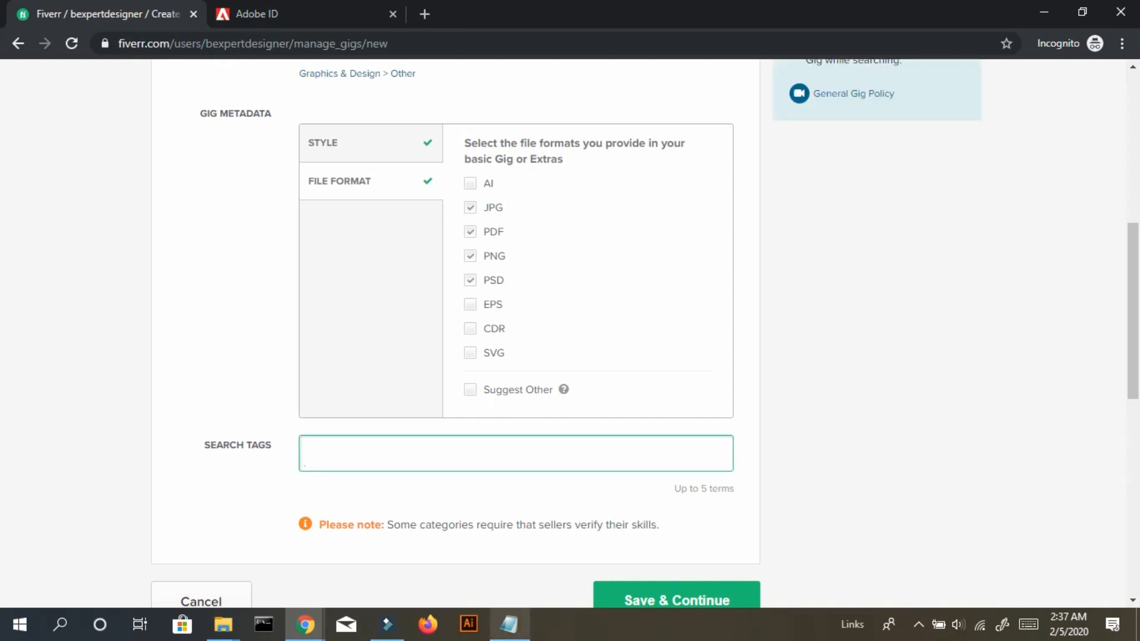
key(alt+Tab)
drag(152, 45, 3, 29)
key(ctrl+c)
key(alt+Tab)
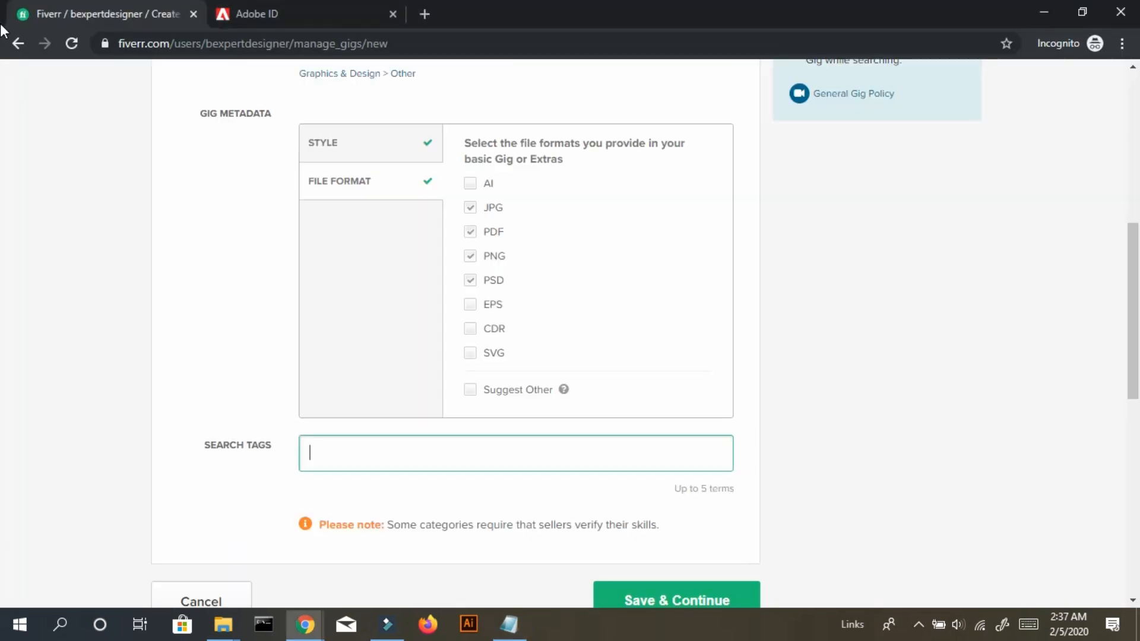
key(ctrl+v)
key(Return)
Add the search tag "modren logo", taking the first word from the second line of the Notepad notes.
key(alt+Tab)
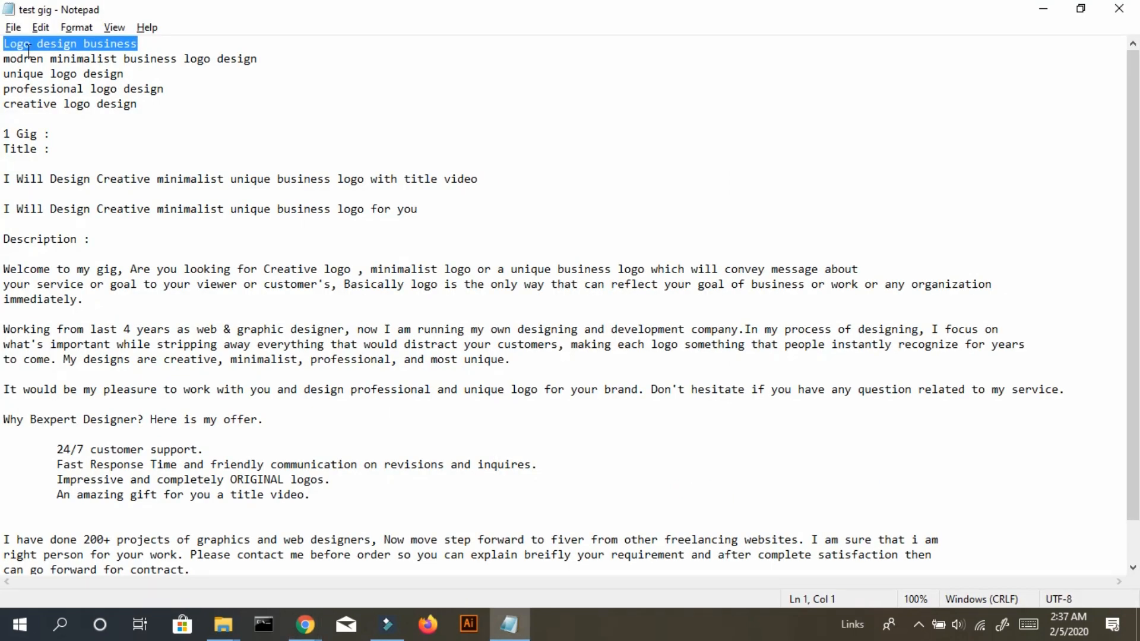
drag(5, 58, 43, 60)
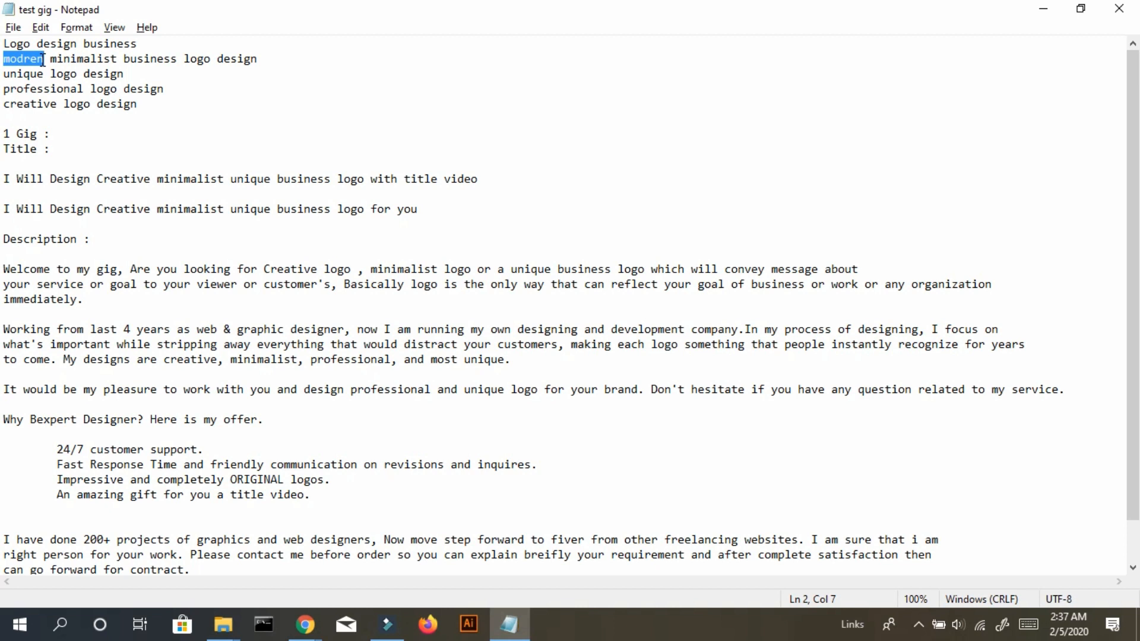
key(alt+Tab)
key(ctrl+v)
text(logo)
key(Return)
Add the search tag "minimalist logo", copying "minimalist" from the second line of the Notepad notes.
key(alt+Tab)
drag(51, 58, 119, 57)
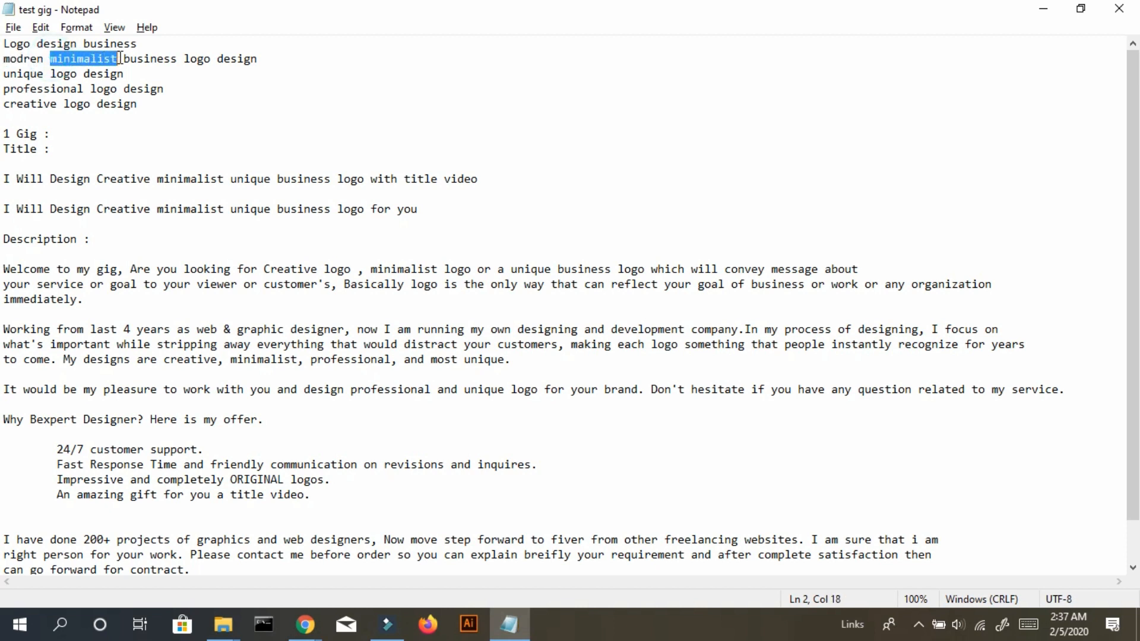
key(ctrl+c)
key(alt+Tab)
key(ctrl+v)
text(logo)
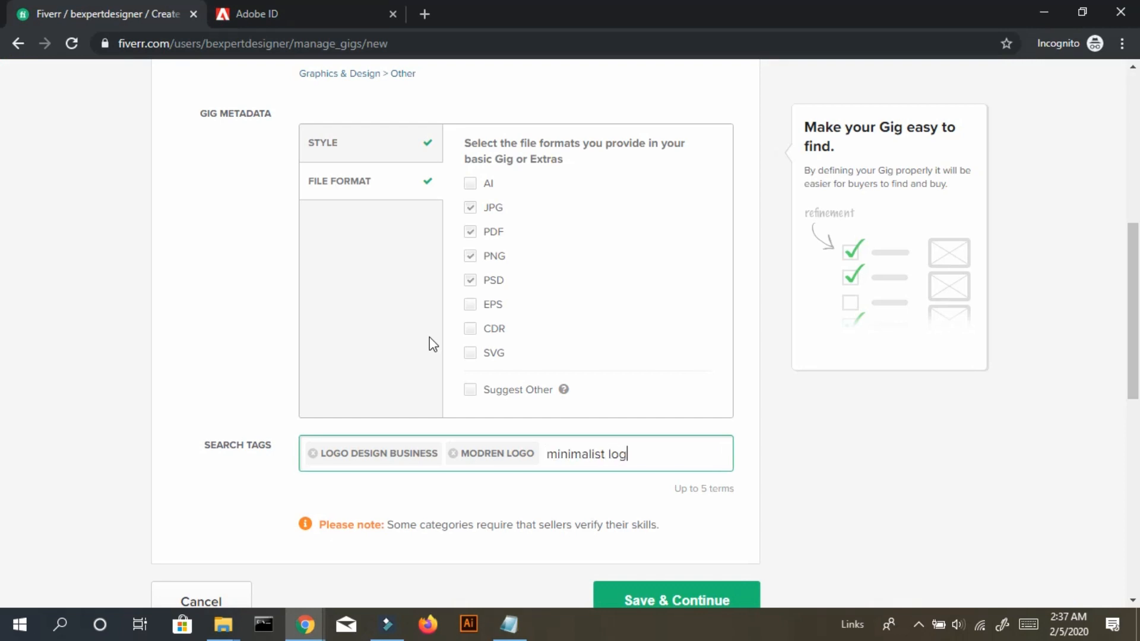
key(Return)
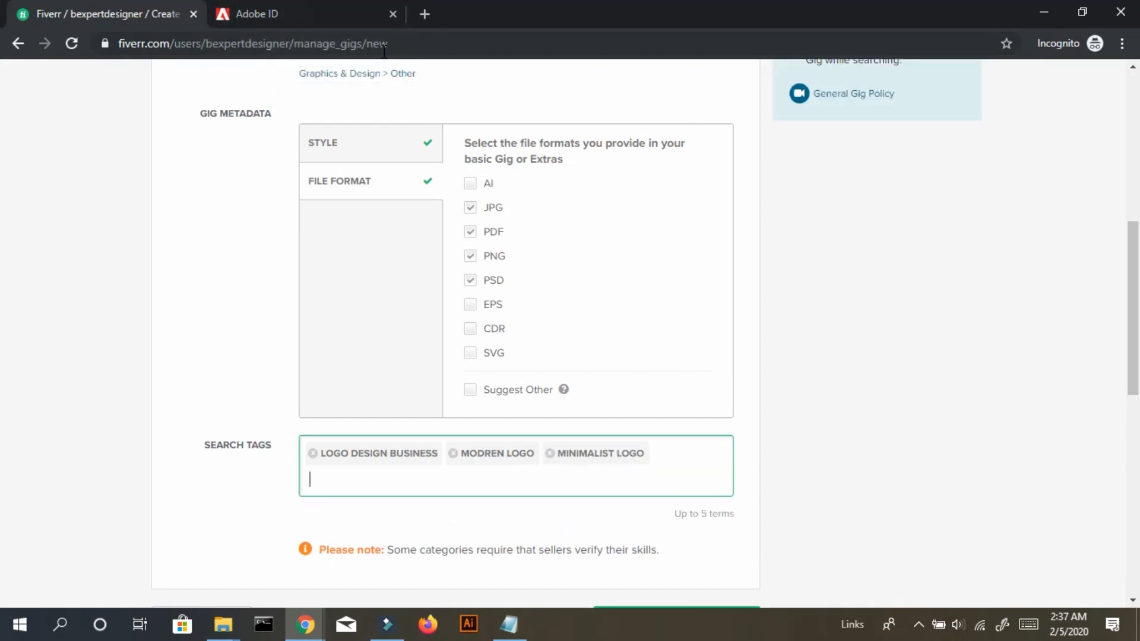
Load fiverr.com in the browser tab holding the Adobe sign-in page and return to the gig form.
click(271, 8)
click(407, 45)
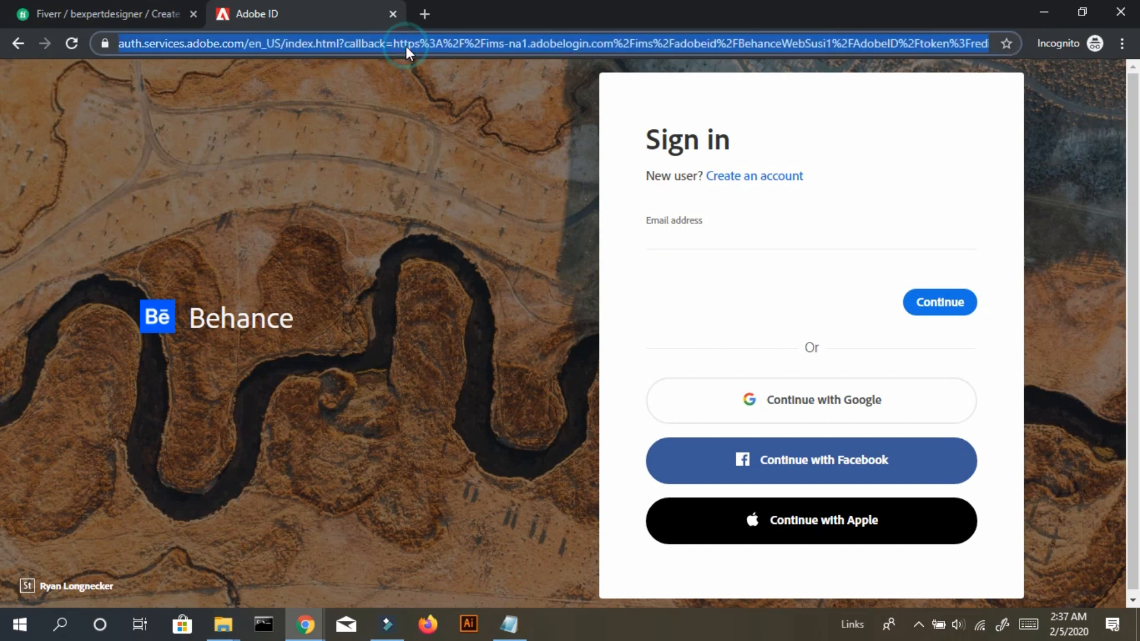
text(fiverr)
key(Return)
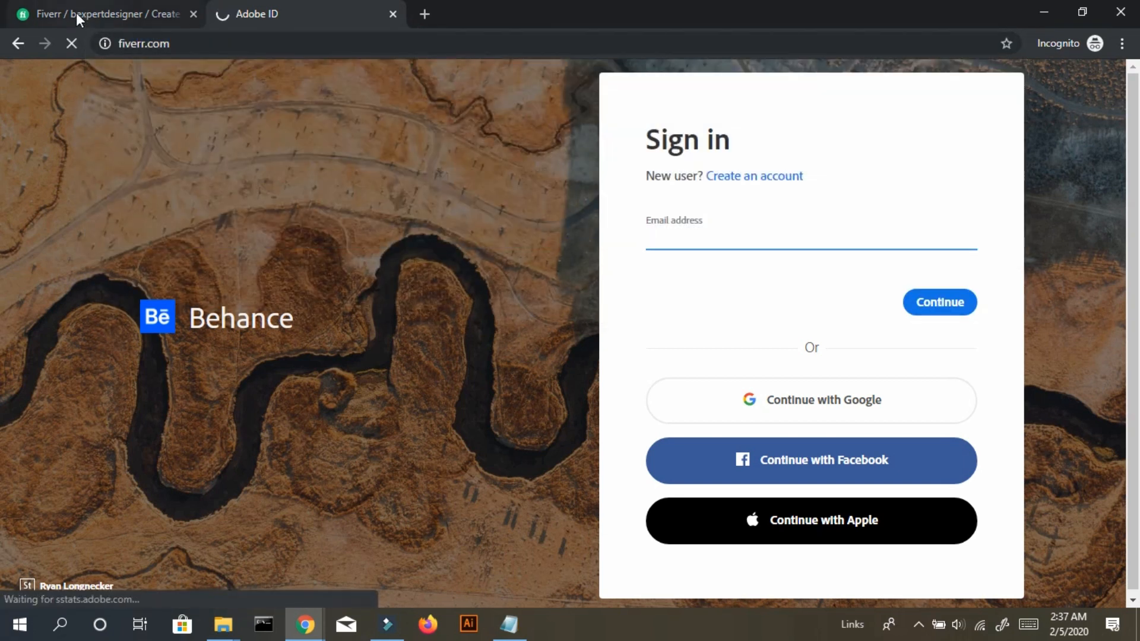
click(76, 12)
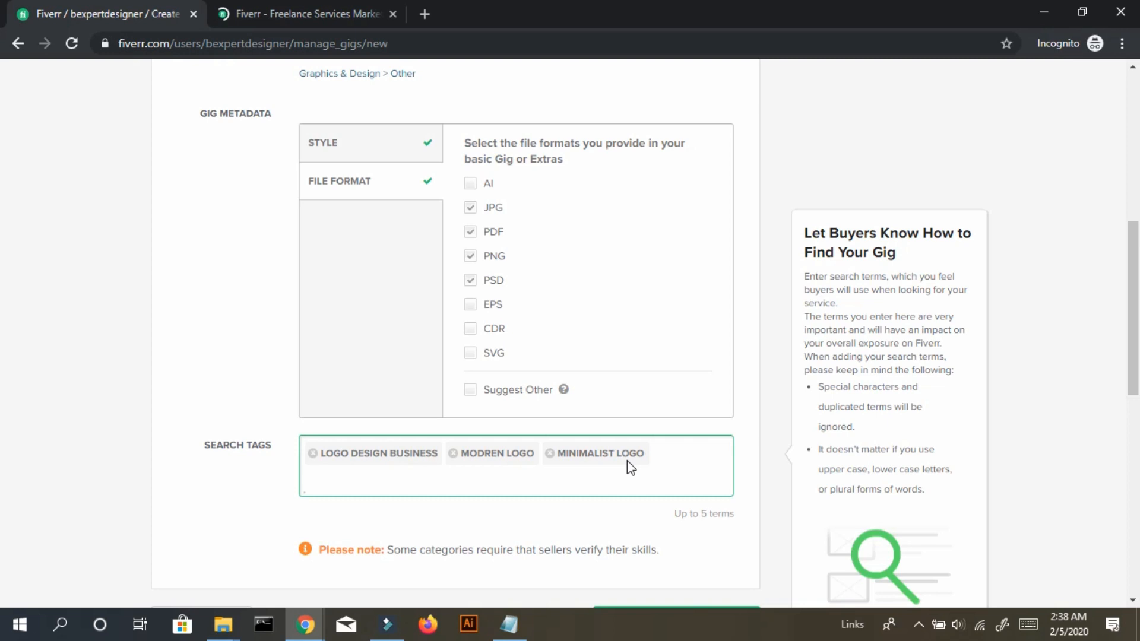
Bring up Fiverr's search suggestions for "logo design" on the Fiverr home page.
click(319, 5)
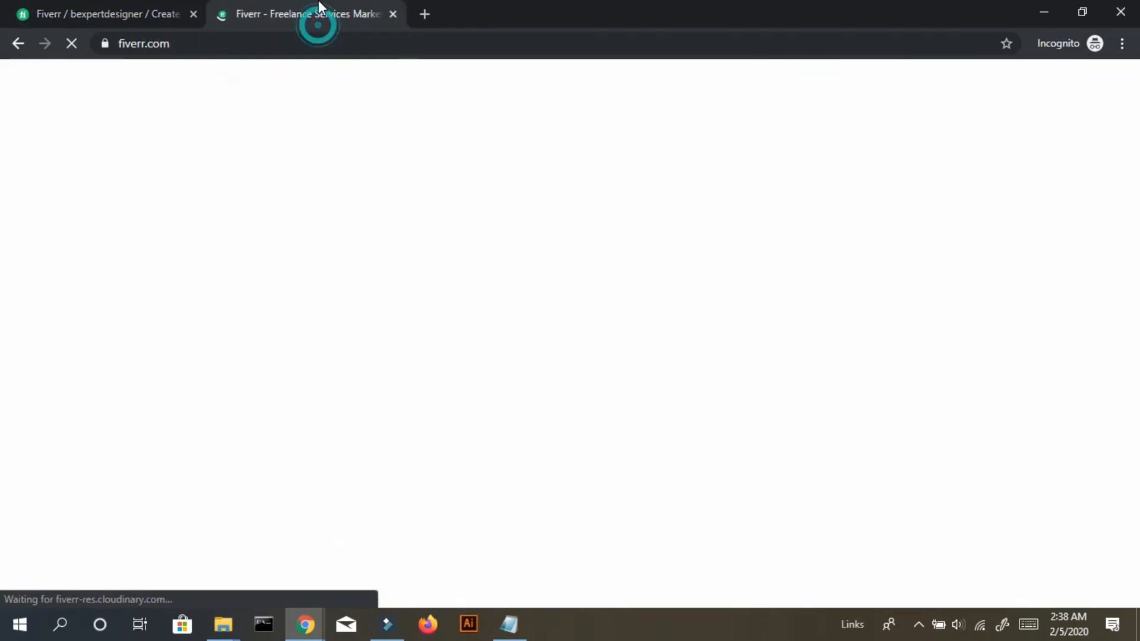
click(269, 92)
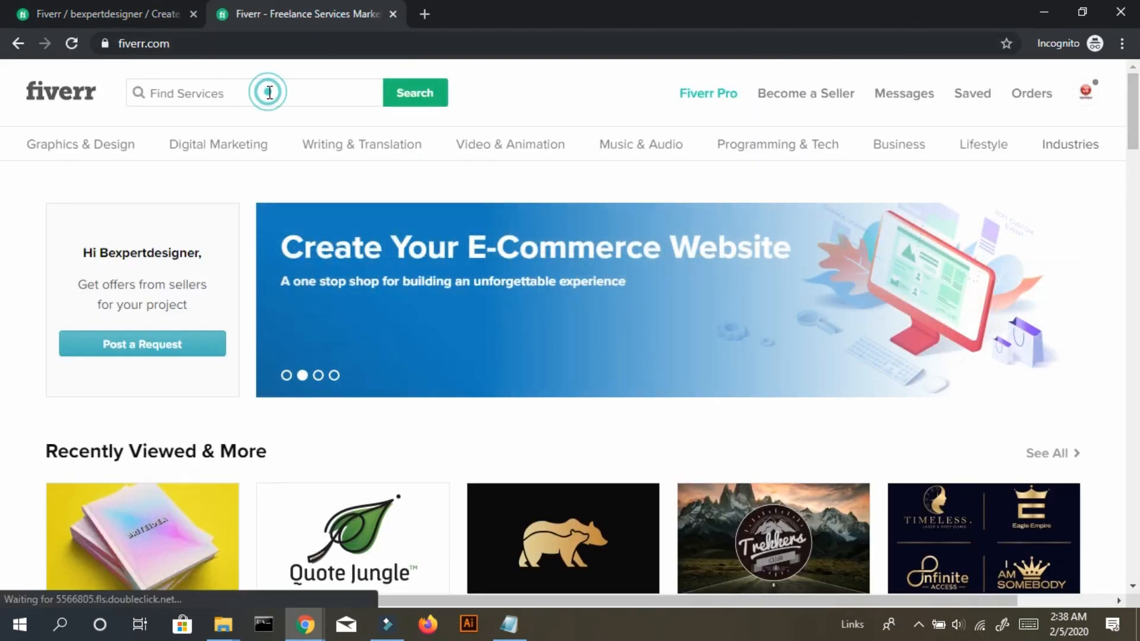
text(logo)
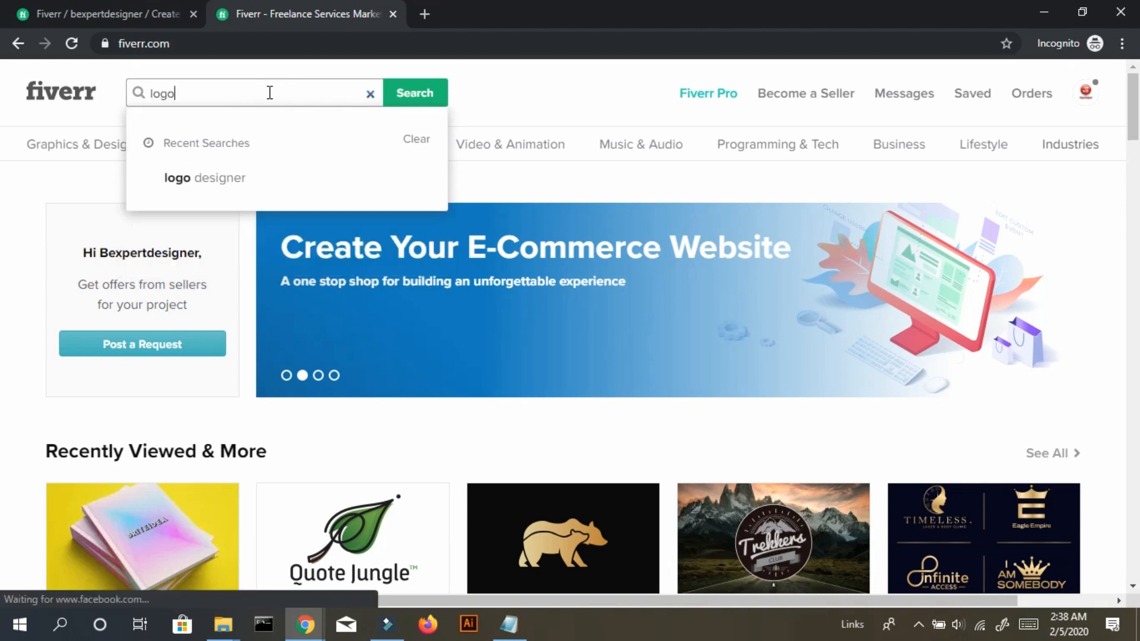
text( design)
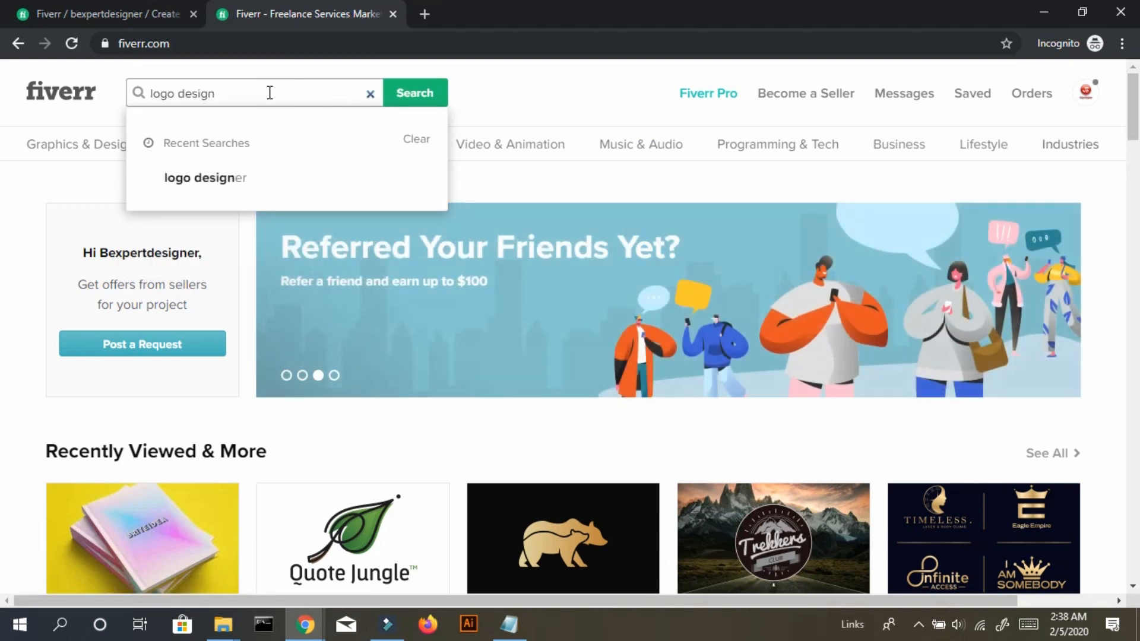
key(Down)
key(Down)
key(Down)
key(Down)
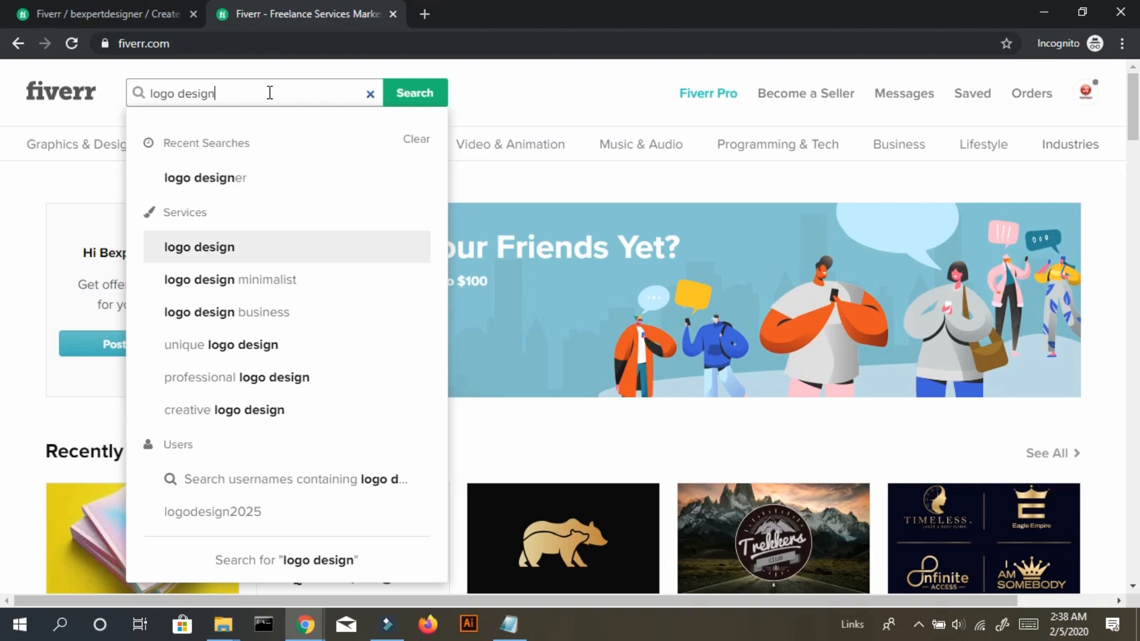
Take the suggestion "unique logo design" from the Fiverr search and add it as a search tag on the gig form.
key(Up)
key(Down)
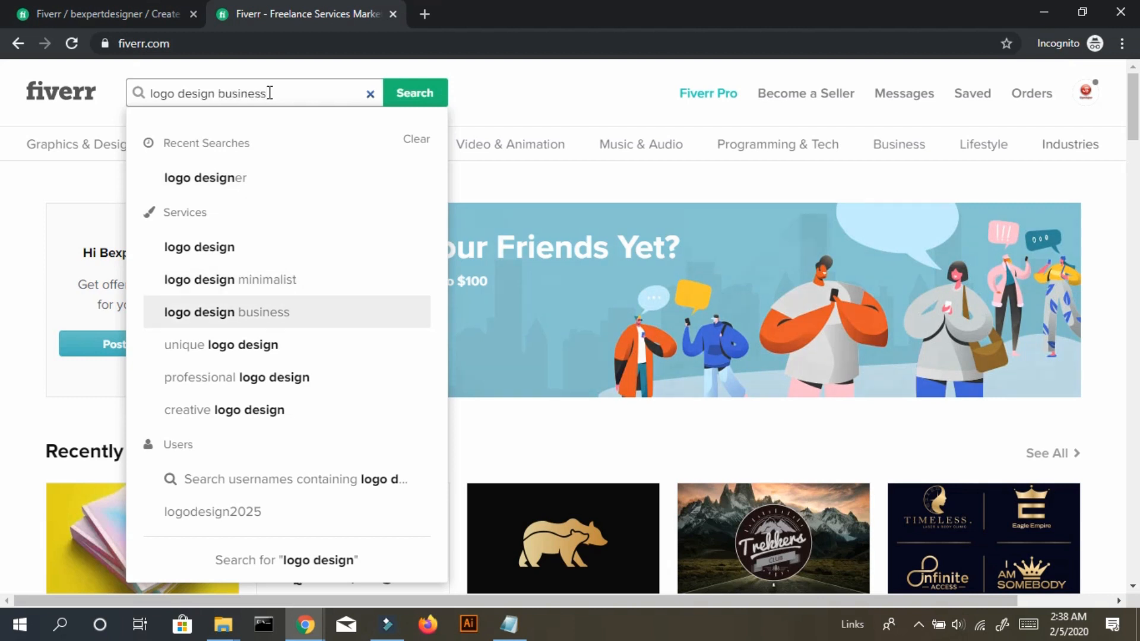
key(Down)
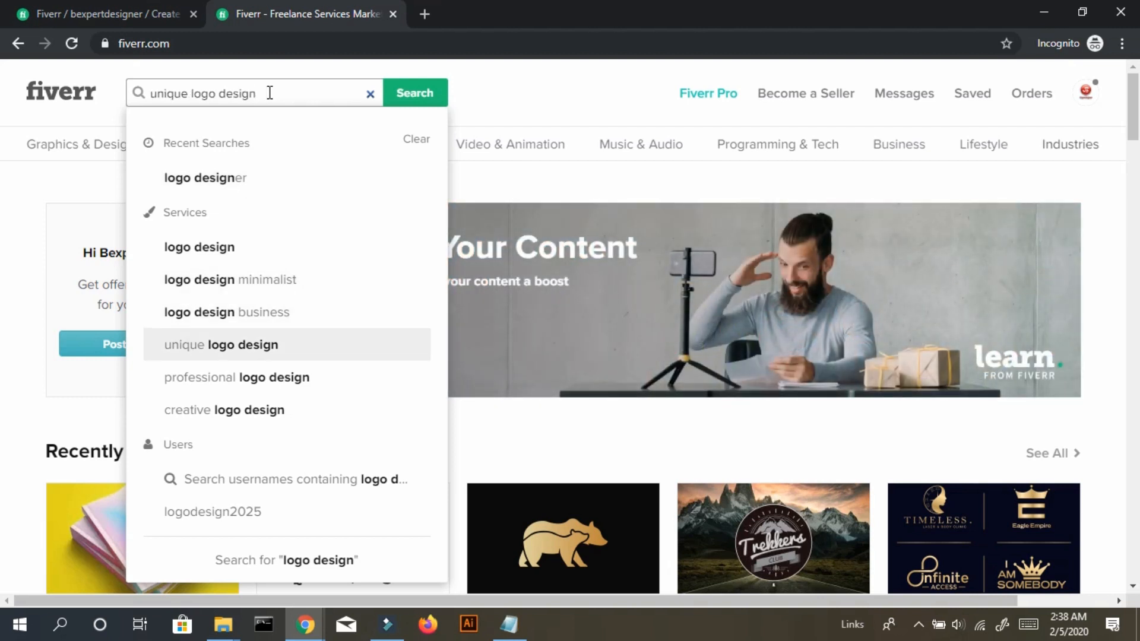
key(ctrl+a)
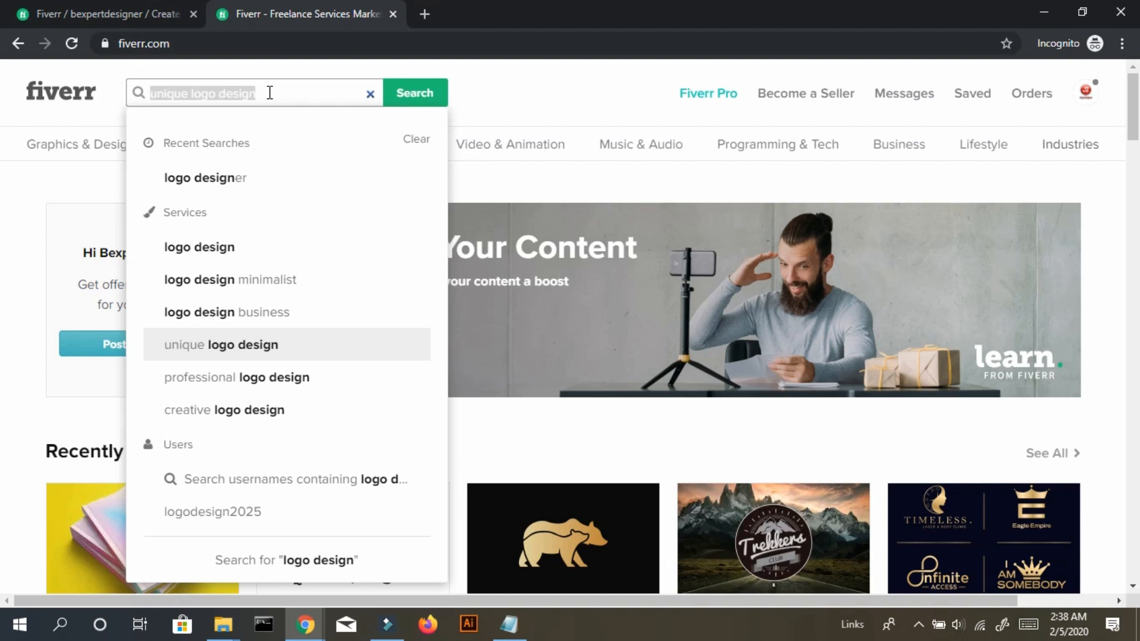
click(99, 3)
key(ctrl+v)
key(Return)
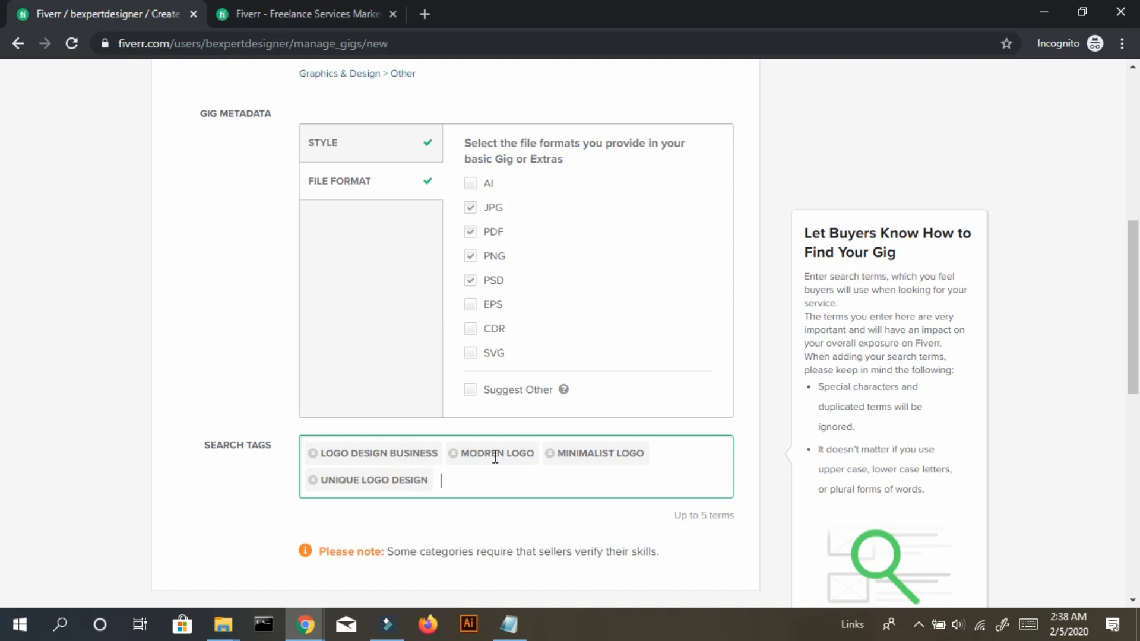
Check Fiverr's search suggestions again for "unique logo design" and for the shortened query "unique logo".
click(319, 10)
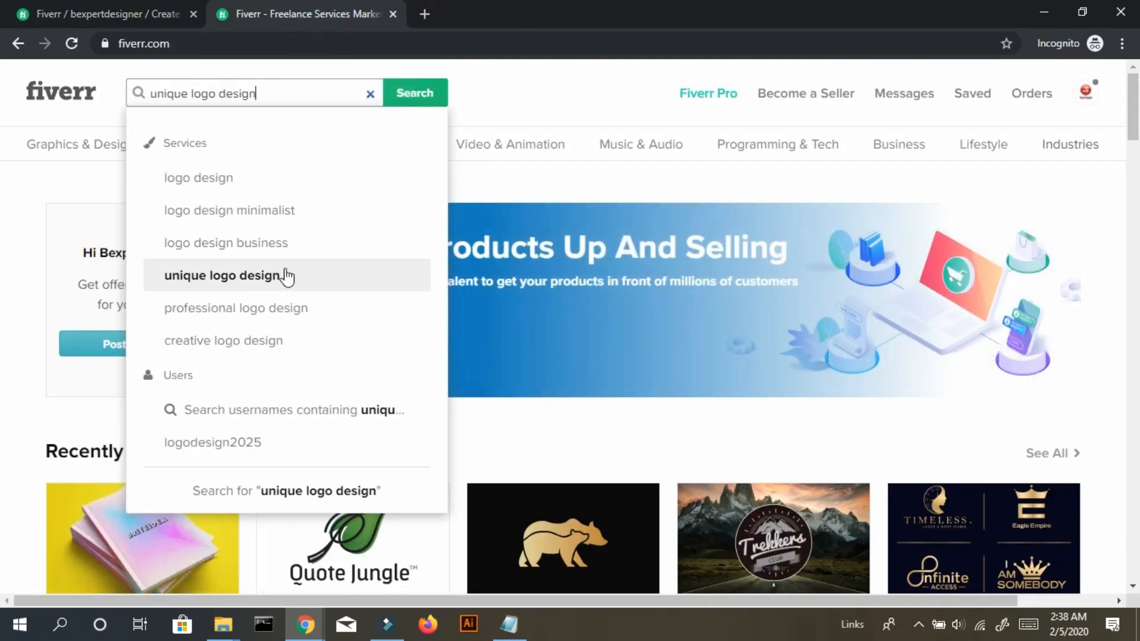
key(BackSpace)
text(n)
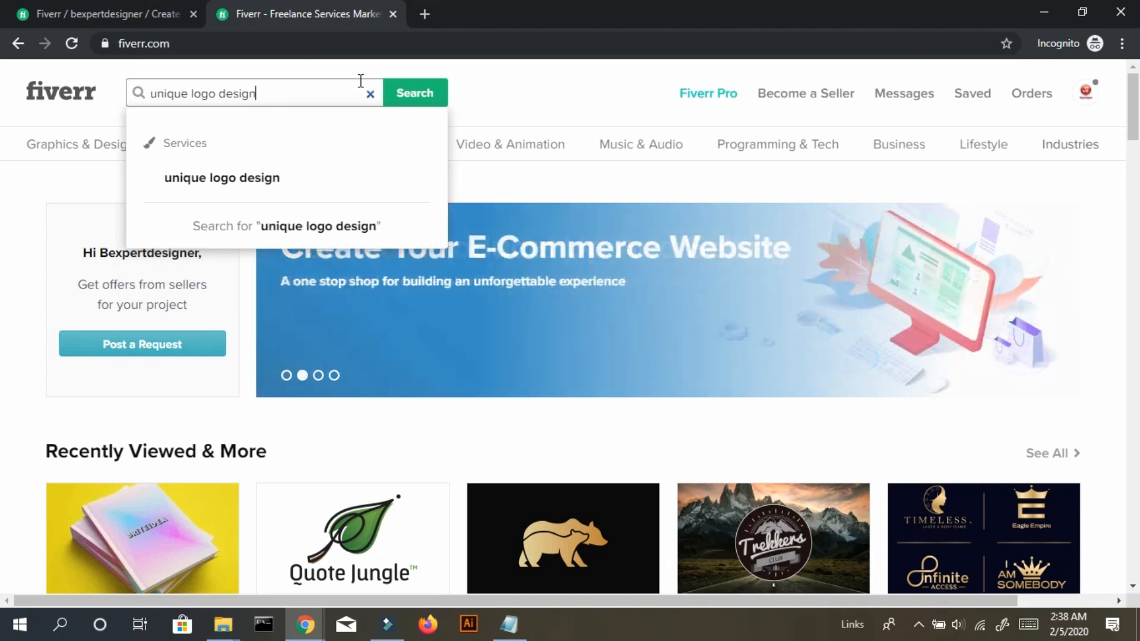
key(BackSpace)
key(BackSpace)
key(BackSpace)
key(BackSpace)
key(BackSpace)
key(BackSpace)
key(BackSpace)
key(BackSpace)
key(BackSpace)
key(BackSpace)
key(BackSpace)
key(BackSpace)
key(BackSpace)
key(BackSpace)
key(BackSpace)
key(BackSpace)
key(BackSpace)
key(BackSpace)
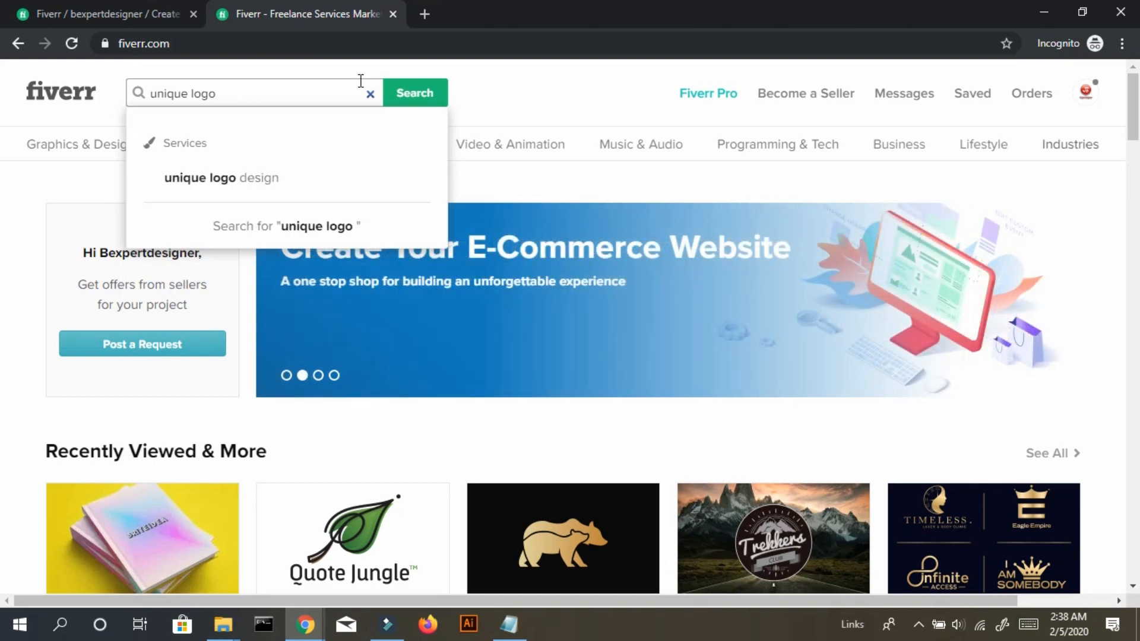
Add the search tag "creative logo design" on the gig form.
click(149, 22)
text(cre)
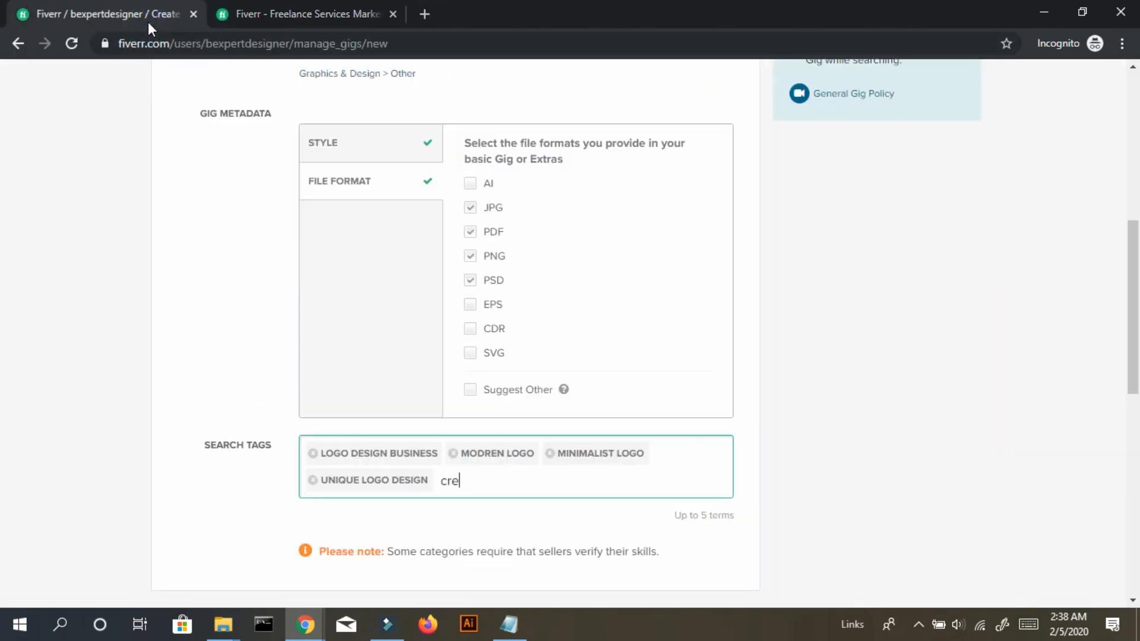
text(ative logo design)
key(Return)
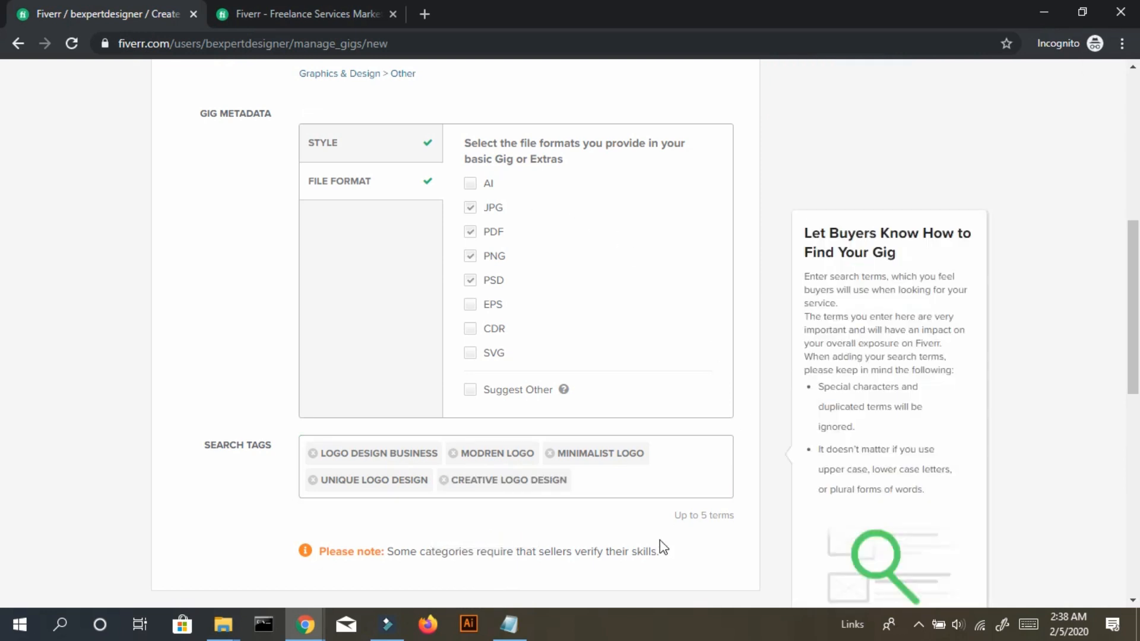
Review the gig's title, category, file formats and search tags on the overview form.
click(639, 481)
click(146, 371)
scroll(147, 378, up, 1)
scroll(149, 379, up, 5)
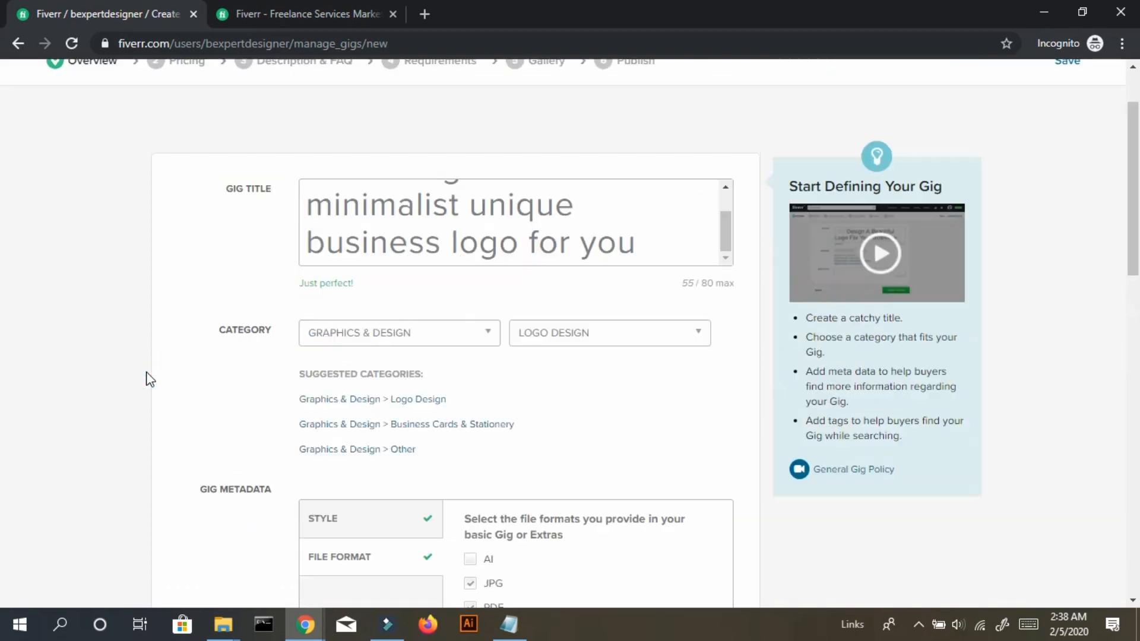
scroll(148, 379, down, 2)
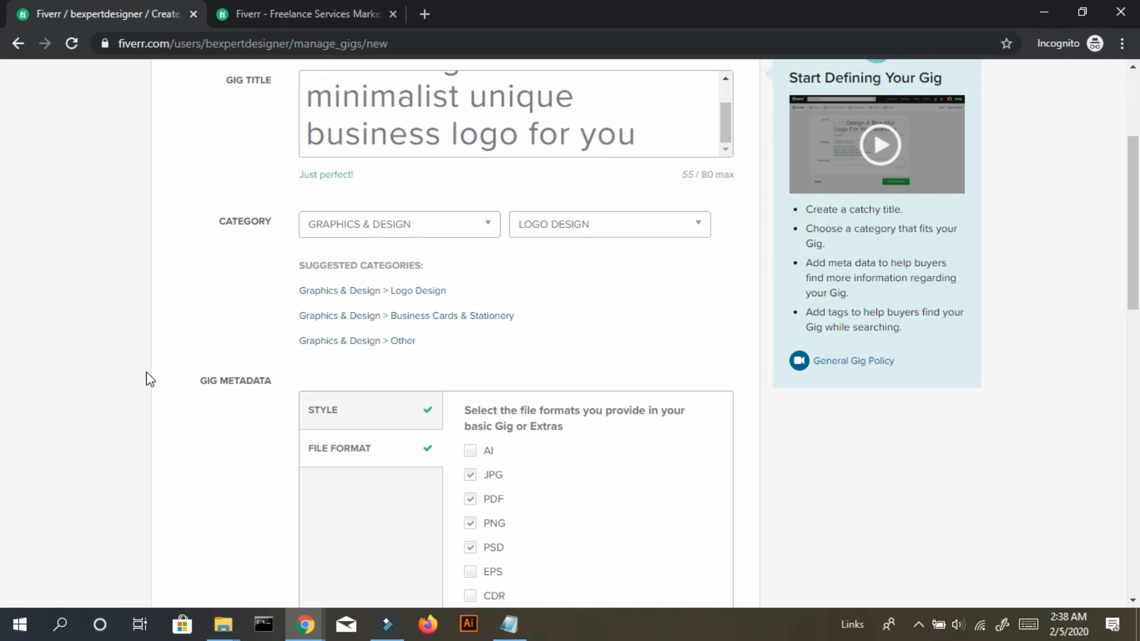
scroll(148, 379, down, 3)
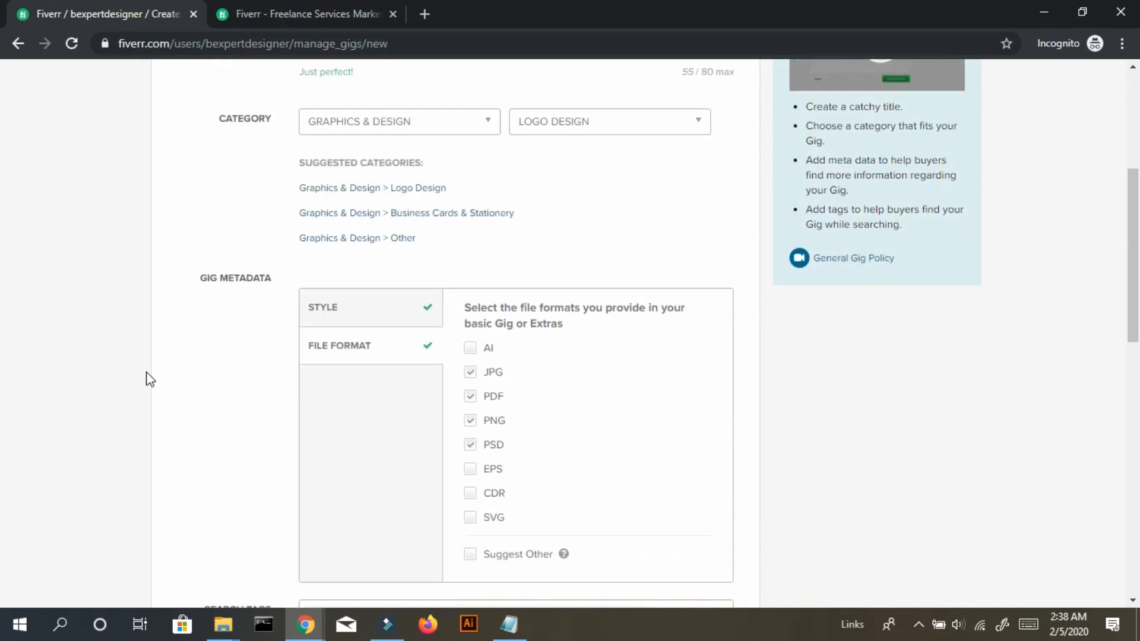
scroll(149, 379, down, 3)
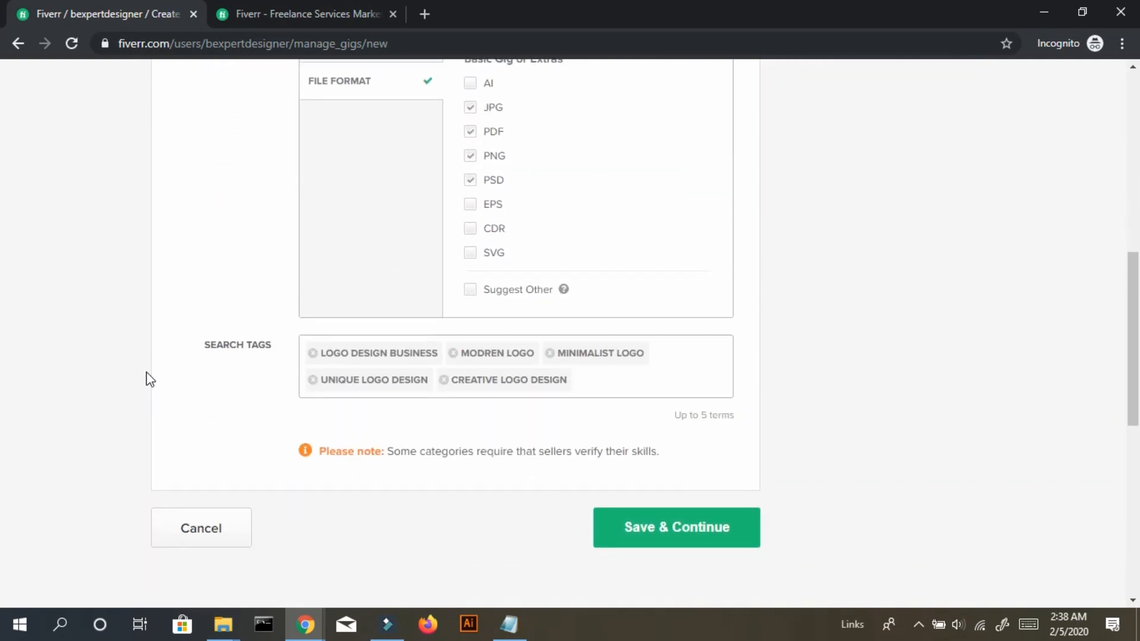
mouse_move(436, 353)
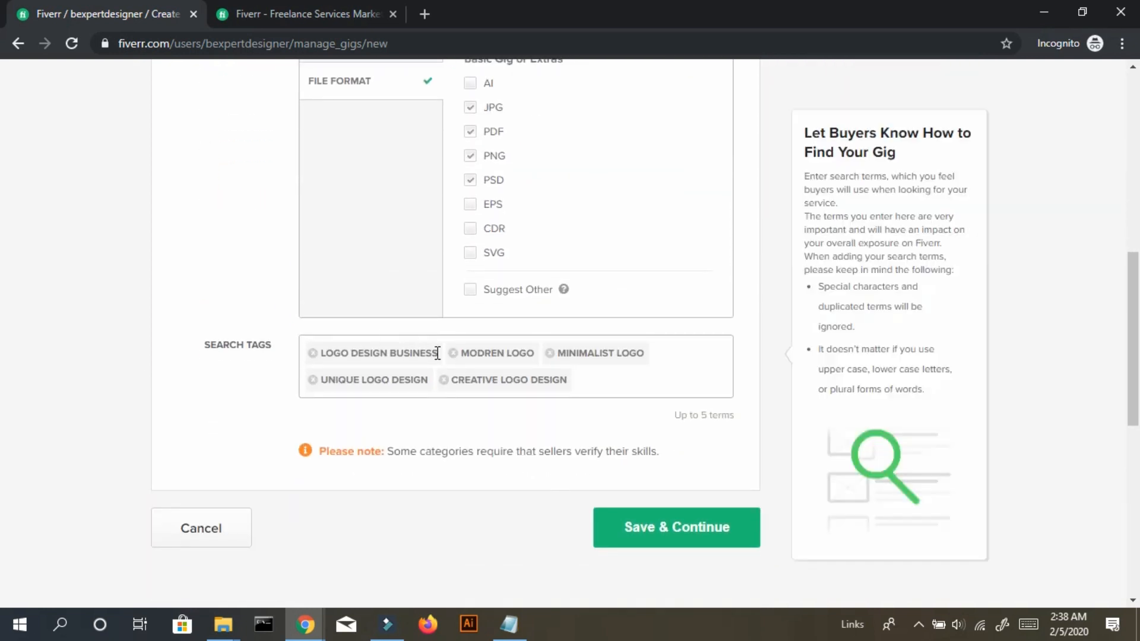
Save the gig overview, continue to pricing and dismiss the Gig Packages introduction video.
click(674, 539)
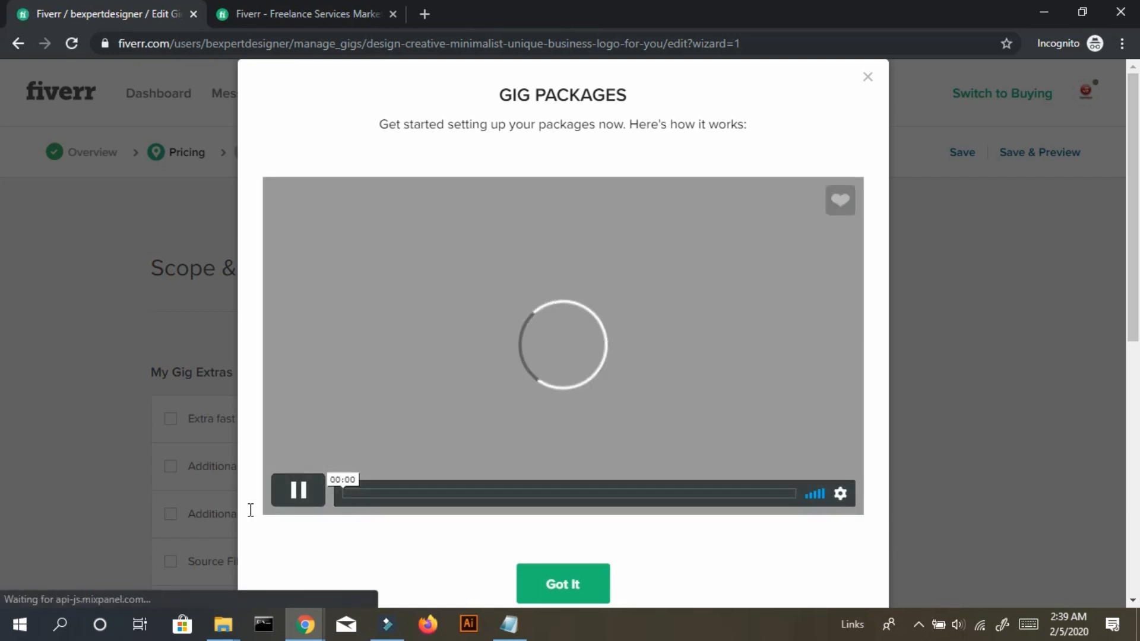
click(298, 494)
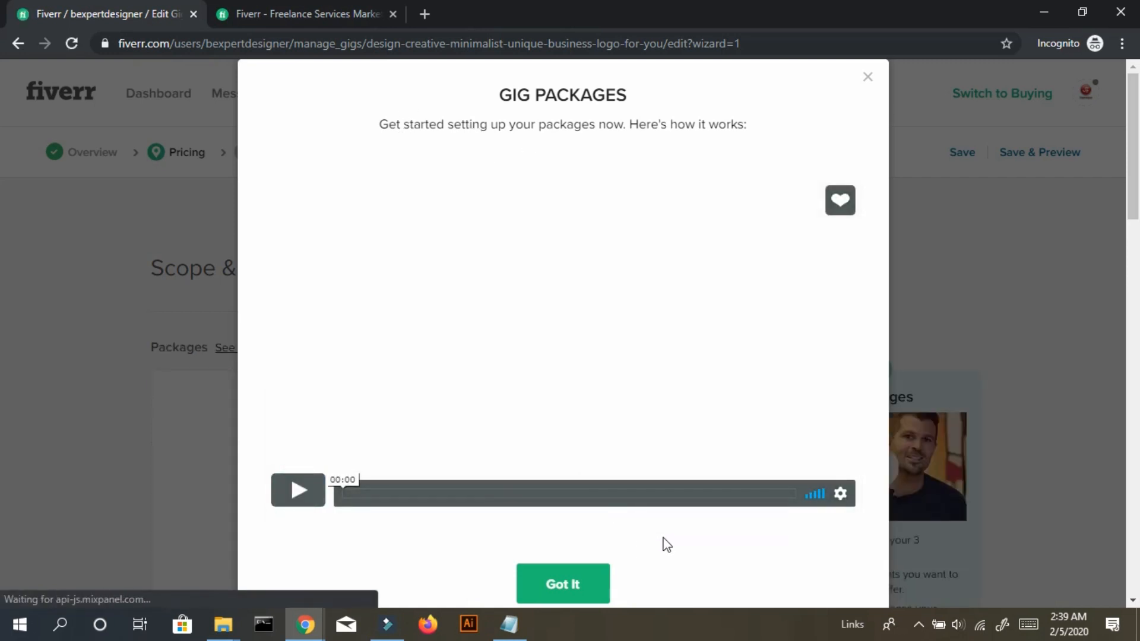
click(571, 594)
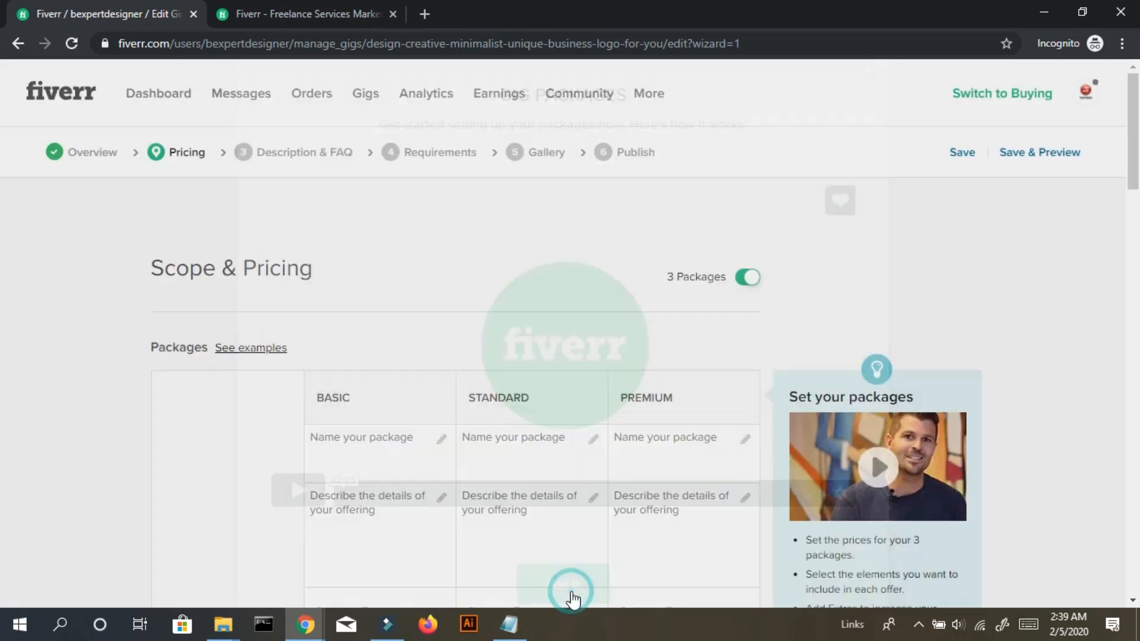
Name the three packages "Basic", "Silver" and "Gold" in the Scope & Pricing table.
scroll(3, 143, down, 3)
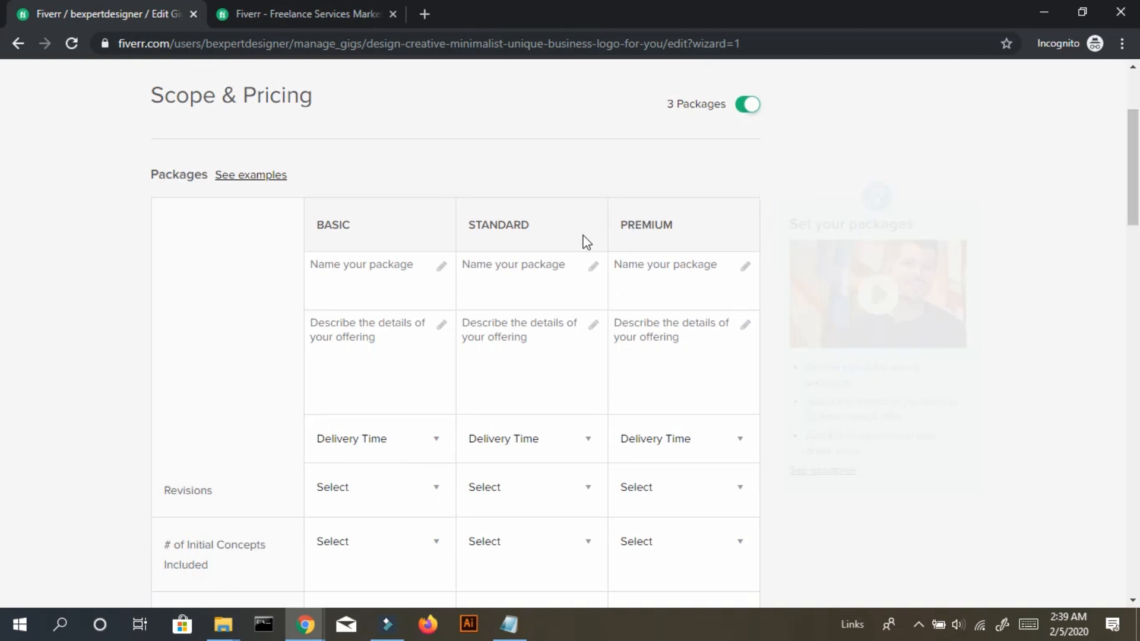
click(407, 263)
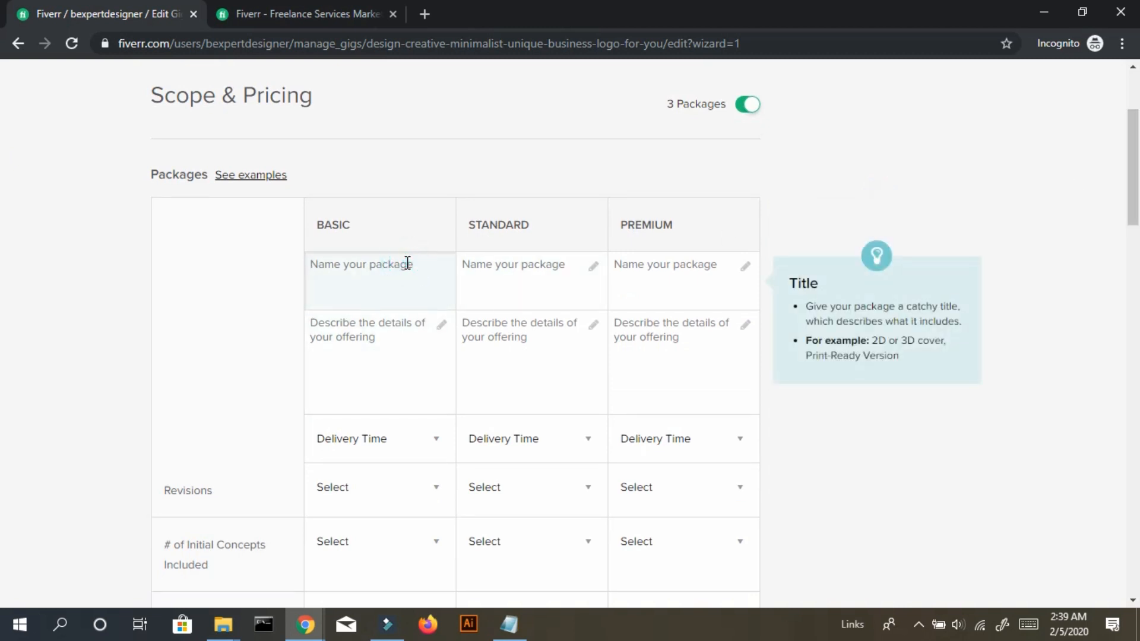
text(Basic)
key(Tab)
text(S)
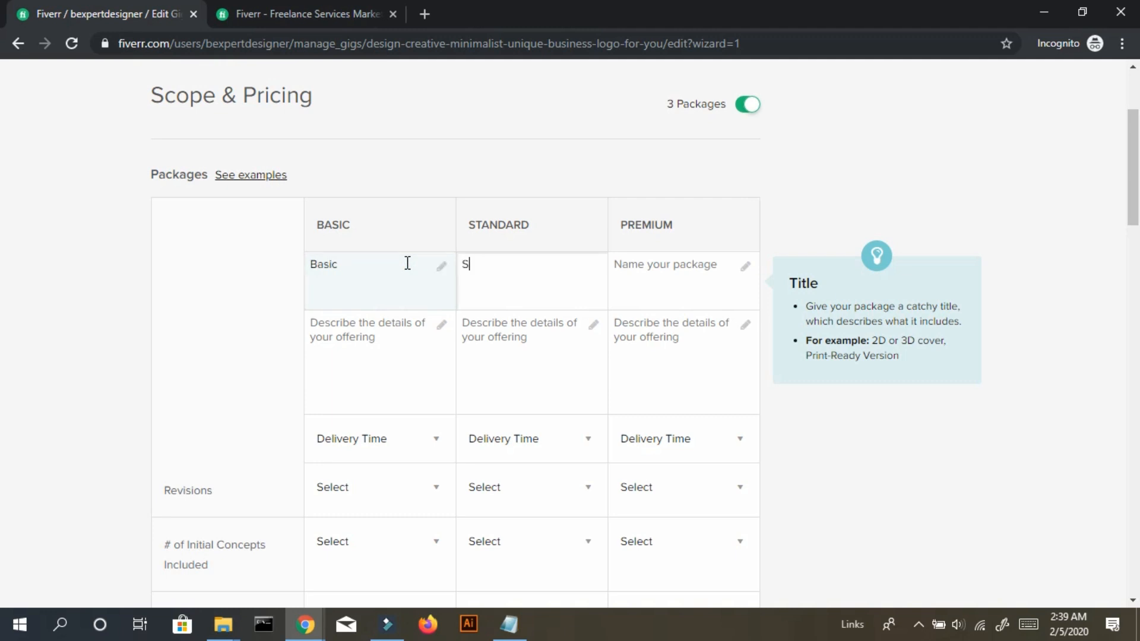
text(ilver)
key(Tab)
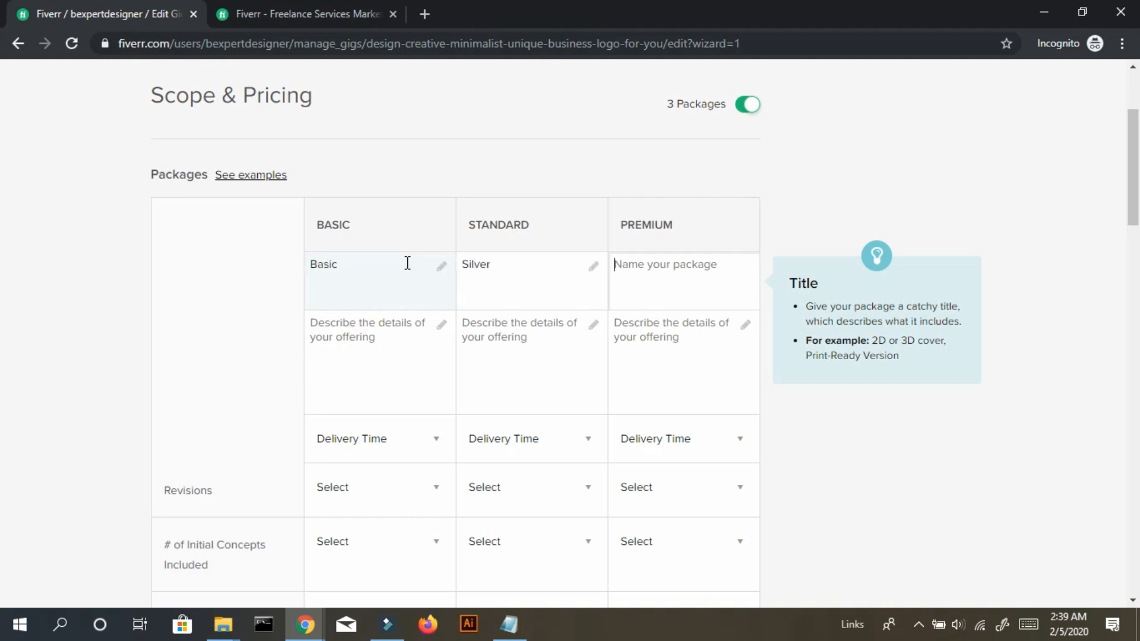
text(Gold)
Describe the Basic package's offering as "1 Logo + PNG + JPG".
click(359, 380)
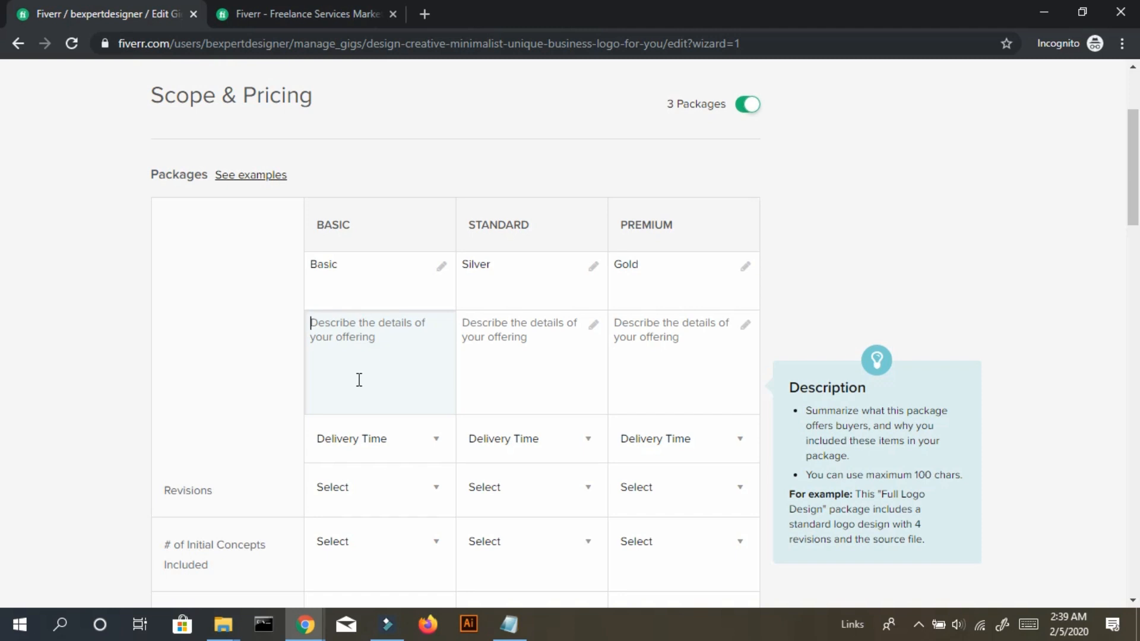
text(1)
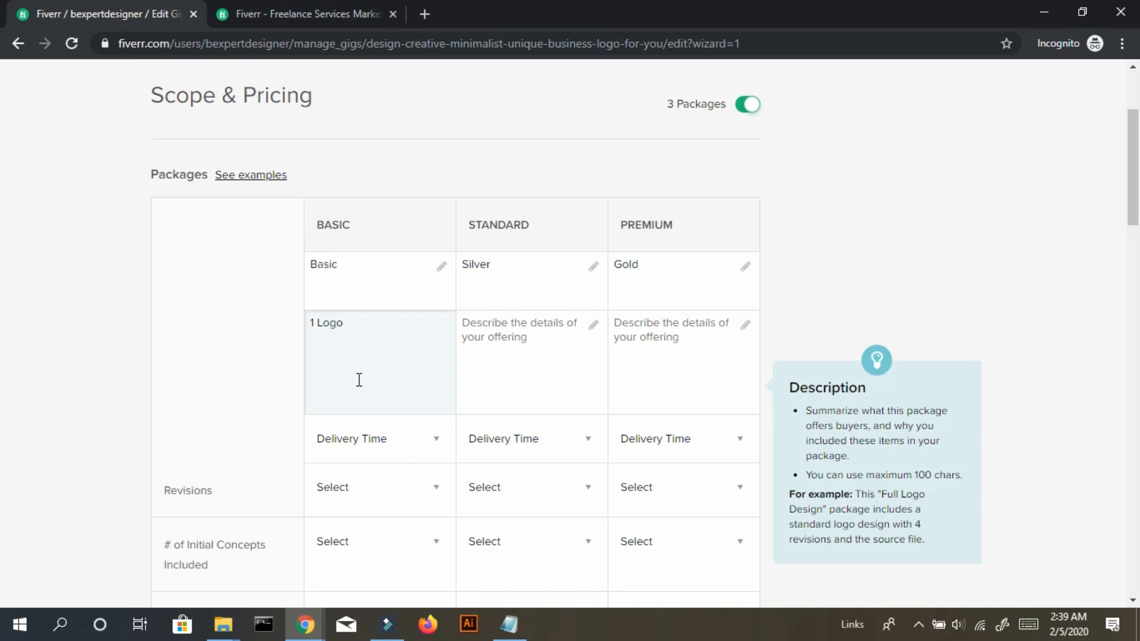
text(Logo + PNG + JPG)
scroll(3, 196, down, 2)
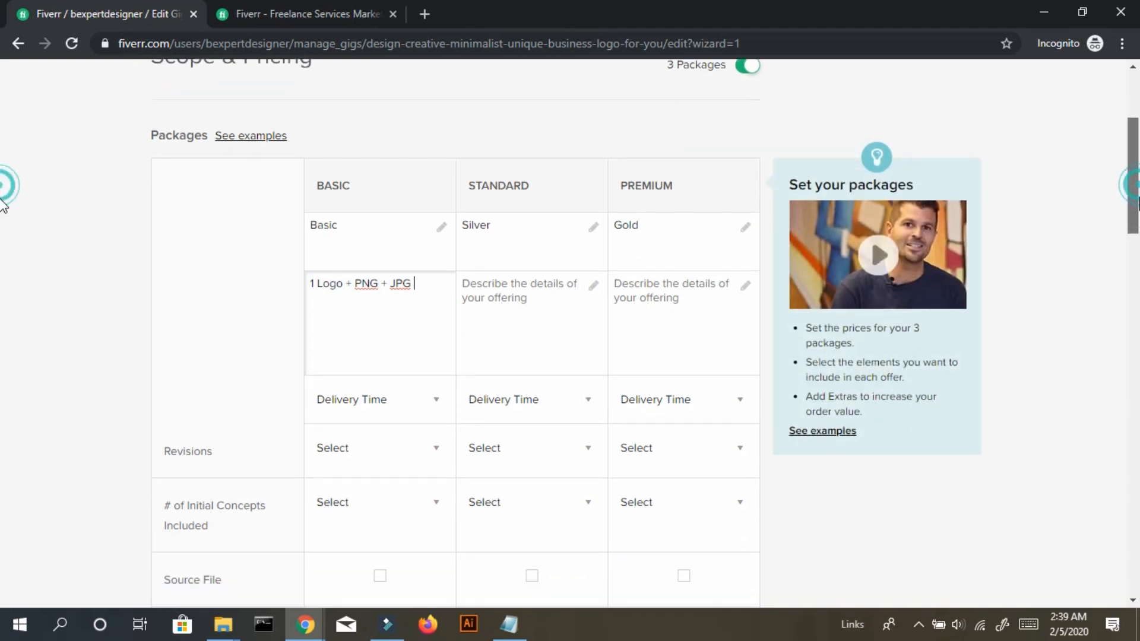
Try to add "flayer" as a further item in the Basic package's description.
scroll(2, 209, down, 1)
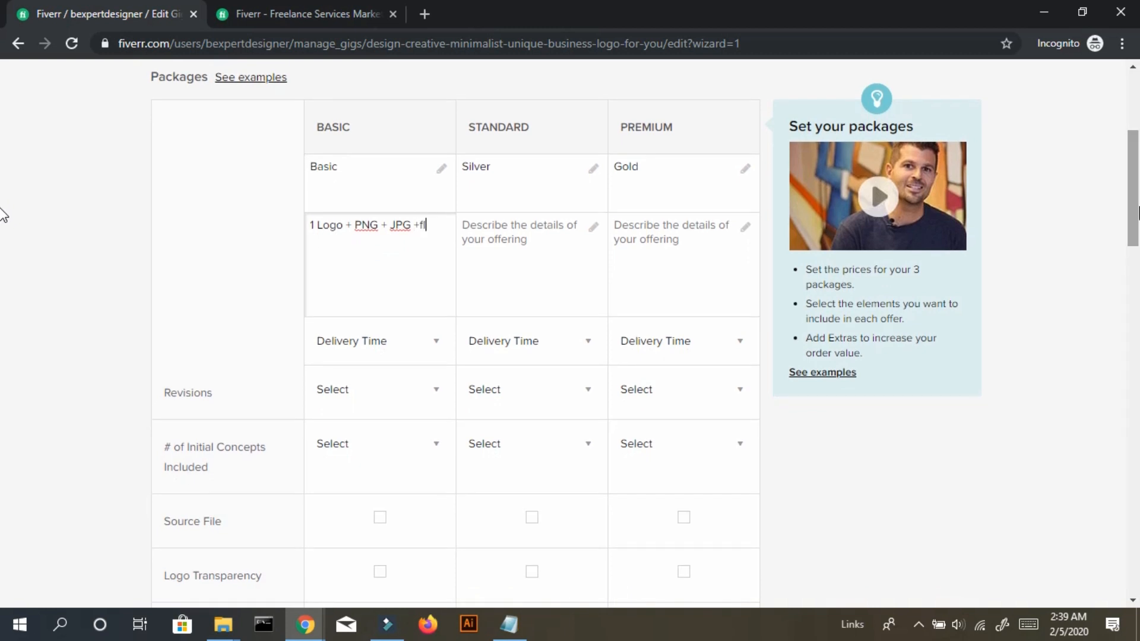
text(ayye)
key(BackSpace)
key(BackSpace)
key(BackSpace)
key(BackSpace)
text(er )
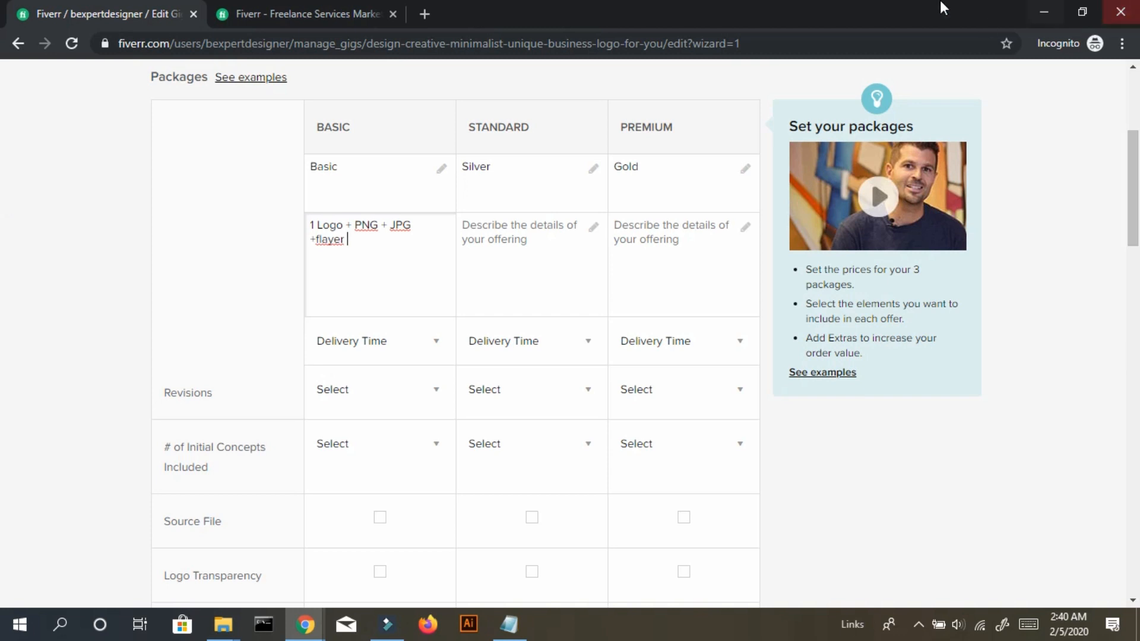
text(g)
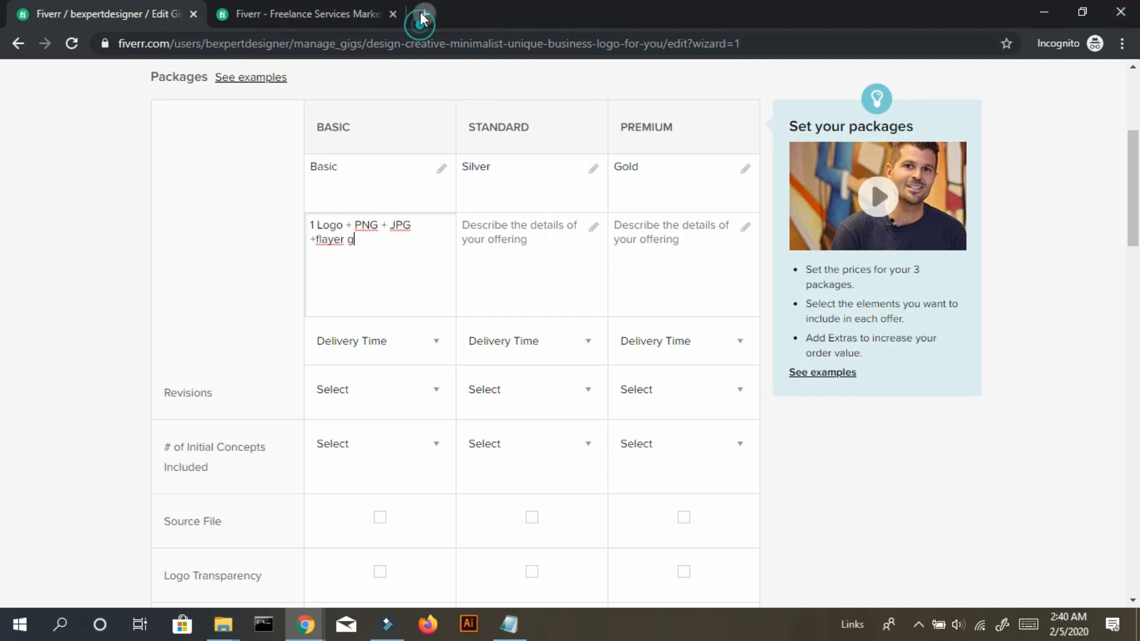
Open Google in a new tab and check the spelling of "flyer" in its search suggestions.
click(419, 12)
text(g)
key(Return)
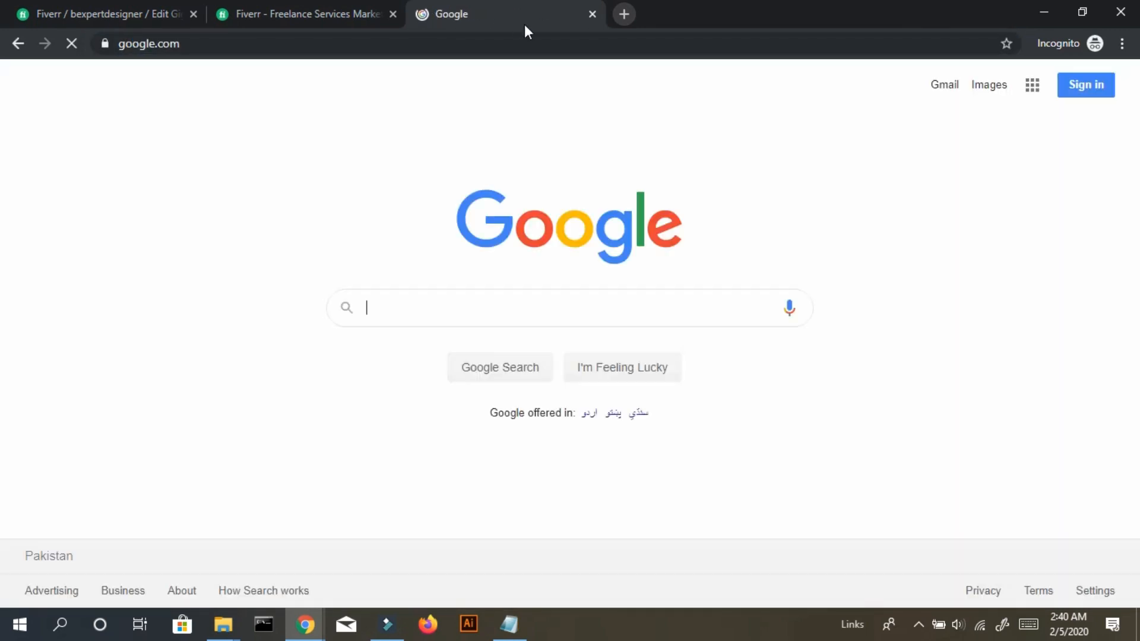
text(flyer)
key(Down)
key(Down)
key(ctrl+a)
key(BackSpace)
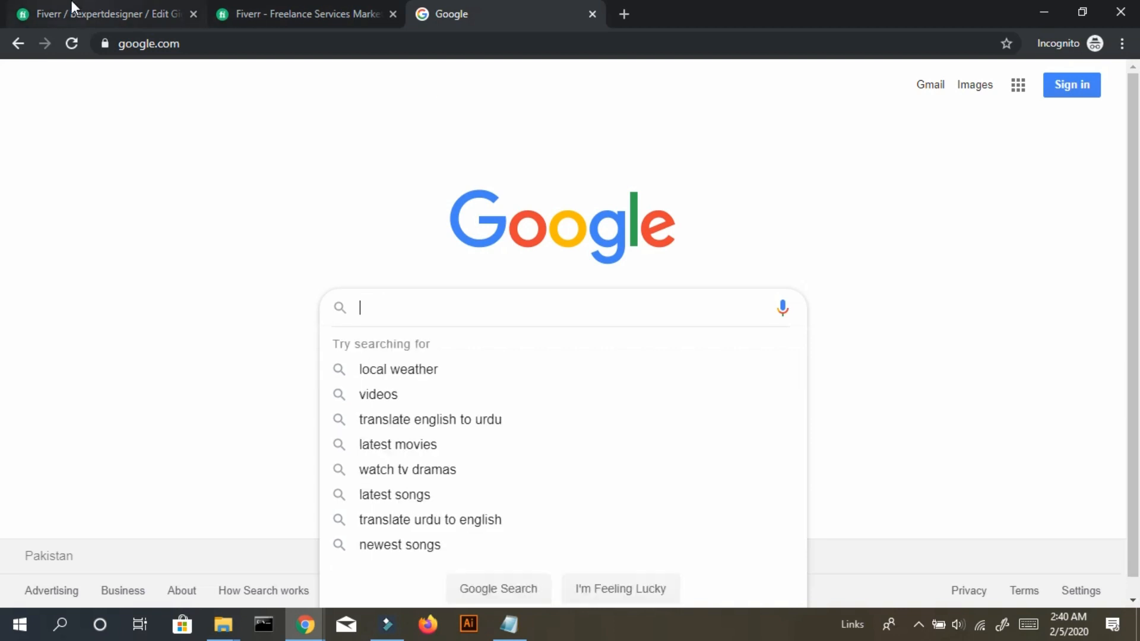
Correct the last item of the Basic package's description so the text reads "1 Logo + PNG + JPG + flyer".
click(73, 7)
key(Right)
key(shift+Left)
key(shift+Left)
key(shift+Left)
key(shift+Left)
text(flyer)
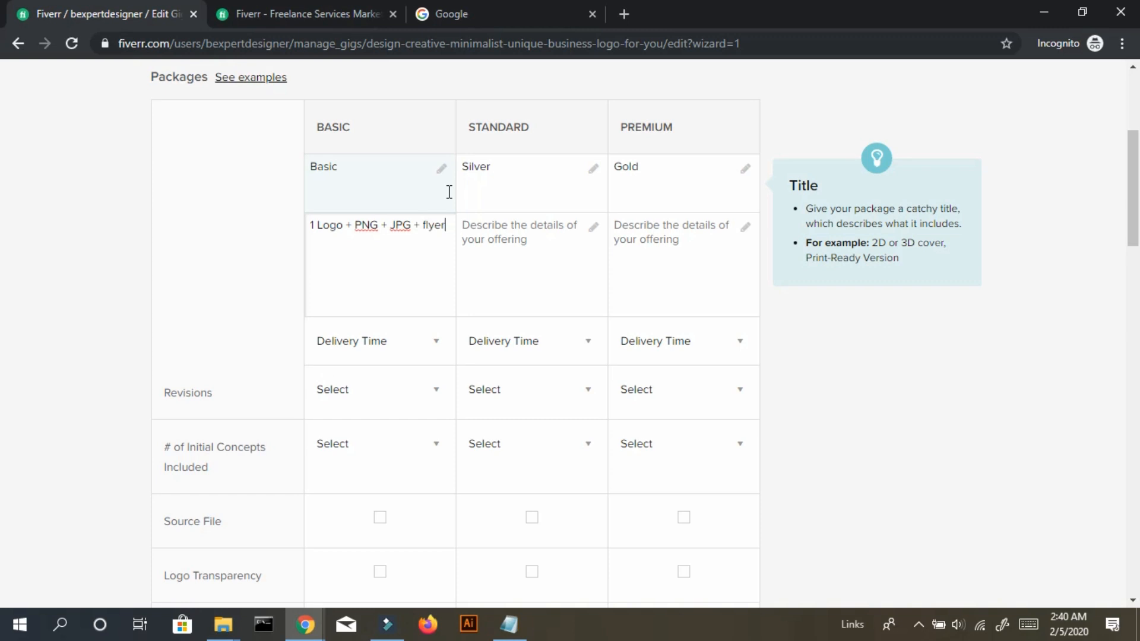
Set the Basic package to 1 Day Delivery with Unlimited revisions.
click(407, 343)
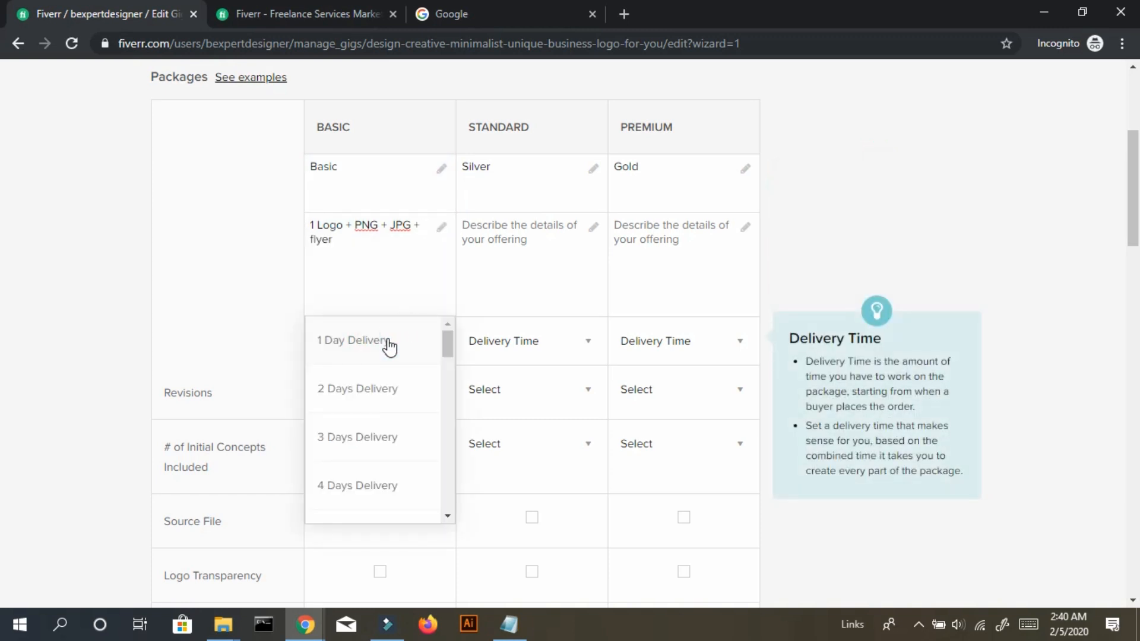
click(387, 344)
click(397, 383)
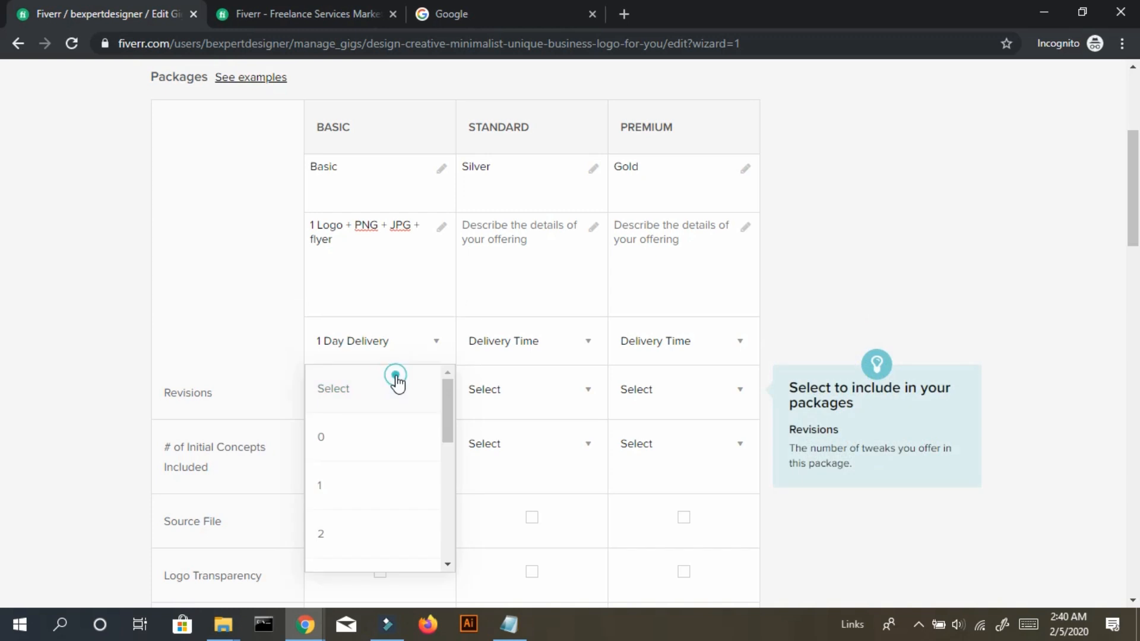
drag(451, 415, 449, 522)
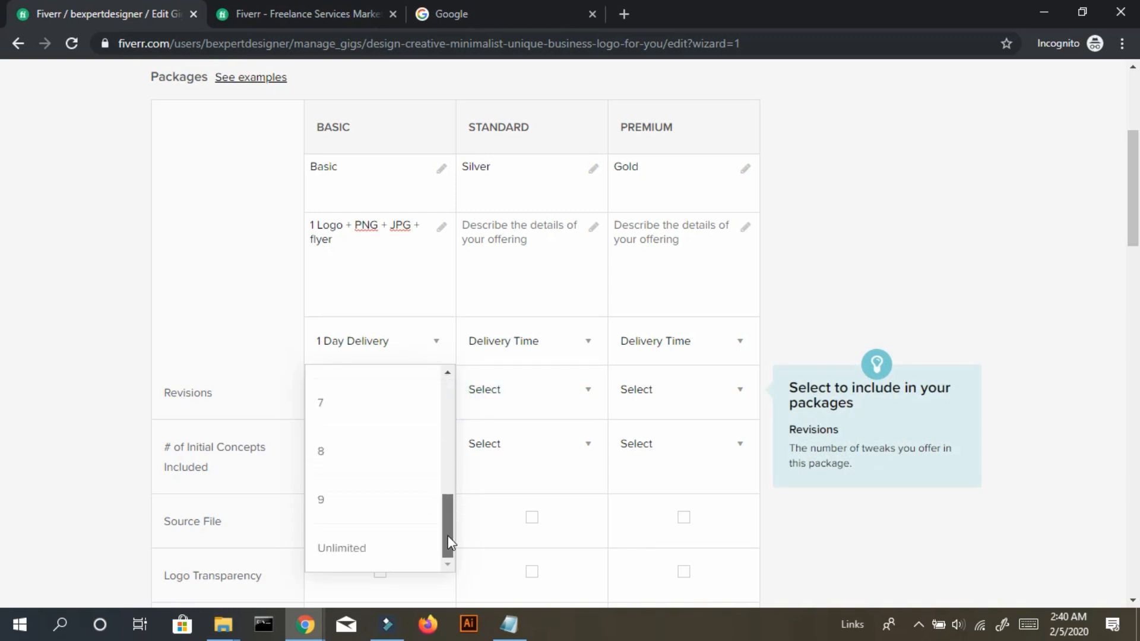
click(376, 545)
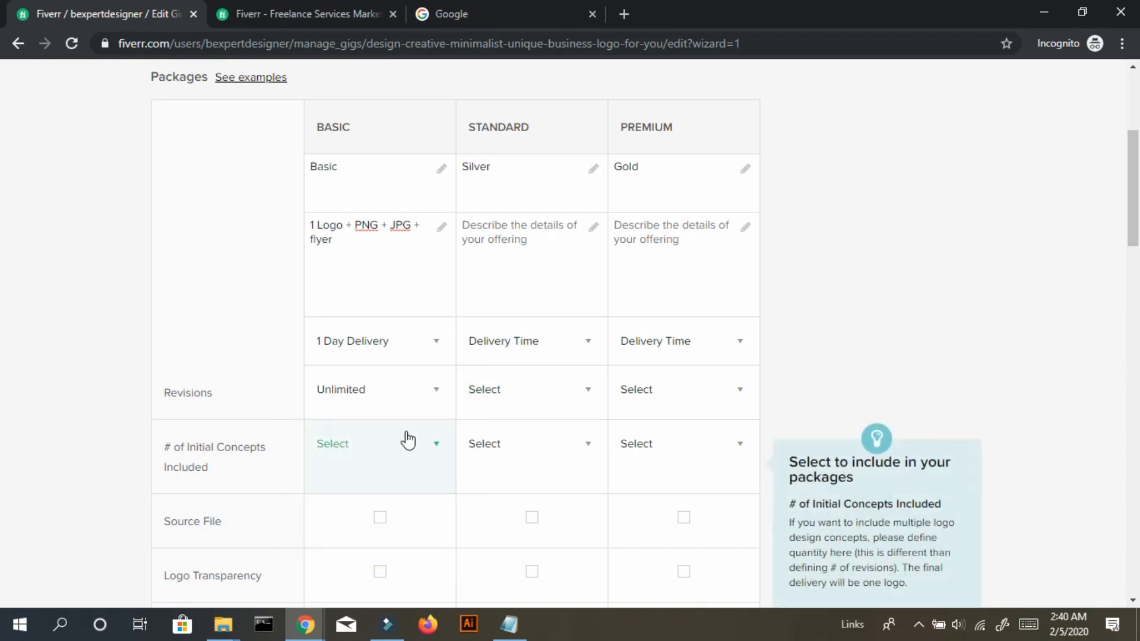
Set the number of initial concepts included in the Basic package to 1.
scroll(1043, 234, down, 1)
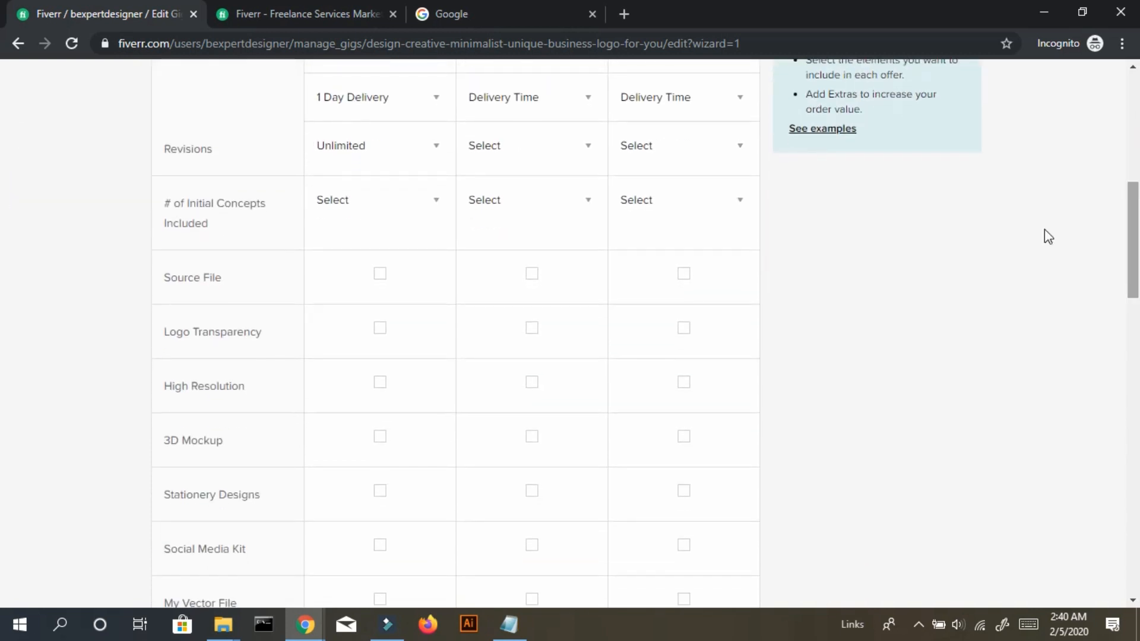
click(371, 208)
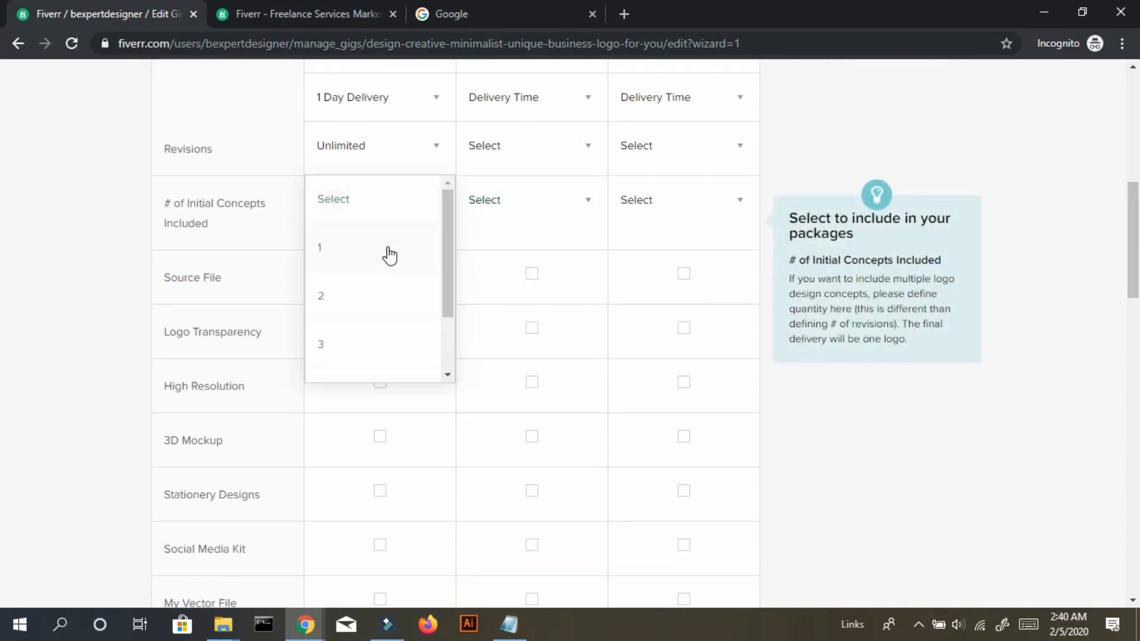
drag(450, 232, 480, 133)
click(358, 262)
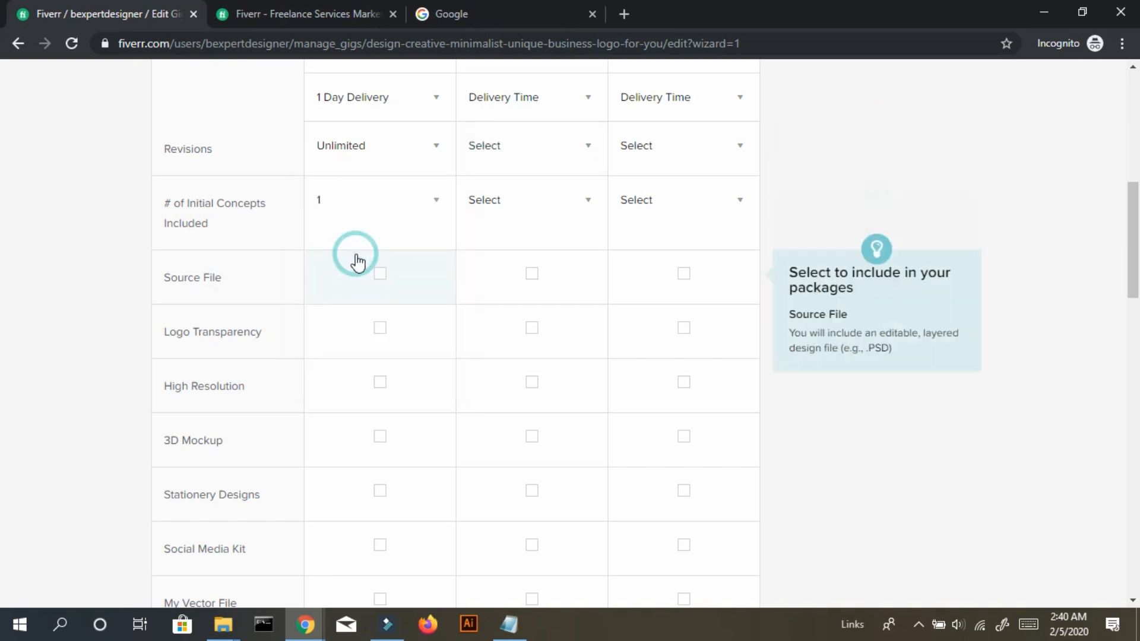
Include Source File, Logo Transparency and High Resolution in the Basic package and price it at $5.
click(378, 279)
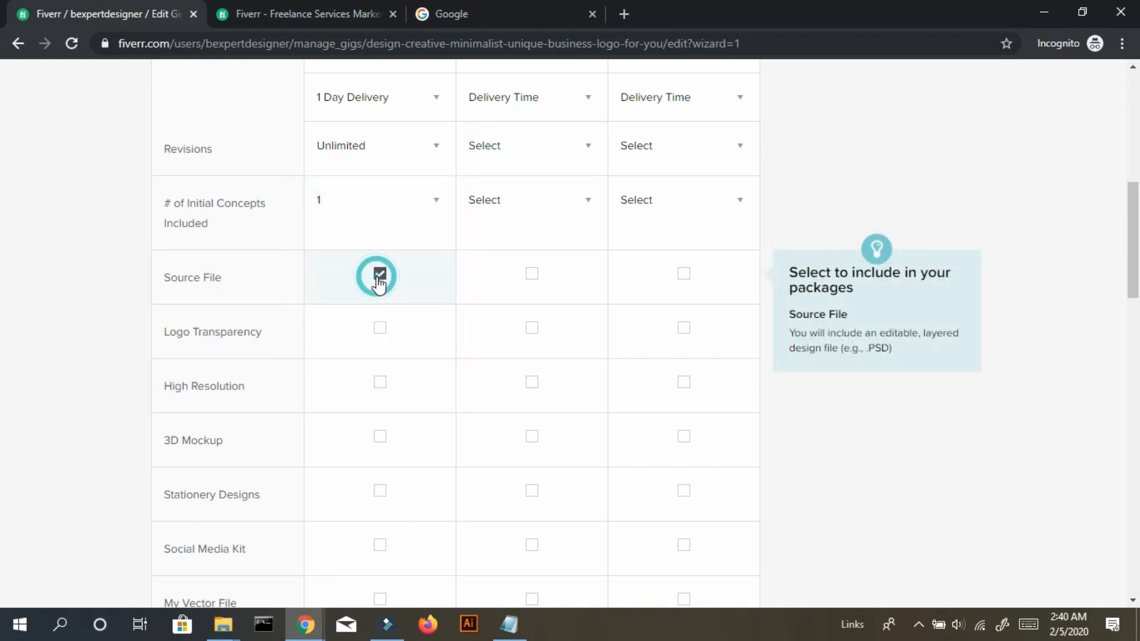
click(380, 328)
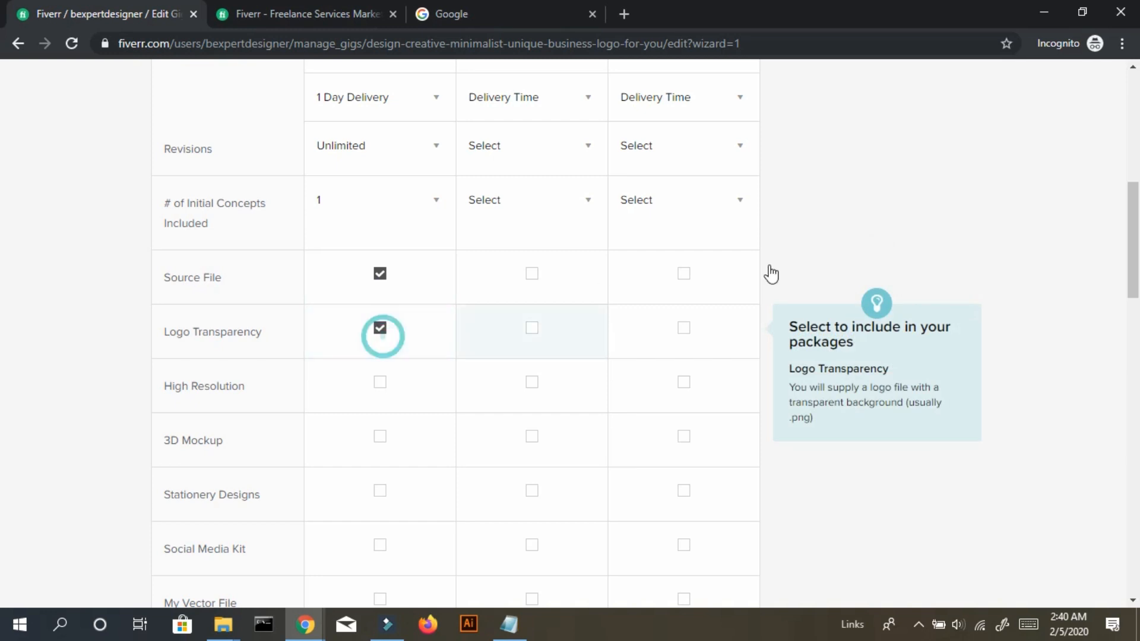
scroll(3, 226, down, 3)
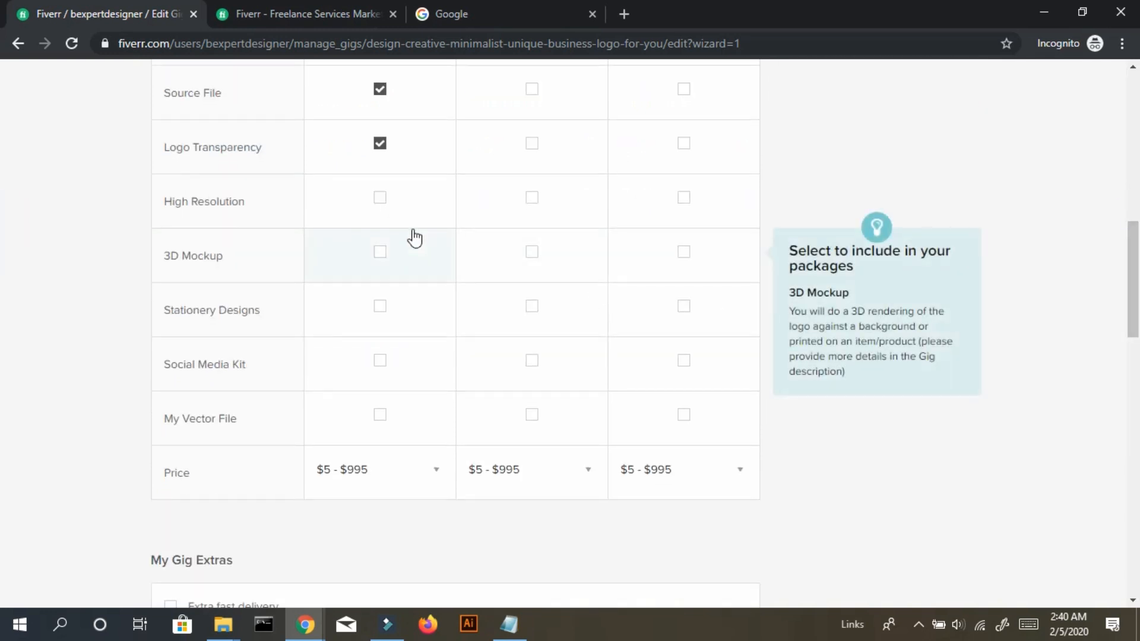
click(382, 203)
click(348, 482)
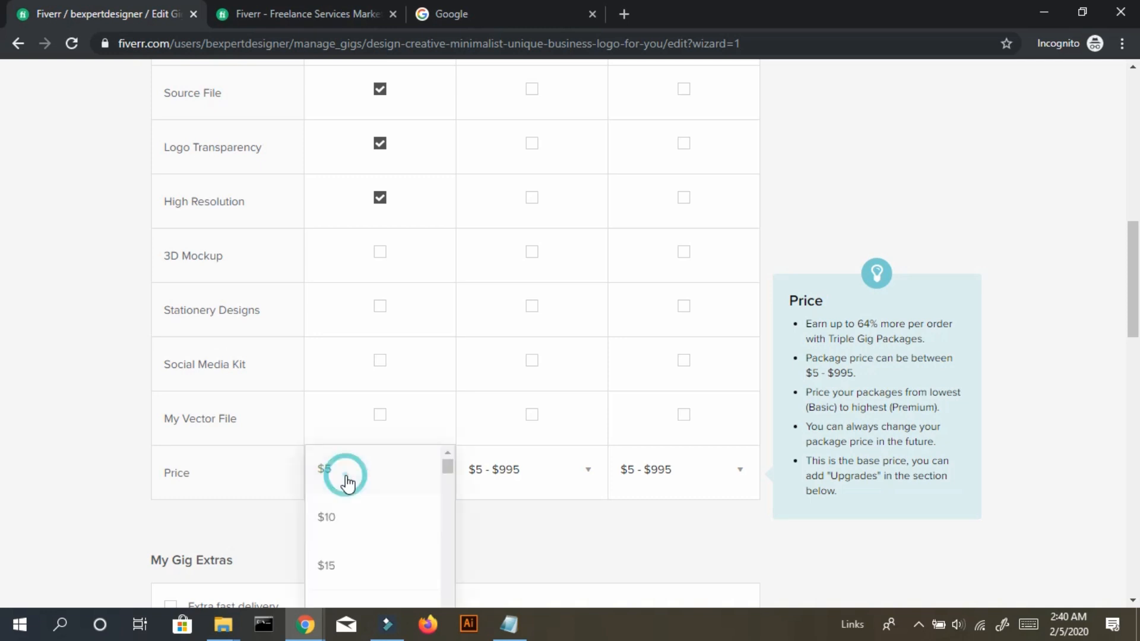
click(355, 473)
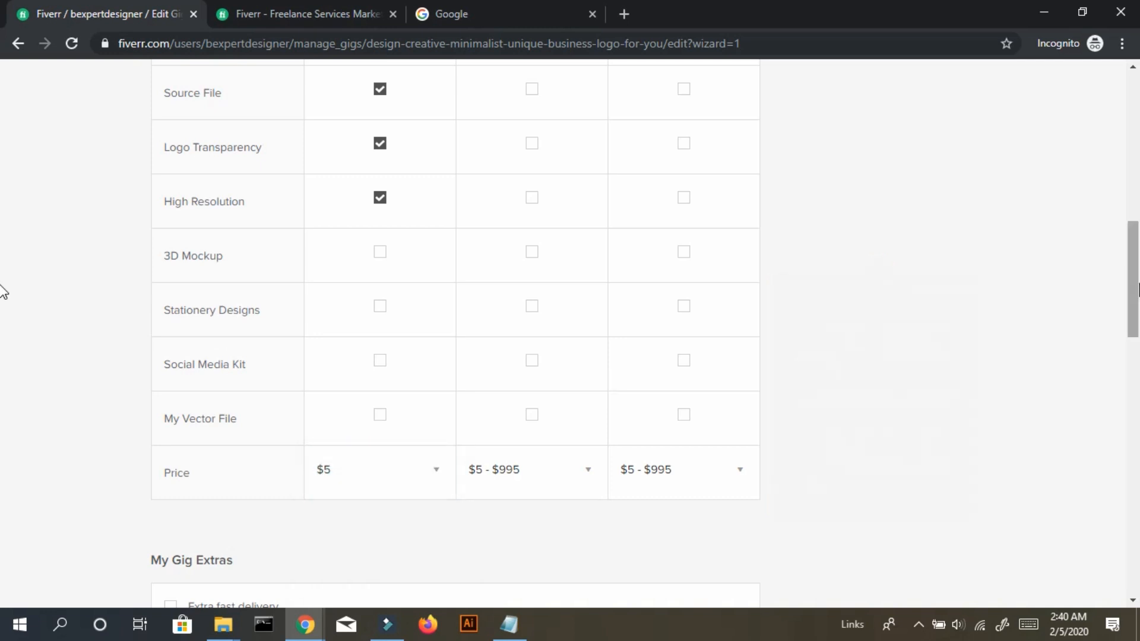
Start the Silver package's description with "2 LOGO + PNG + JPG +".
scroll(5, 287, up, 10)
scroll(3, 162, down, 2)
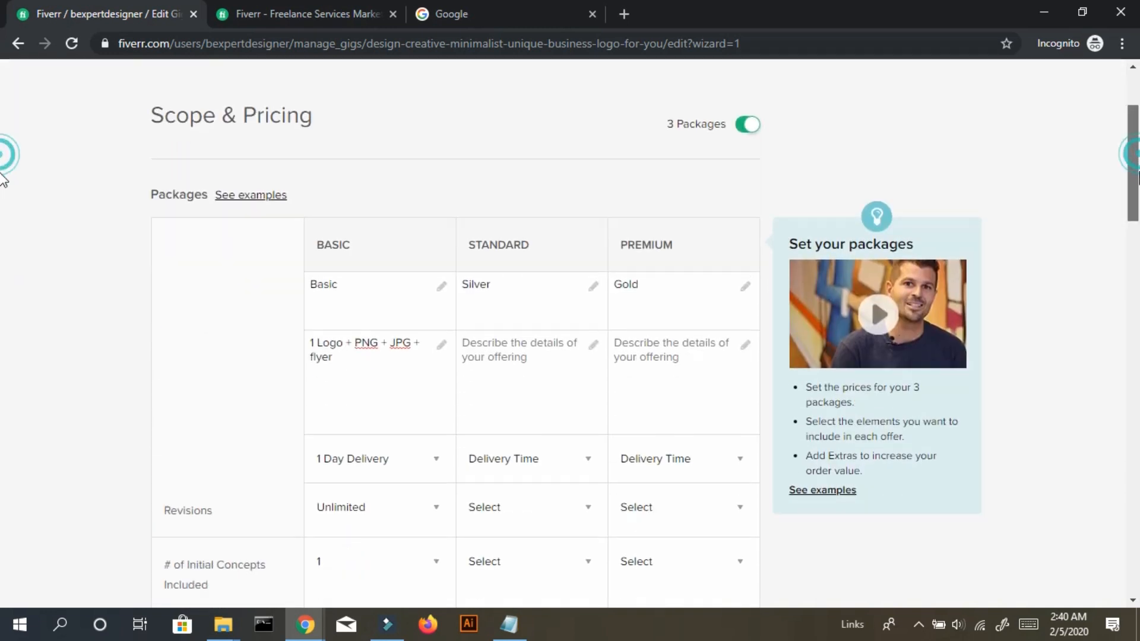
click(564, 330)
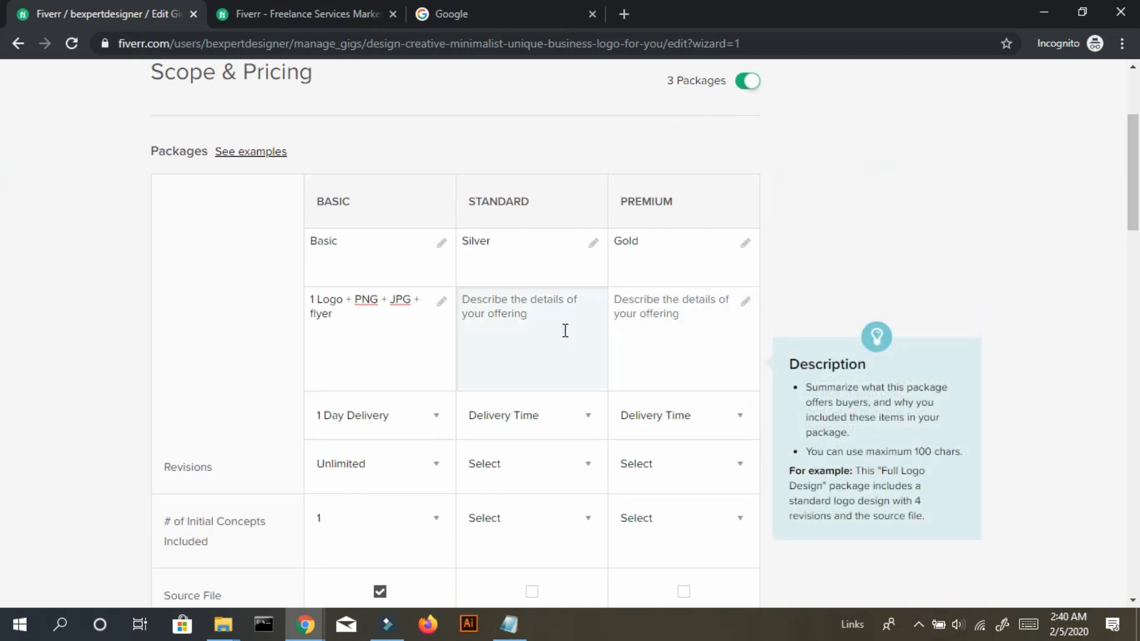
text(2 LOGO)
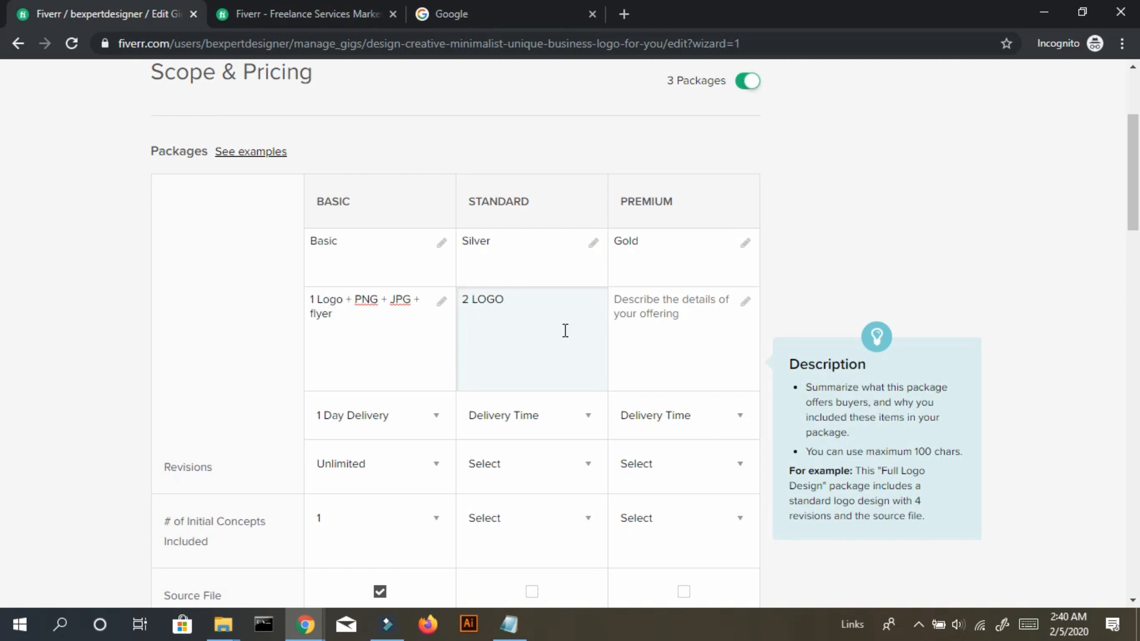
text( + PNG + JPG)
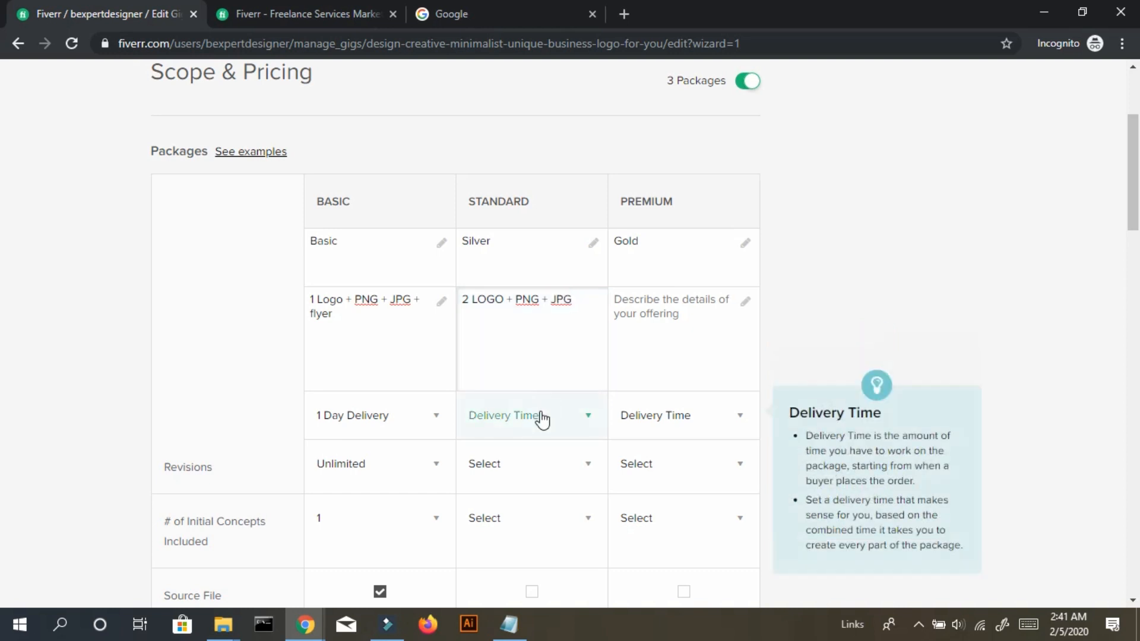
text( _)
Replace "flyer" in the Basic package's description with "Thumbnail or cover picture".
click(314, 312)
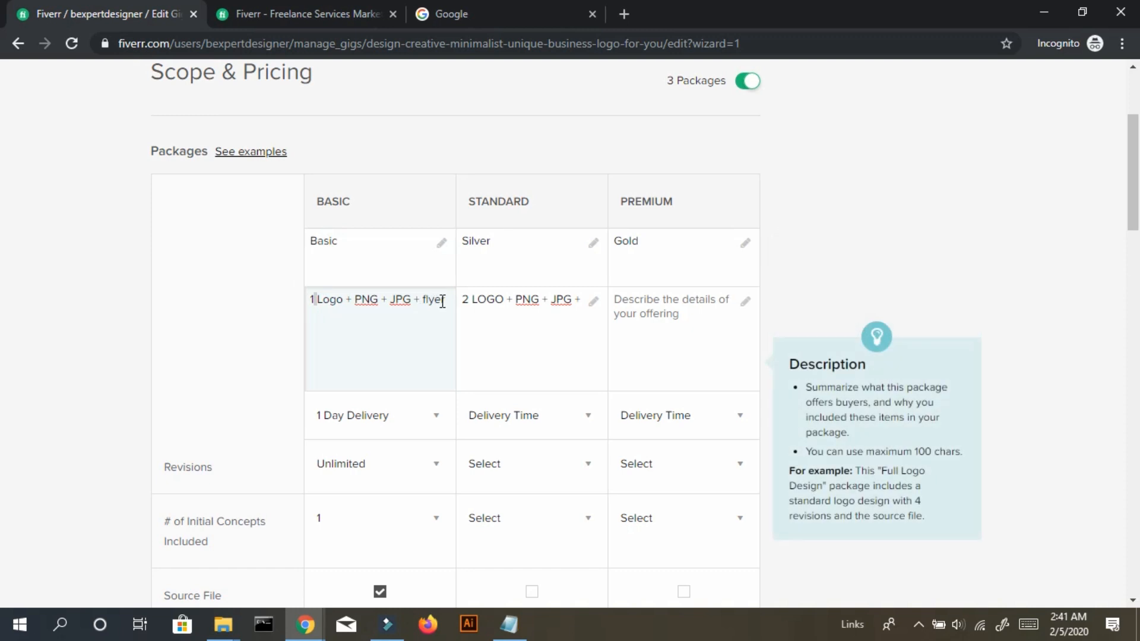
drag(446, 302, 428, 300)
text(Thumbnail)
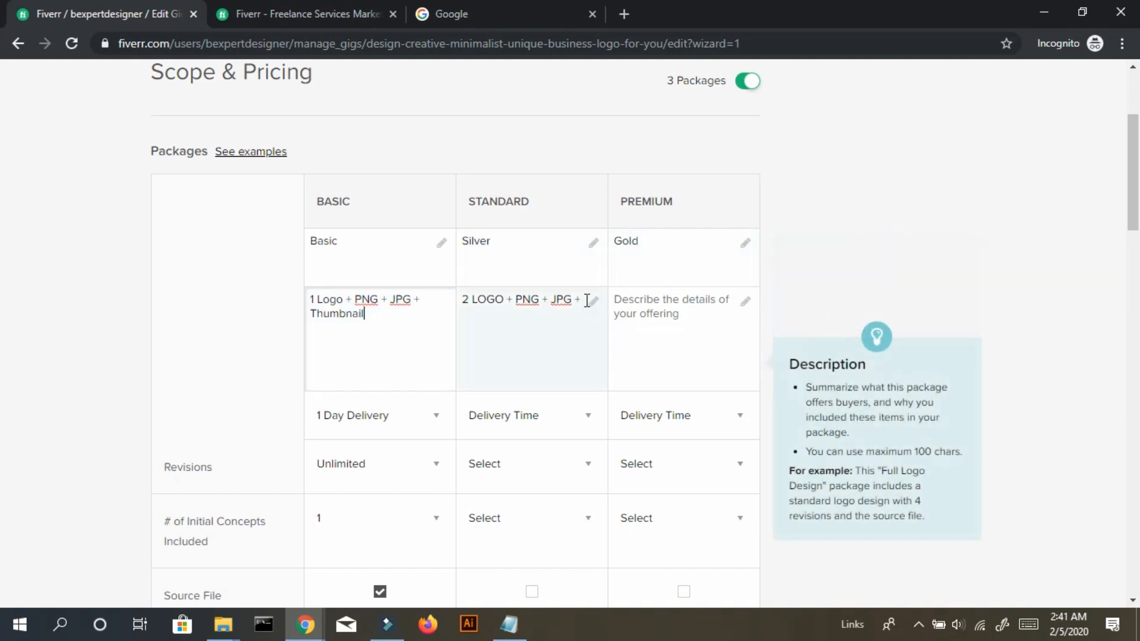
text( or )
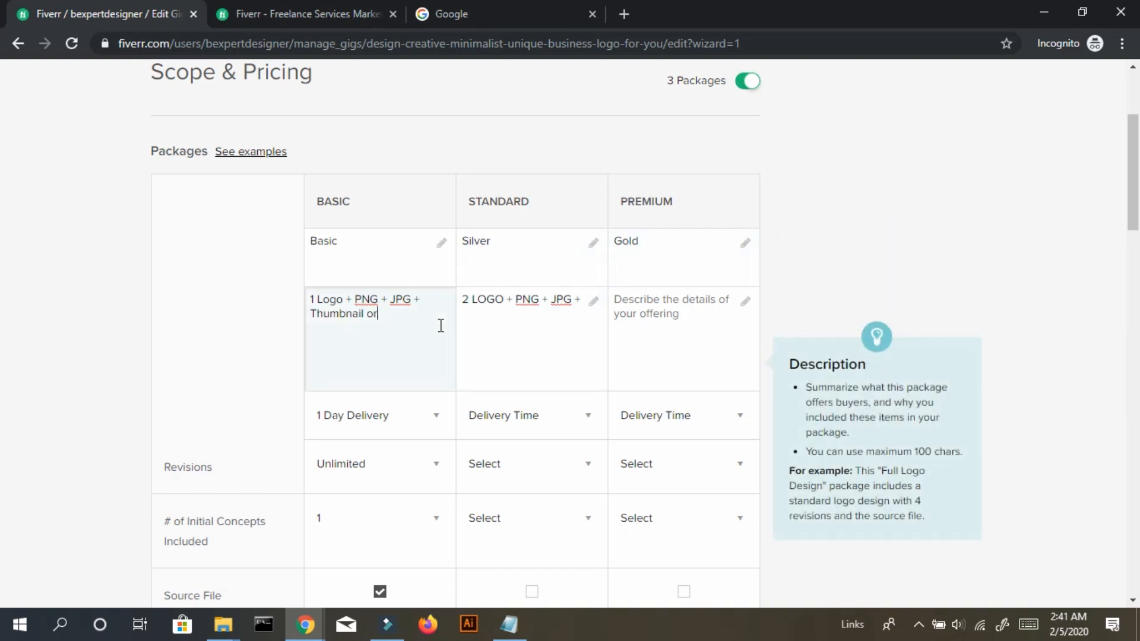
text(cover picture)
Complete the Silver package's description with "Cover photo" as the last item.
click(582, 298)
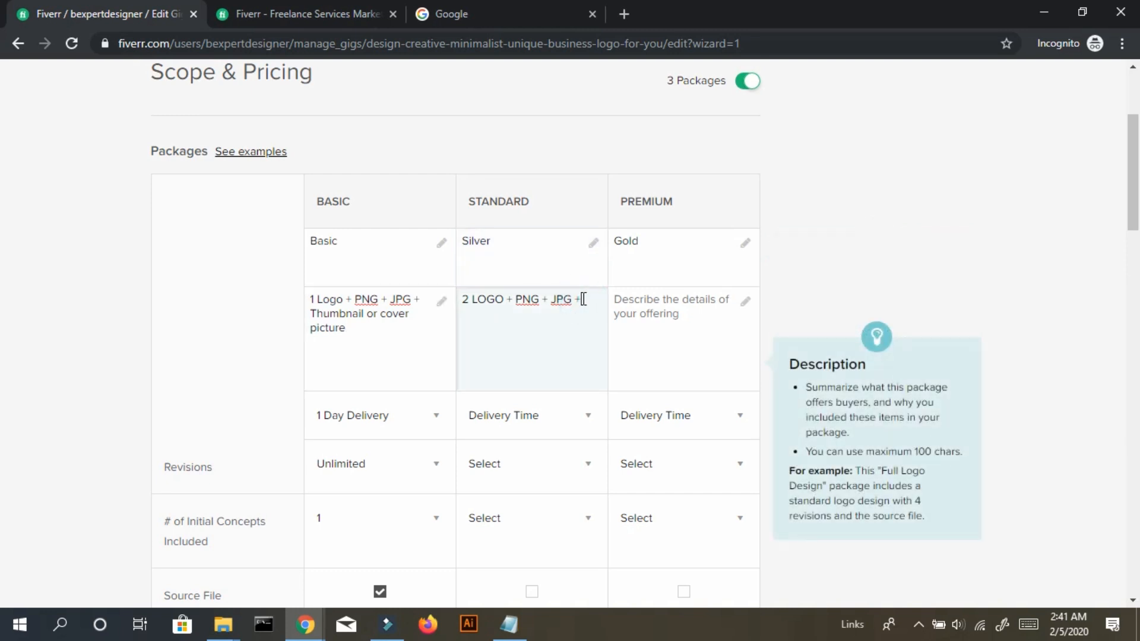
click(642, 323)
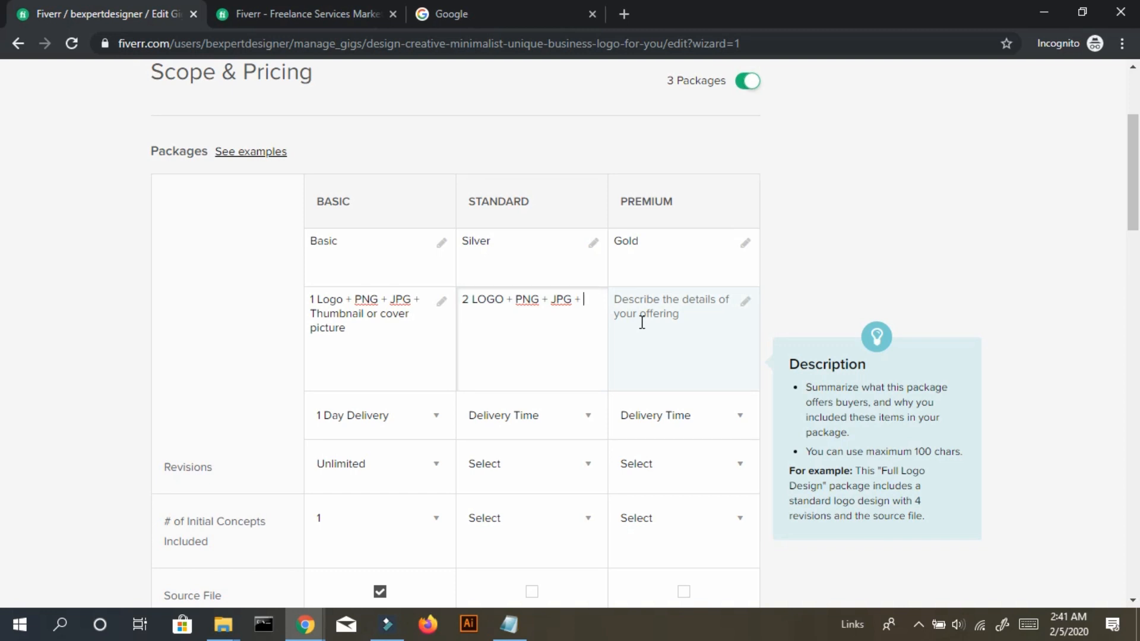
text(COber)
key(BackSpace)
key(BackSpace)
text(over photo)
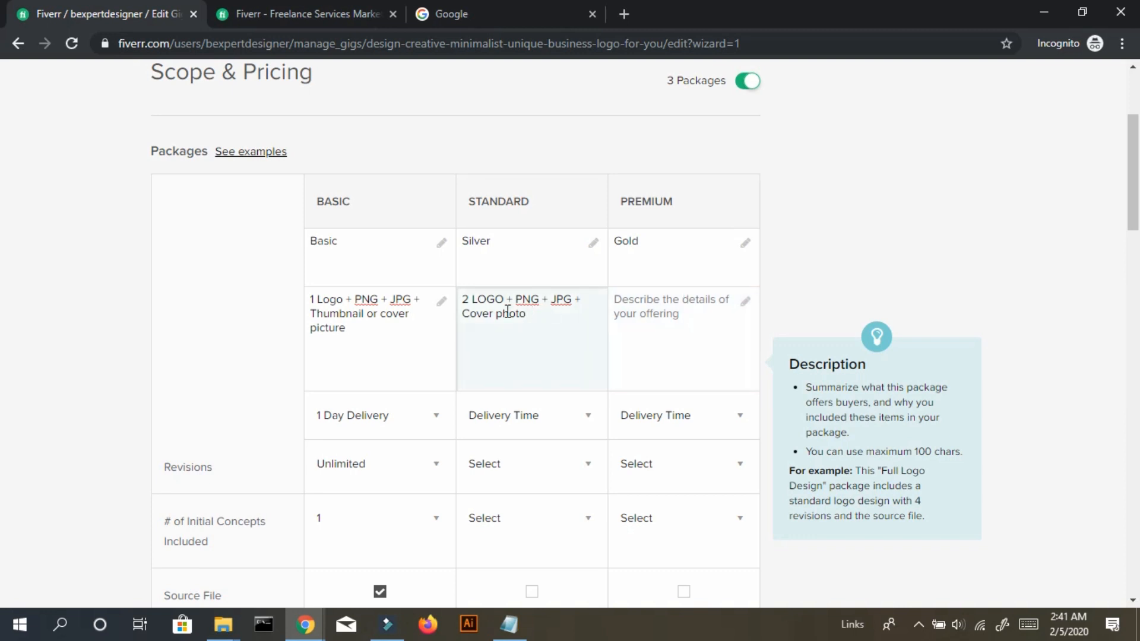
Try to add a social media item to the end of the Silver package's description.
click(480, 301)
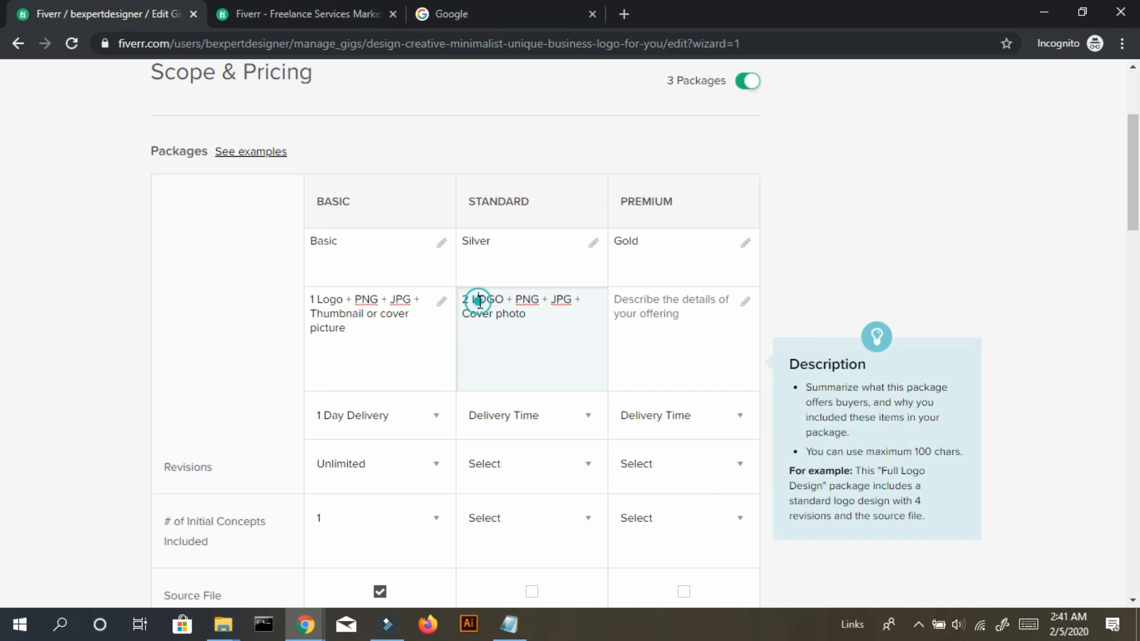
click(520, 301)
click(565, 298)
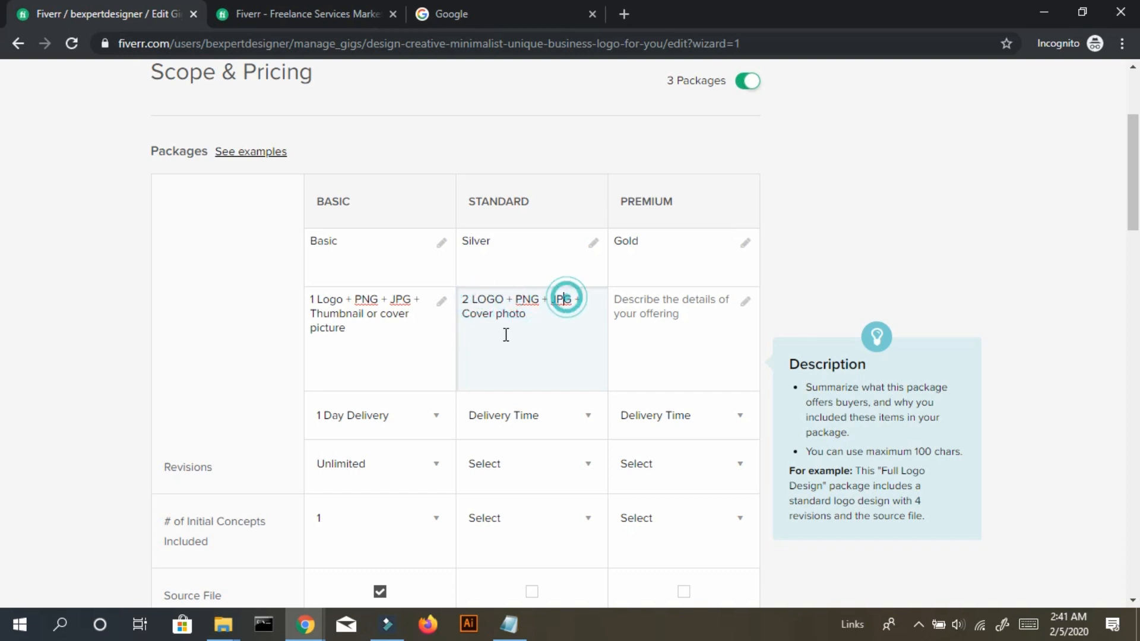
click(548, 307)
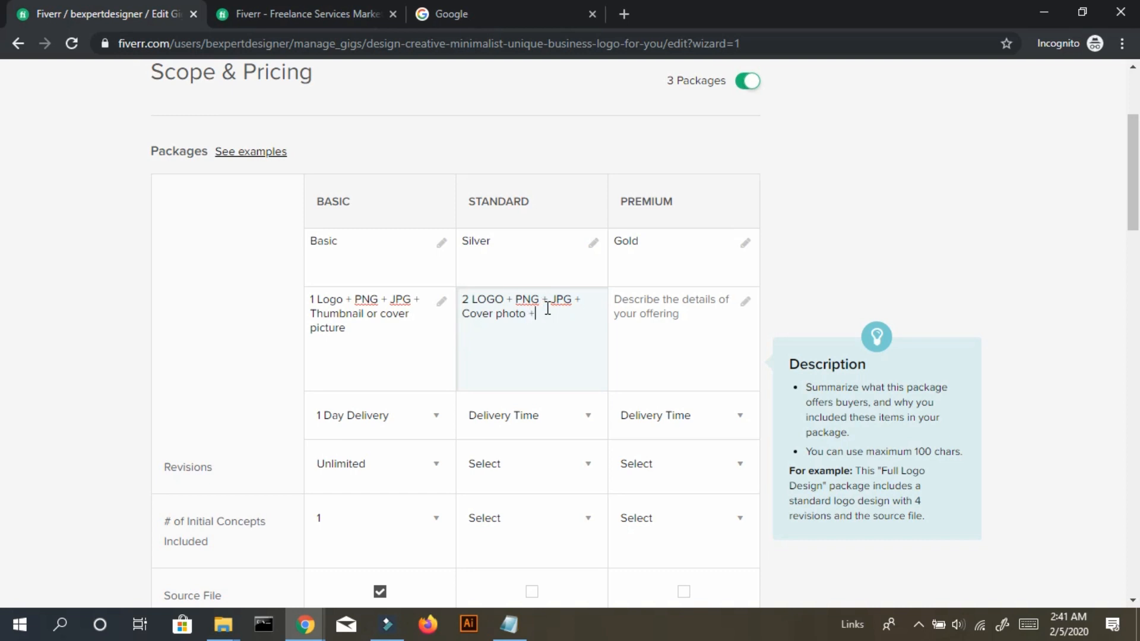
text(Social Medi)
key(BackSpace)
key(BackSpace)
key(BackSpace)
key(BackSpace)
key(BackSpace)
key(BackSpace)
key(BackSpace)
key(BackSpace)
key(BackSpace)
key(BackSpace)
key(BackSpace)
key(BackSpace)
Set the Silver package to 2 Days Delivery with Unlimited revisions.
click(542, 416)
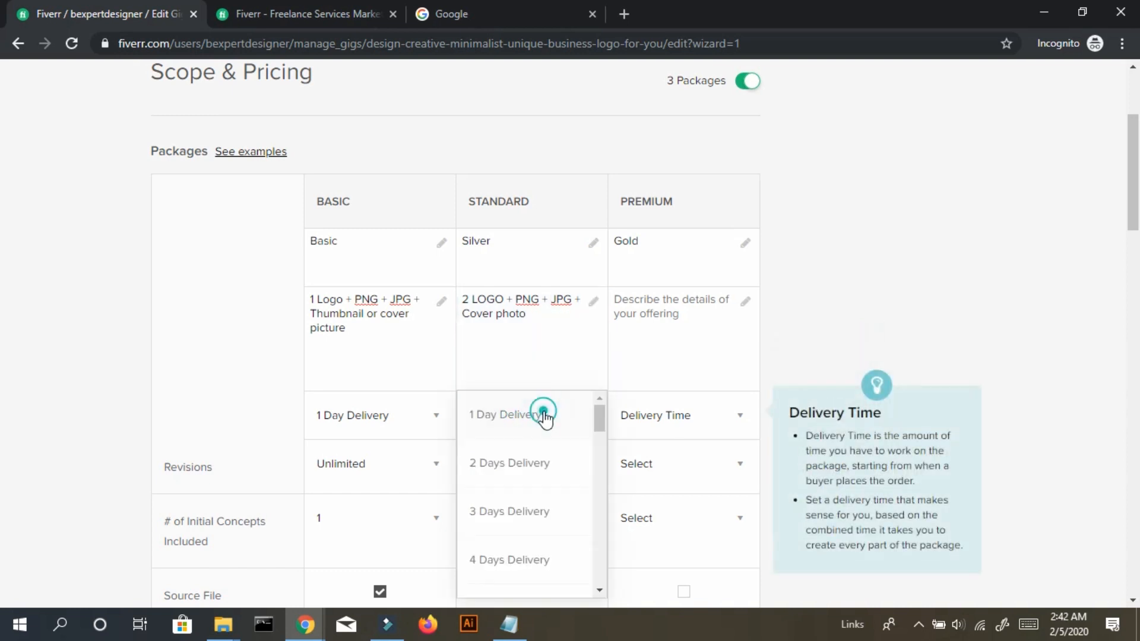
click(521, 463)
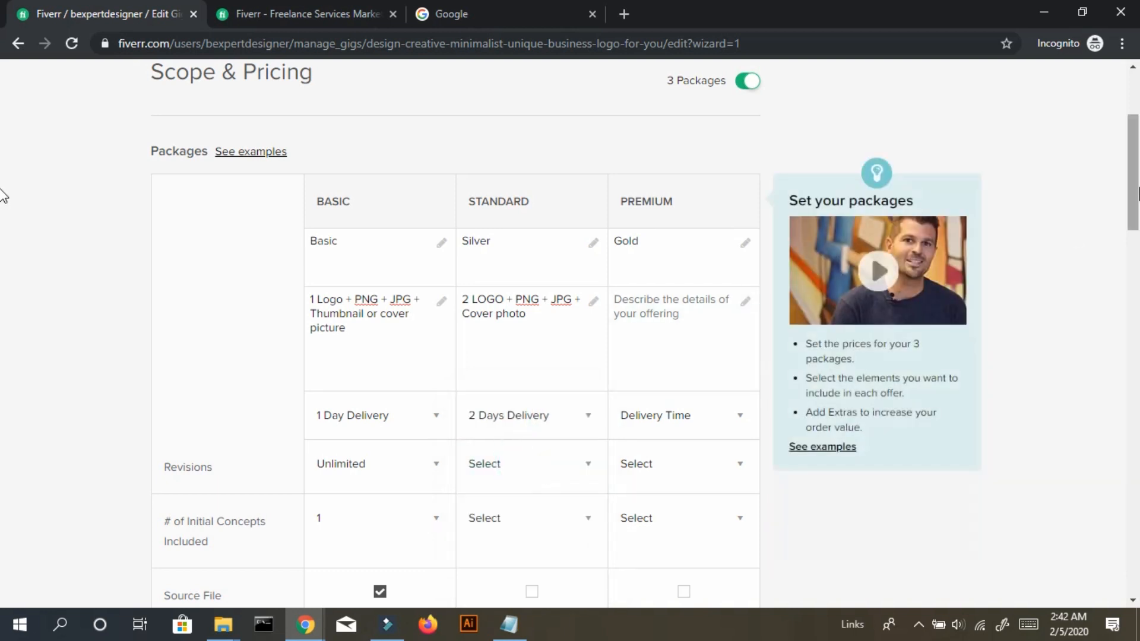
scroll(6, 196, down, 4)
click(559, 246)
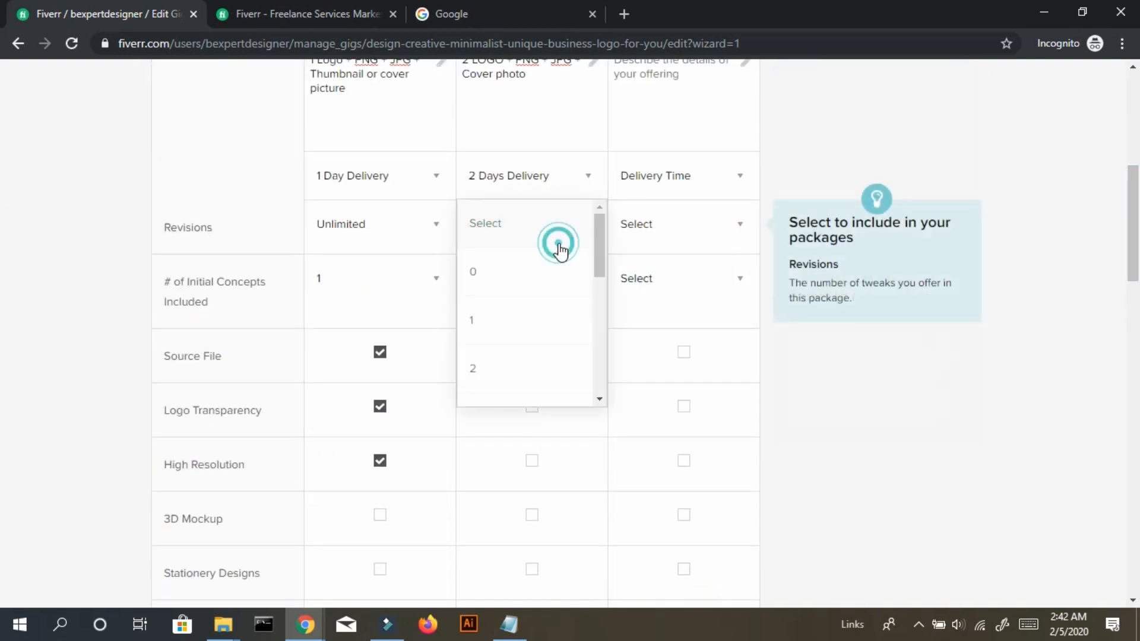
drag(598, 253, 592, 387)
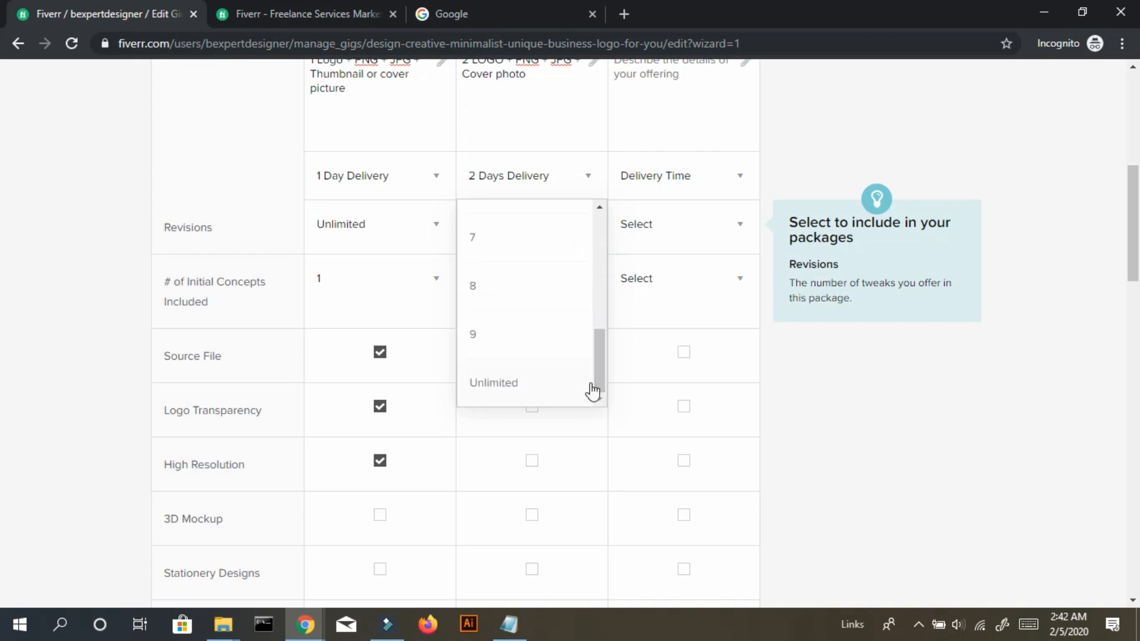
click(532, 395)
Try to set the Silver package's number of initial concepts to 2.
click(577, 291)
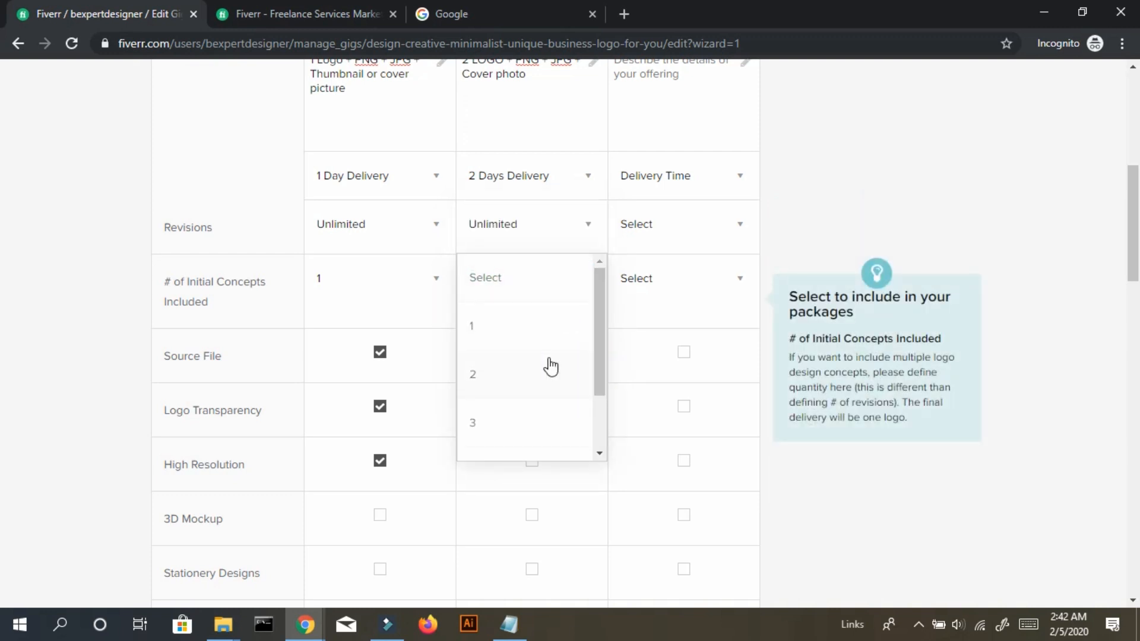
click(506, 370)
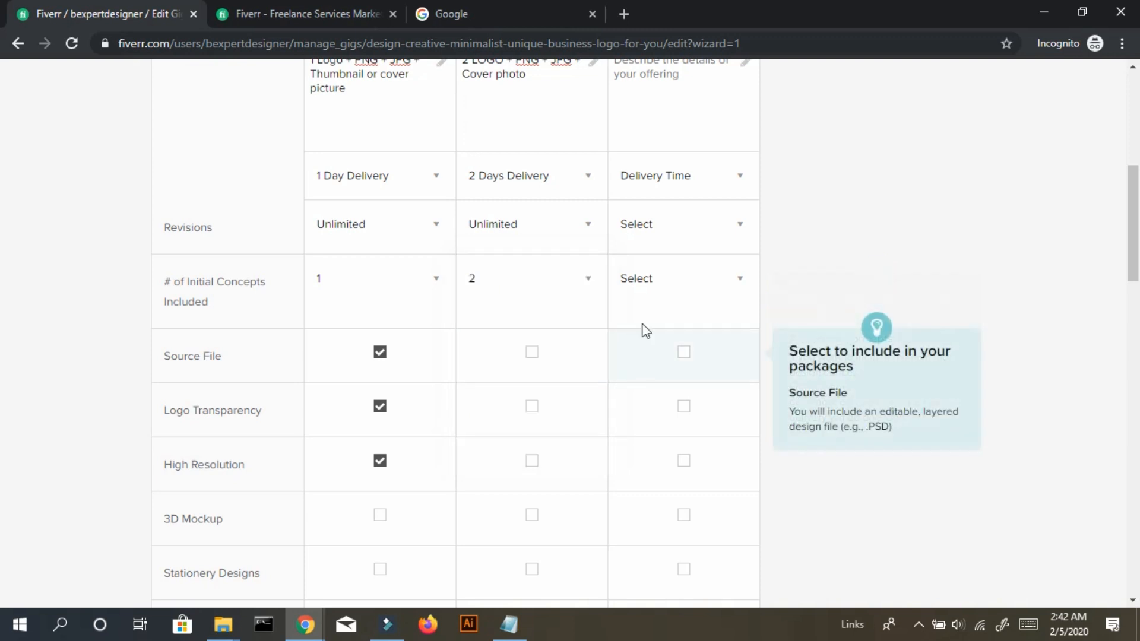
click(567, 292)
click(565, 290)
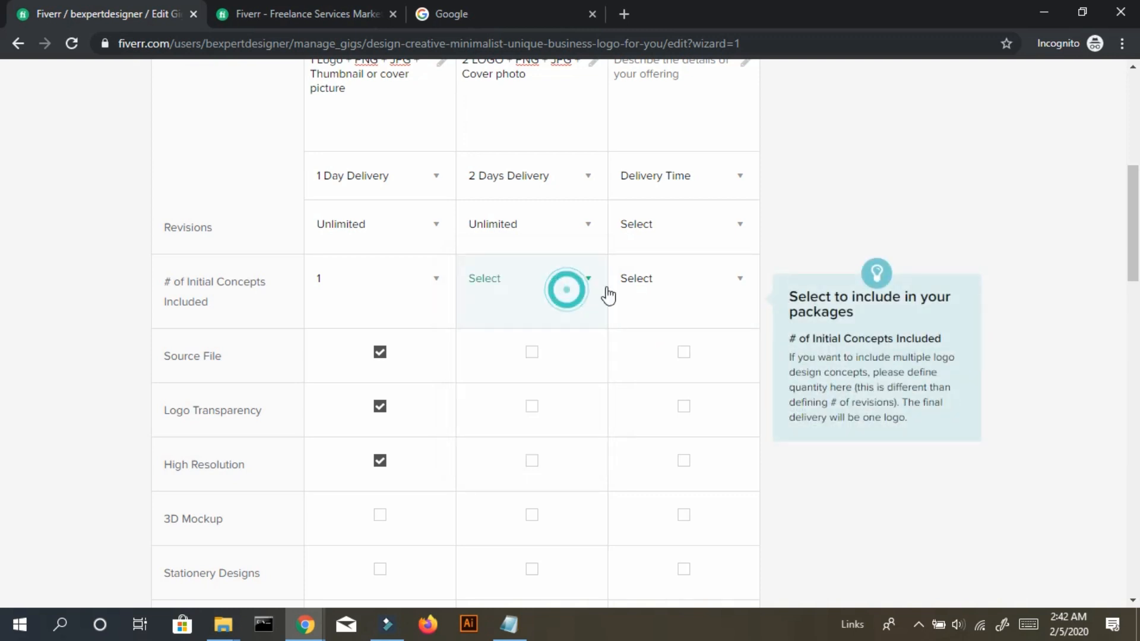
Include Source File, Logo Transparency and High Resolution in the Silver package.
click(533, 354)
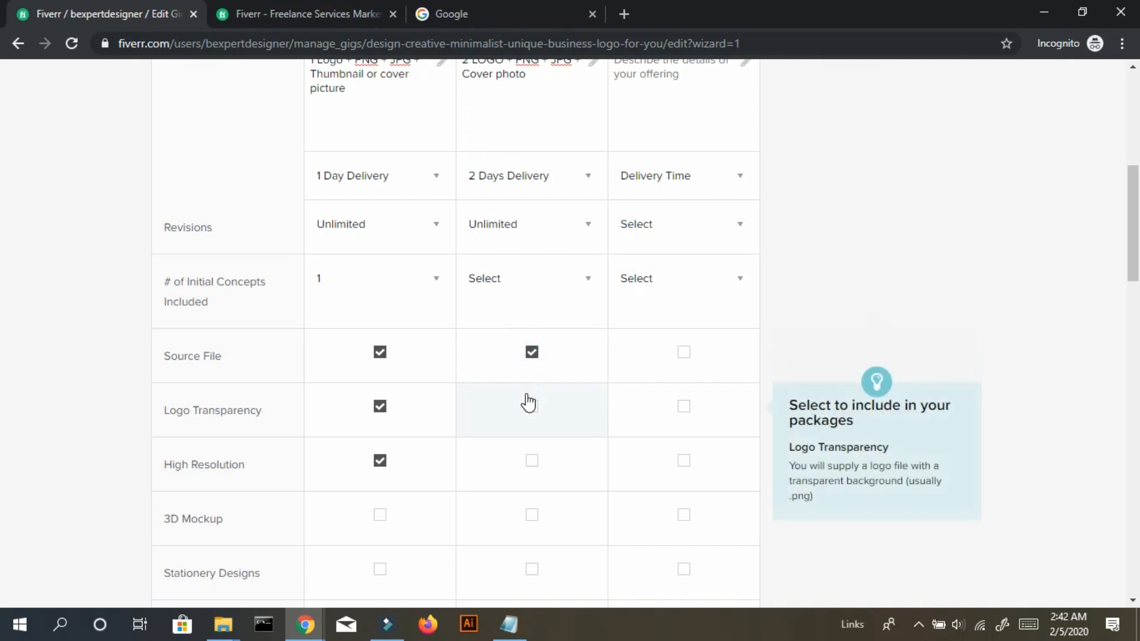
click(529, 402)
click(530, 461)
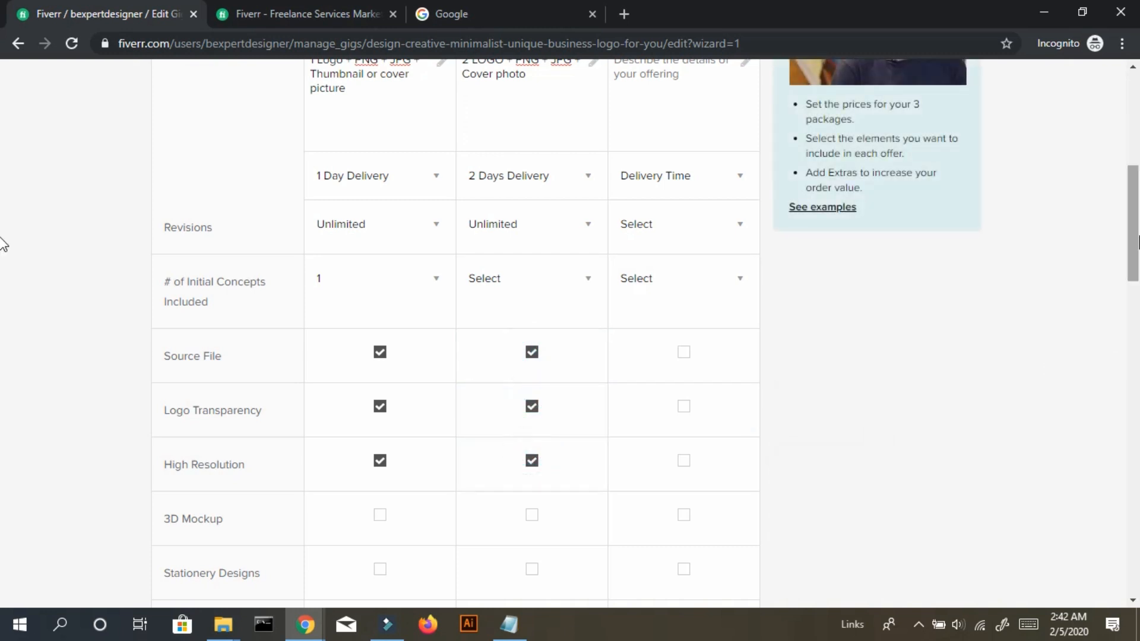
scroll(3, 290, down, 5)
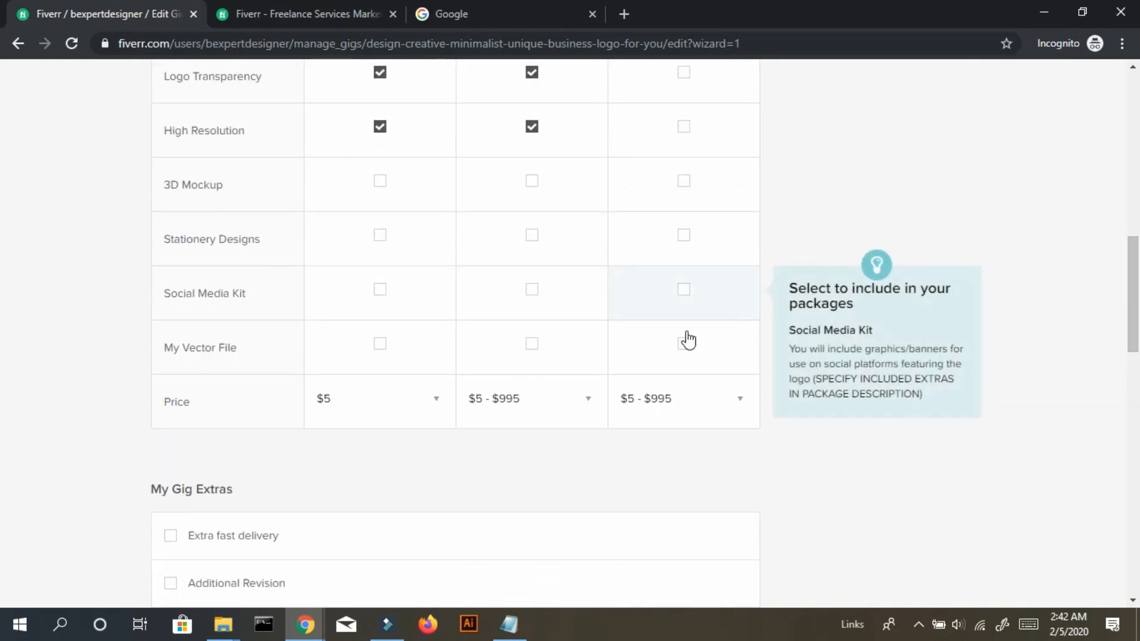
Set the Silver package's price to $10 and begin the Gold package's description with "2 LOGO +".
click(514, 422)
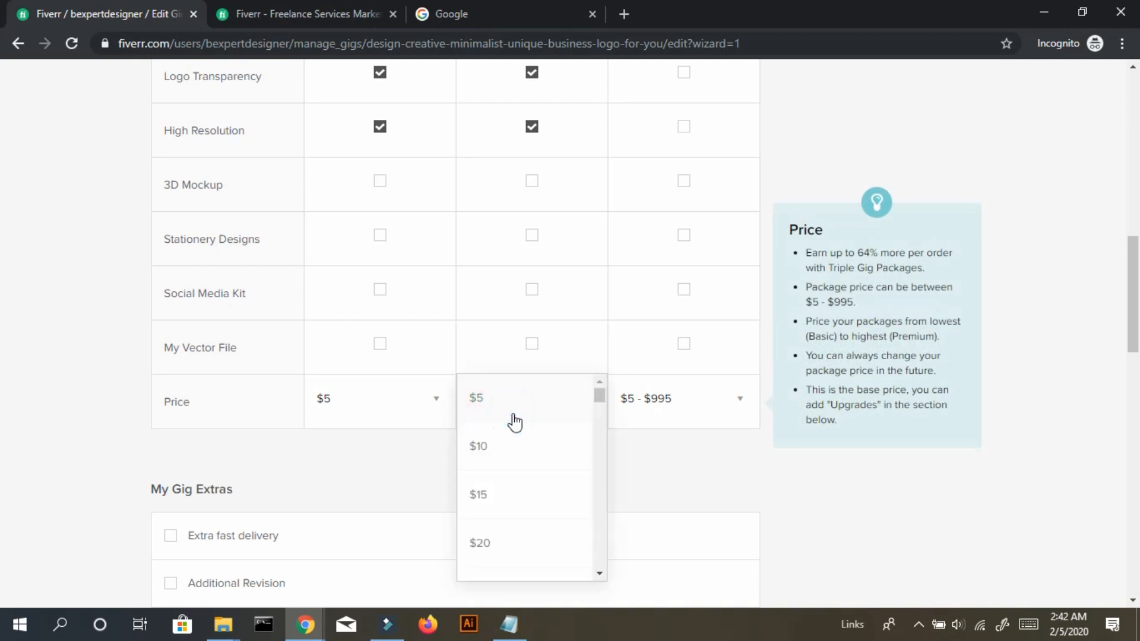
click(512, 456)
drag(1134, 276, 1135, 164)
click(618, 275)
text(2)
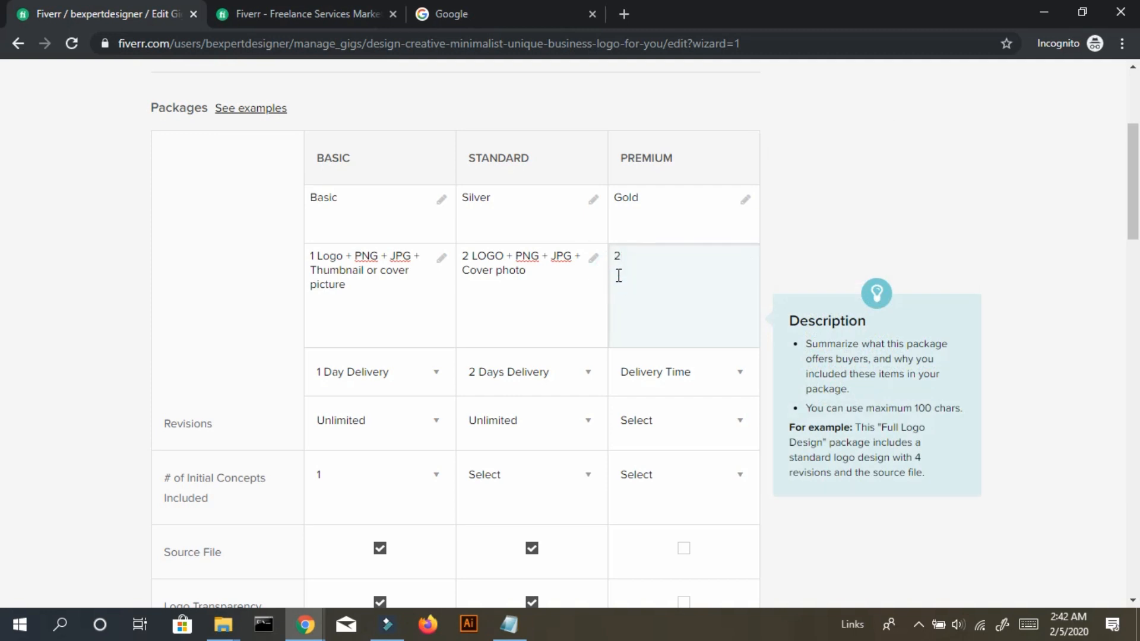
text( LOGO +)
Replace "Cover photo" in the Silver package's description with "Title Video".
drag(542, 268, 465, 267)
key(BackSpace)
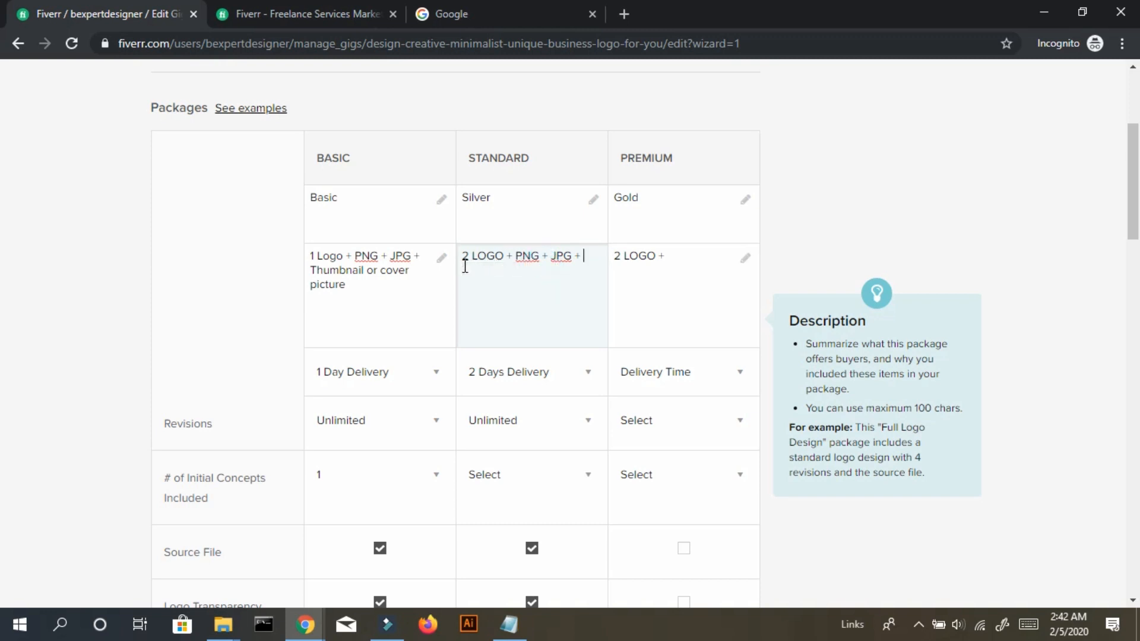
text(Title Video)
Extend the Gold package's description with "PNG + JPG + Title Video".
click(669, 252)
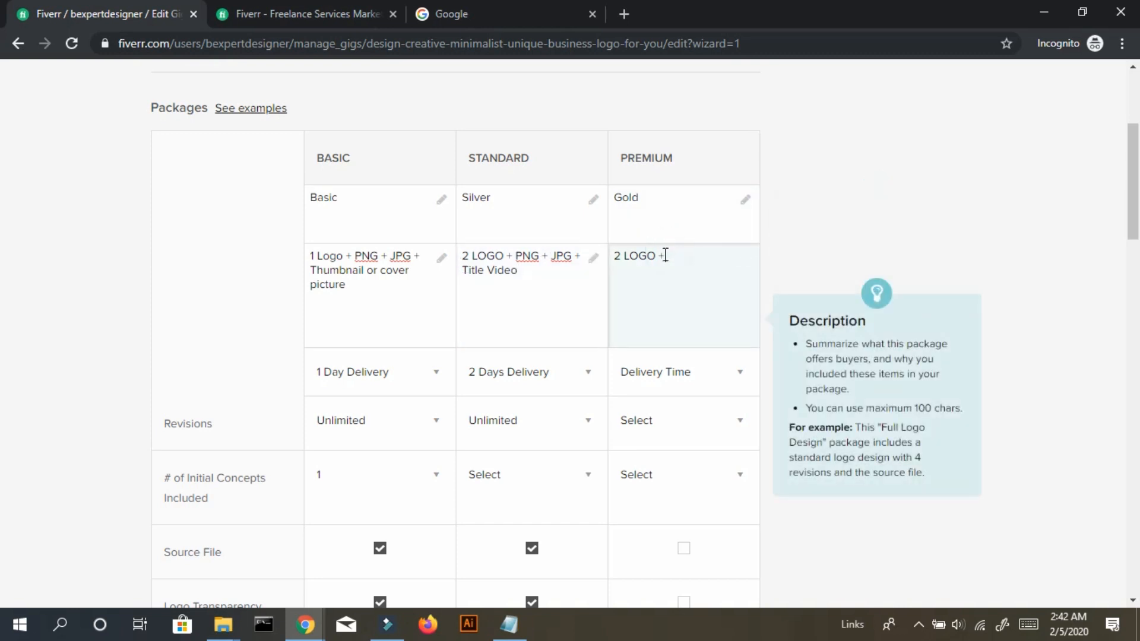
text(PNG +)
key(BackSpace)
text(JPG + TITLE)
key(BackSpace)
key(BackSpace)
key(BackSpace)
text(tle Video)
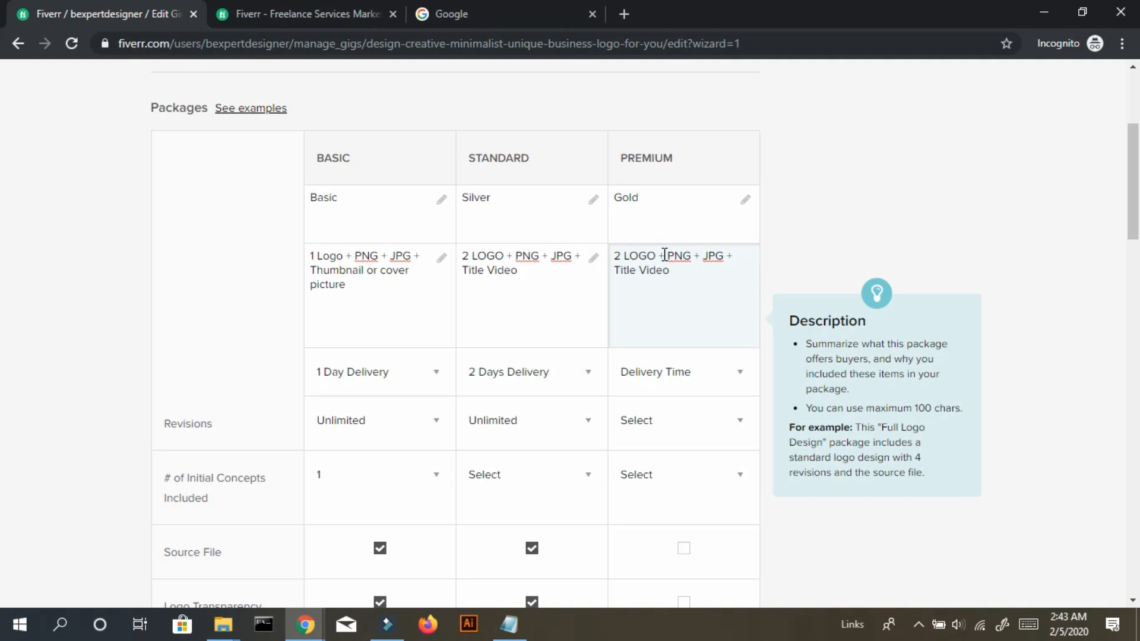
Insert "White Board Animation" before "Title Video" in the Silver package's description.
click(463, 271)
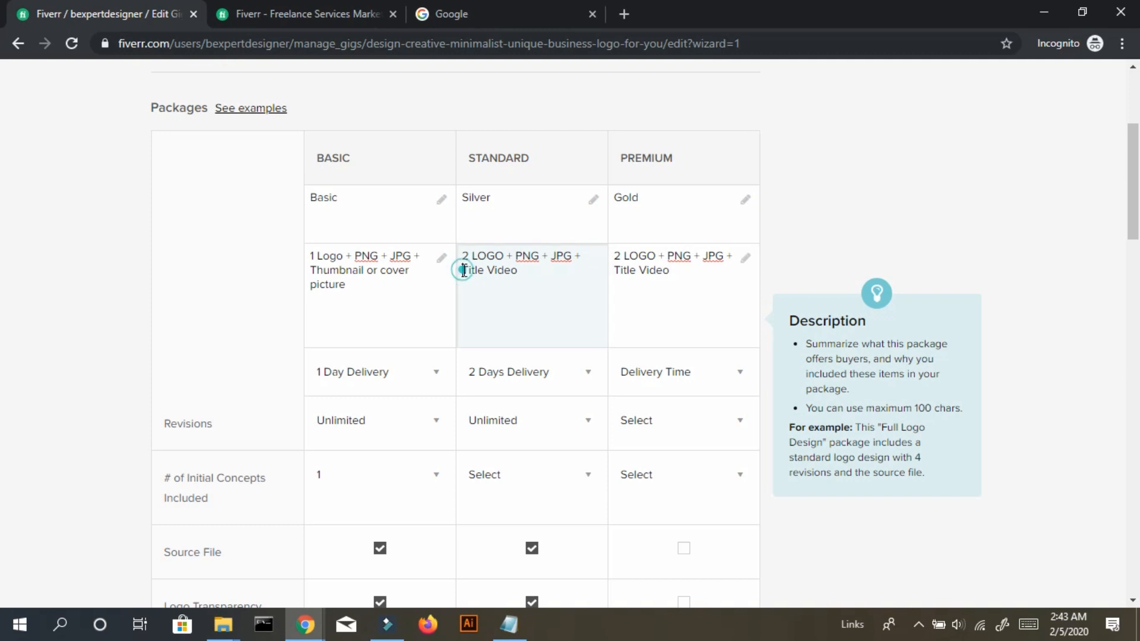
text(White Boar)
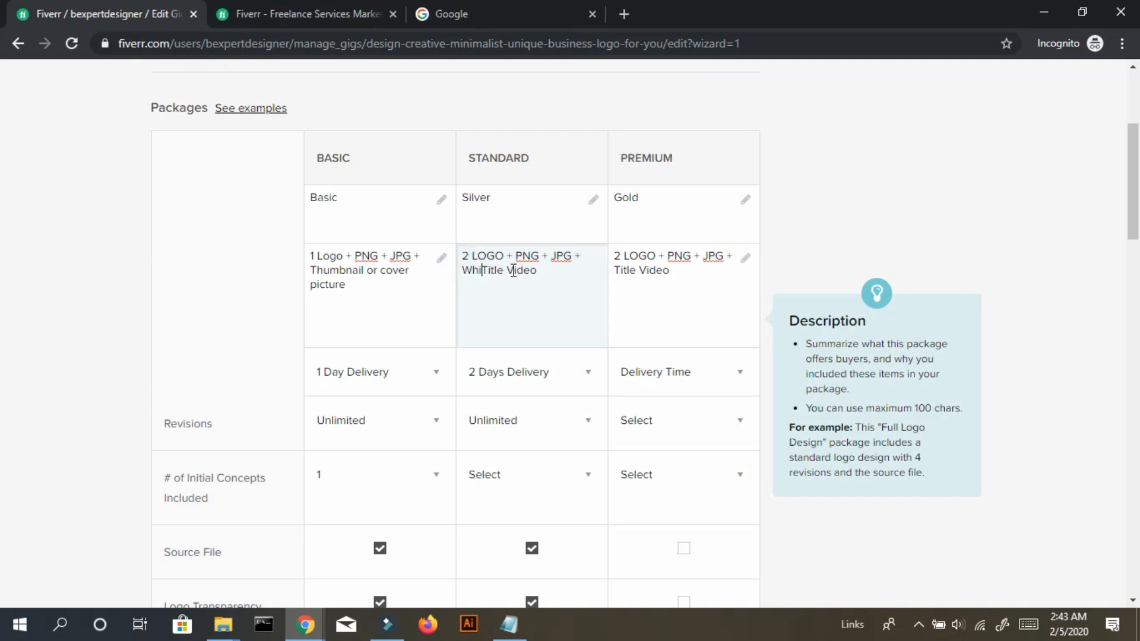
text(d )
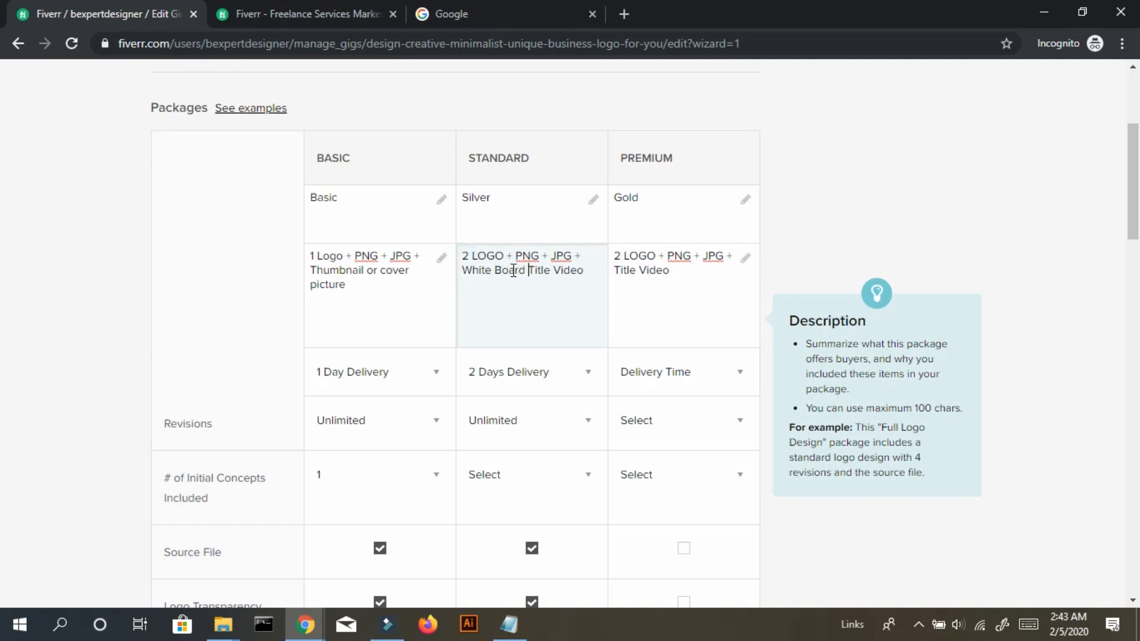
text(Animaion)
key(BackSpace)
key(BackSpace)
key(BackSpace)
text(tion)
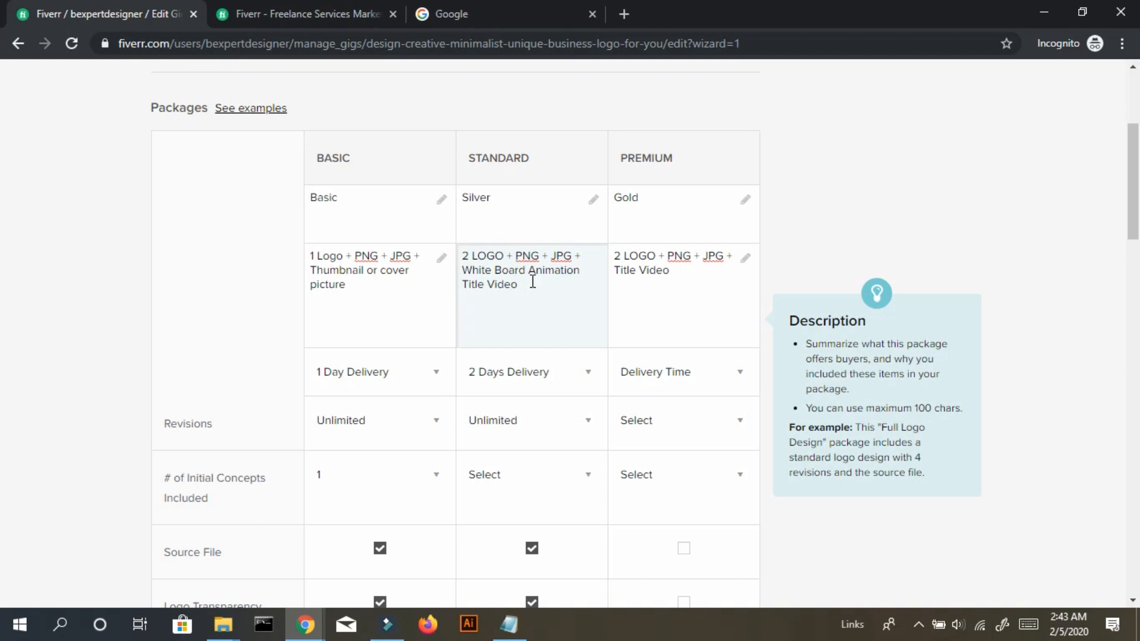
Replace "Title Video" in the Gold package's description with "Social Media Cover Picture + White Board Animation Title Video".
drag(682, 272, 614, 272)
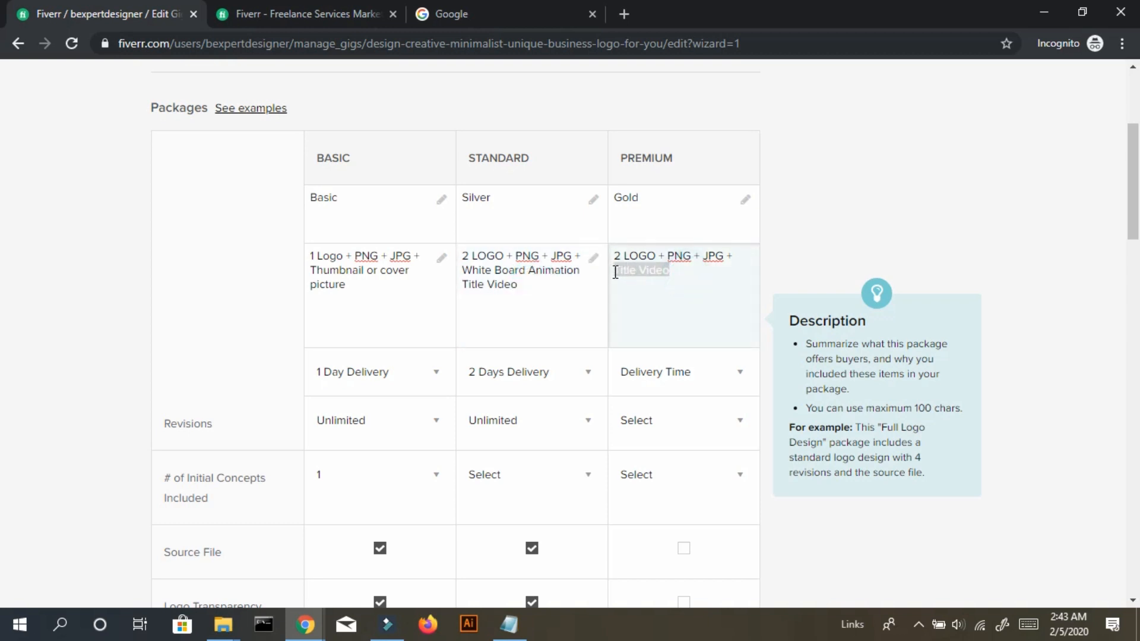
key(BackSpace)
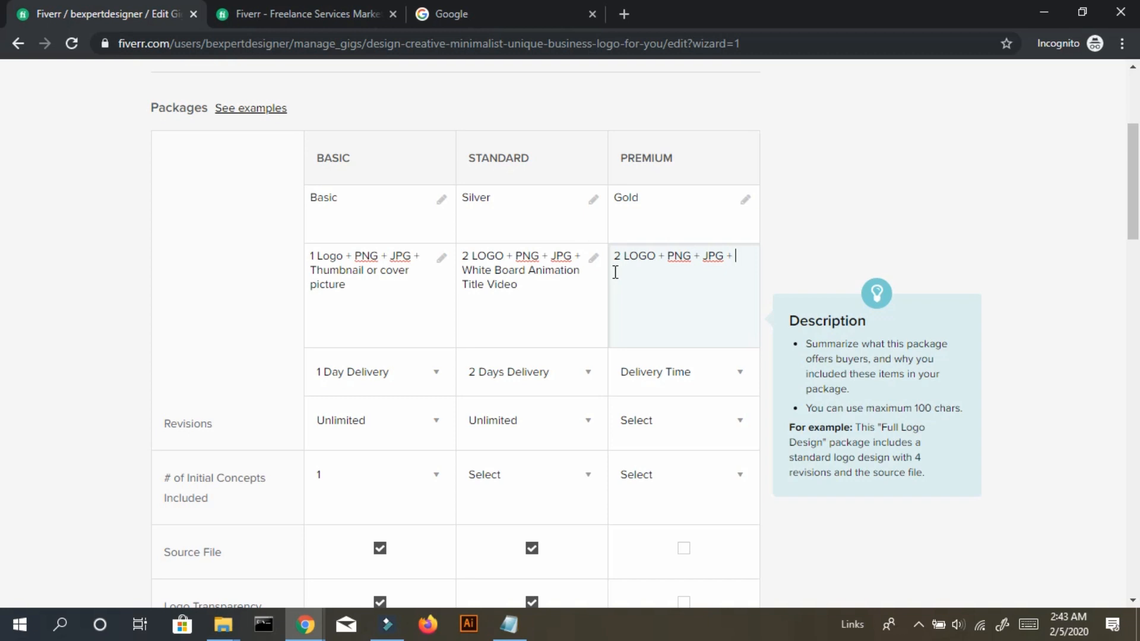
text(Thumbnail)
key(BackSpace)
key(BackSpace)
key(BackSpace)
key(BackSpace)
key(BackSpace)
key(BackSpace)
key(BackSpace)
key(BackSpace)
text(Social Media Cover Picture)
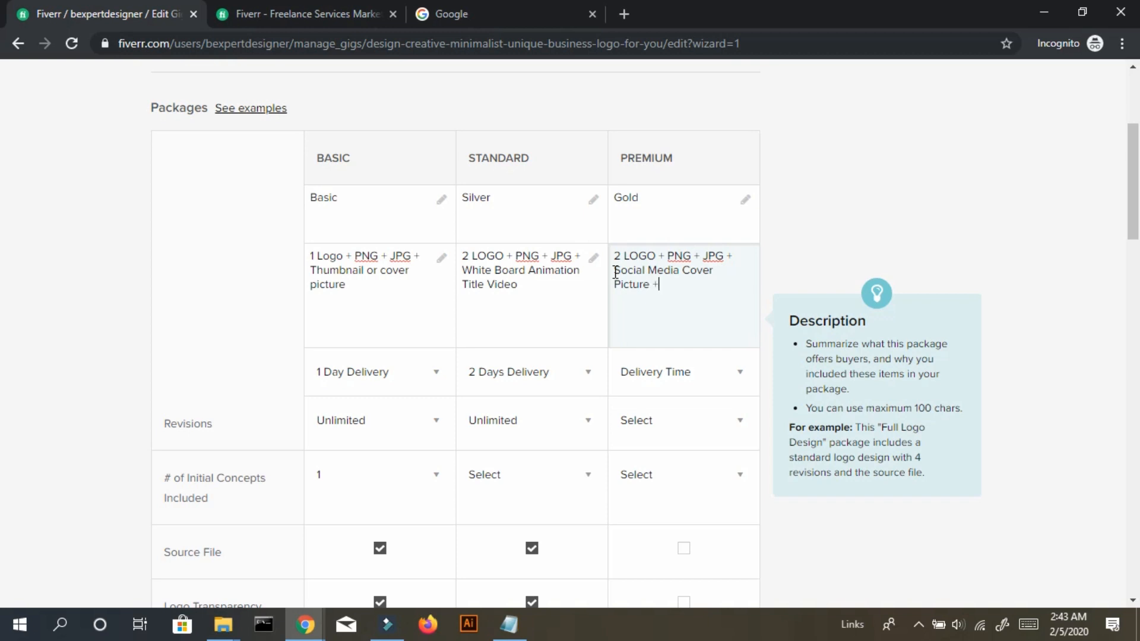
text(+ White Board Animatio)
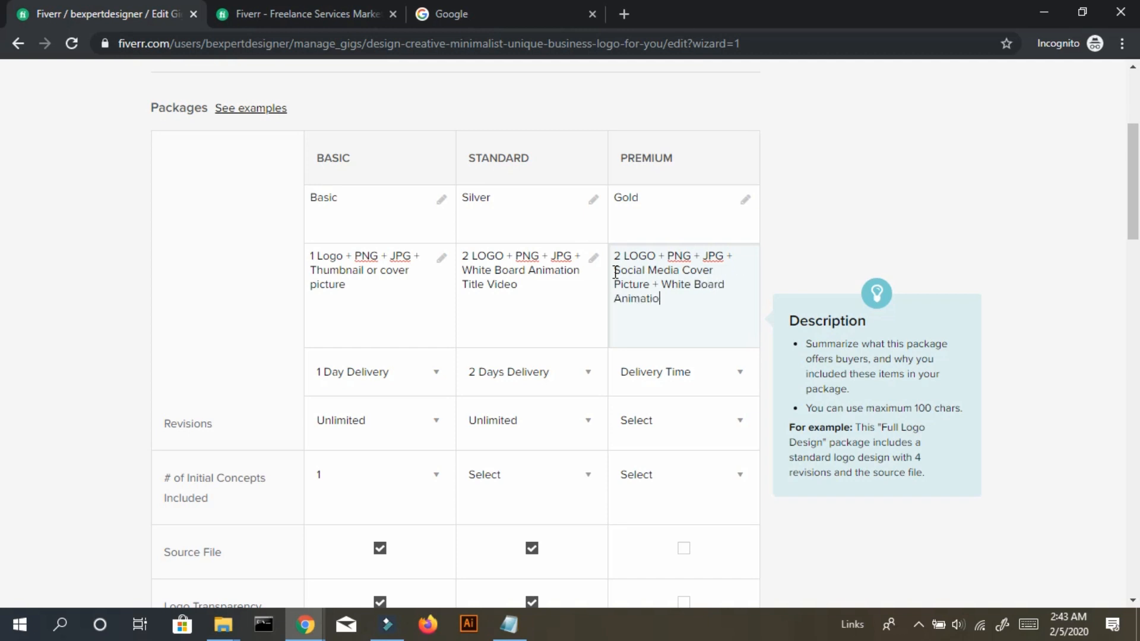
text(n Title Video)
Set the Gold package's delivery time to 2 Days Delivery.
click(653, 365)
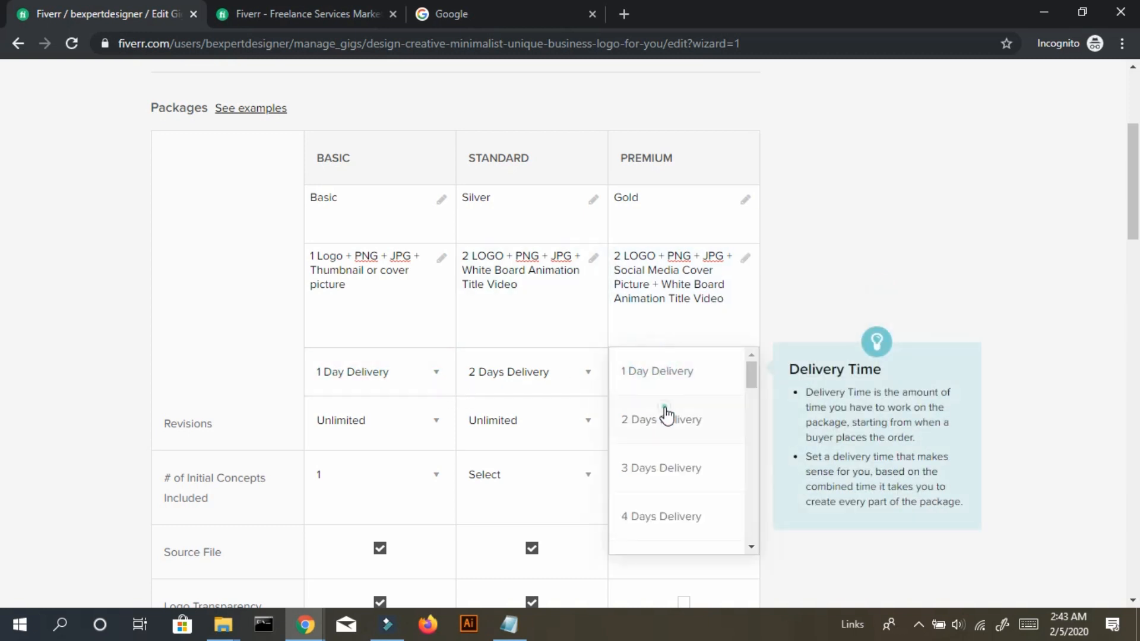
click(666, 414)
Set the delivery time of both the Silver and Gold packages to 1 Day Delivery.
scroll(2, 178, down, 3)
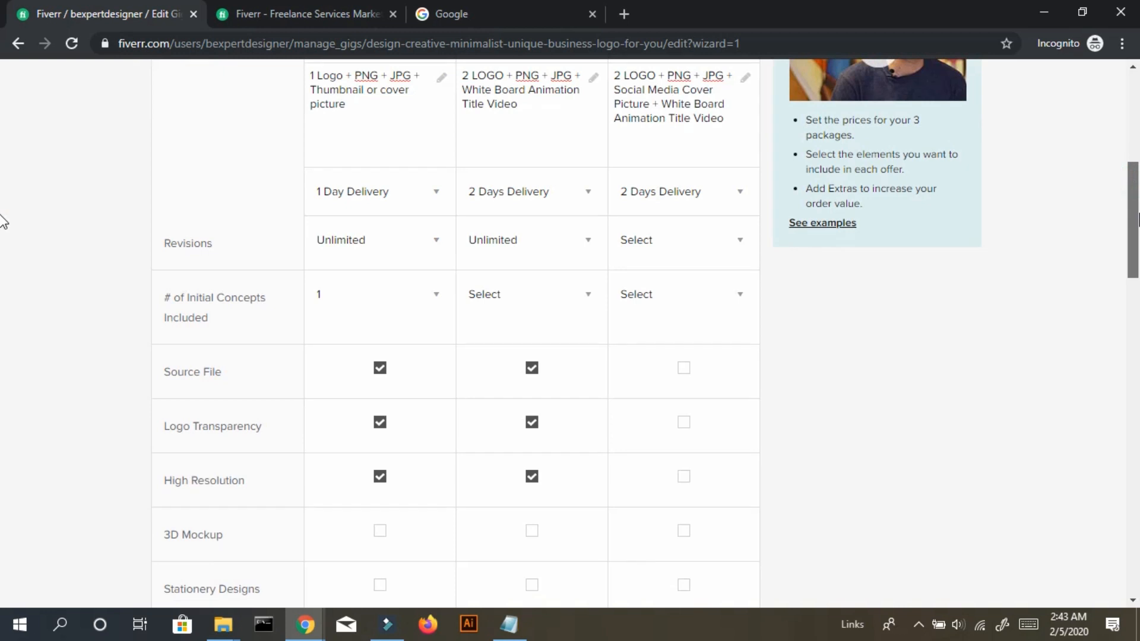
click(497, 170)
click(507, 189)
click(672, 183)
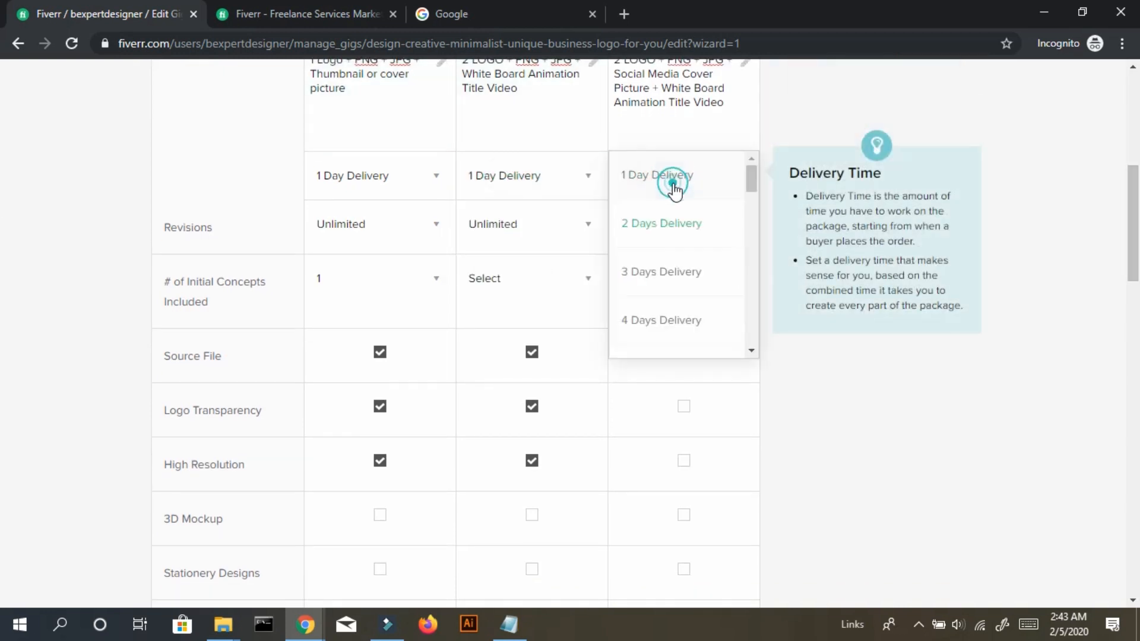
click(681, 194)
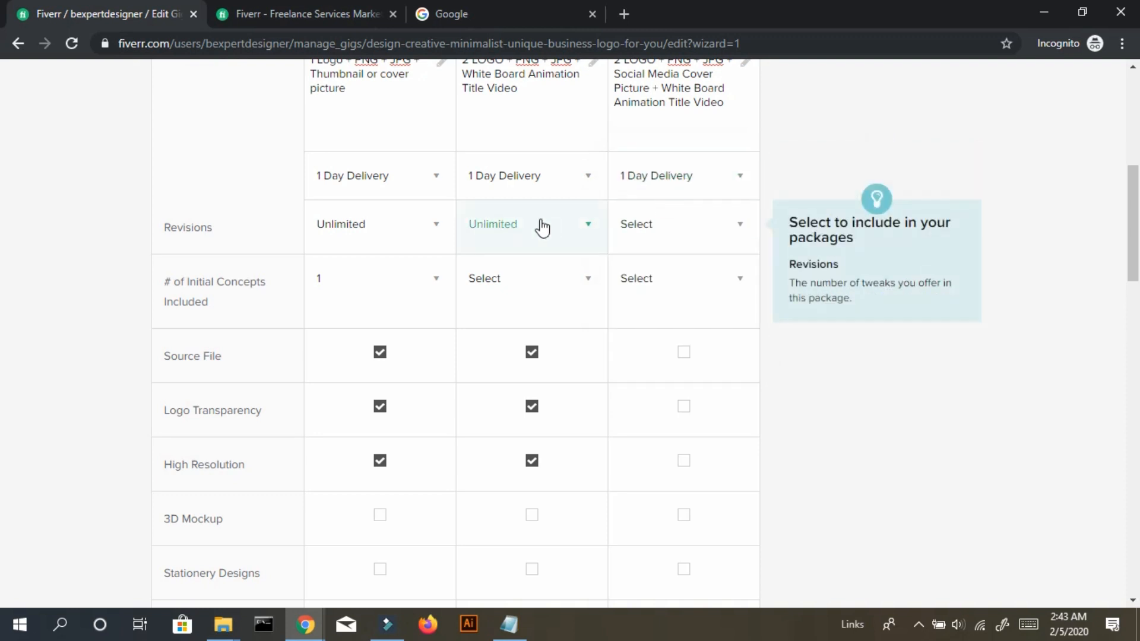
Set the Gold package's revisions to Unlimited.
click(700, 239)
drag(751, 248, 753, 376)
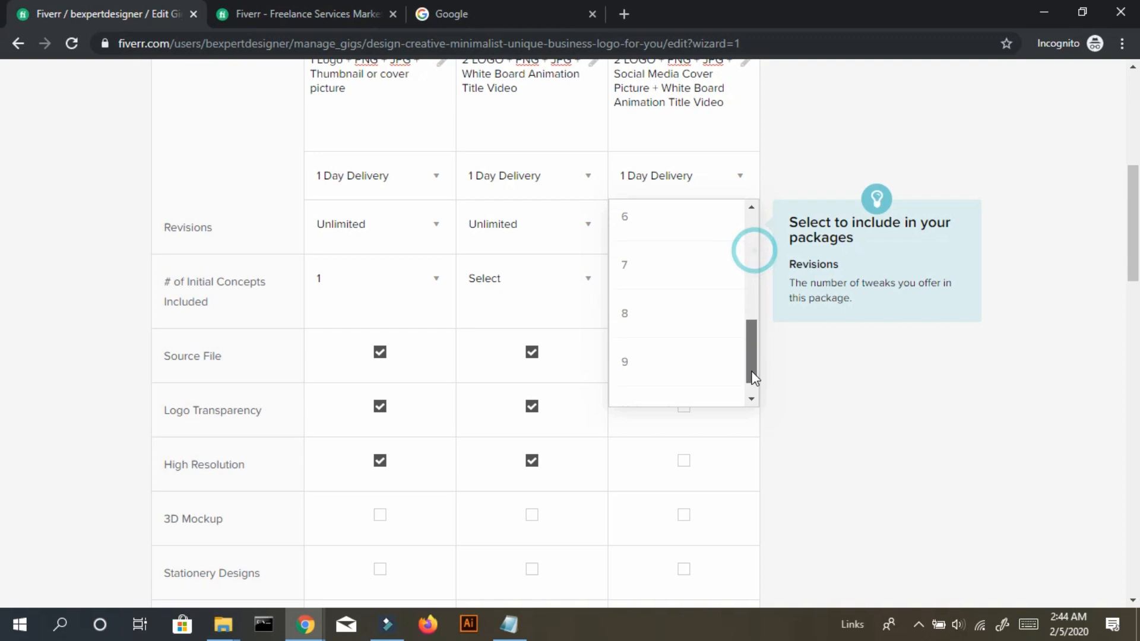
click(695, 396)
Set the number of initial concepts included to 1 for the Silver and Gold packages.
click(542, 278)
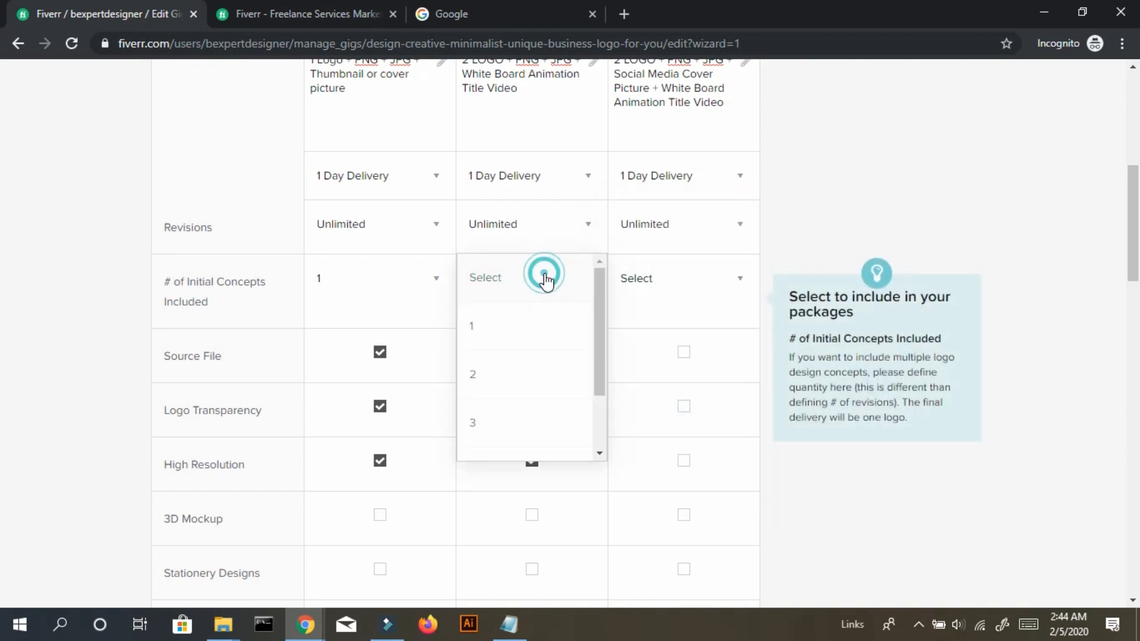
drag(595, 287, 596, 402)
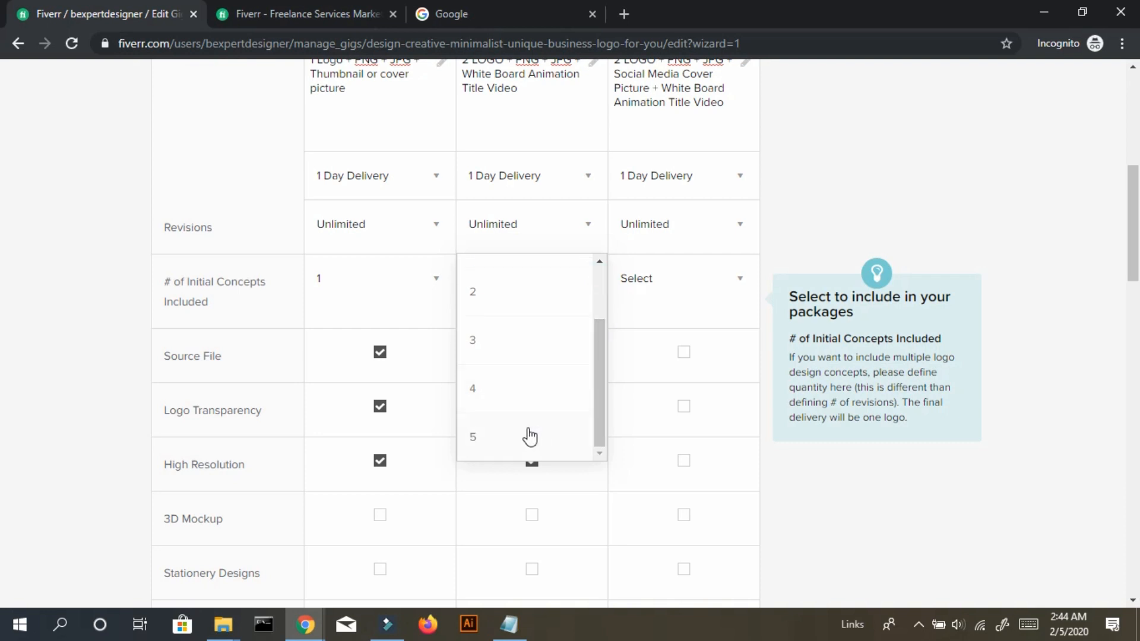
click(600, 277)
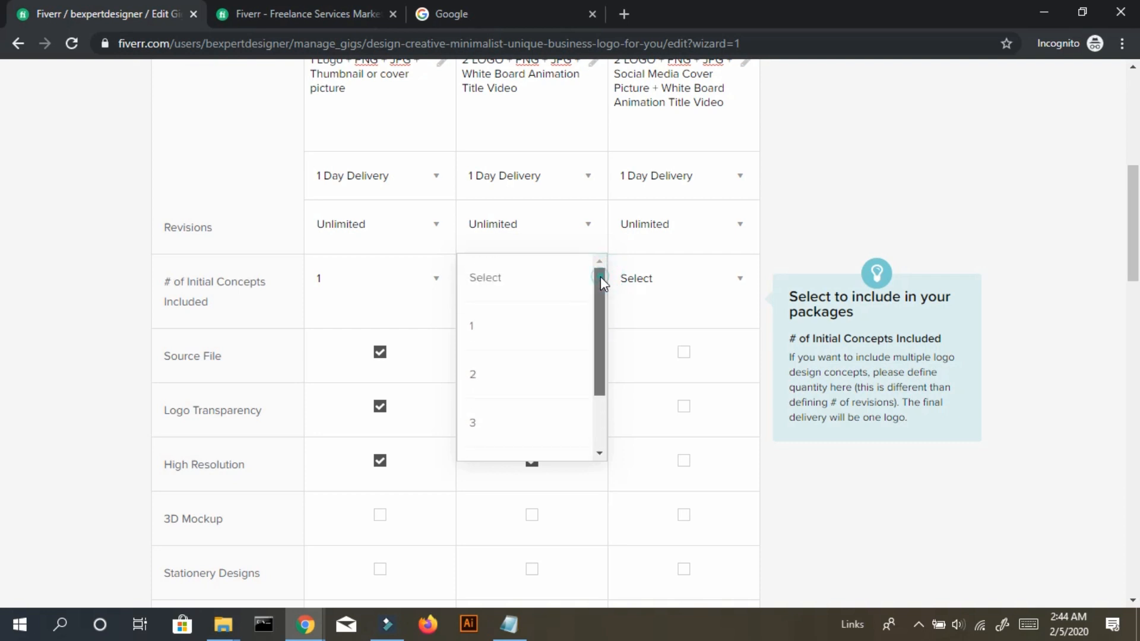
click(494, 337)
click(699, 305)
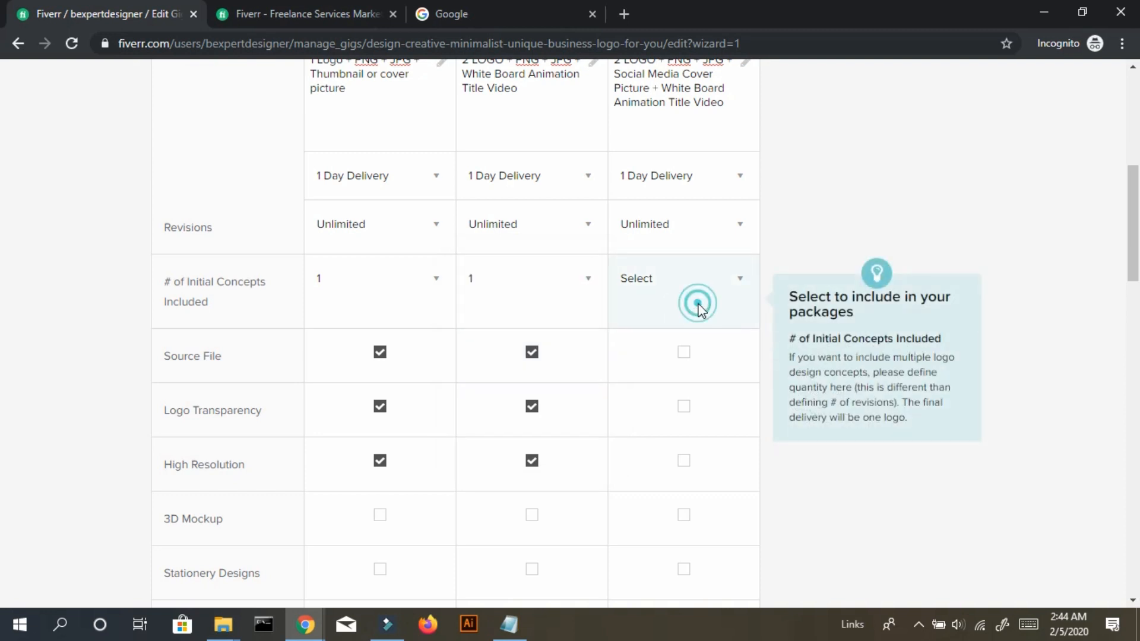
click(717, 289)
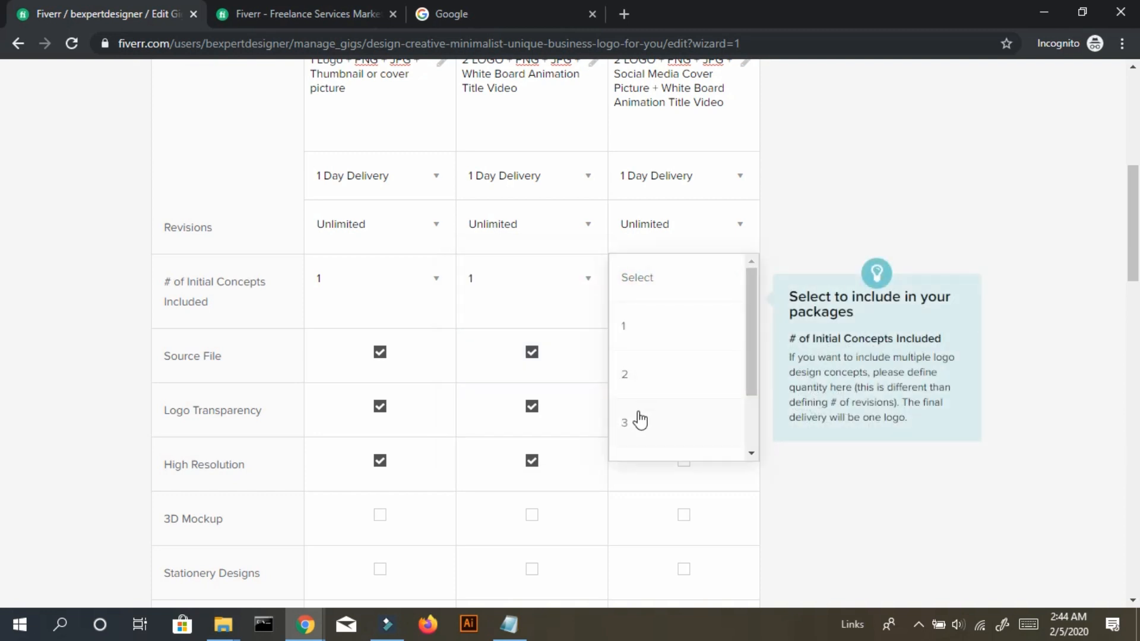
click(668, 337)
Include Source File, Logo Transparency and High Resolution in the Gold package.
click(680, 350)
click(686, 402)
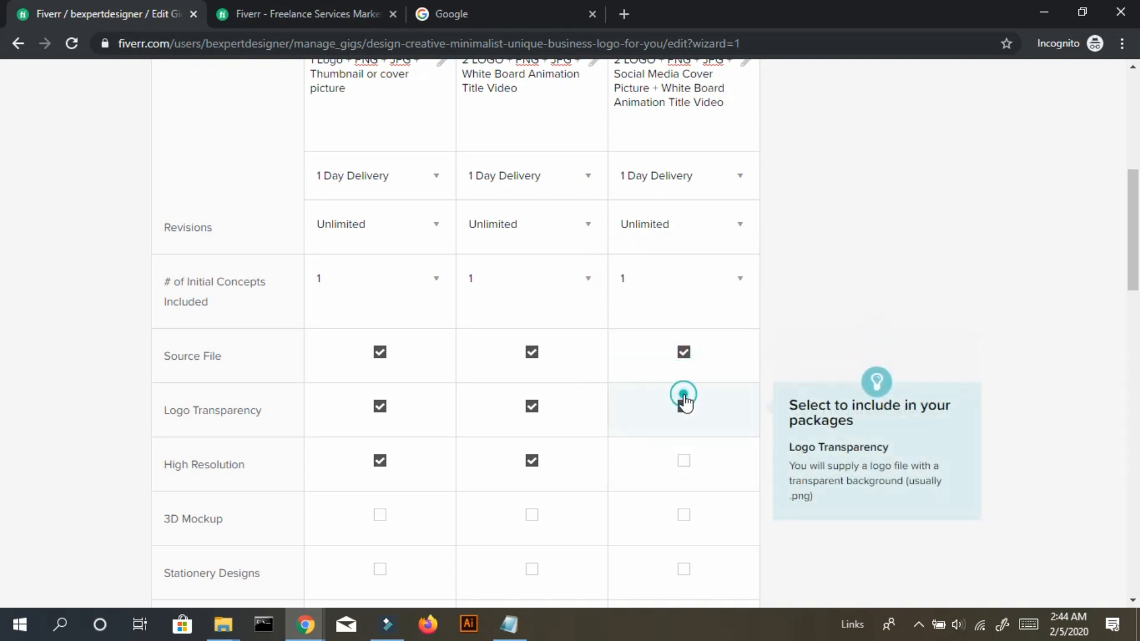
click(691, 475)
Set the Gold package's price to $15.
scroll(3, 302, down, 7)
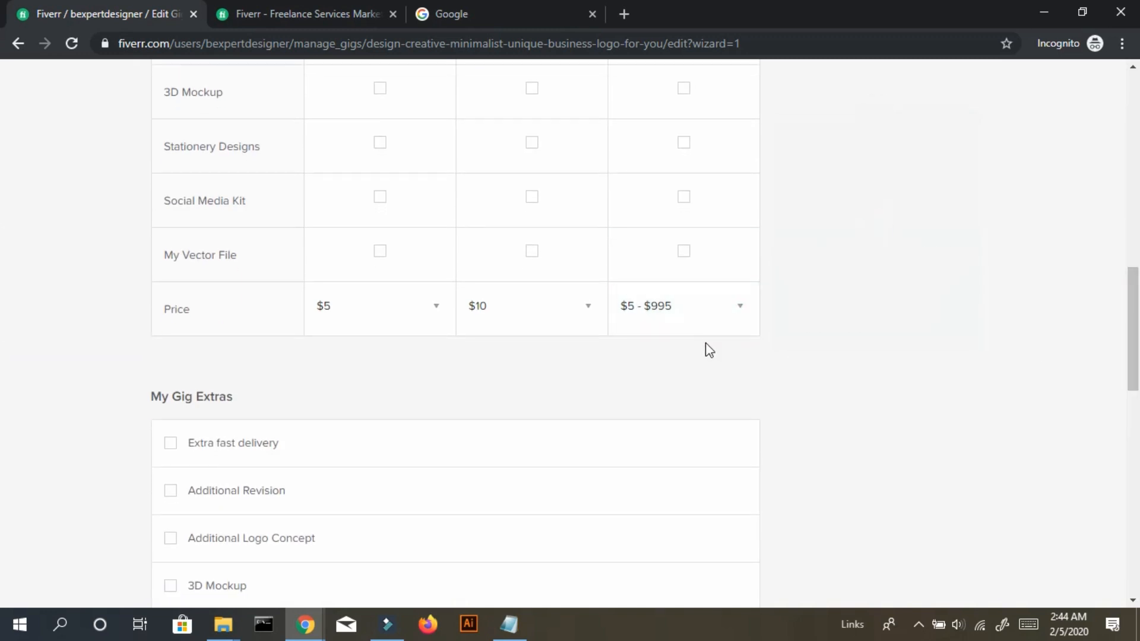
click(705, 330)
click(674, 402)
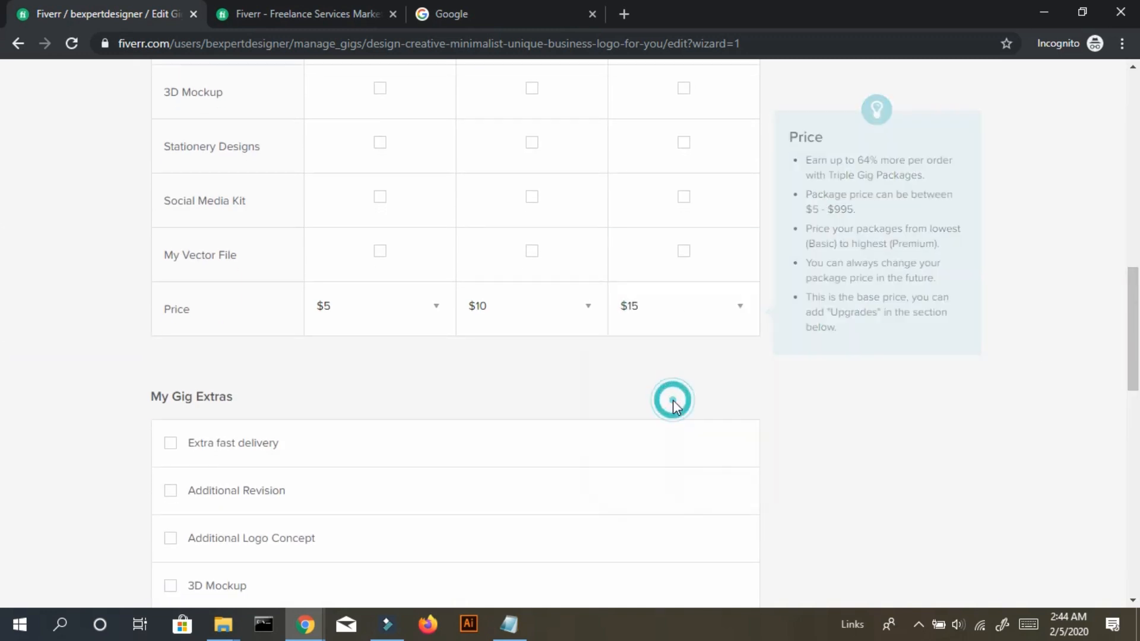
scroll(3, 297, down, 2)
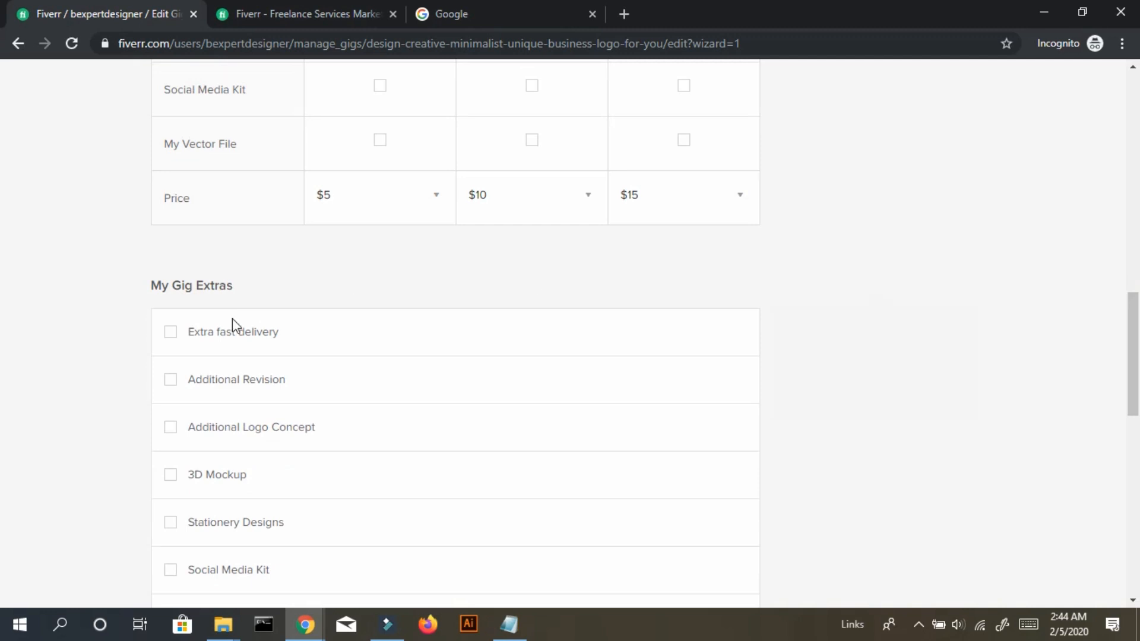
click(58, 399)
scroll(58, 400, down, 2)
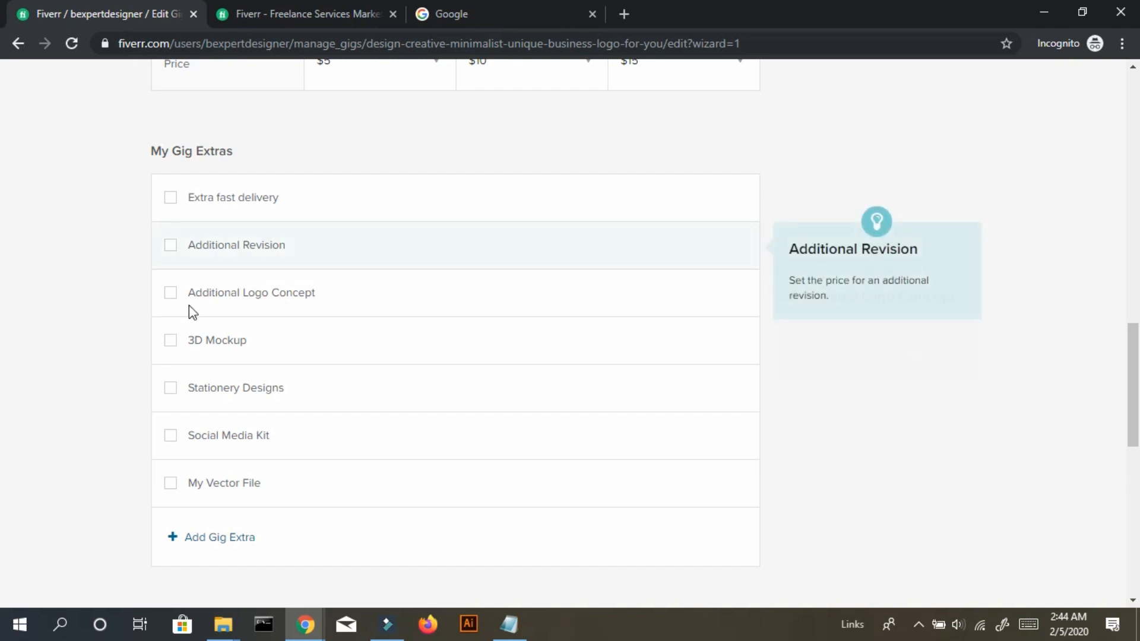
click(173, 297)
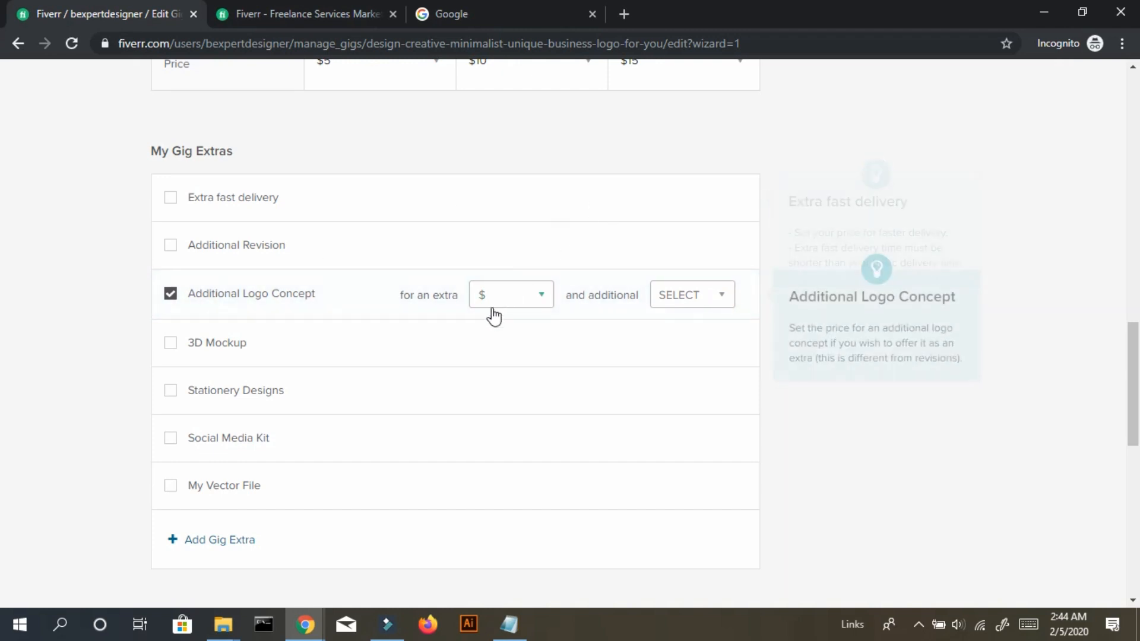
click(174, 294)
Set the Gold package's number of initial concepts included to 2.
scroll(175, 294, up, 8)
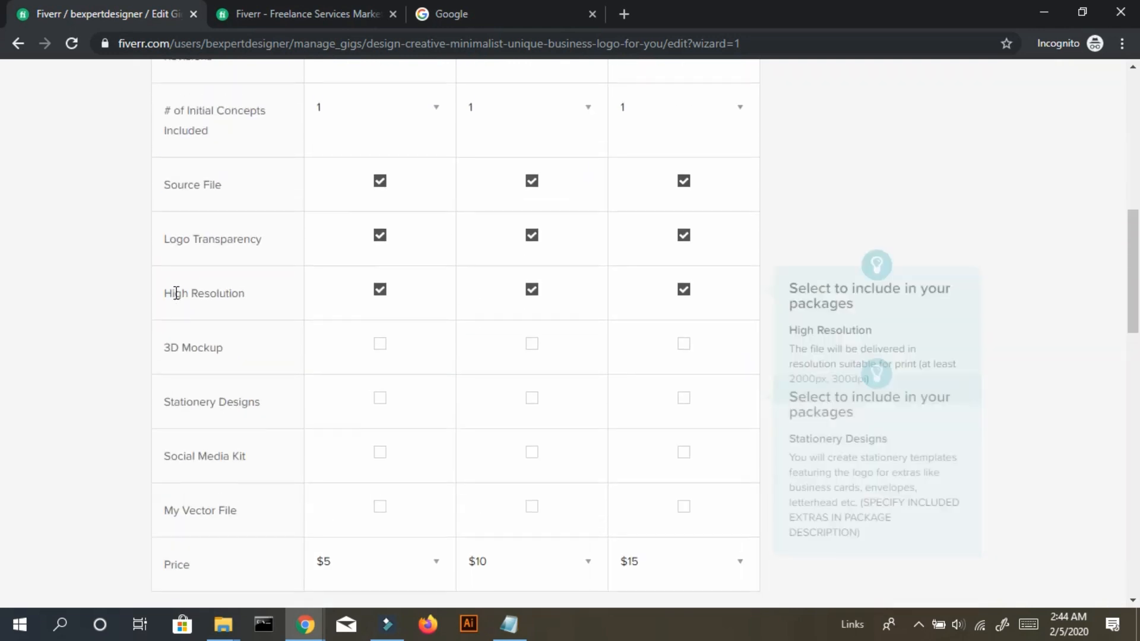
scroll(176, 293, up, 4)
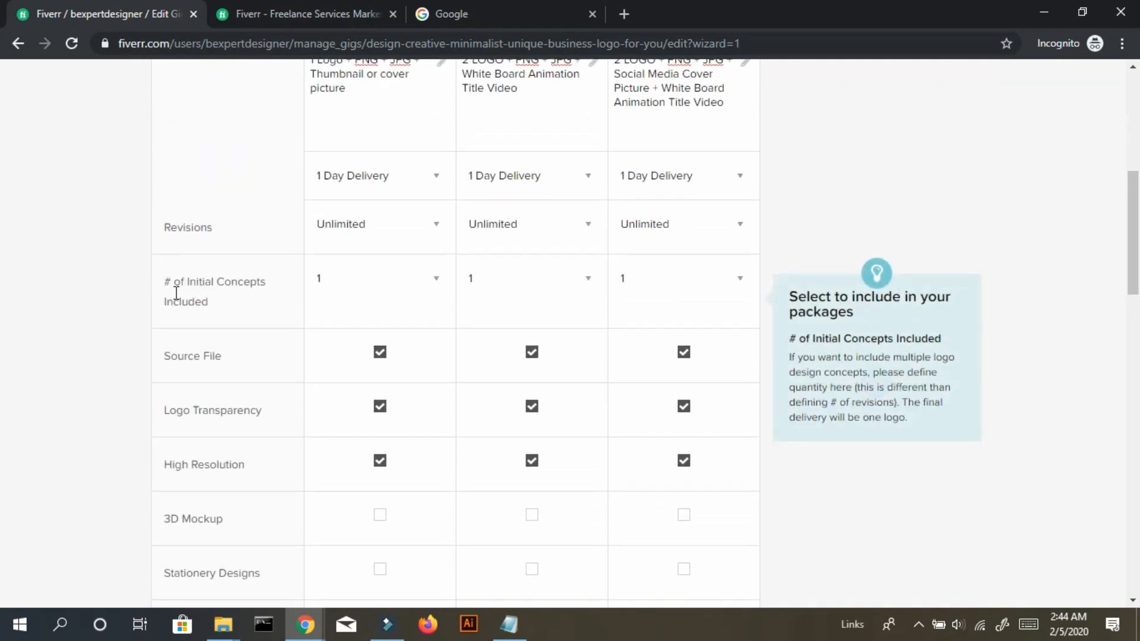
click(688, 314)
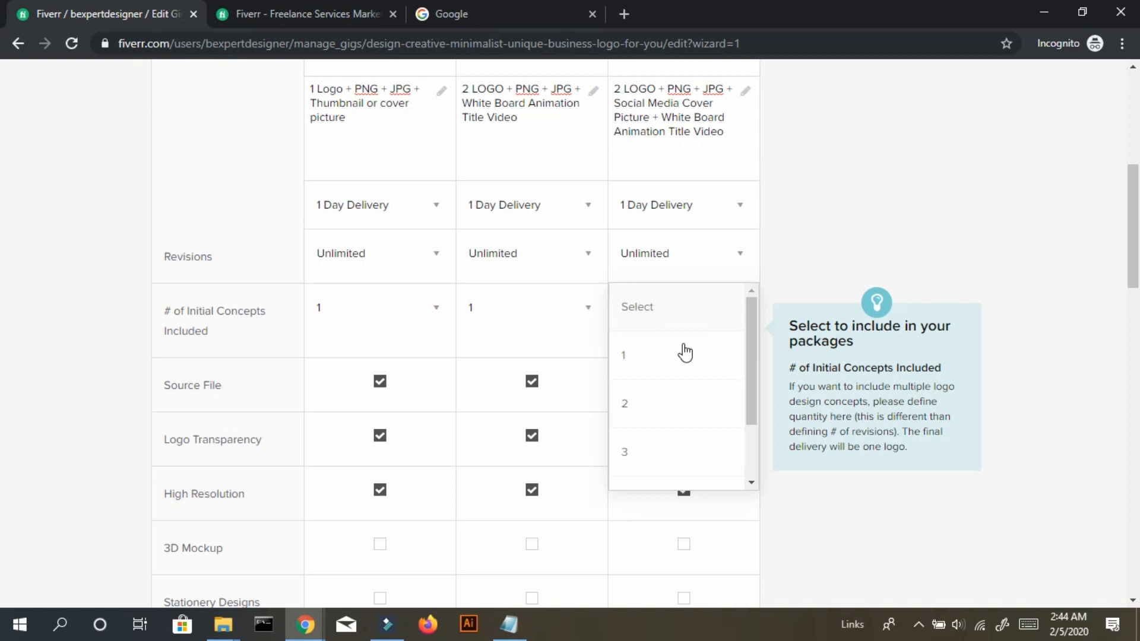
click(629, 414)
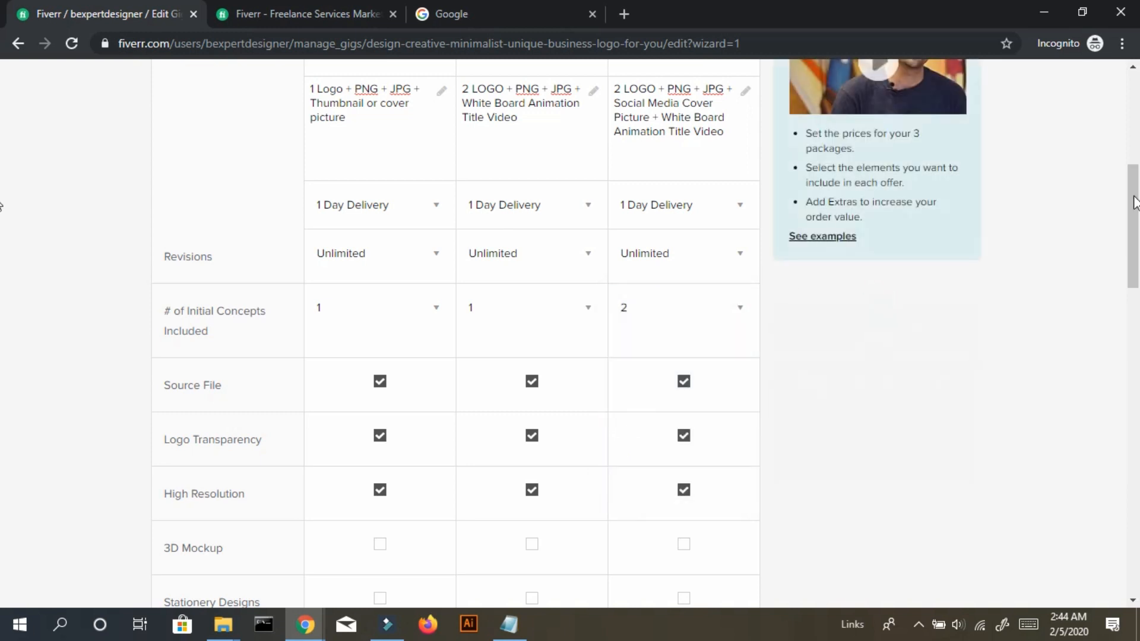
Add the Additional Logo Concept gig extra for an extra $5 and 1 additional day.
scroll(6, 252, down, 9)
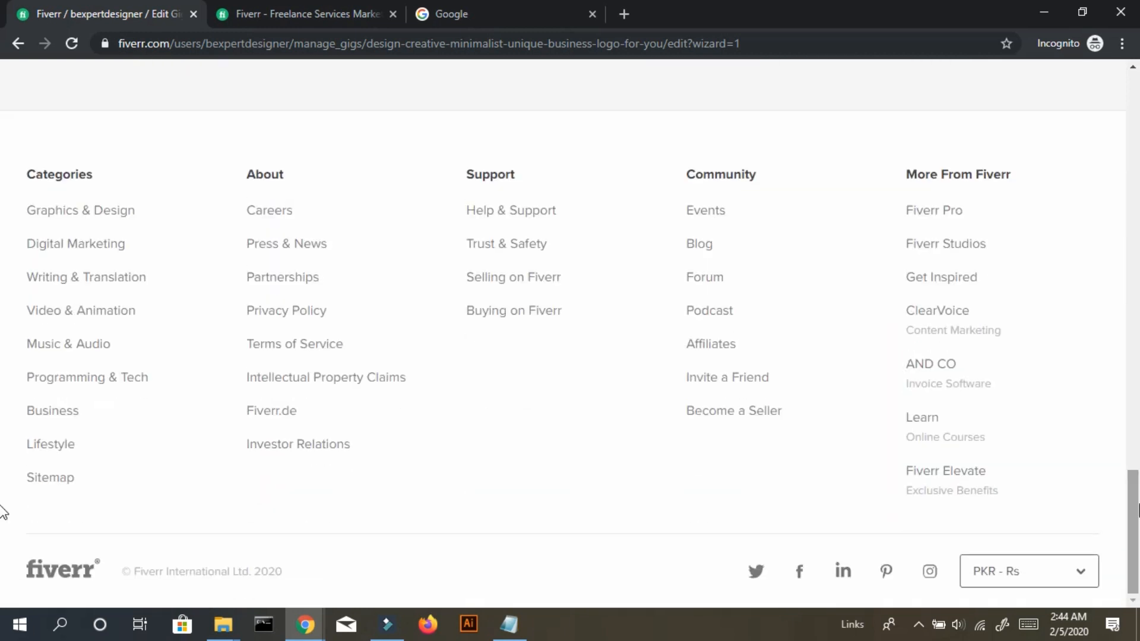
scroll(3, 315, up, 2)
scroll(3, 350, down, 5)
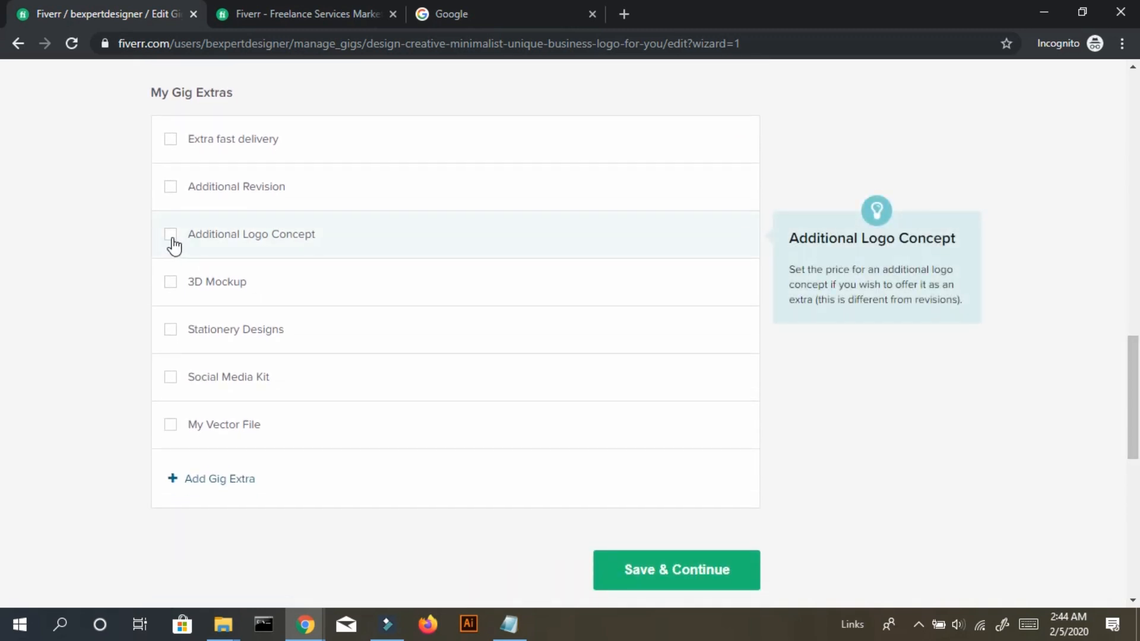
click(172, 237)
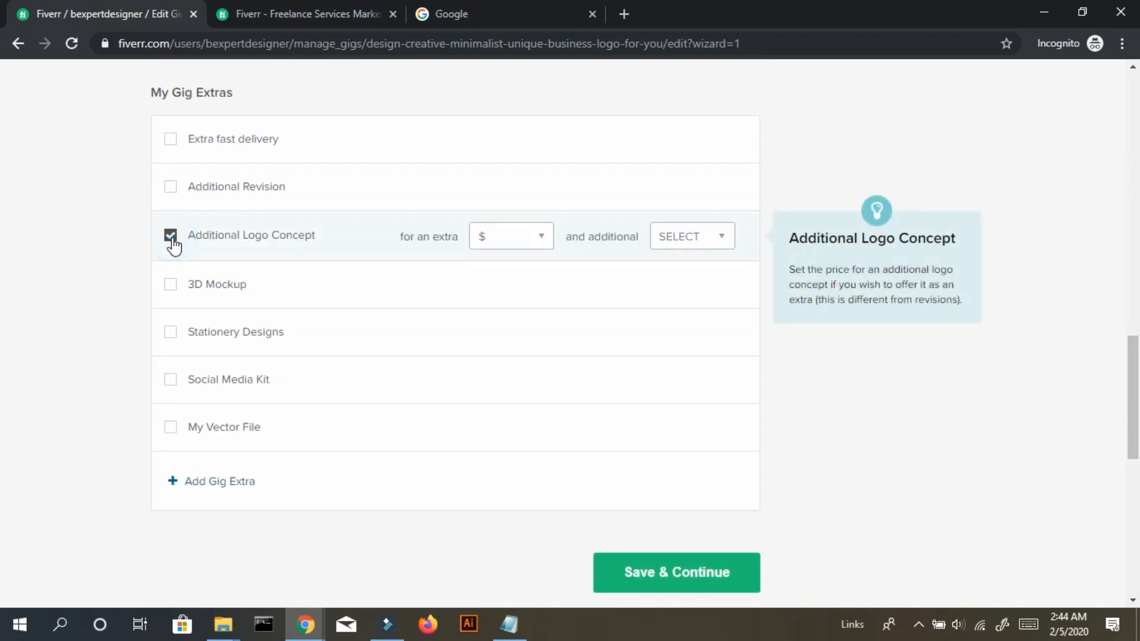
click(522, 237)
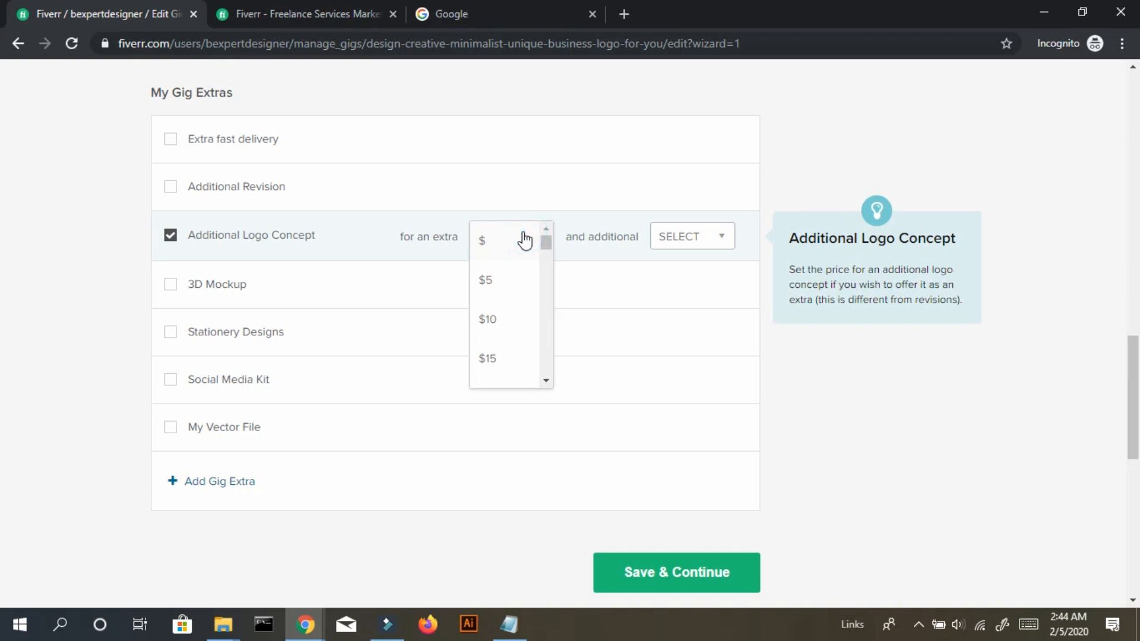
click(505, 295)
click(710, 232)
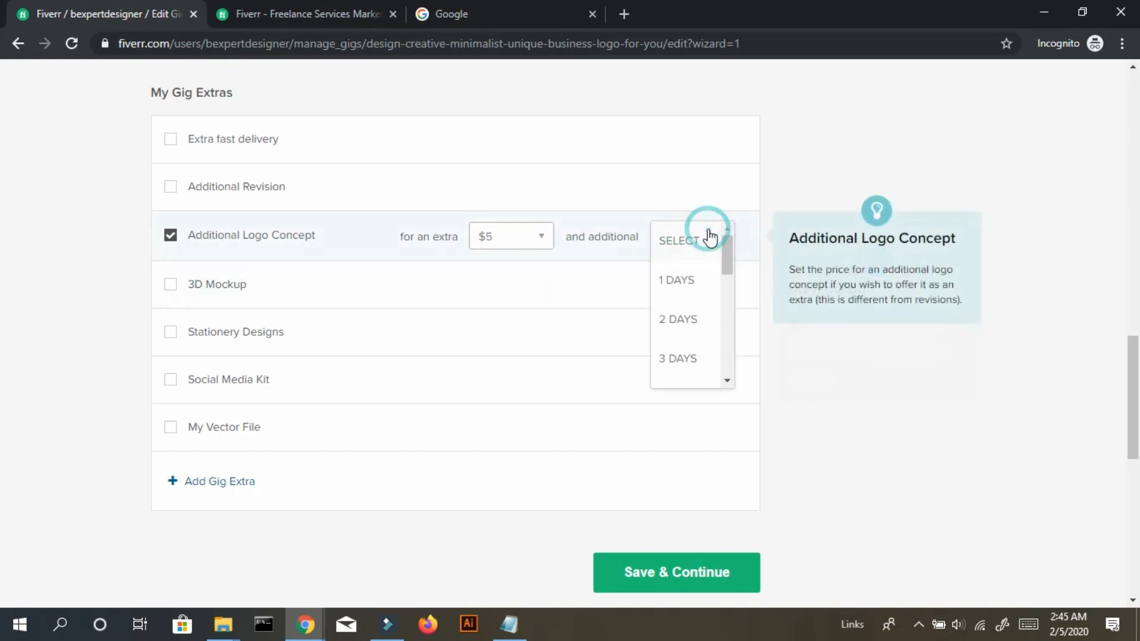
click(689, 286)
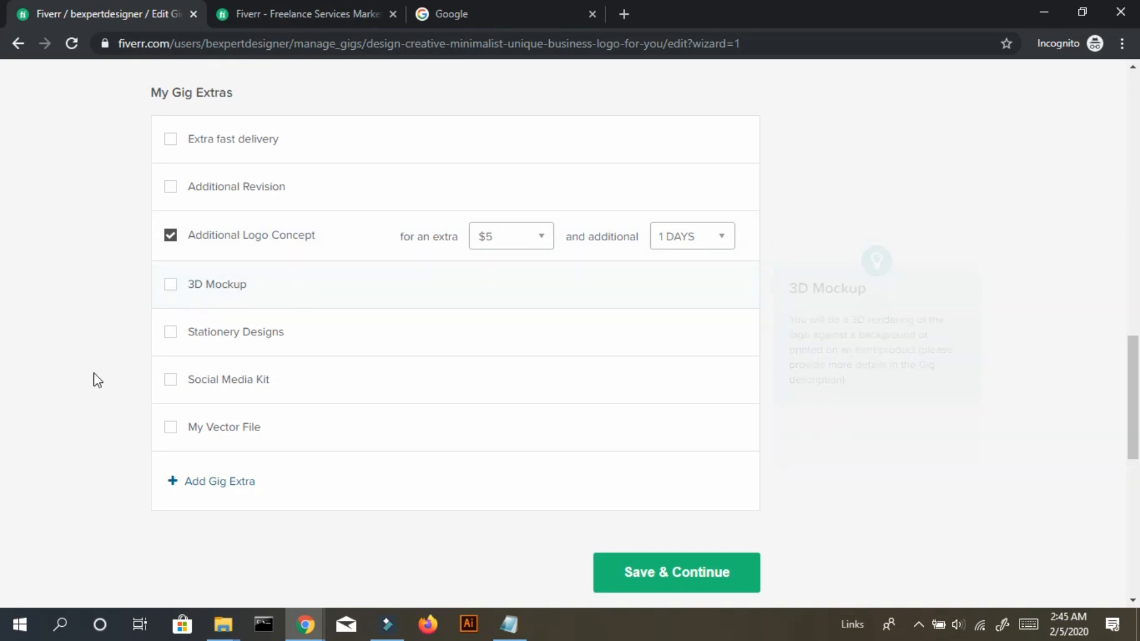
click(518, 236)
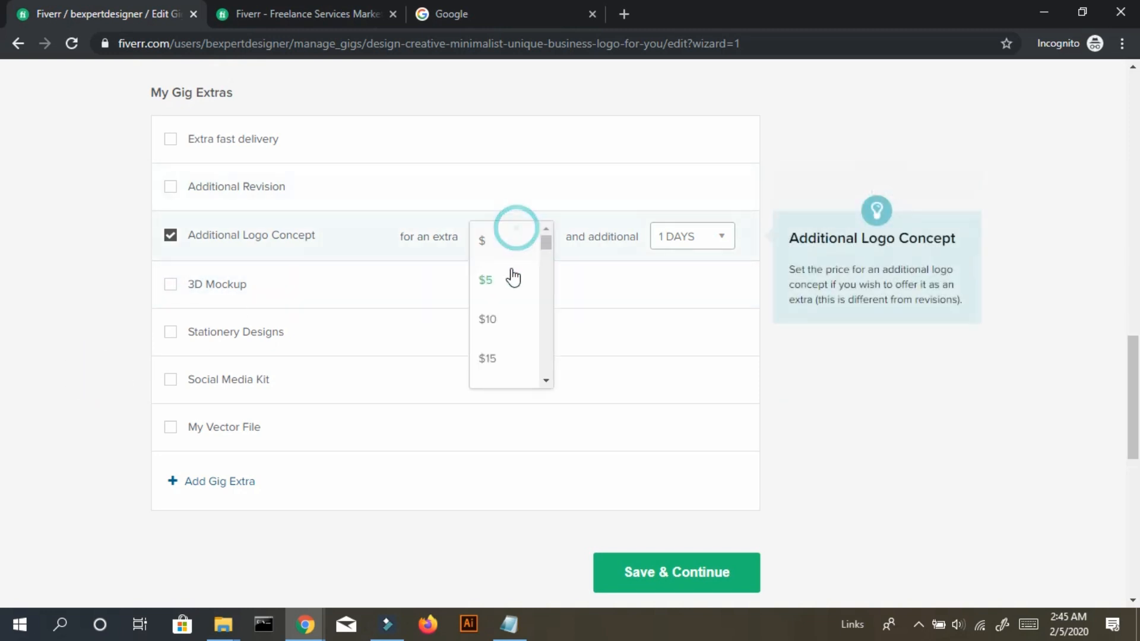
click(498, 317)
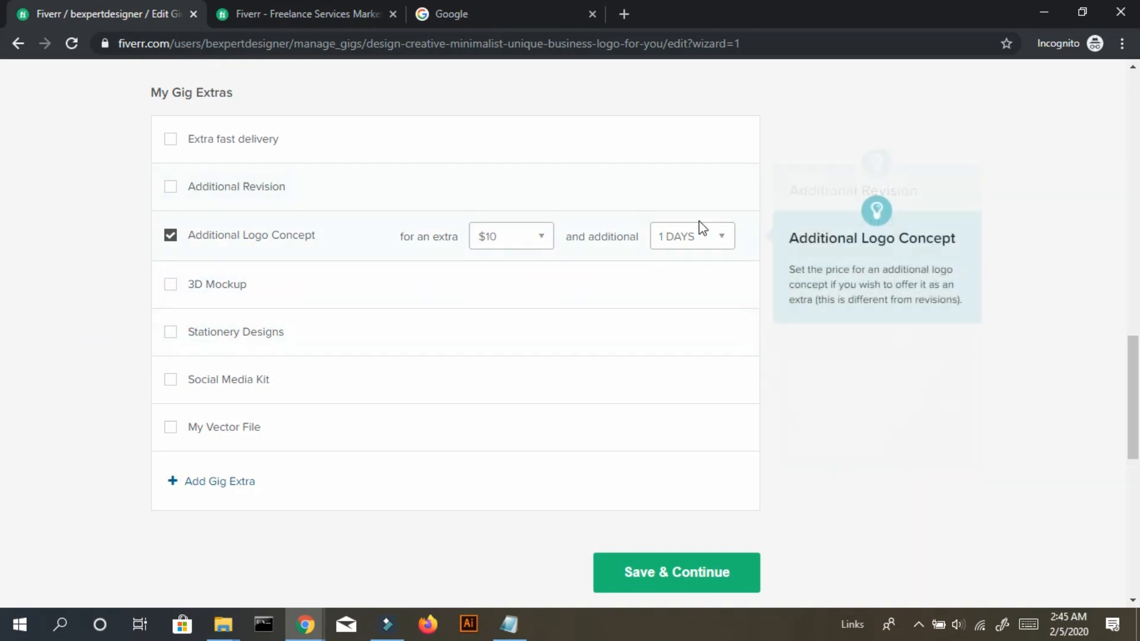
click(514, 249)
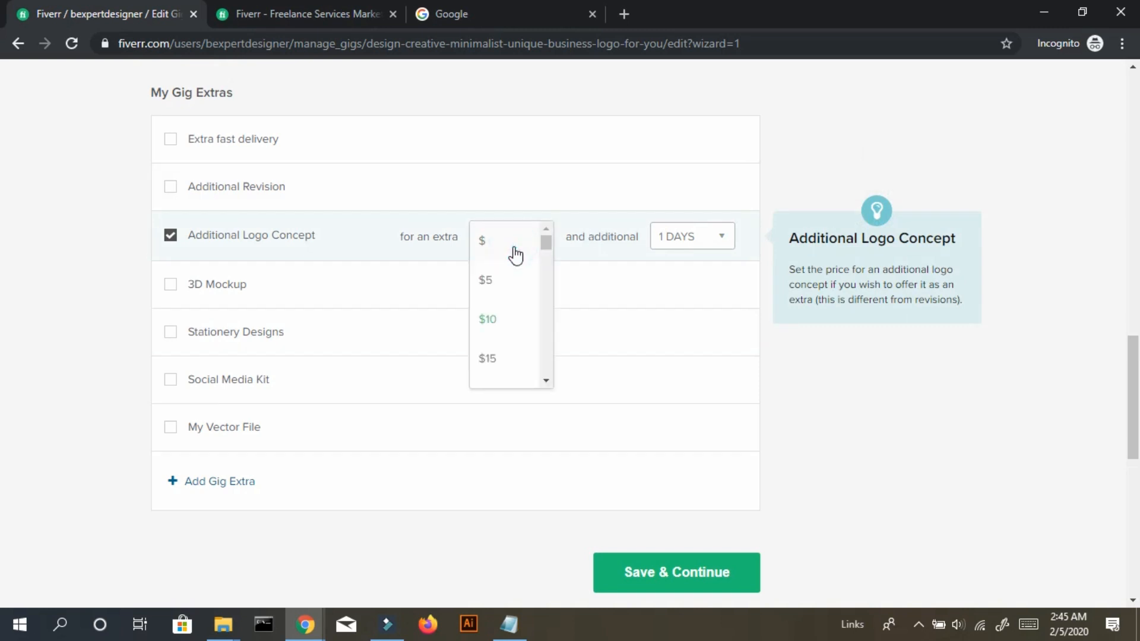
click(492, 274)
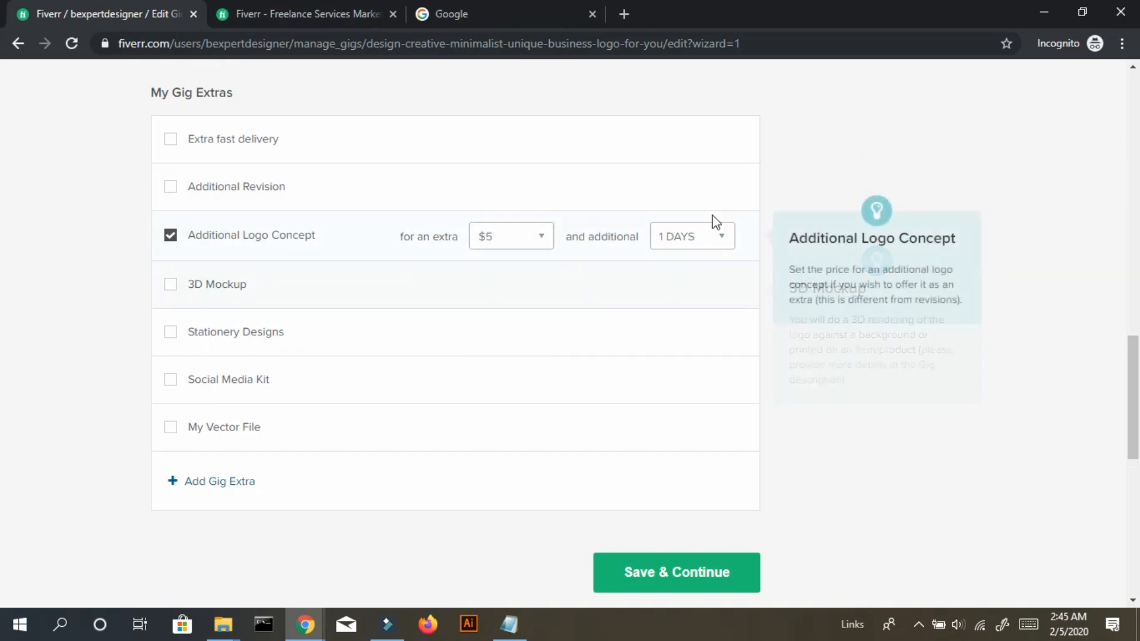
click(115, 275)
Include My Vector File in the Silver and Gold packages, leaving it out of the gig extras.
scroll(118, 283, down, 1)
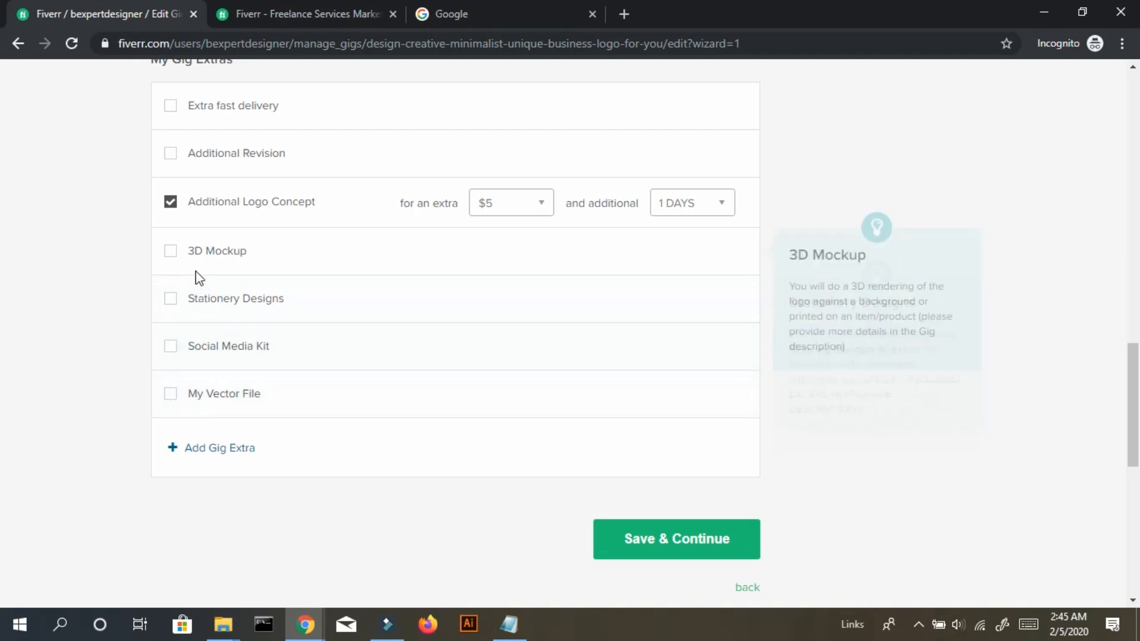
click(171, 396)
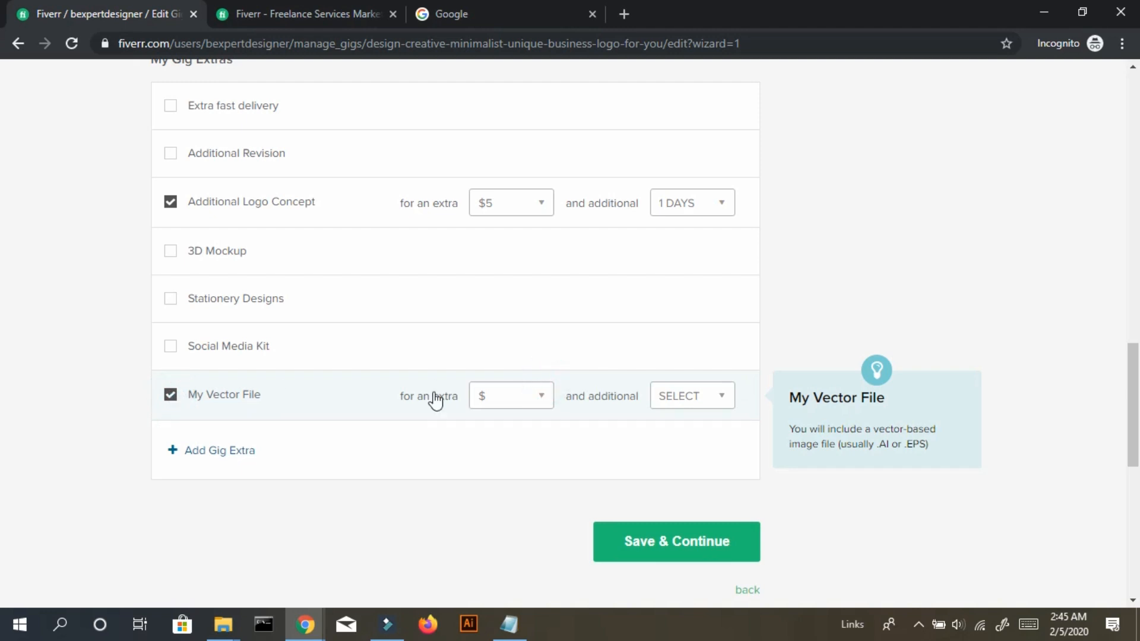
click(171, 399)
scroll(169, 401, up, 8)
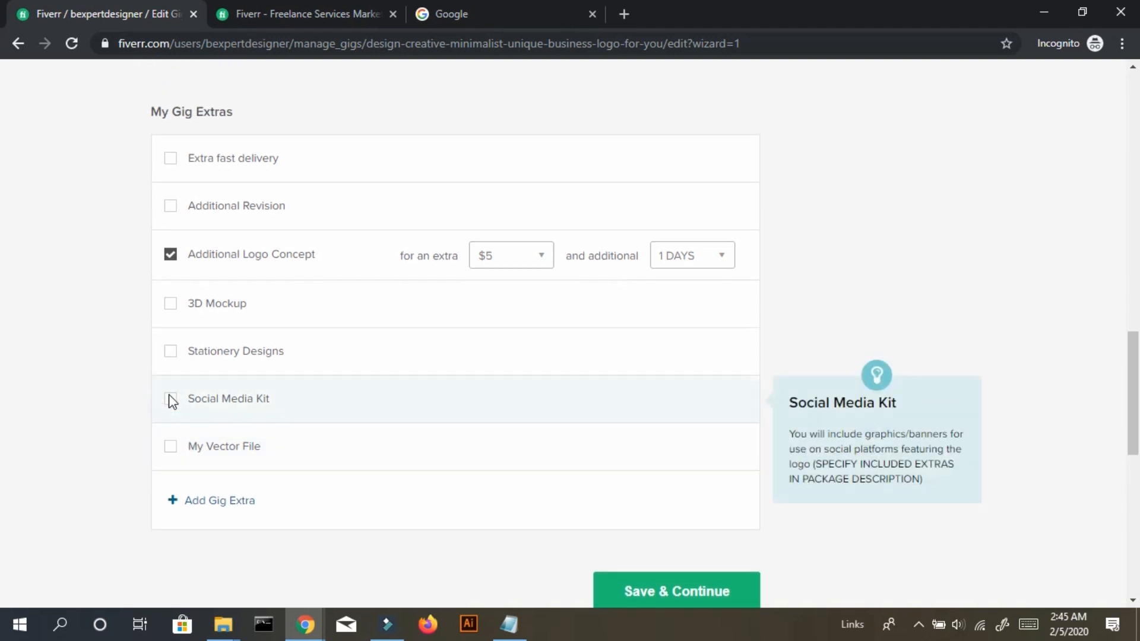
click(530, 382)
click(682, 382)
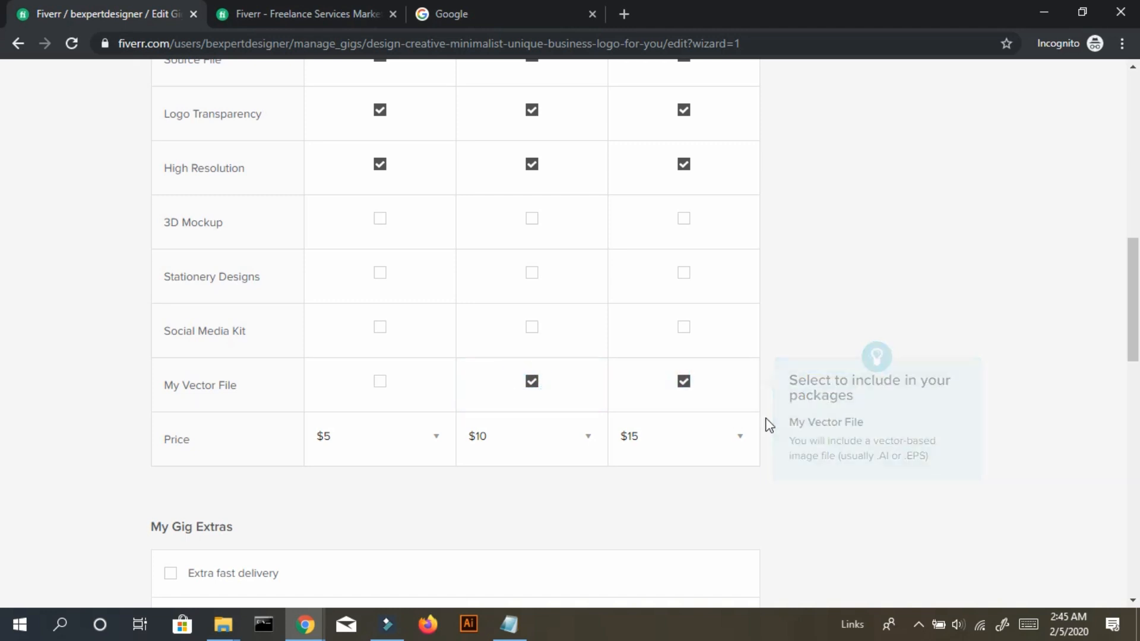
Save the pricing section and continue to the Description & FAQ section.
scroll(3, 332, down, 6)
scroll(3, 392, down, 4)
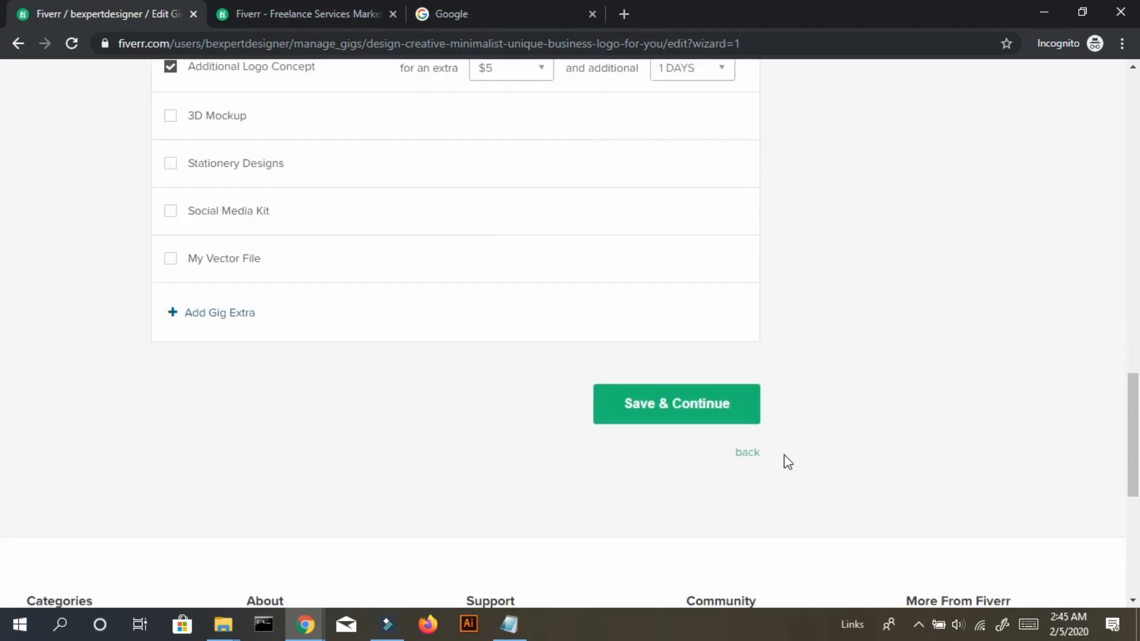
click(698, 409)
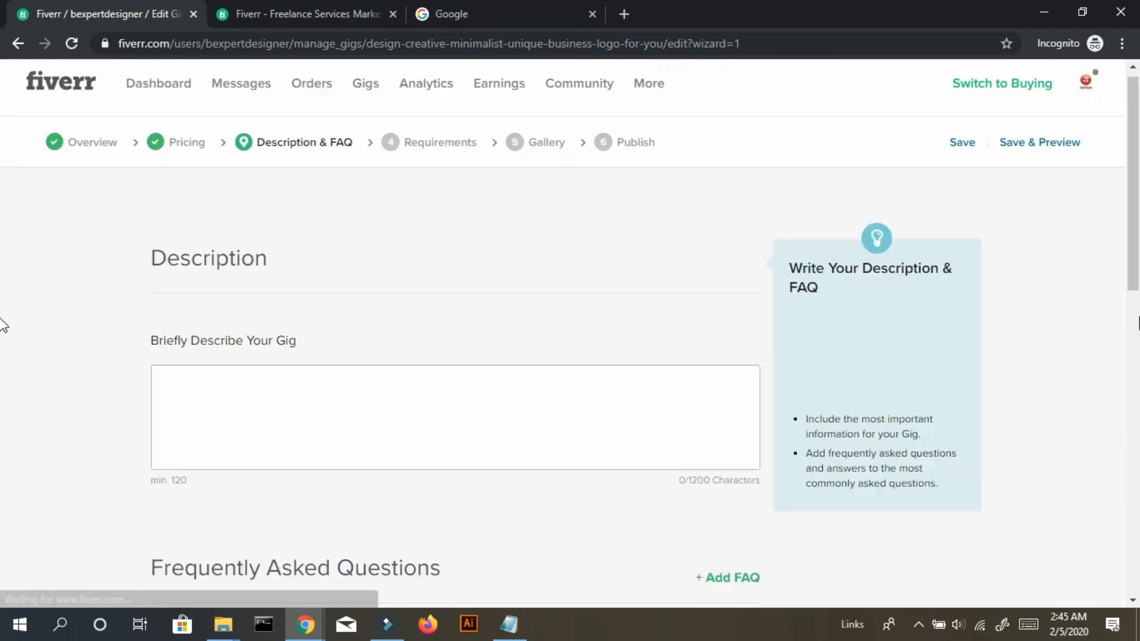
Copy the full gig description from the test gig notes in Notepad and paste it into the gig's description on Fiverr.
scroll(3, 330, down, 6)
scroll(3, 330, up, 5)
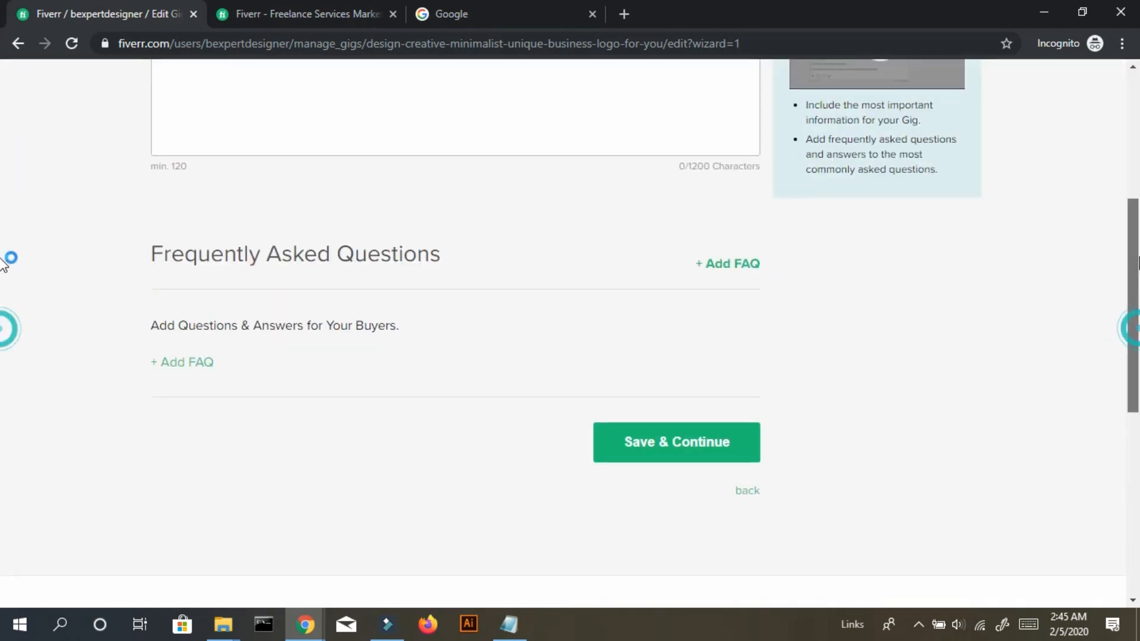
click(508, 624)
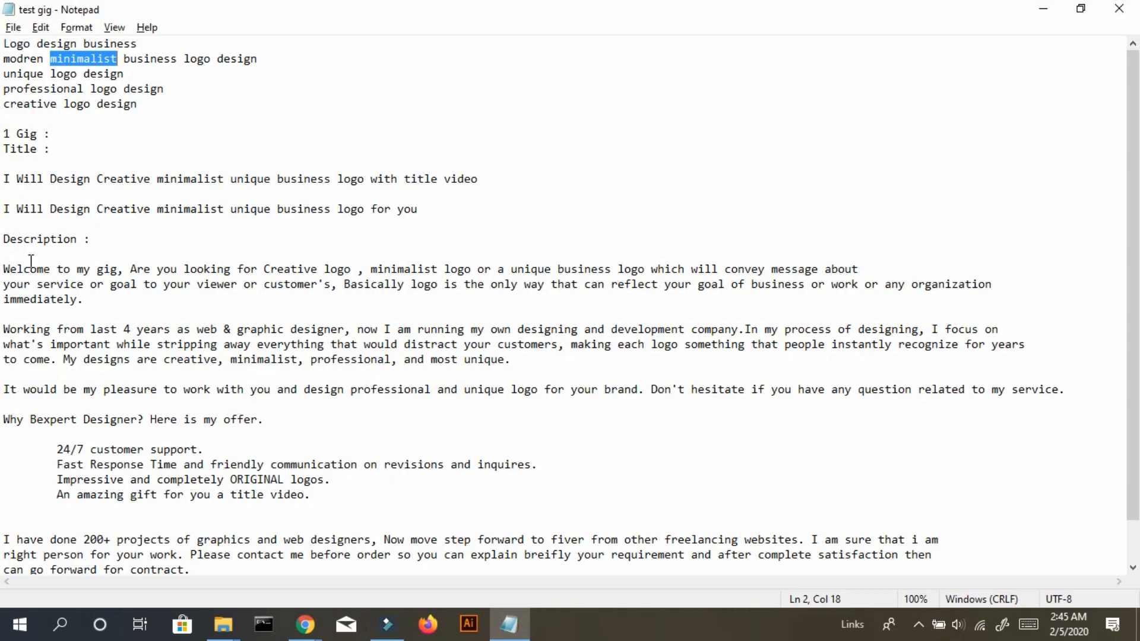
drag(9, 264, 311, 550)
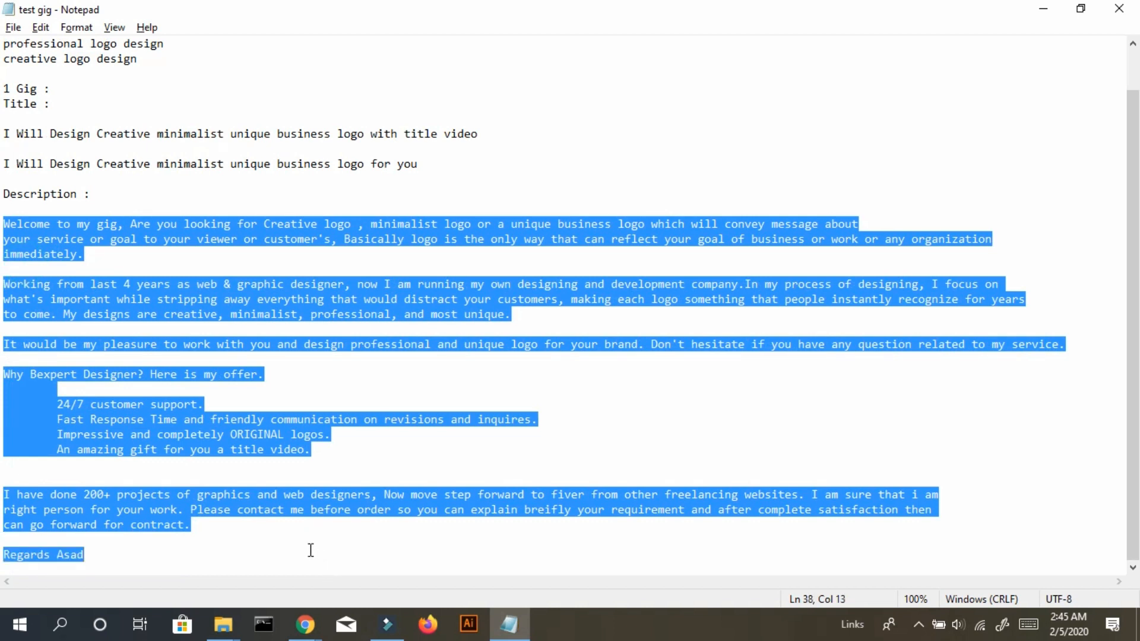
key(alt+Tab)
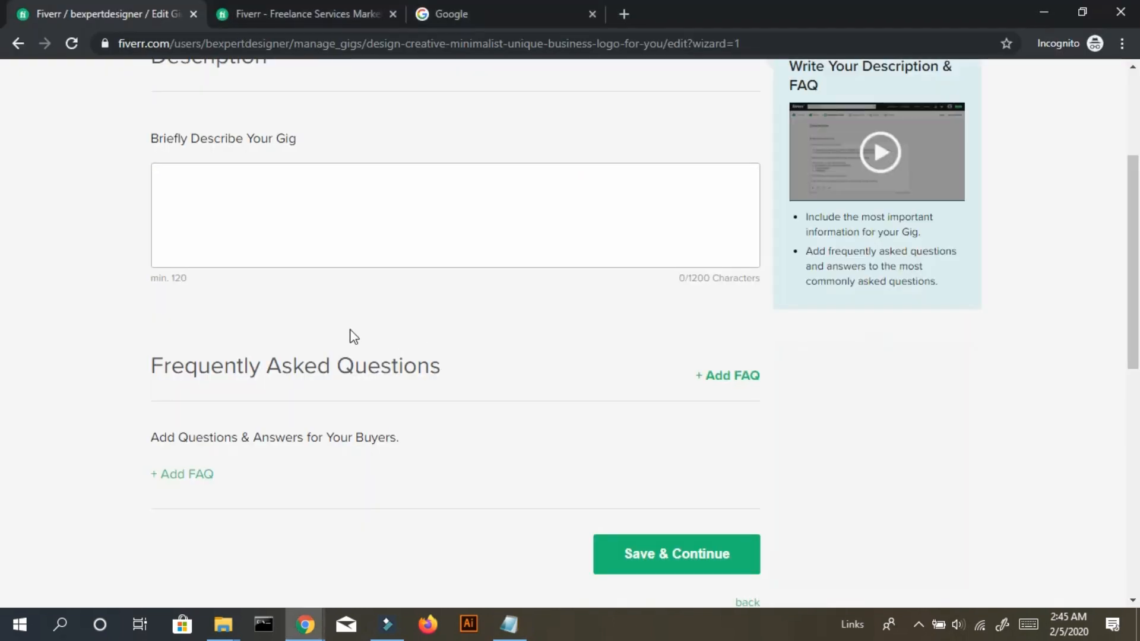
click(346, 190)
key(ctrl+v)
Remove the line break after "convey message about" in the description's first paragraph so the sentence runs on.
click(341, 360)
key(Up)
key(Up)
key(Up)
key(Up)
key(Up)
key(Up)
key(Up)
key(Up)
key(Up)
key(Up)
key(Up)
key(Up)
key(Up)
key(Up)
key(Up)
key(Up)
key(Up)
key(Up)
key(Up)
key(Up)
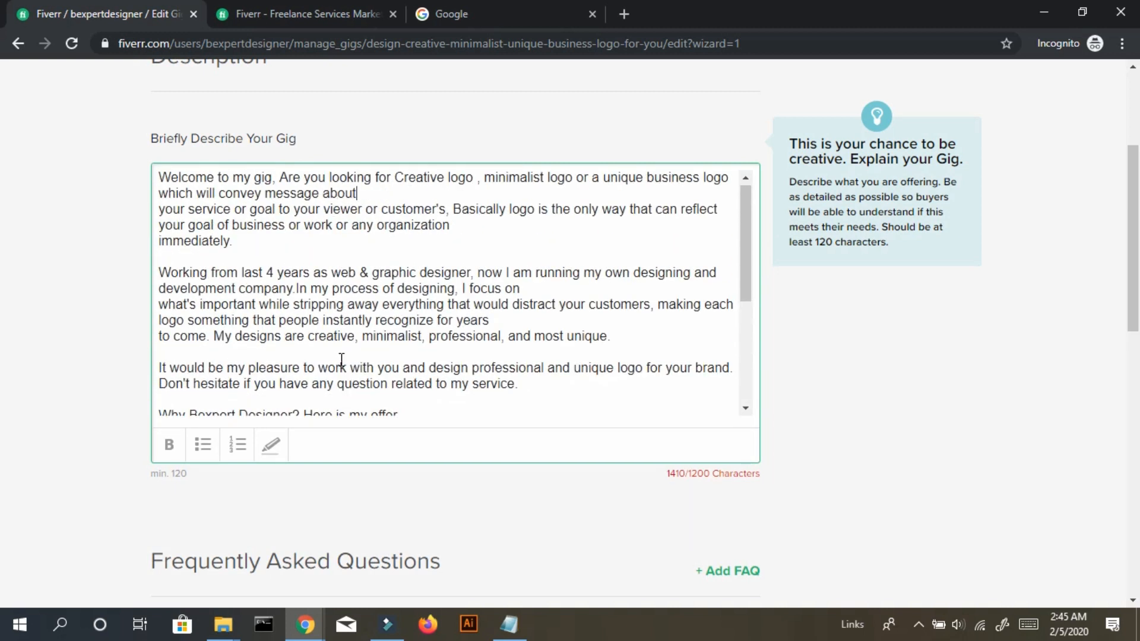
key(Down)
key(End)
key(Delete)
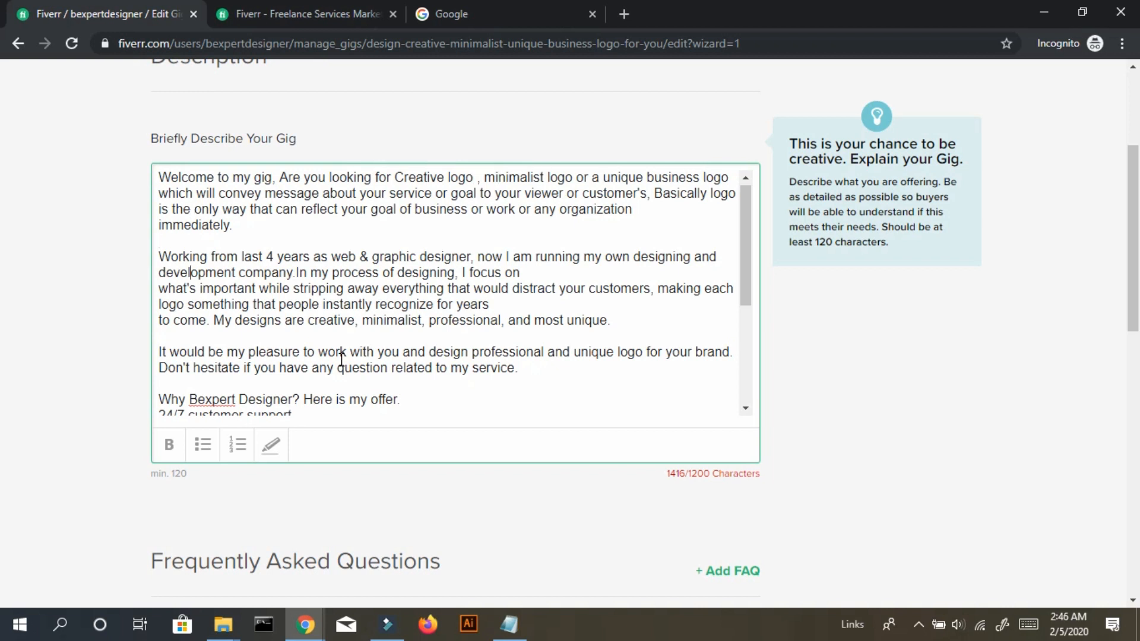
Indent the offer lines under "Why Bexpert Designer? Here is my offer." with spaces so that they line up.
key(ctrl+End)
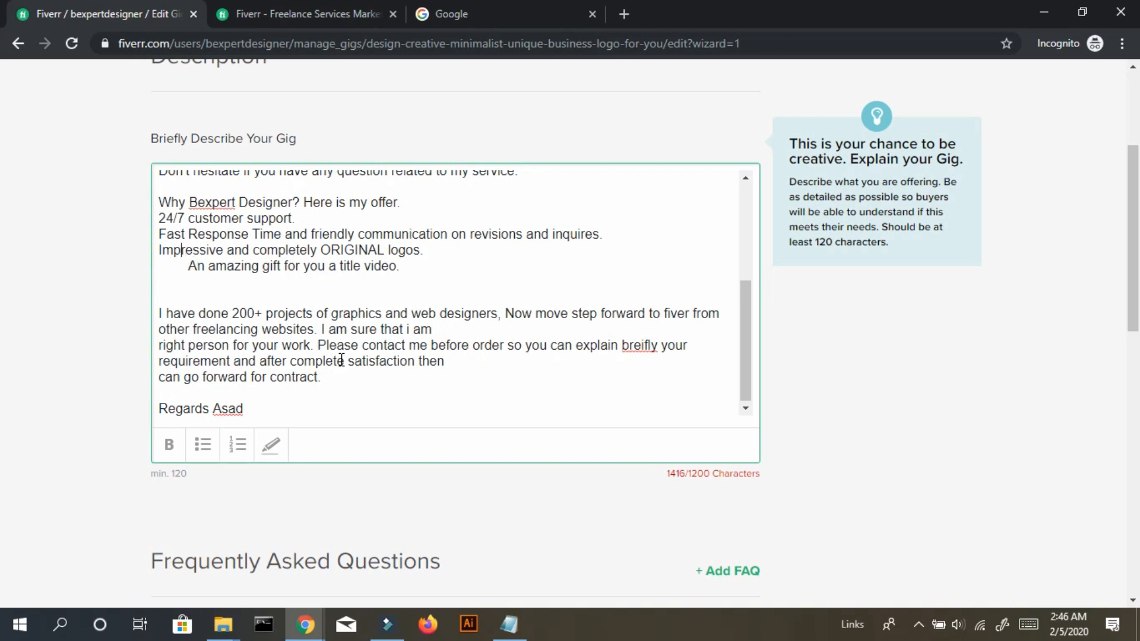
key(Right)
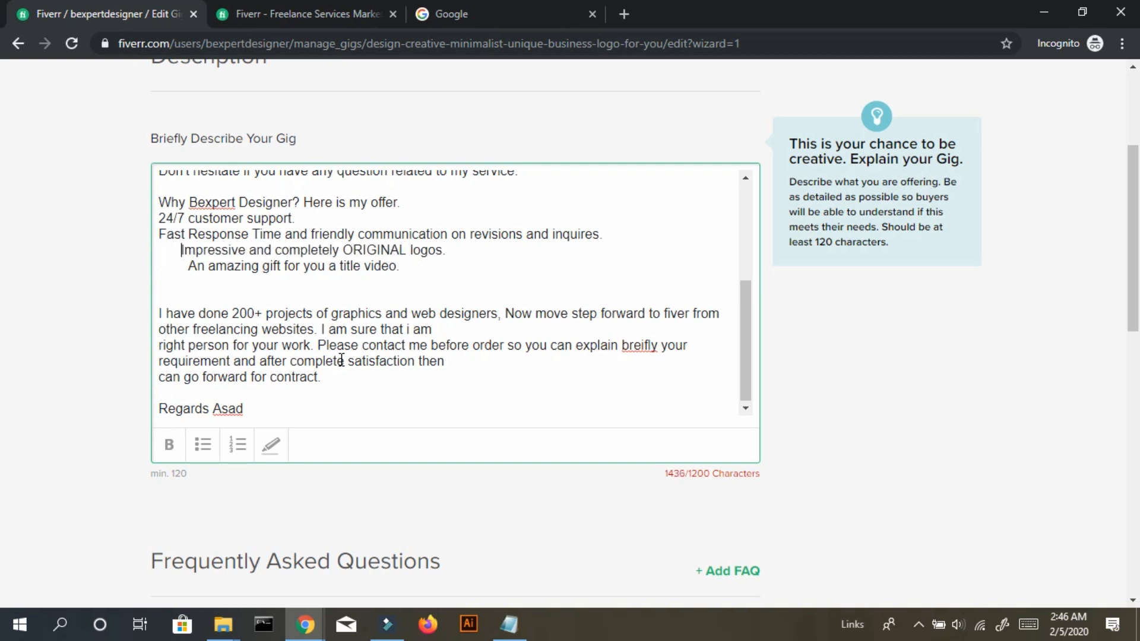
key(Tab)
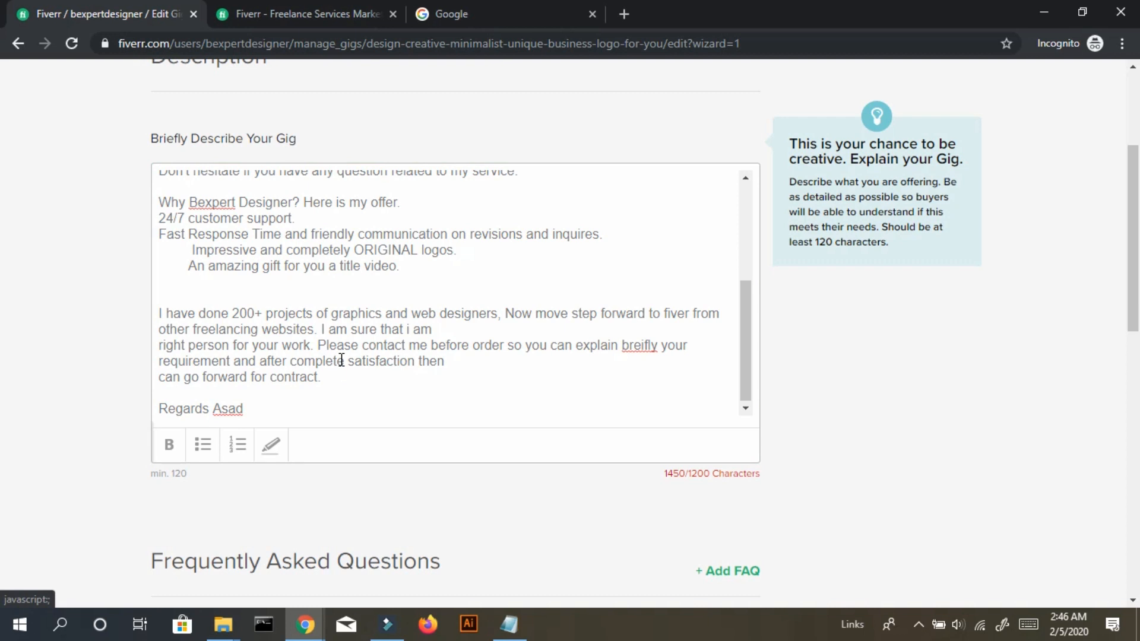
click(325, 269)
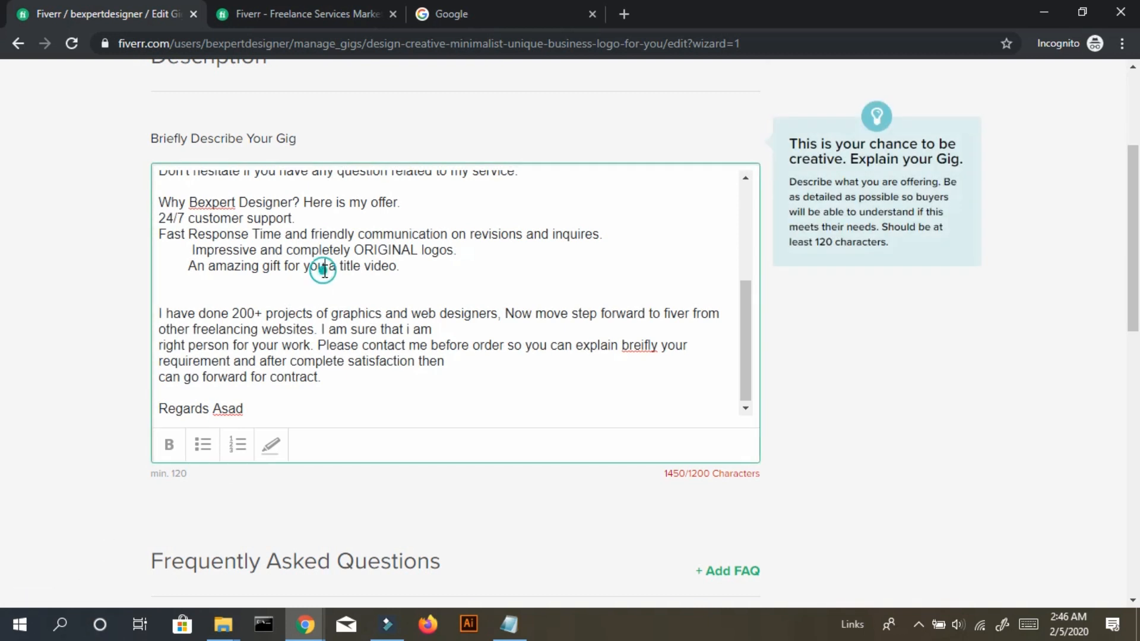
click(163, 236)
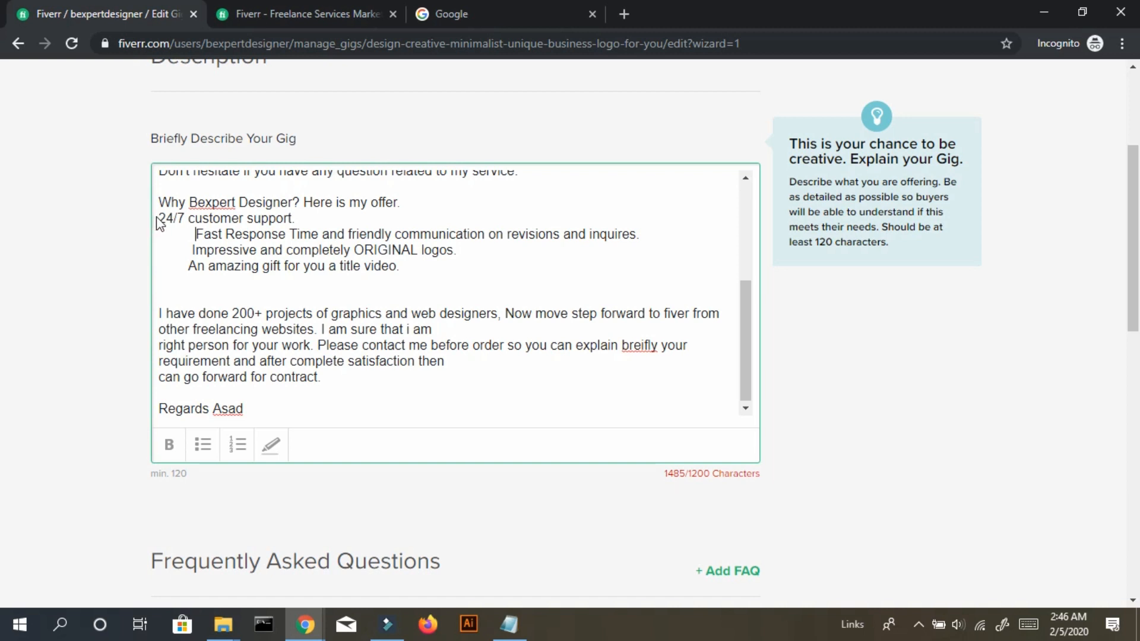
click(160, 218)
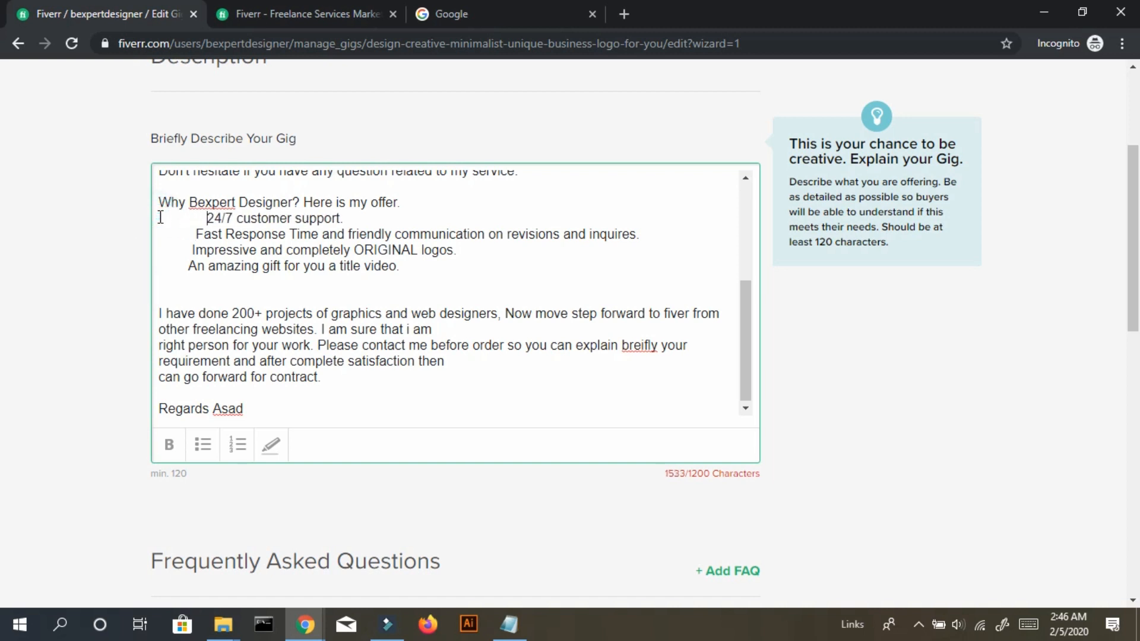
key(BackSpace)
key(BackSpace)
key(BackSpace)
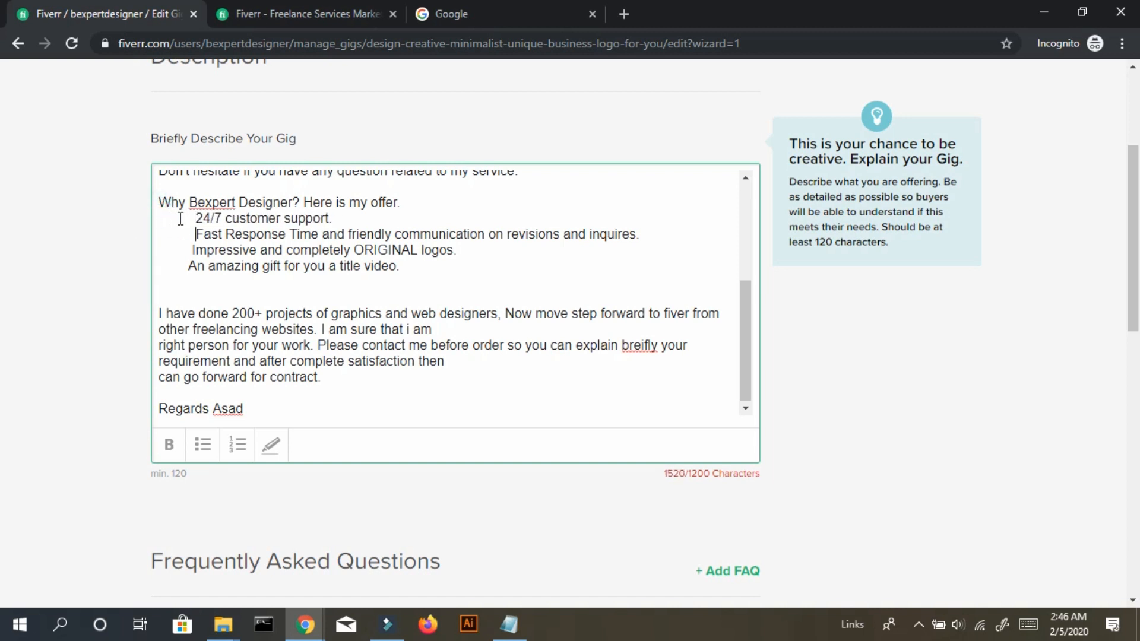
key(Down)
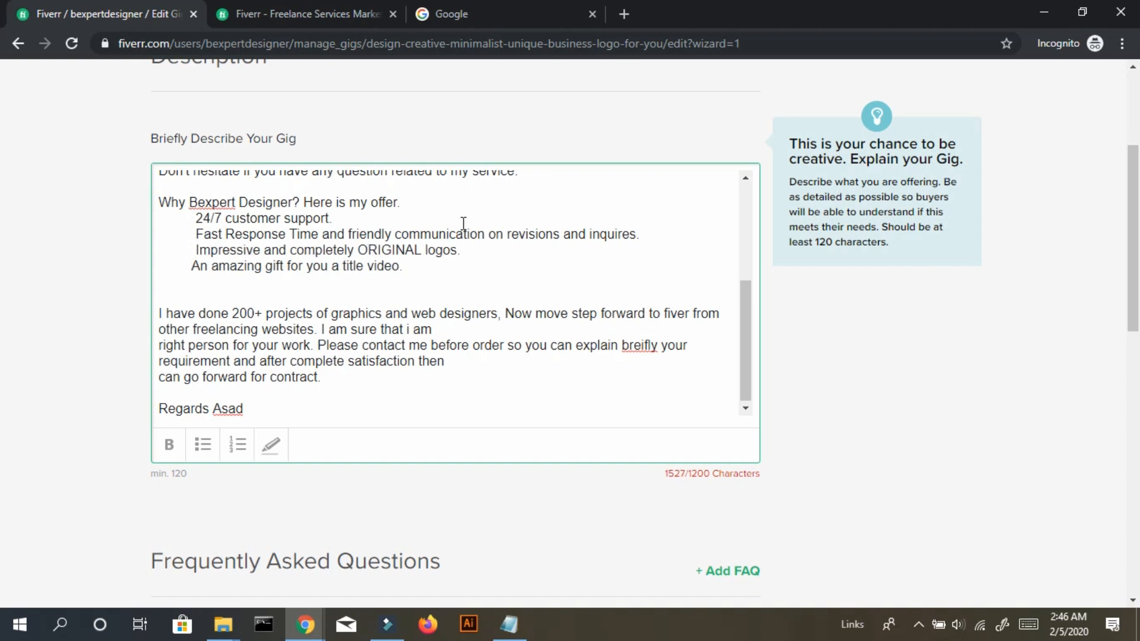
Try to format the four indented offer lines as a bulleted list and as a numbered list.
drag(405, 265, 211, 224)
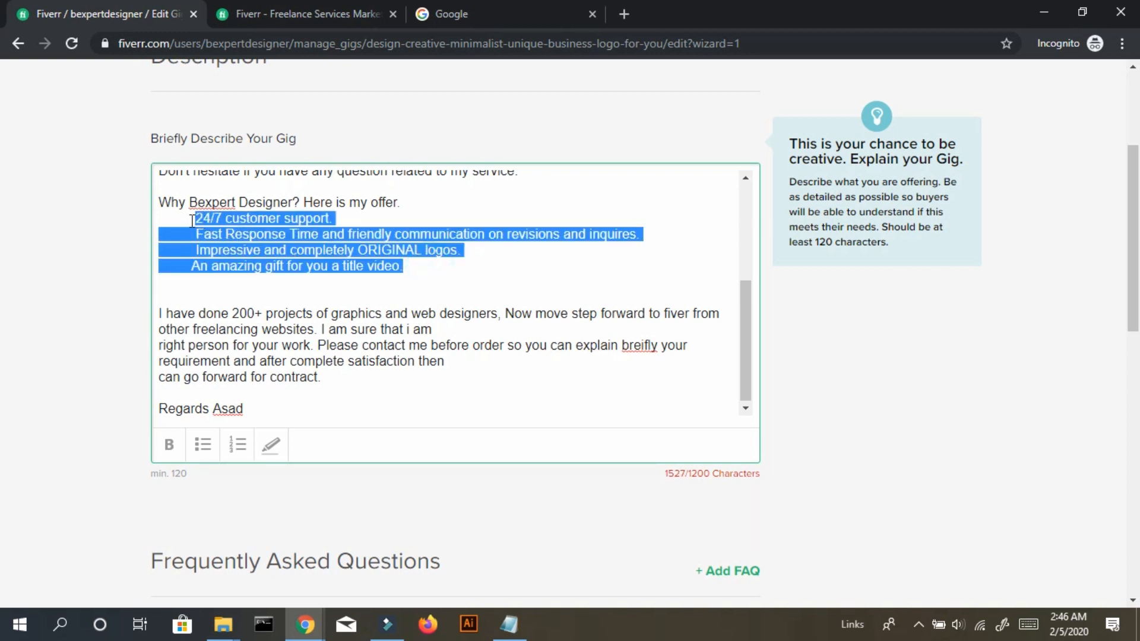
click(204, 447)
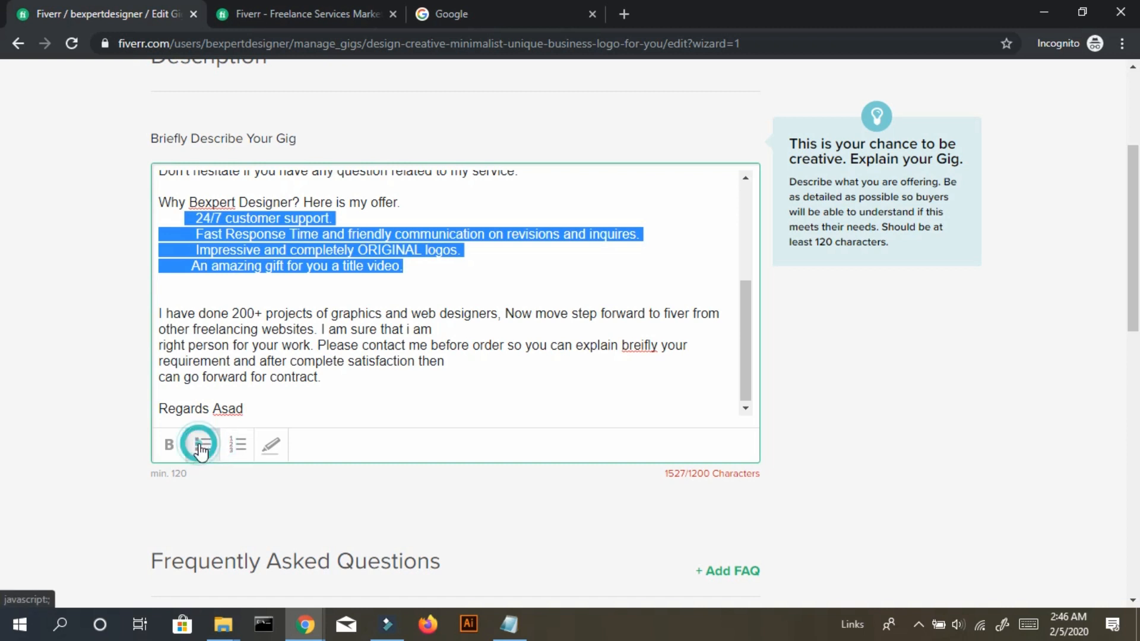
click(234, 445)
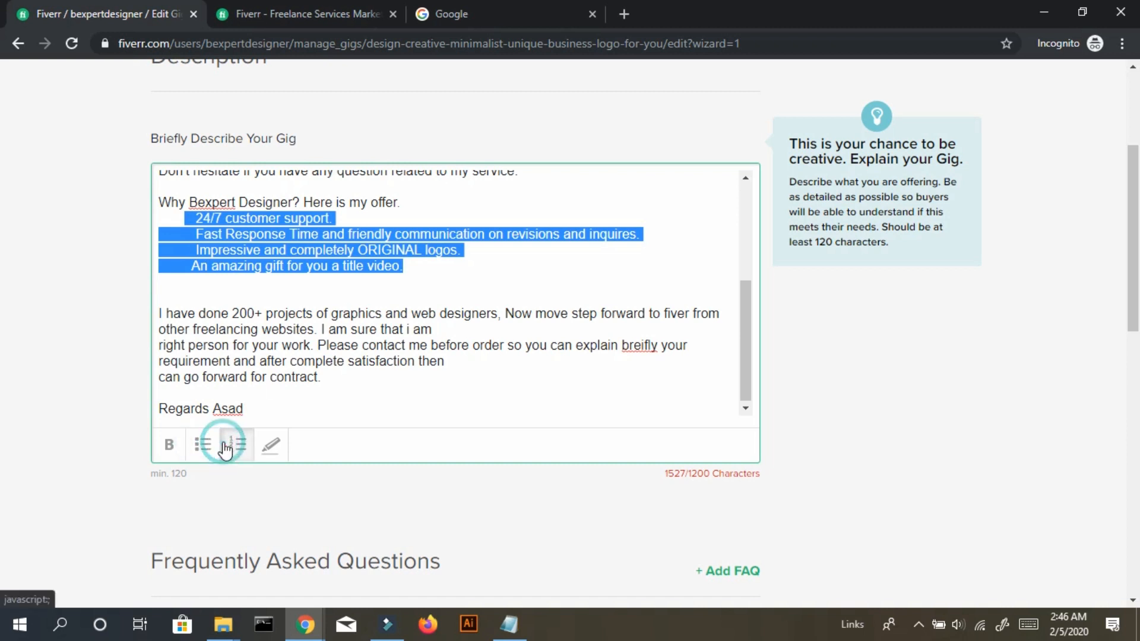
Try to number the offer lines, first from a new line below the last one and then with all four lines selected.
click(431, 266)
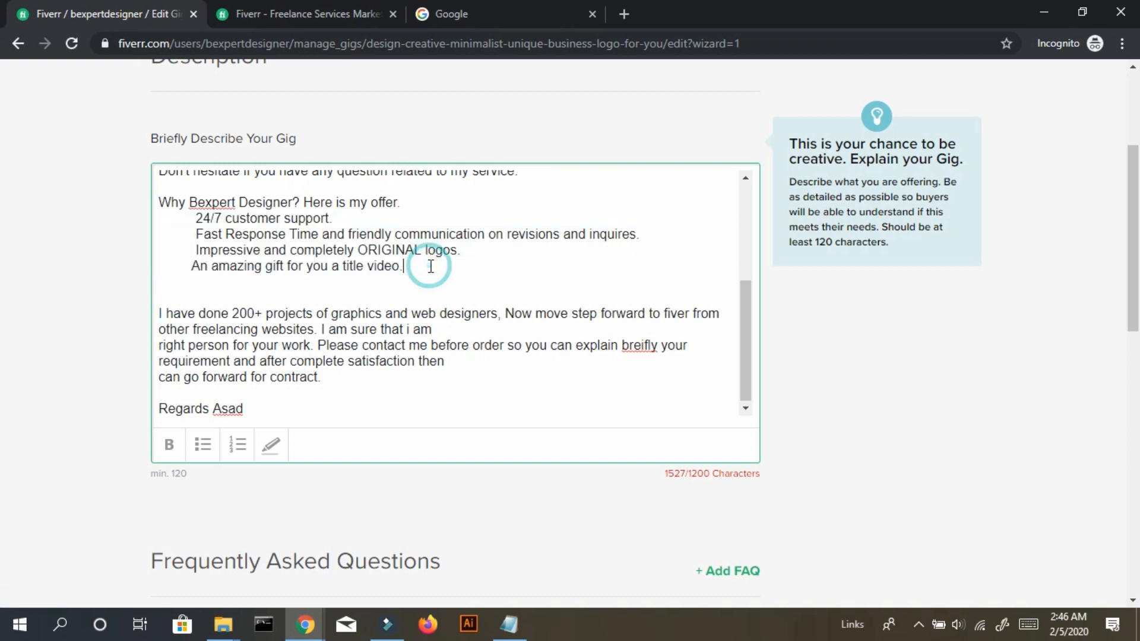
key(Return)
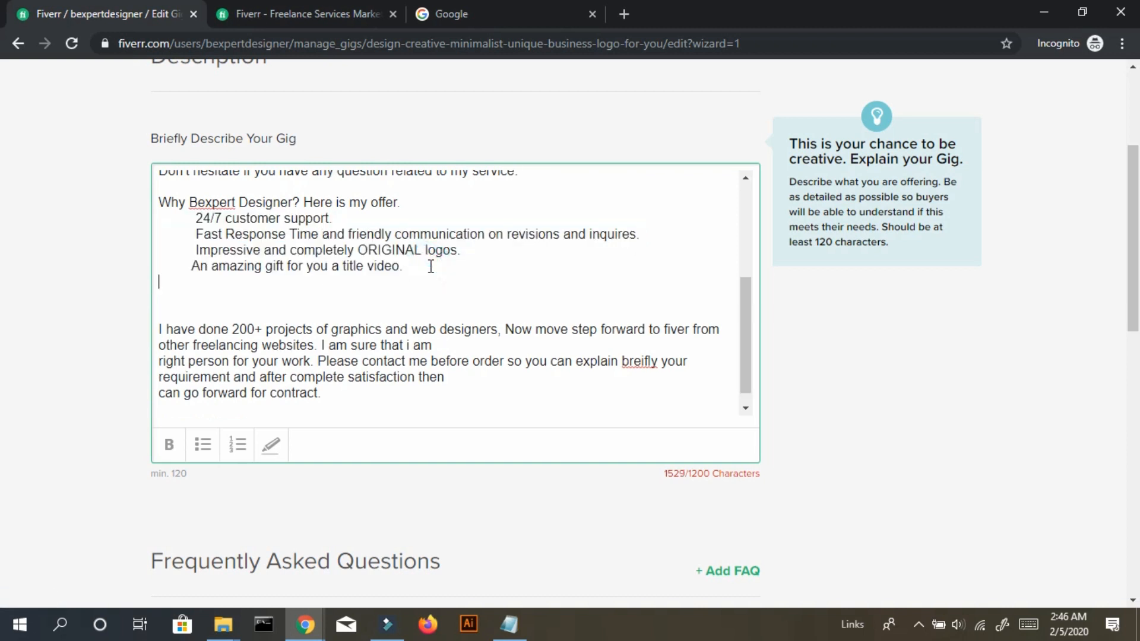
click(244, 450)
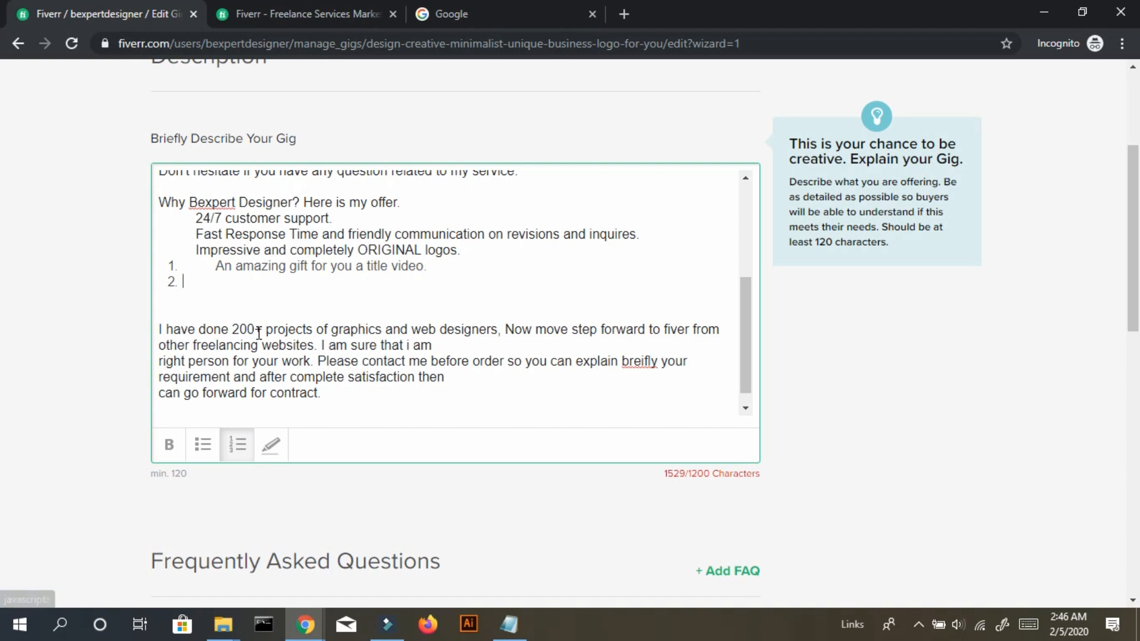
key(ctrl+z)
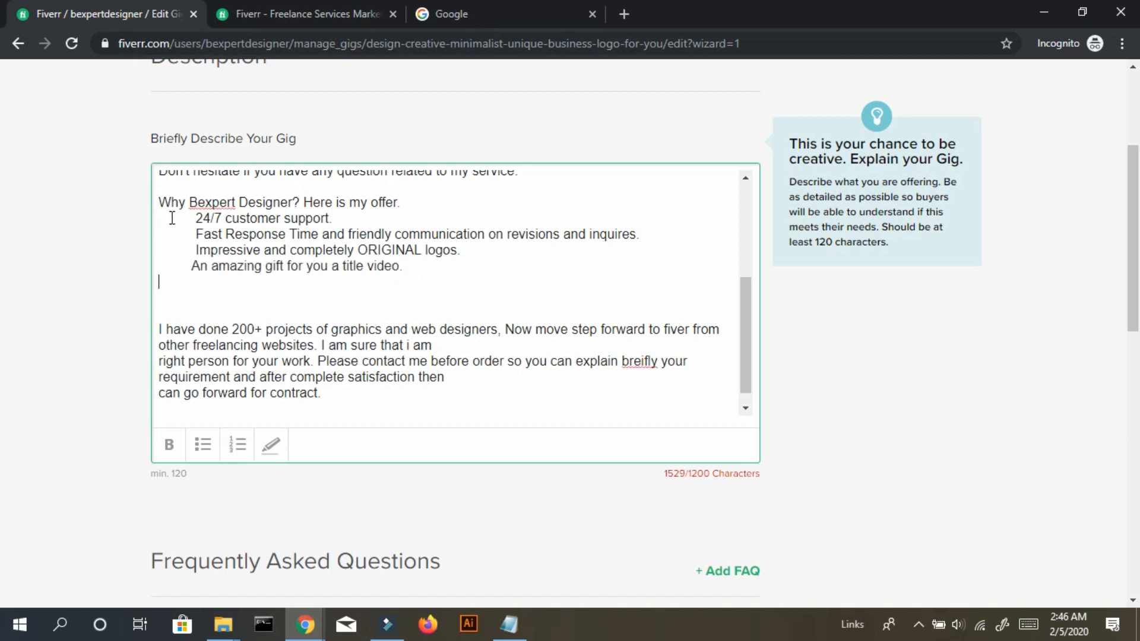
drag(178, 217, 407, 261)
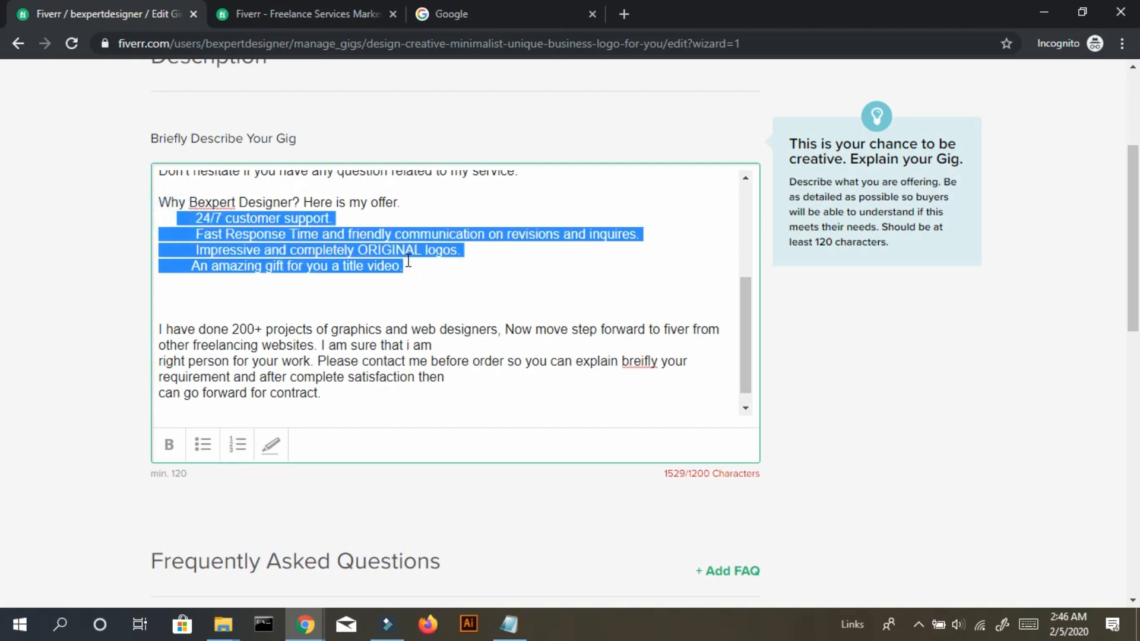
click(238, 457)
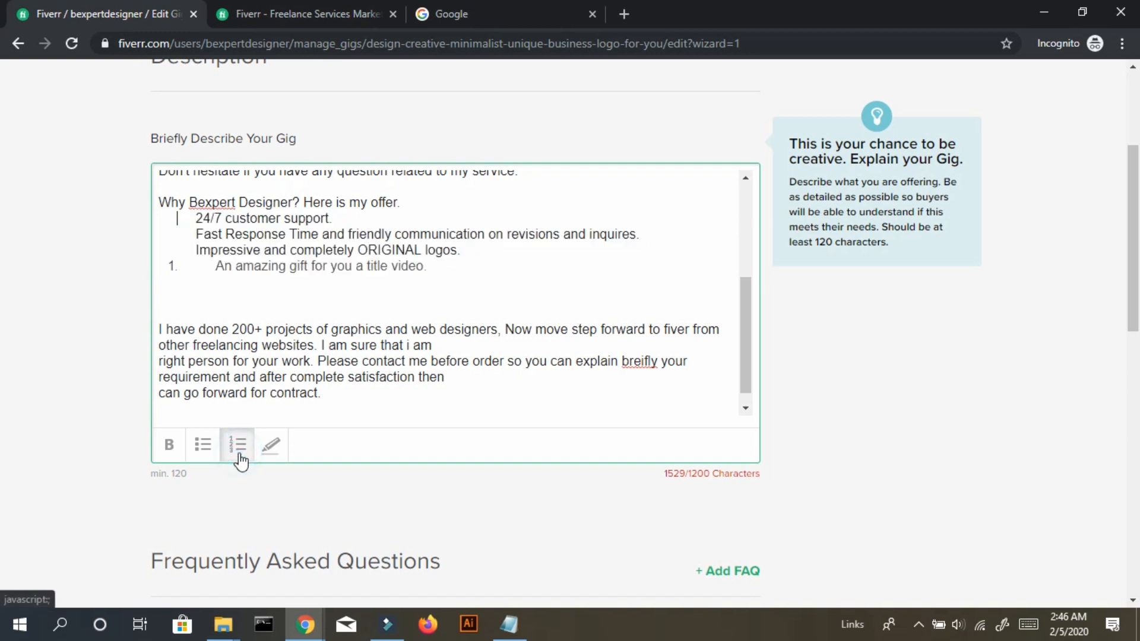
key(ctrl+z)
Try applying numbering to the blank line below the offers and to the first offer line alone.
click(274, 279)
click(211, 287)
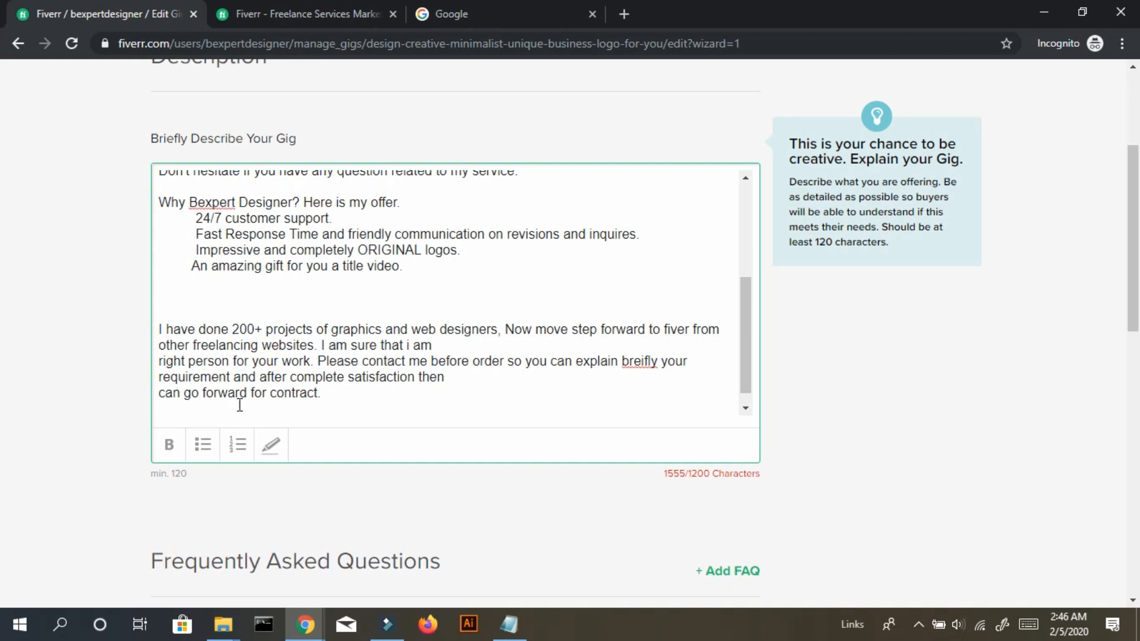
click(239, 445)
text(d)
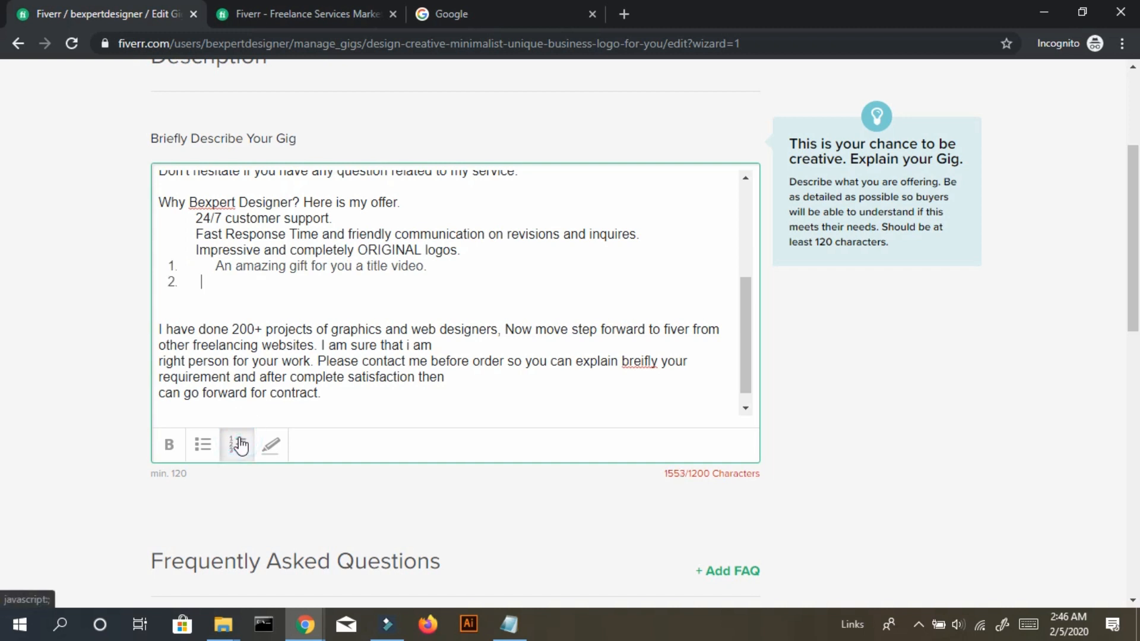
click(239, 445)
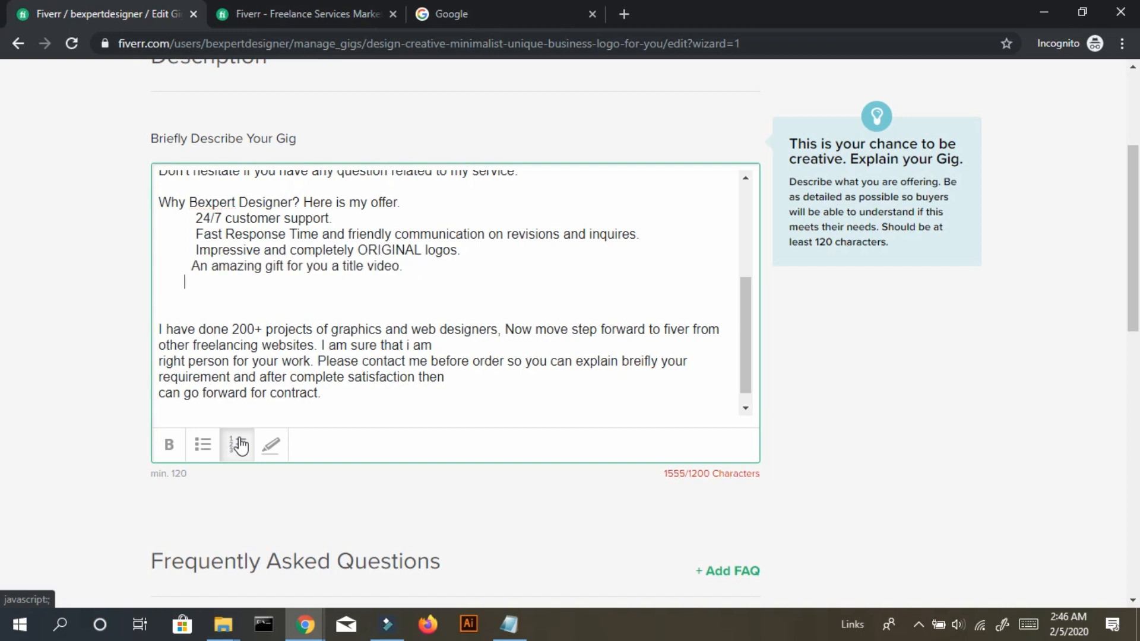
click(179, 218)
click(240, 446)
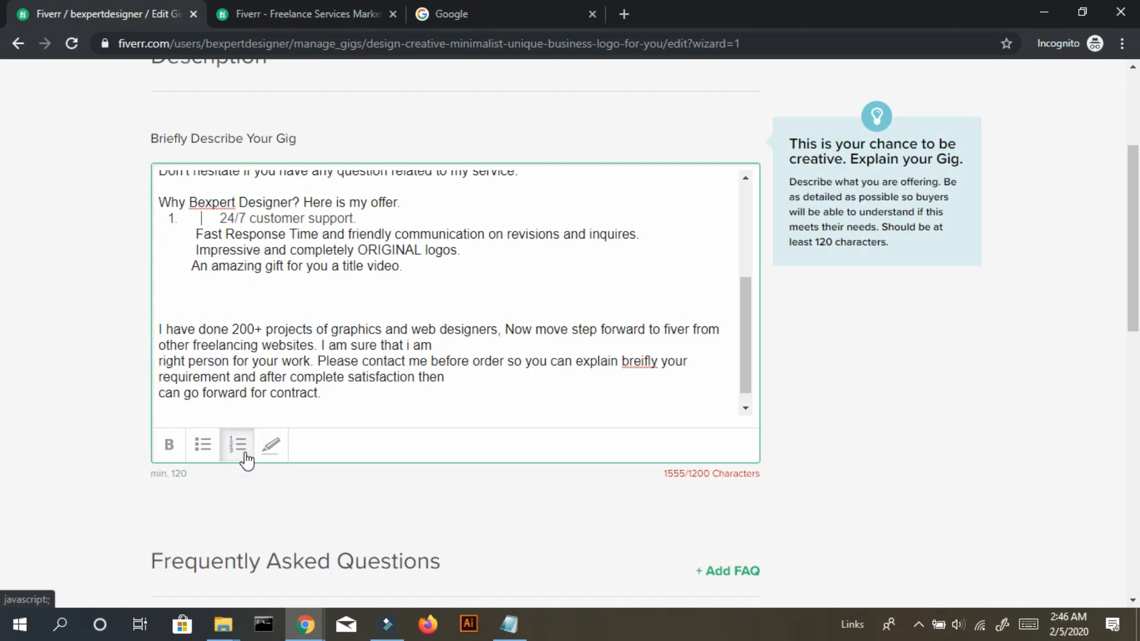
key(Return)
click(245, 455)
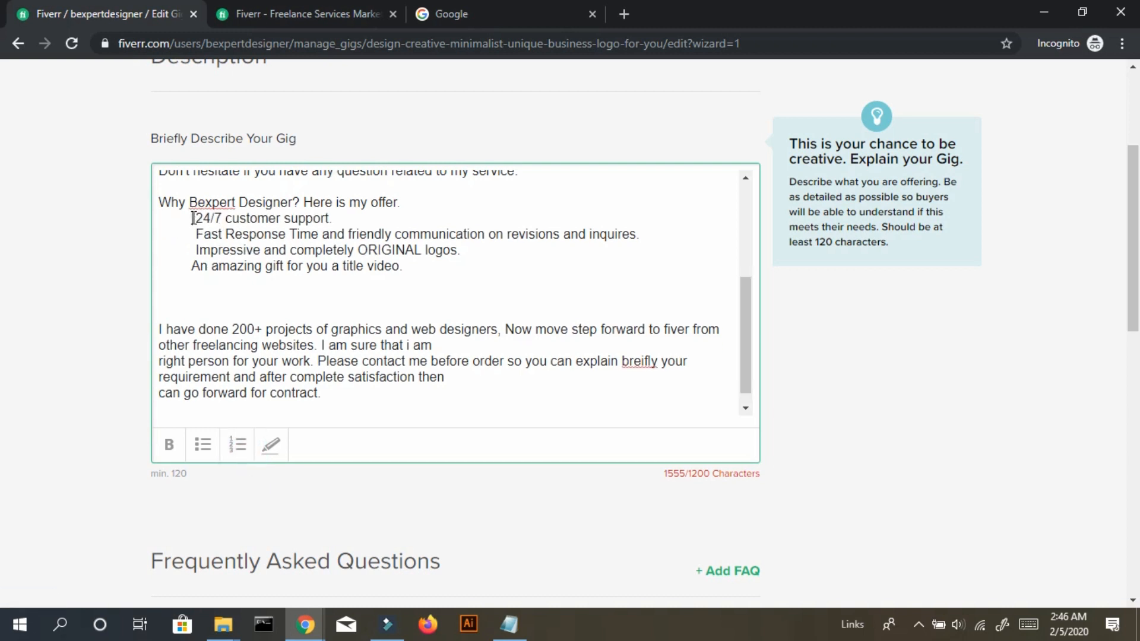
Start a numbered list at "24/7 customer support." and make "Fast Response Time and friendly communication" its second item without leading spaces.
click(237, 446)
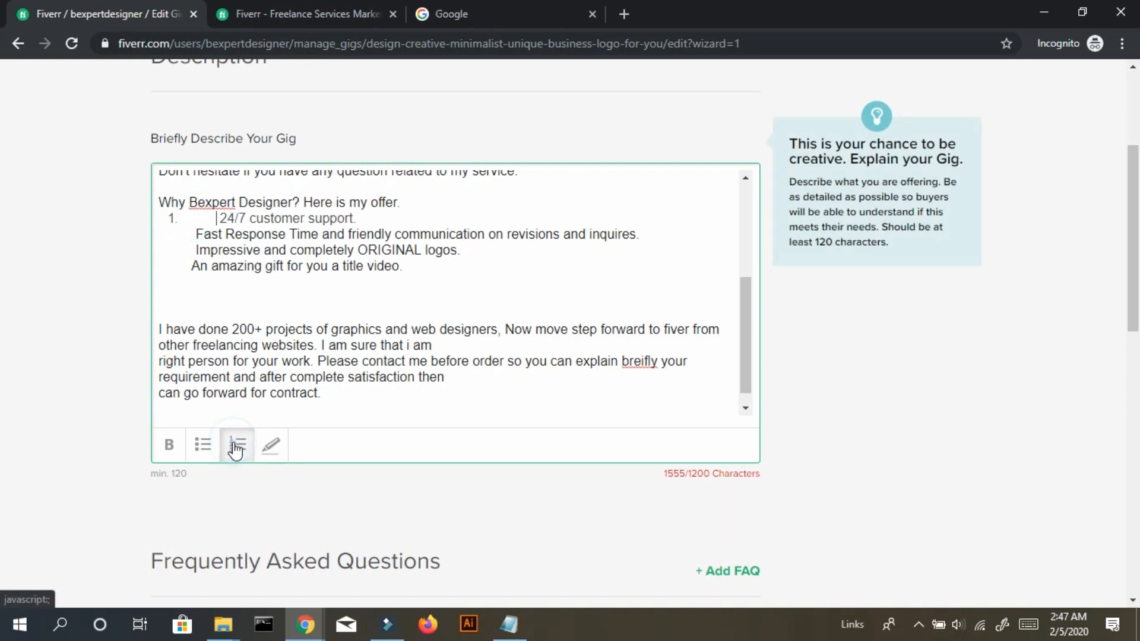
click(366, 216)
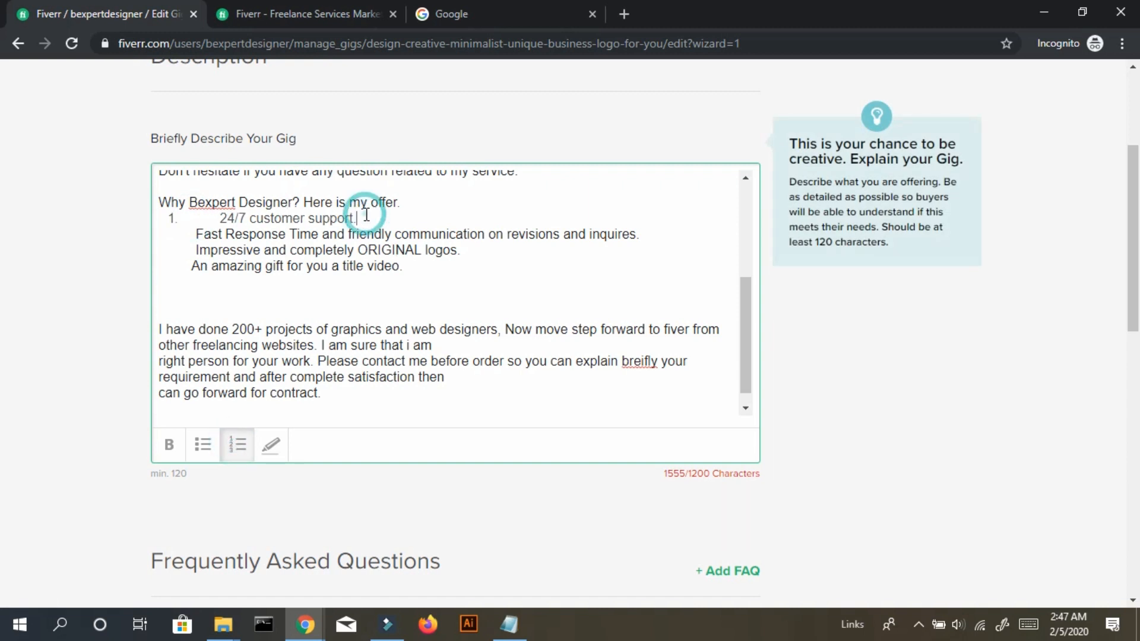
key(Return)
key(BackSpace)
key(BackSpace)
key(BackSpace)
key(BackSpace)
key(BackSpace)
key(BackSpace)
key(BackSpace)
key(BackSpace)
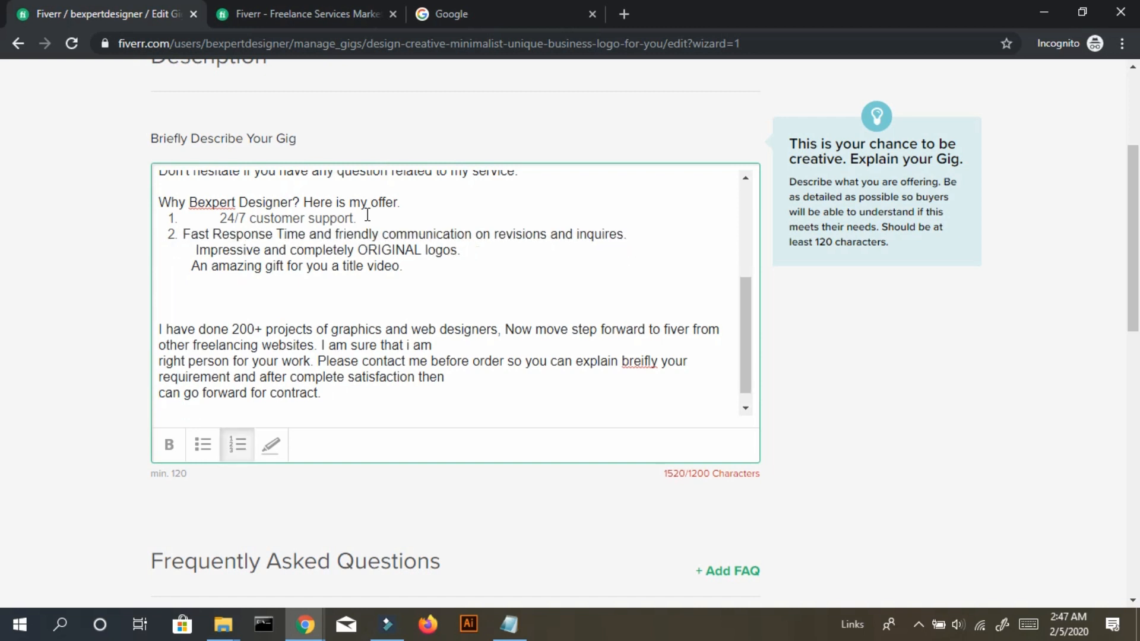
Make "Impressive and completely ORIGINAL logos." the third numbered item and remove its leading spaces.
click(644, 229)
key(Return)
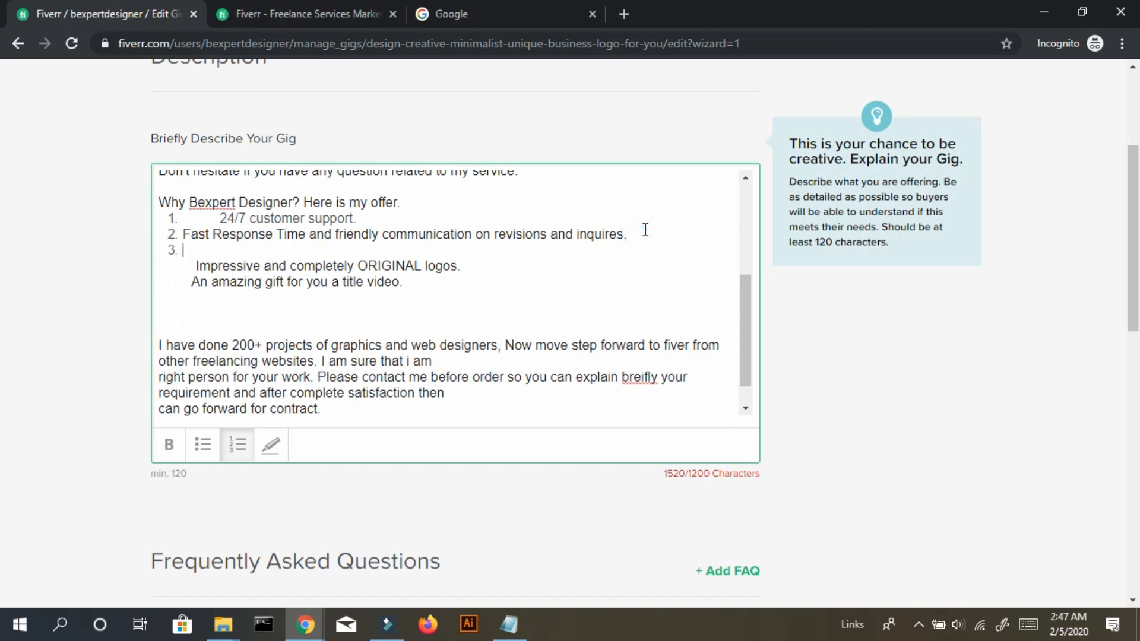
key(Down)
key(Right)
key(Right)
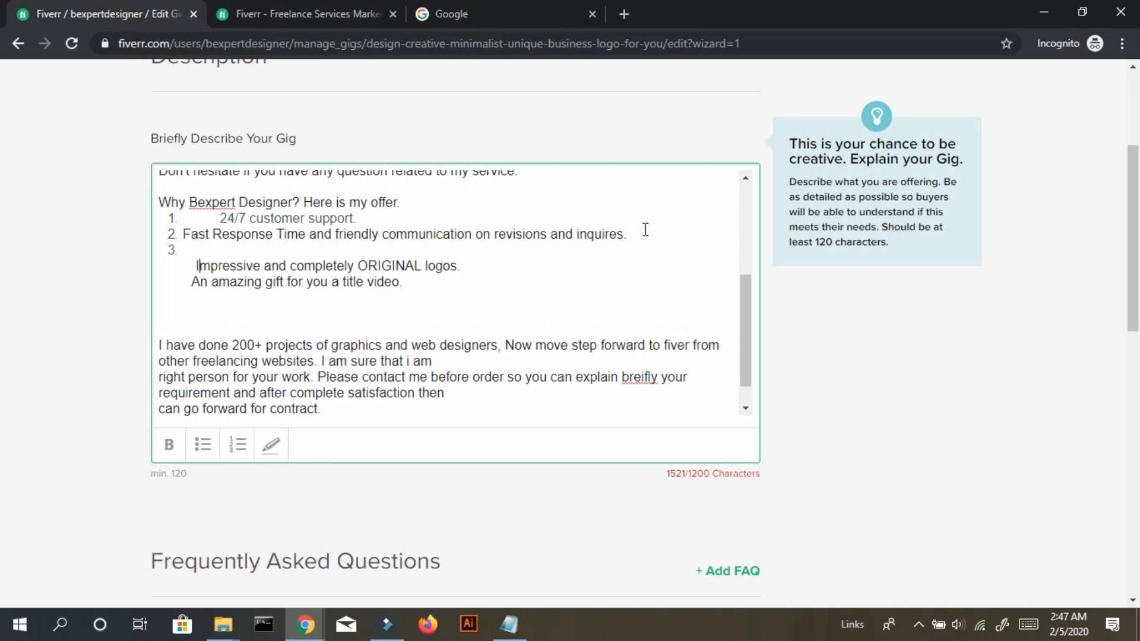
key(BackSpace)
key(BackSpace)
key(BackSpace)
key(BackSpace)
key(BackSpace)
key(BackSpace)
key(BackSpace)
key(BackSpace)
key(BackSpace)
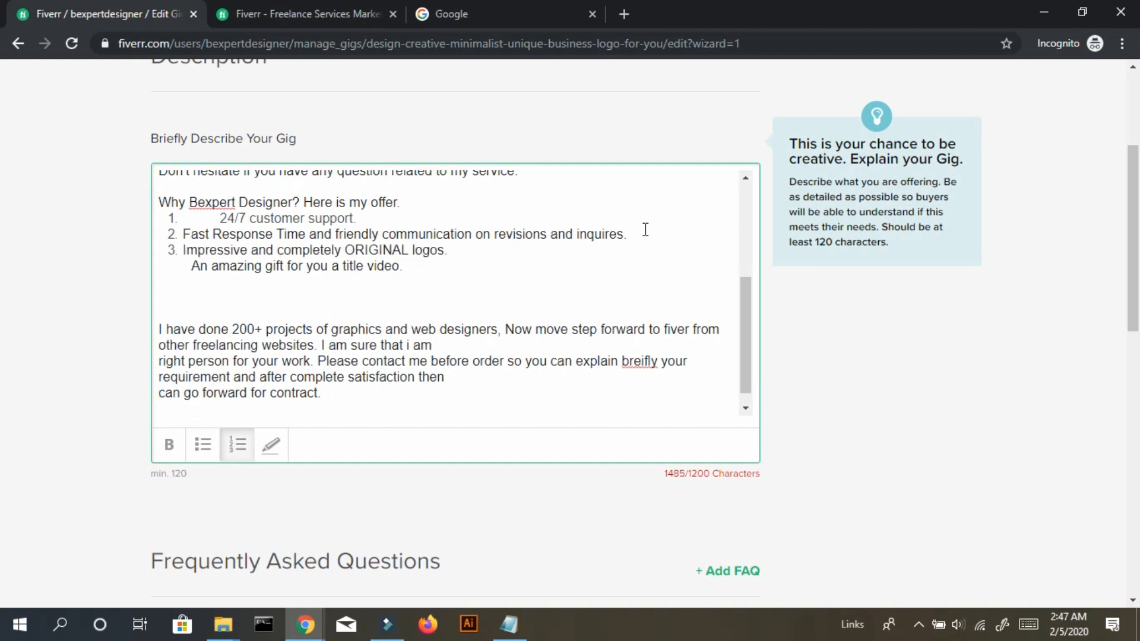
Make "An amazing gift for you a title video." the fourth numbered item without its leading spaces.
click(447, 249)
key(Return)
key(BackSpace)
key(BackSpace)
key(BackSpace)
key(BackSpace)
key(BackSpace)
key(BackSpace)
key(BackSpace)
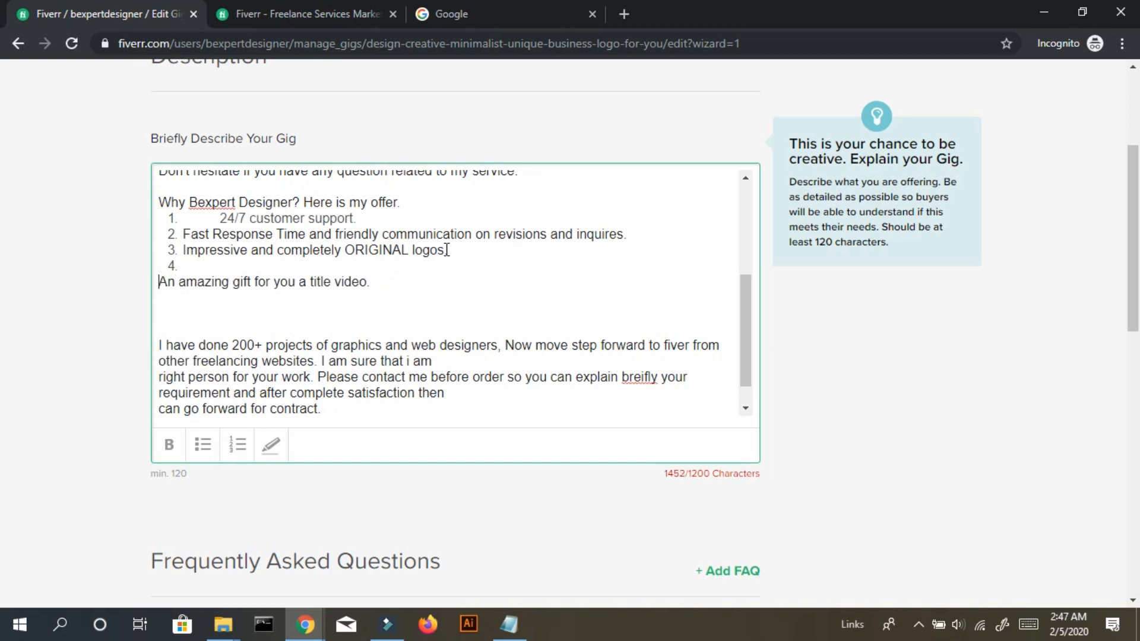
key(BackSpace)
key(Up)
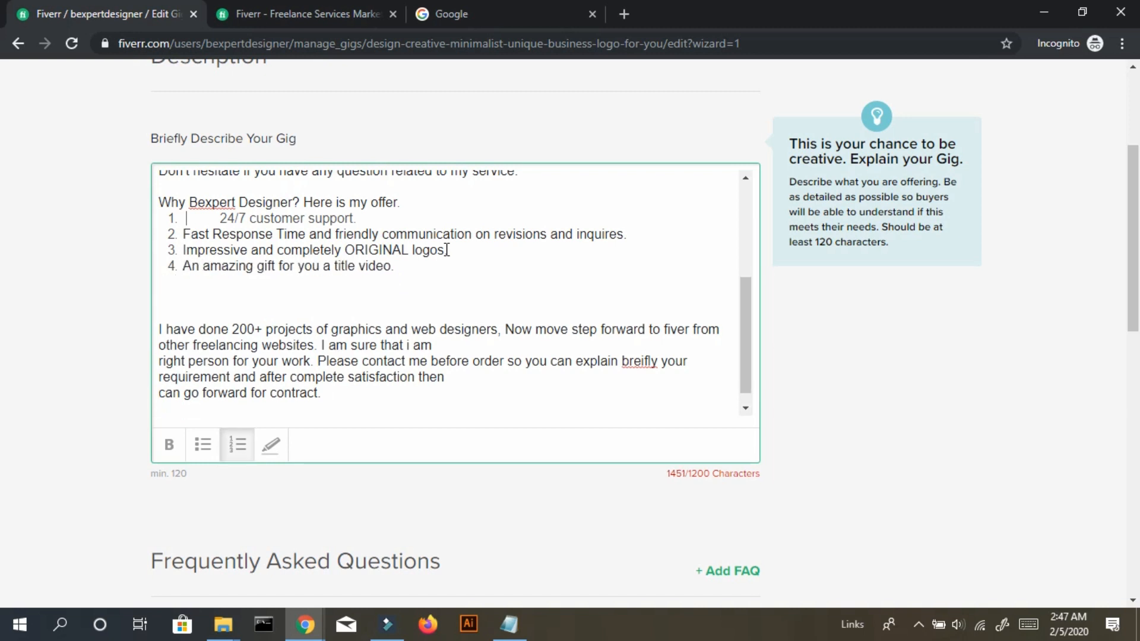
Delete the leading spaces before "24/7 customer support." so that it aligns with the other numbered items.
key(BackSpace)
key(BackSpace)
key(BackSpace)
key(BackSpace)
key(BackSpace)
key(BackSpace)
key(BackSpace)
key(BackSpace)
key(BackSpace)
key(BackSpace)
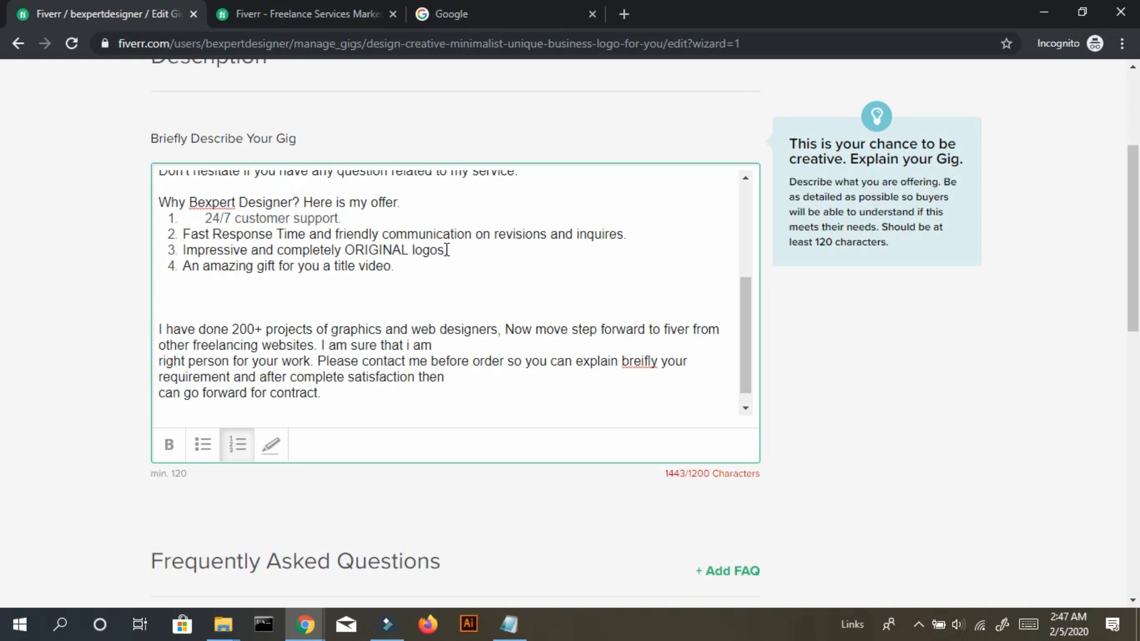
key(BackSpace)
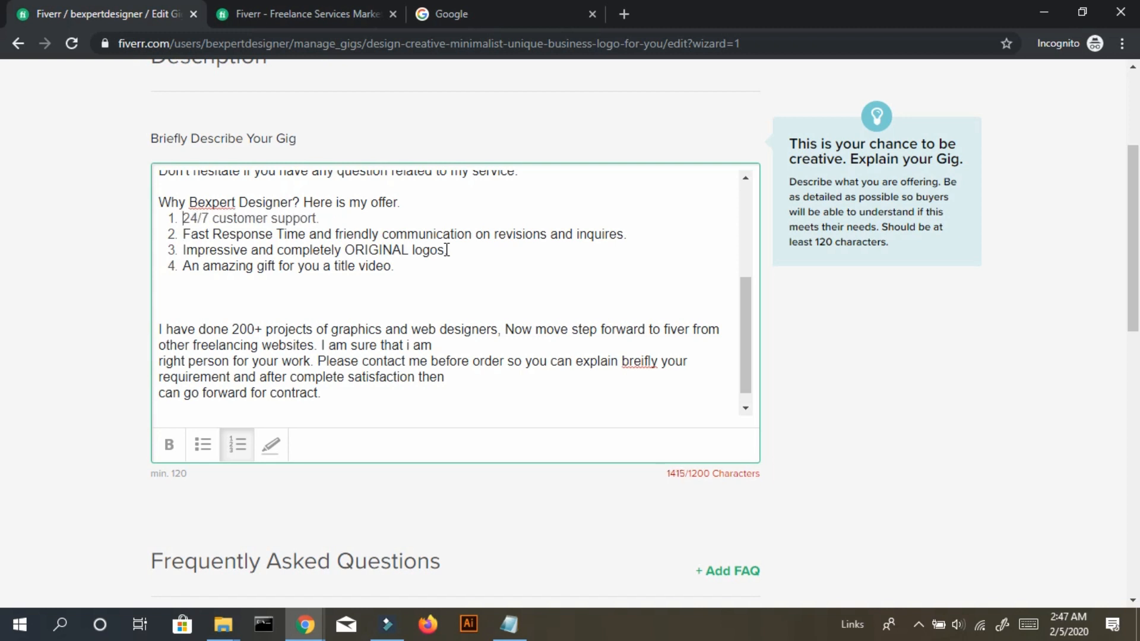
Bold the heading "Why Bexpert Designer? Here is my offer." and add a bold "About me" heading above the "I have done 200+ projects" paragraph.
triple_click(415, 202)
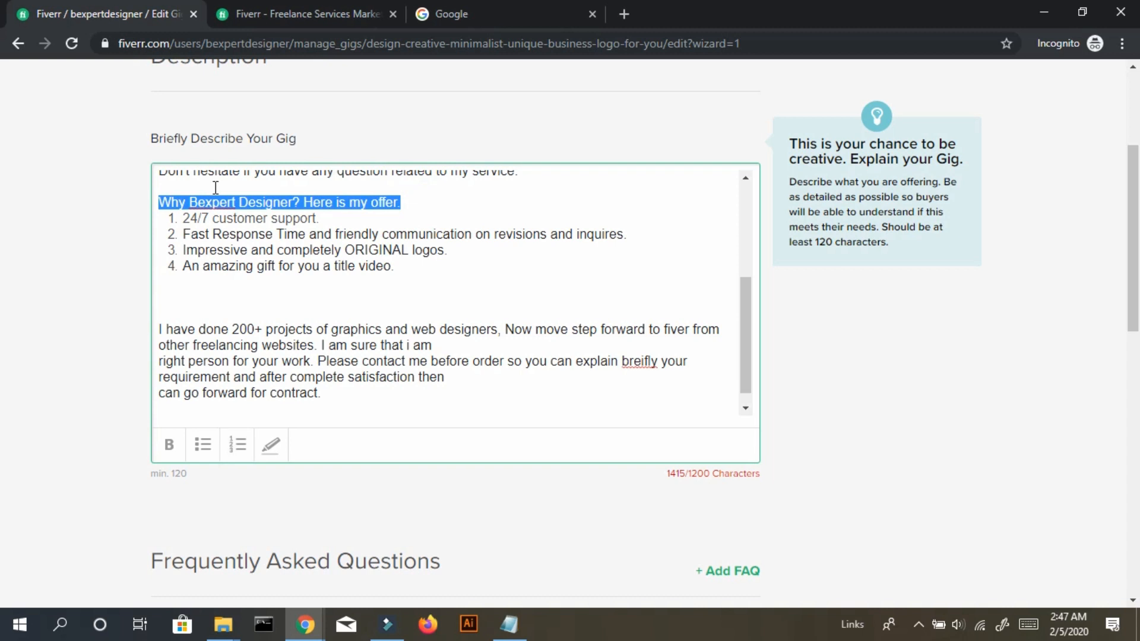
click(168, 444)
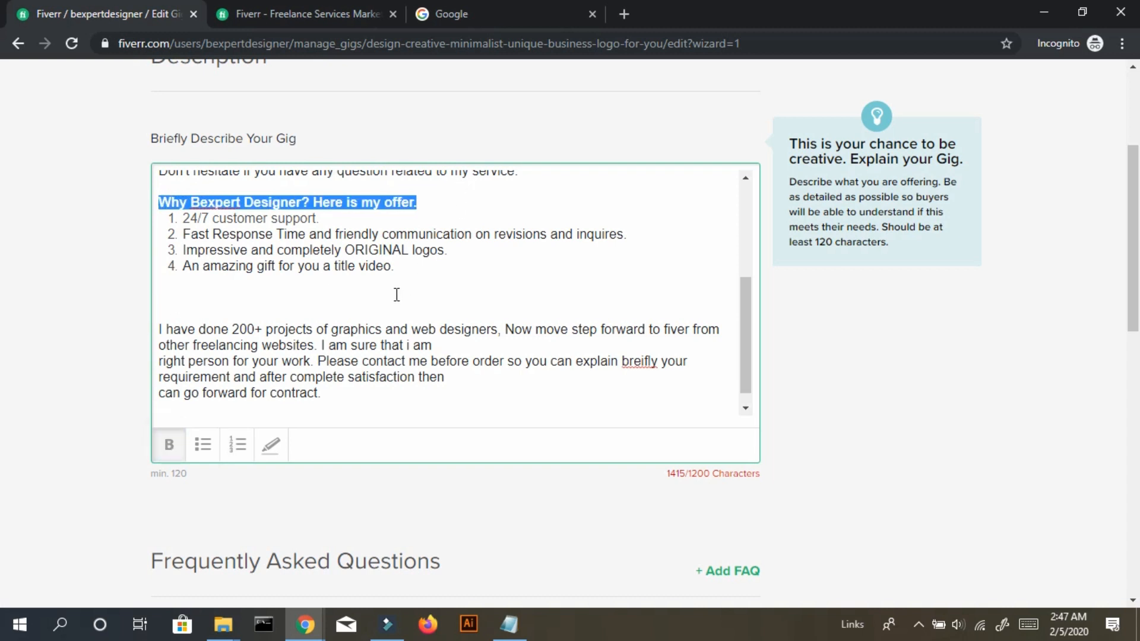
click(273, 315)
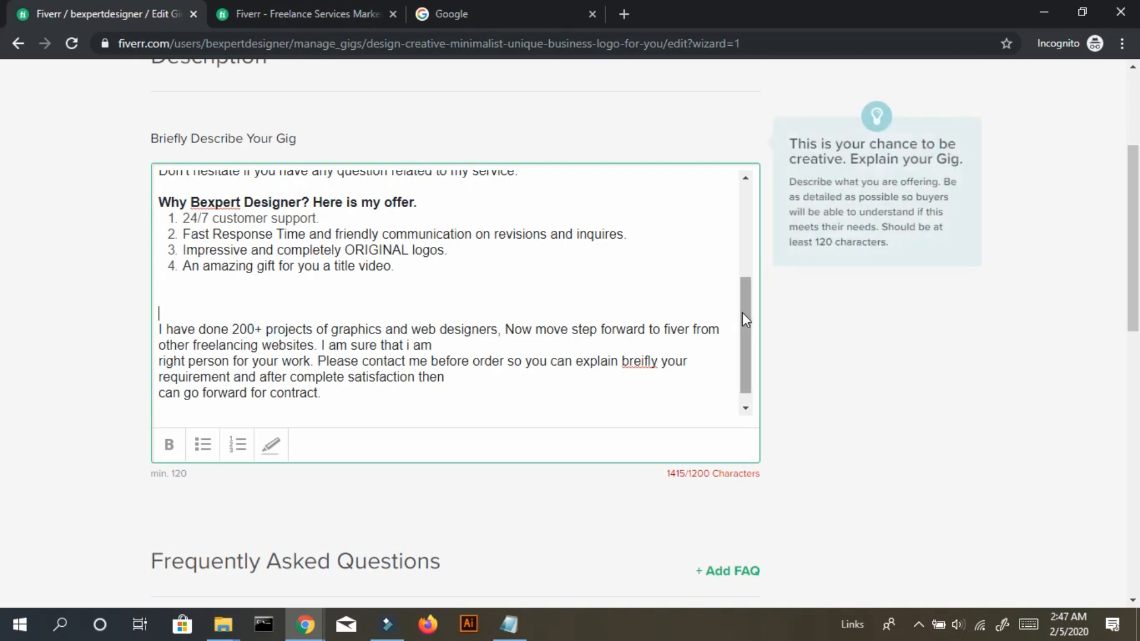
text(About )
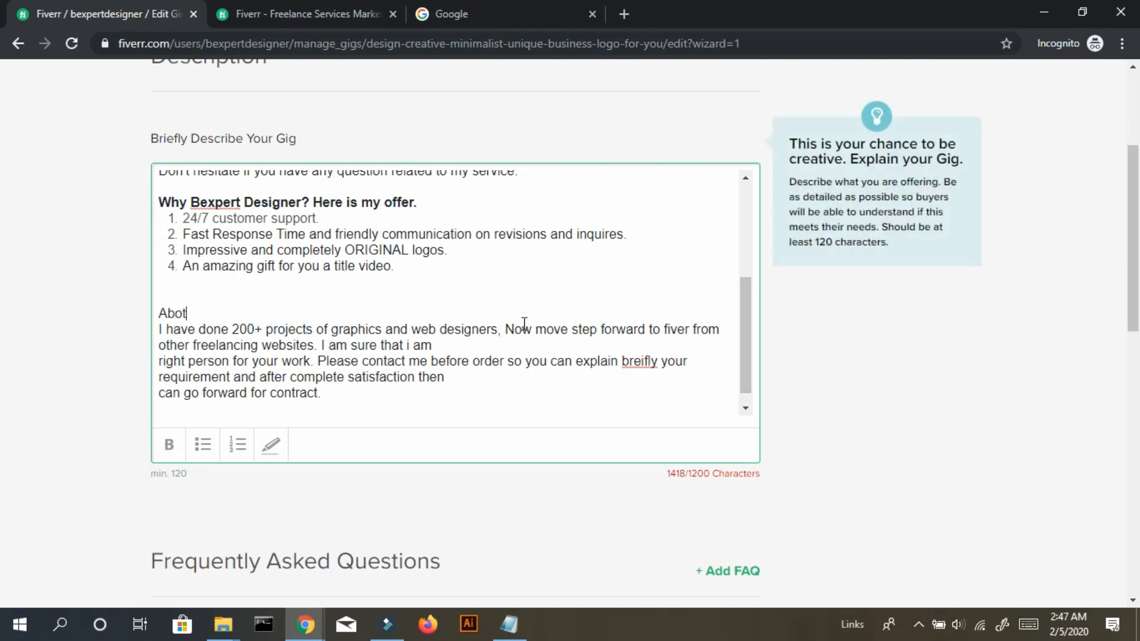
text(me)
key(Return)
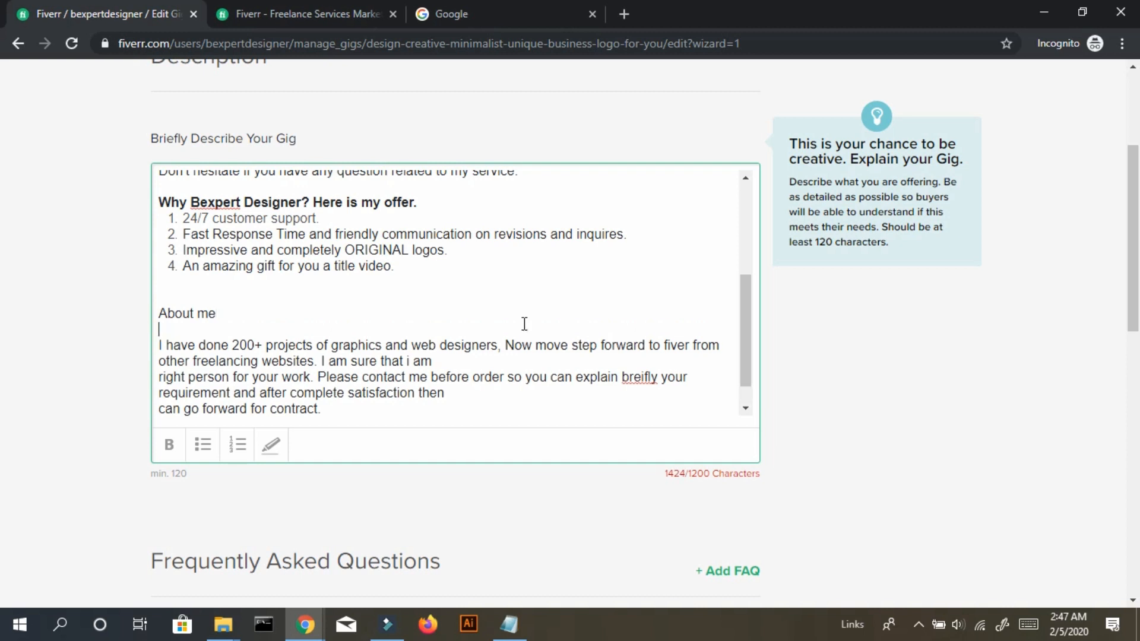
key(shift+End)
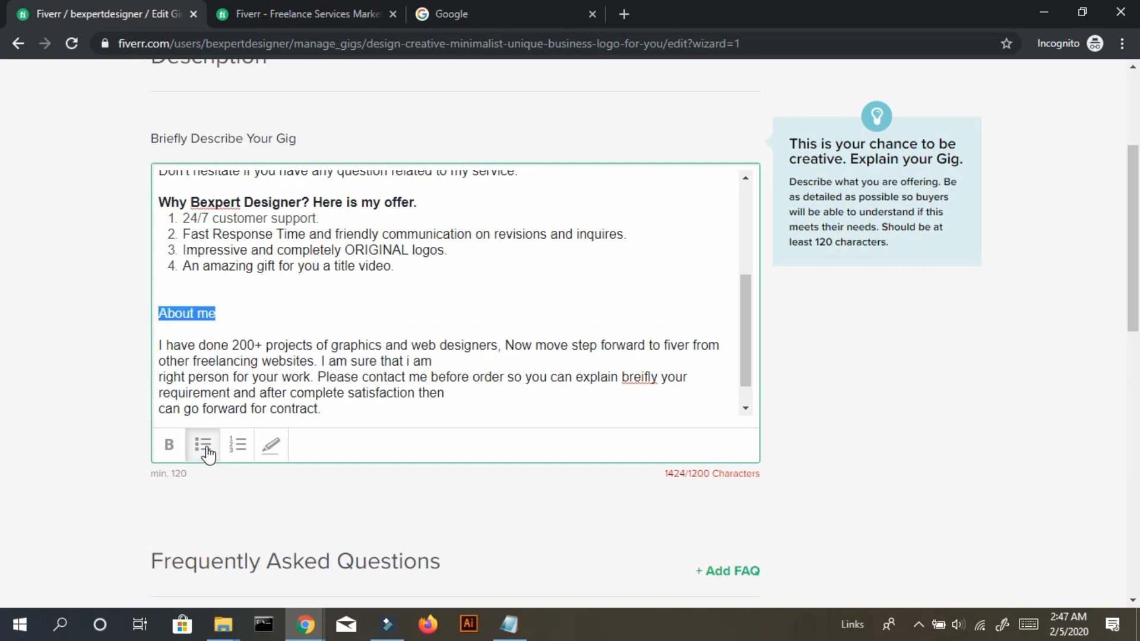
click(175, 452)
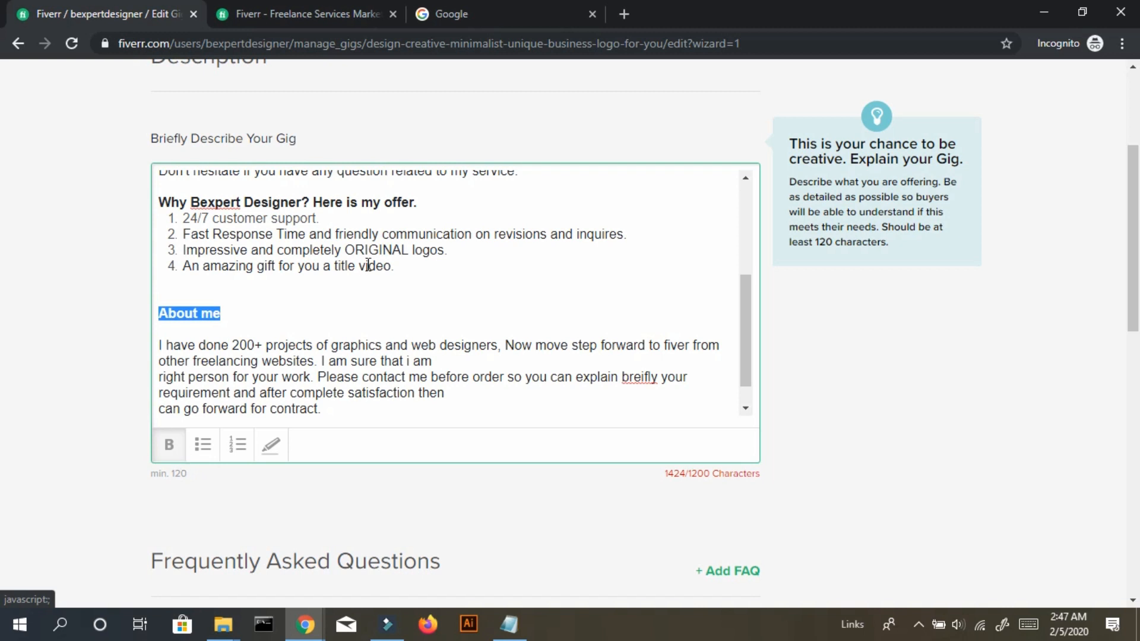
Remove the line break after "I focus on" in the description's second paragraph so the sentence runs on.
click(290, 329)
key(Up)
key(ctrl+Home)
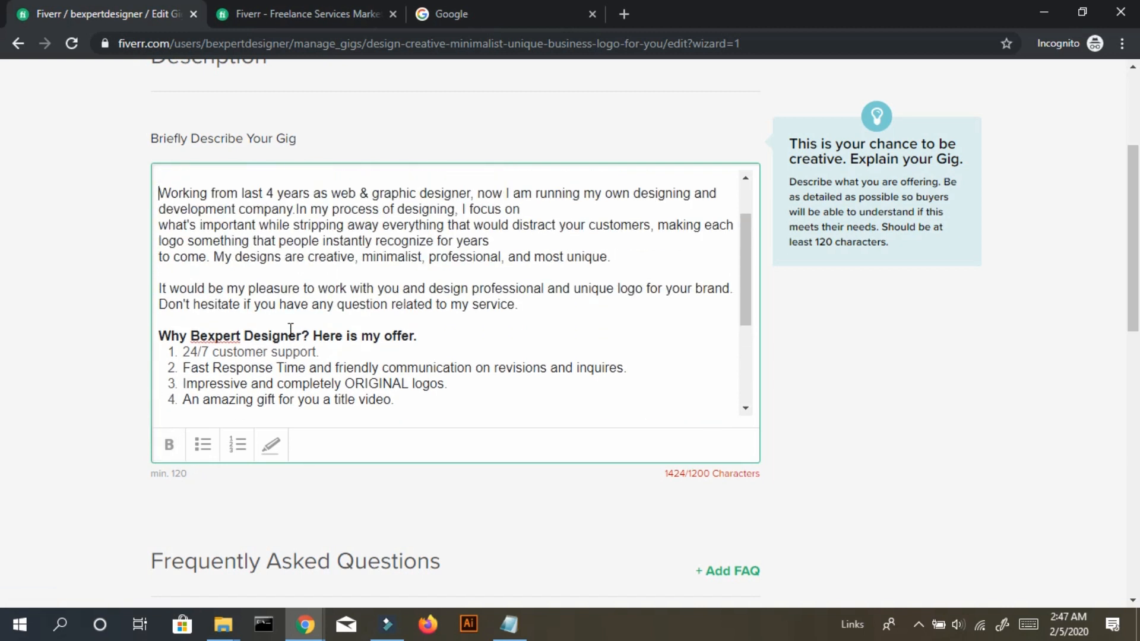
key(BackSpace)
key(Down)
key(Down)
key(Down)
key(Up)
key(Up)
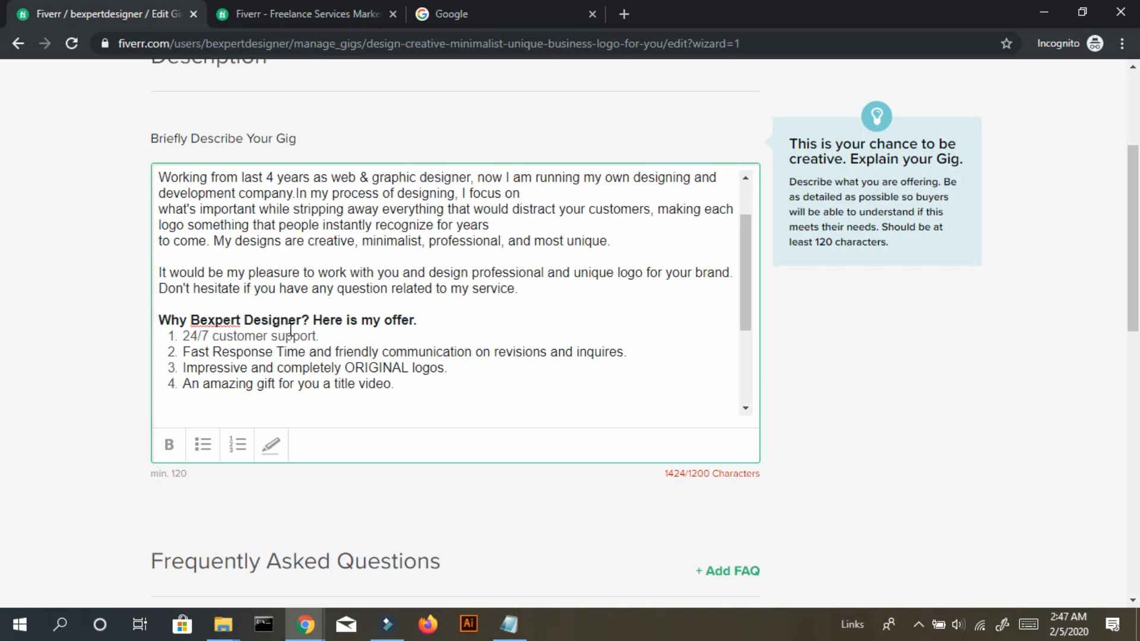
key(BackSpace)
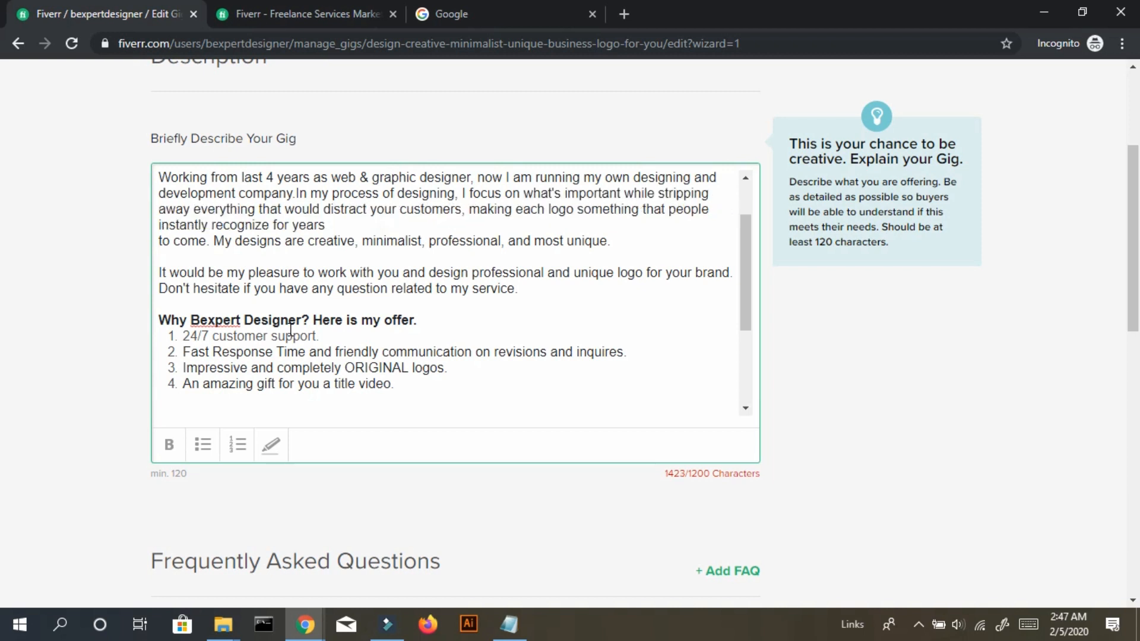
Insert a blank line between the opening paragraph ending in "immediately." and the "Working from last 4 years" paragraph.
key(Up)
key(Up)
key(Up)
key(Up)
key(Up)
key(Up)
key(Up)
key(Down)
key(Down)
key(Down)
key(Down)
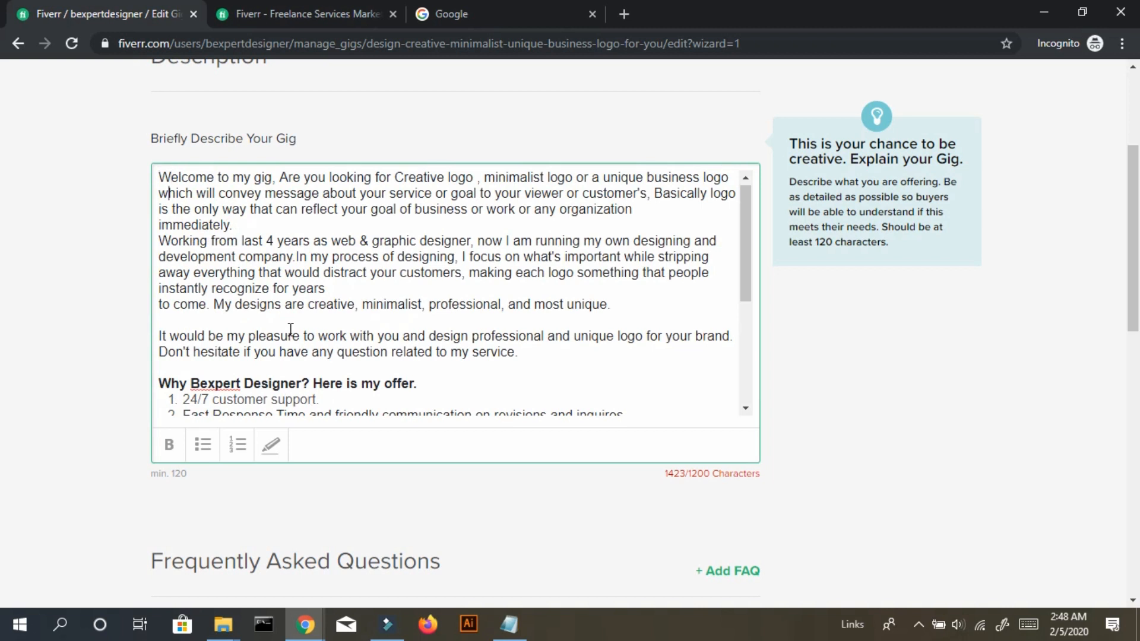
key(Return)
key(Up)
key(Up)
key(Up)
key(Up)
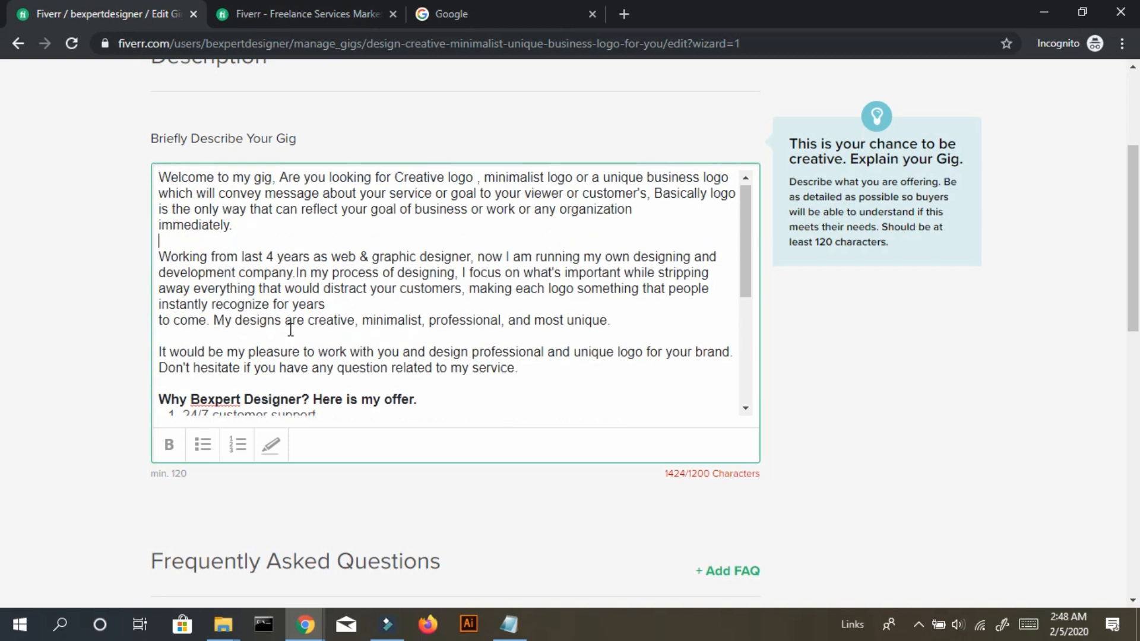
Review the description's opening paragraph, highlighting its keyword phrase "minimalist logo" and the wording about conveying the message.
key(Right)
key(Right)
key(Right)
key(Right)
key(Right)
key(Right)
key(Right)
key(Right)
key(Right)
key(Right)
key(Right)
key(Right)
key(Right)
key(Right)
key(Right)
key(Right)
key(Right)
key(Right)
key(Right)
key(Right)
key(Right)
key(Up)
click(486, 177)
drag(485, 178, 574, 178)
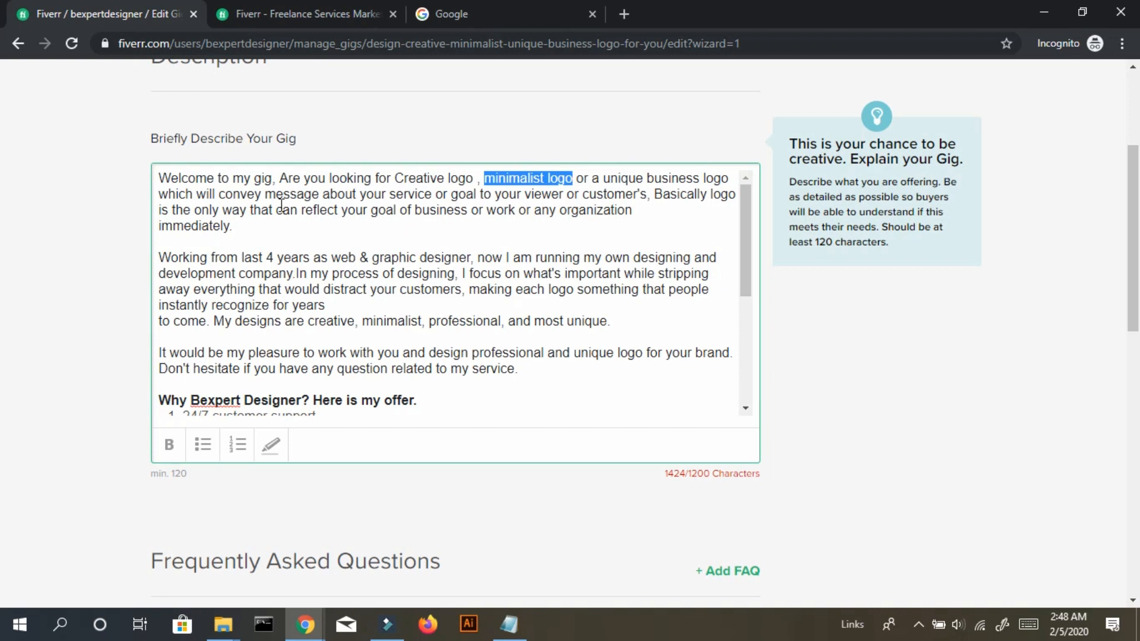
drag(168, 194, 327, 178)
click(391, 200)
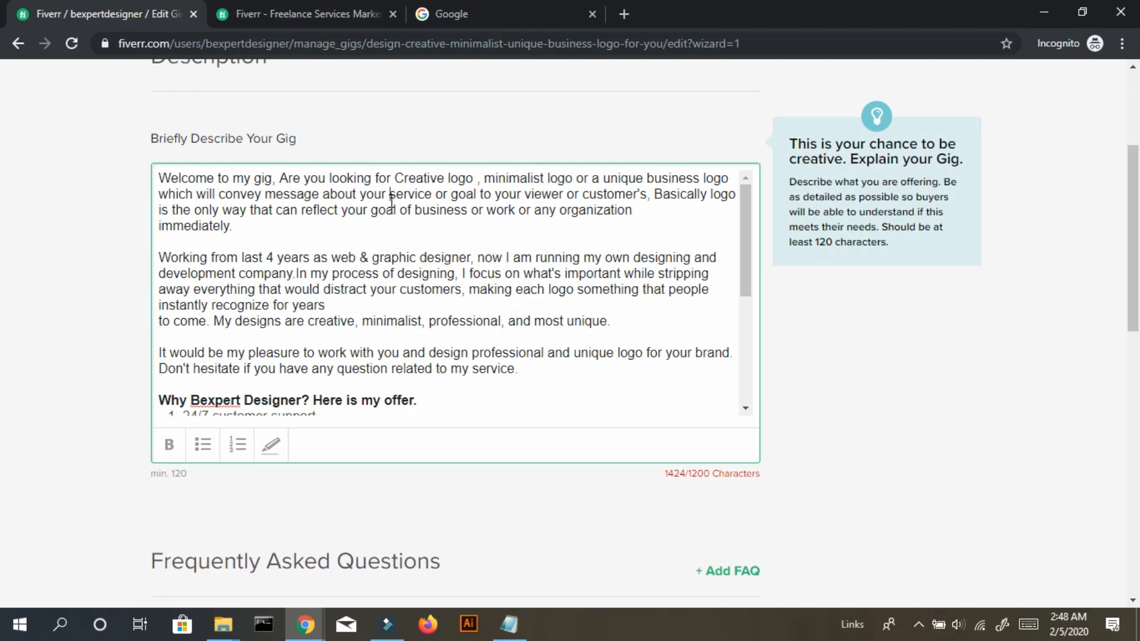
Remove the line break after "instantly recognize for years" so the sentence runs on into "to come" with a single space.
click(270, 257)
drag(269, 257, 509, 257)
click(496, 255)
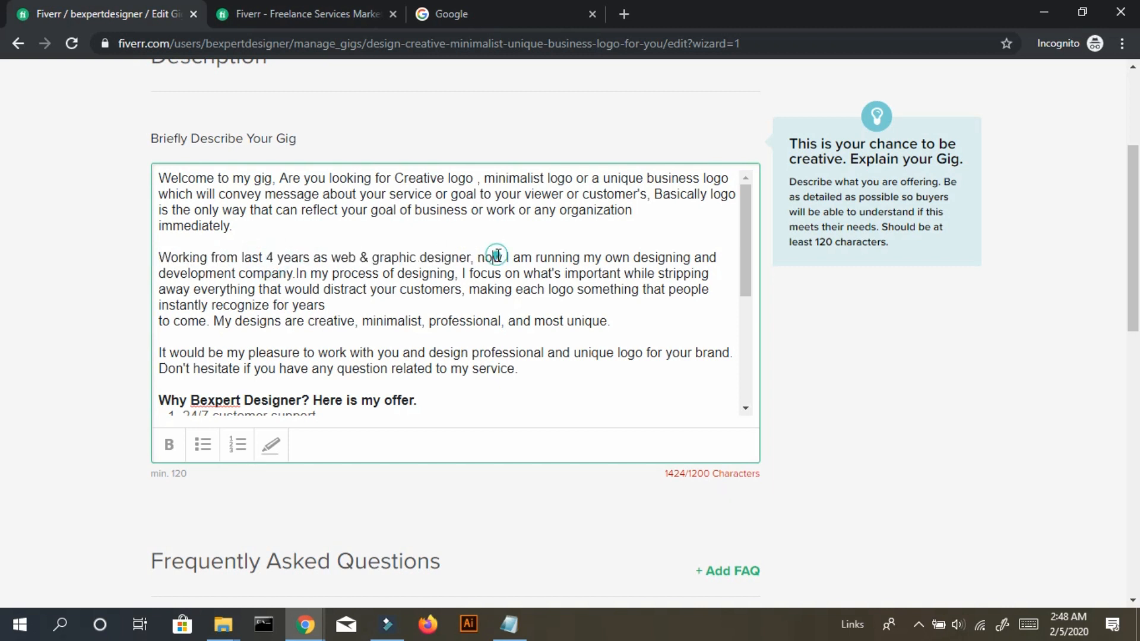
click(300, 274)
drag(300, 273, 505, 274)
click(504, 274)
click(417, 311)
key(Delete)
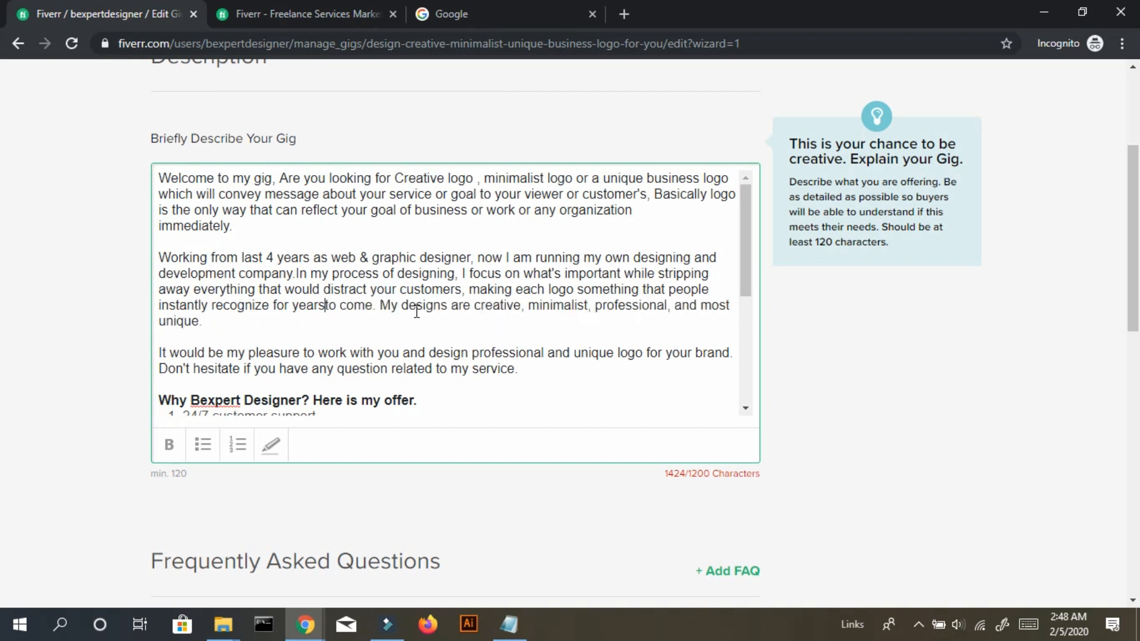
Review the sentence starting "My designs are creative" and the paragraph starting "It would be my pleasure", highlighting each.
drag(384, 305, 511, 308)
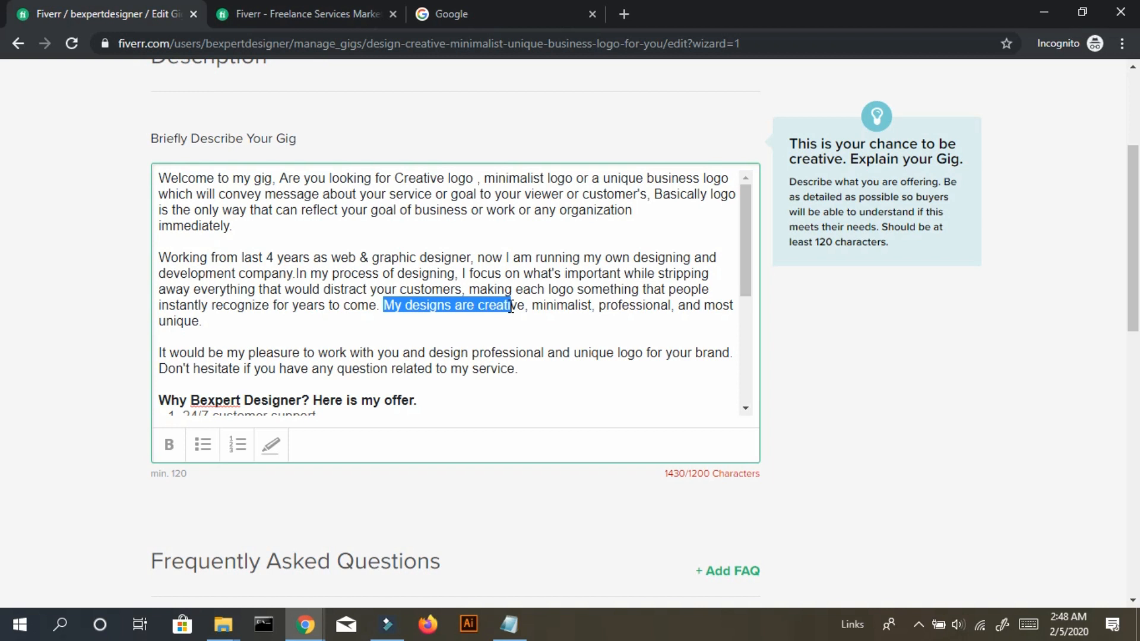
click(437, 360)
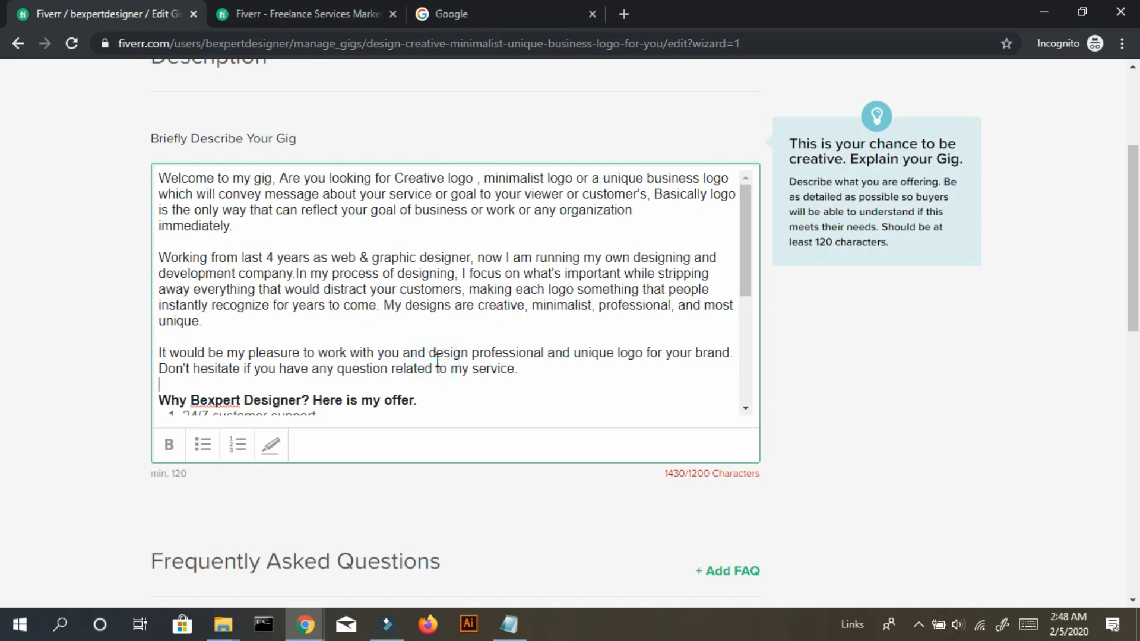
key(Down)
key(Down)
key(Down)
key(Down)
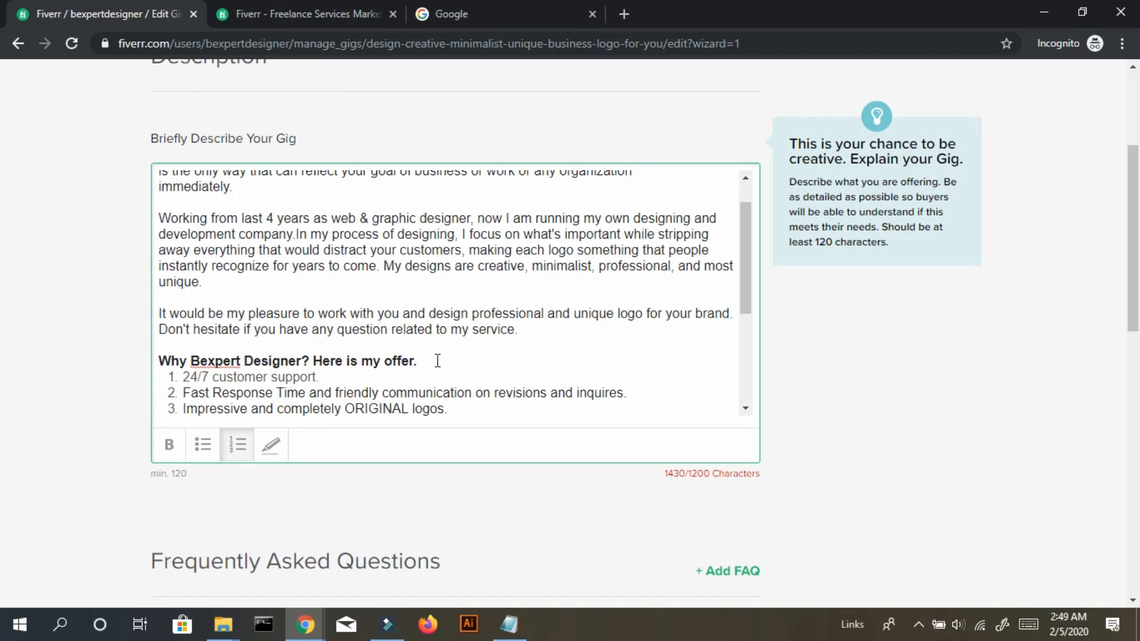
click(183, 327)
drag(193, 322, 160, 313)
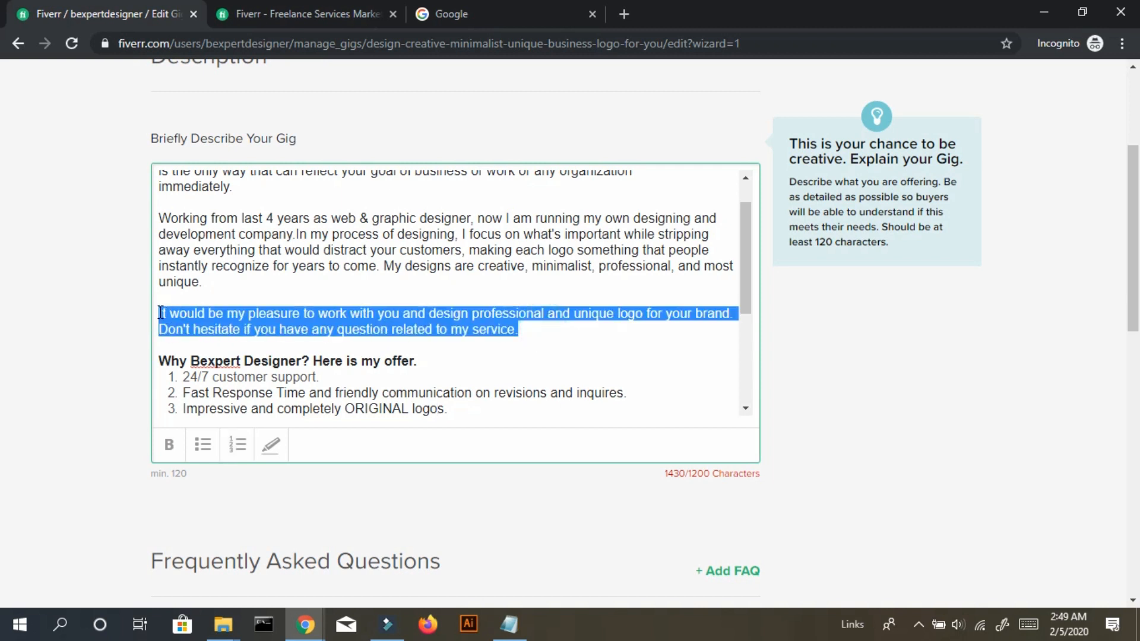
drag(742, 230, 745, 273)
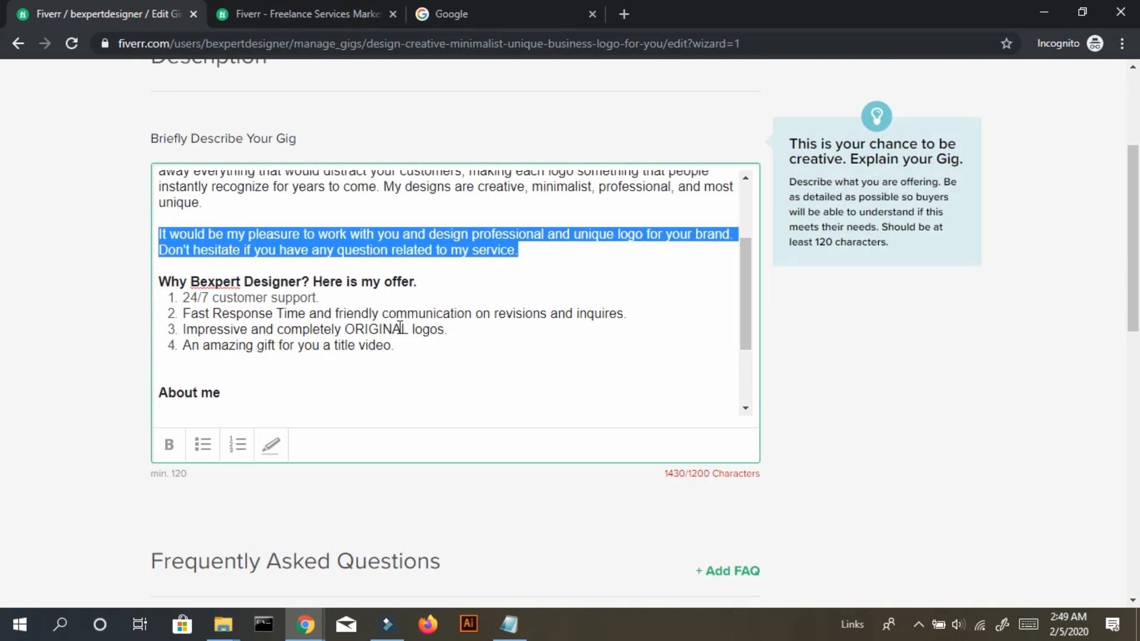
Insert a blank line between the heading "Why Bexpert Designer? Here is my offer." and the numbered list.
drag(428, 356, 168, 268)
click(315, 272)
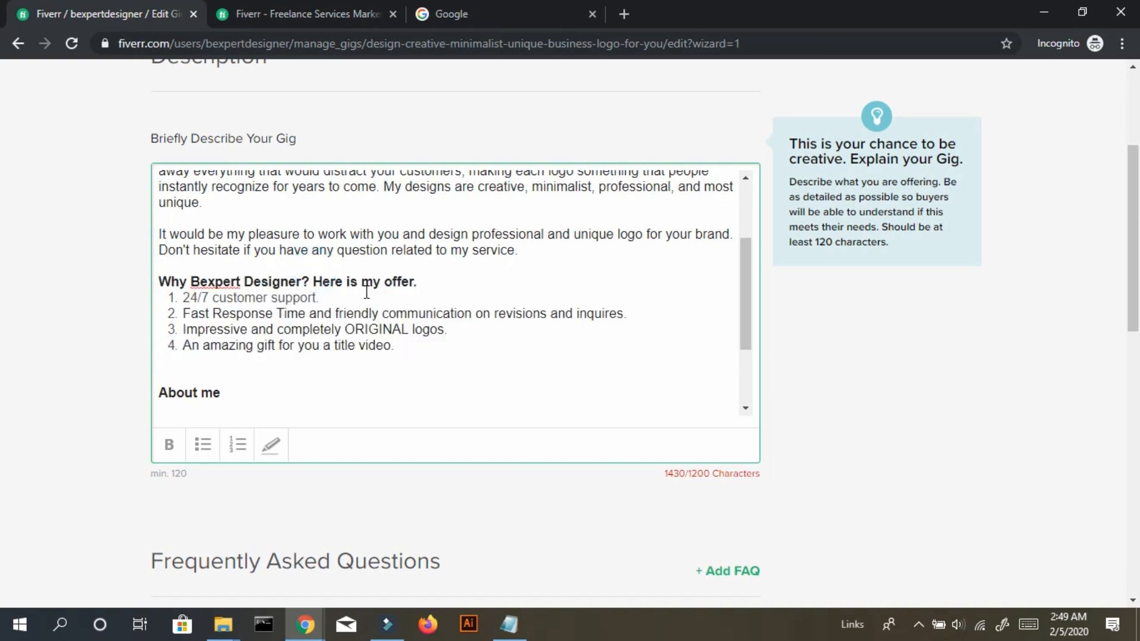
click(425, 281)
key(Return)
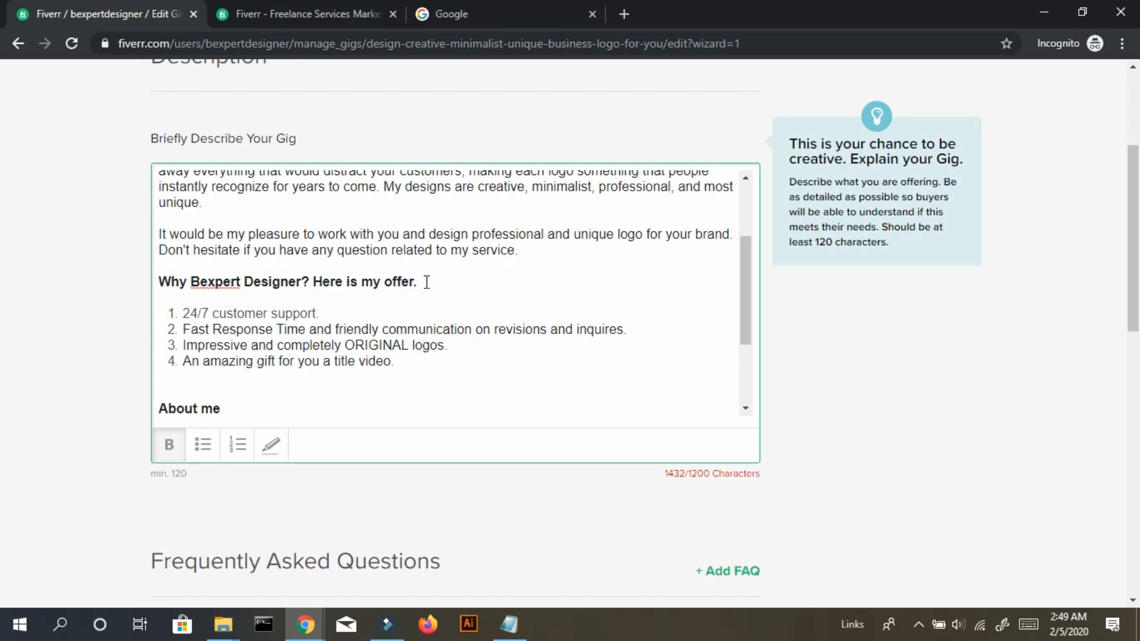
Review the numbered offer list, the "About me" paragraph and the closing signature at the end of the description.
drag(365, 309, 185, 306)
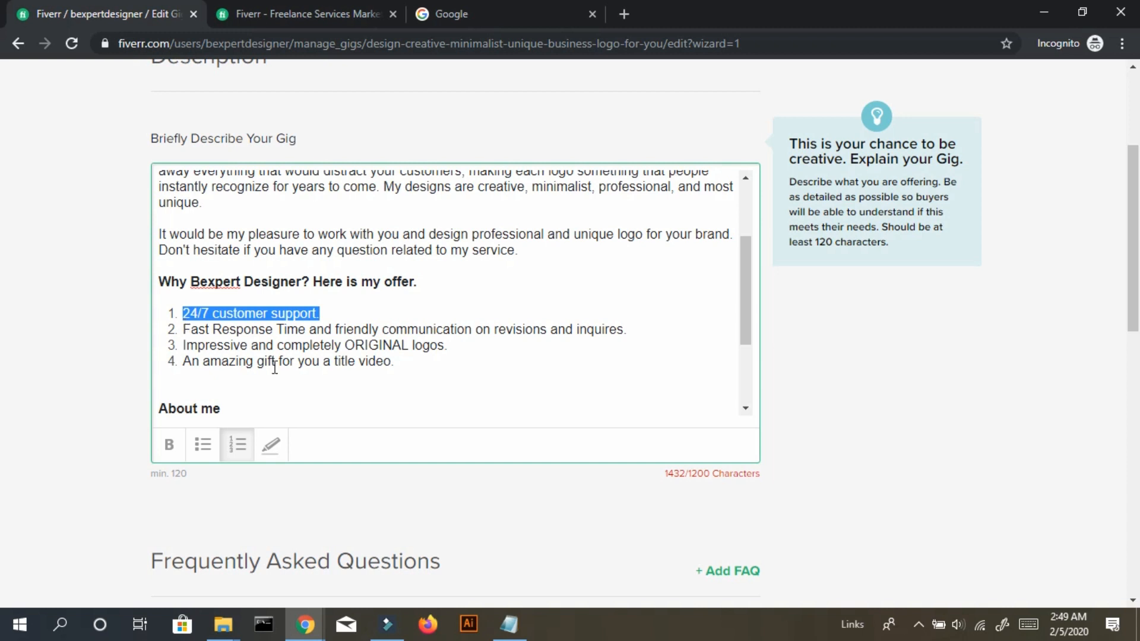
click(427, 301)
key(Down)
key(Down)
key(Down)
key(Down)
key(Down)
key(Down)
key(ctrl+End)
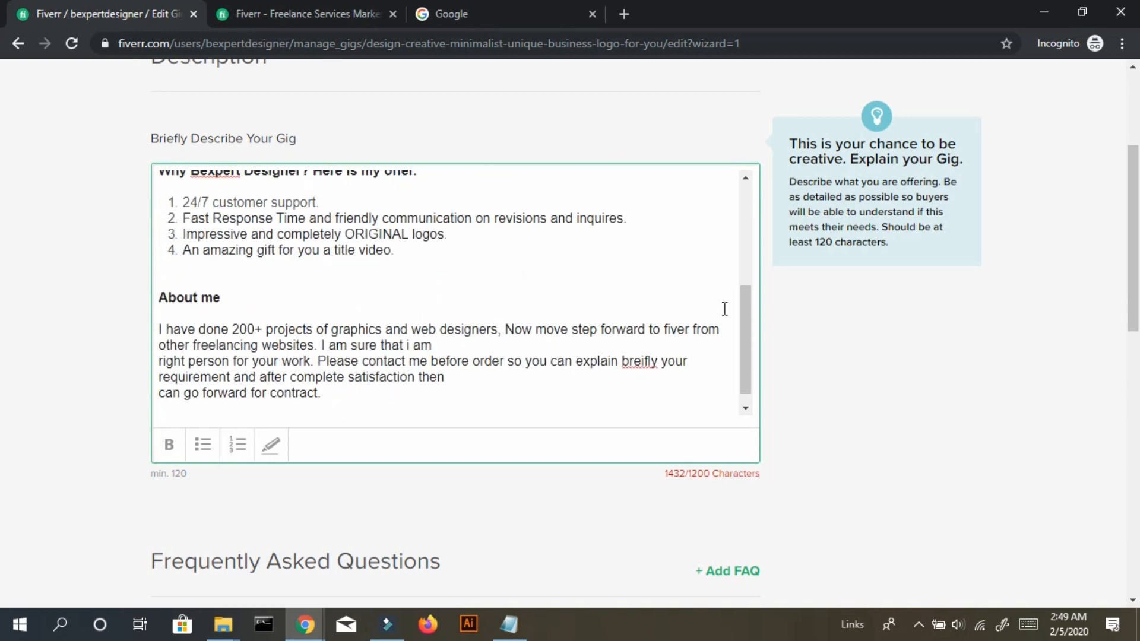
drag(746, 346, 744, 349)
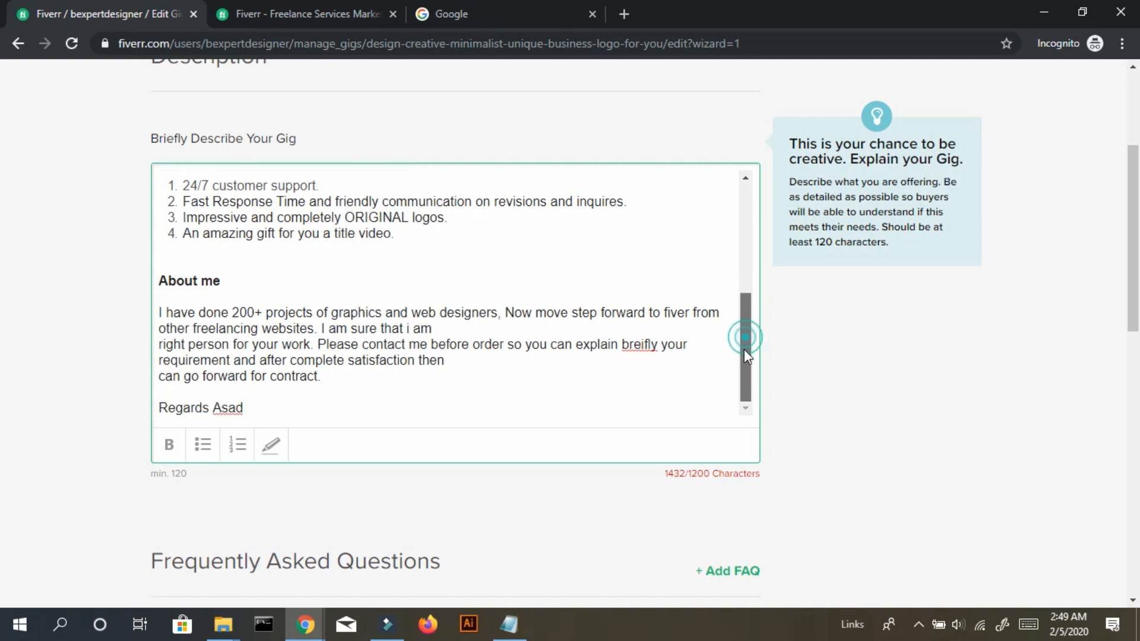
click(640, 396)
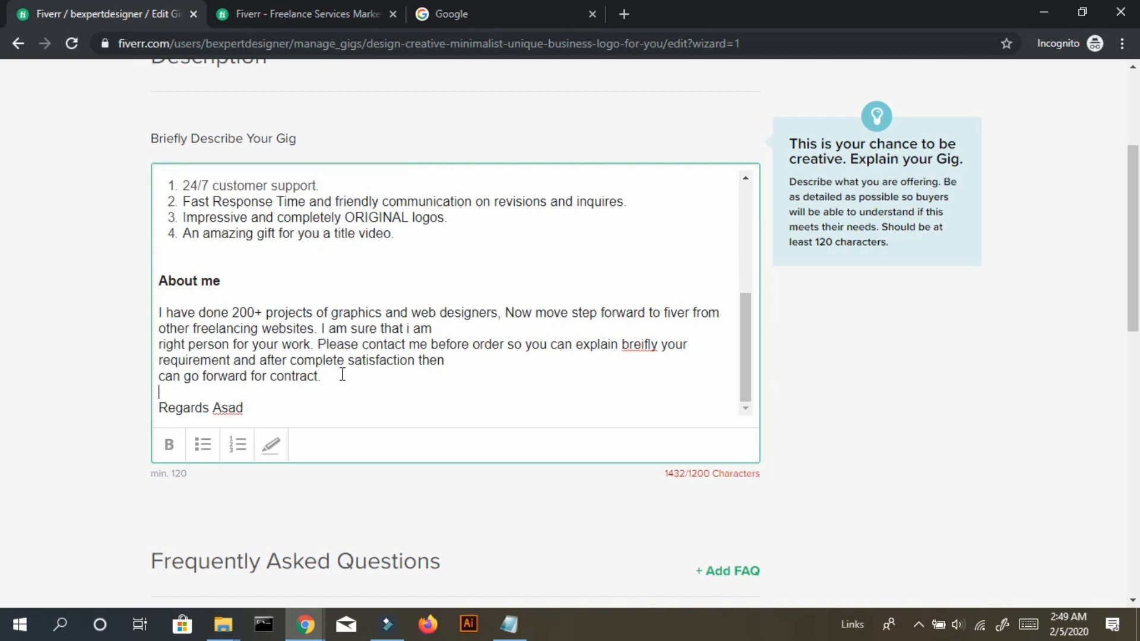
Remove the blank line below the "About me" heading and one of the blank lines above it.
click(176, 291)
key(BackSpace)
key(Up)
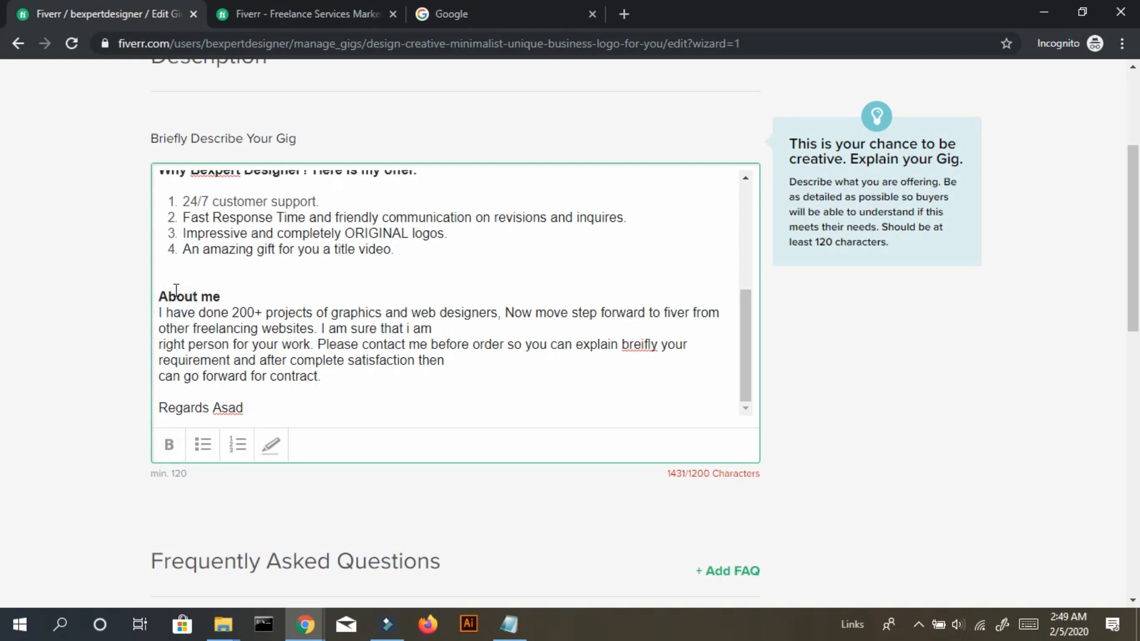
key(BackSpace)
Try to remove the blank line above the "It would be my pleasure" paragraph.
key(Up)
key(Up)
key(Up)
key(Up)
key(Up)
key(Up)
key(Up)
key(Up)
key(Up)
key(Up)
key(Up)
key(Up)
key(Up)
key(Up)
key(Up)
key(Down)
key(Down)
key(Down)
key(Down)
key(Up)
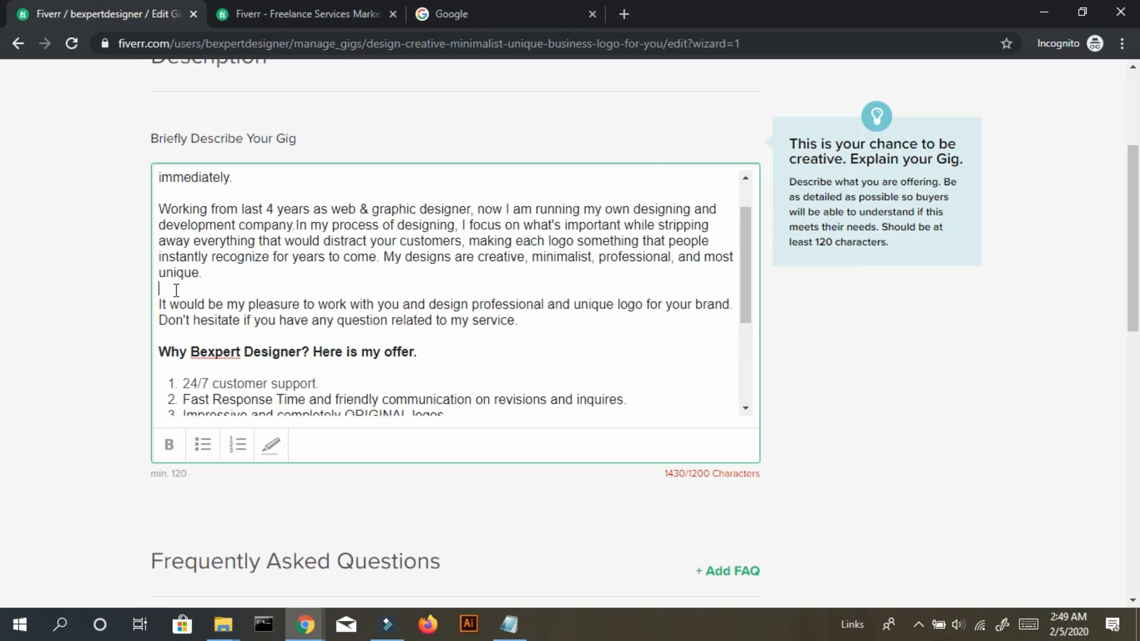
key(BackSpace)
key(ctrl+z)
key(ctrl+z)
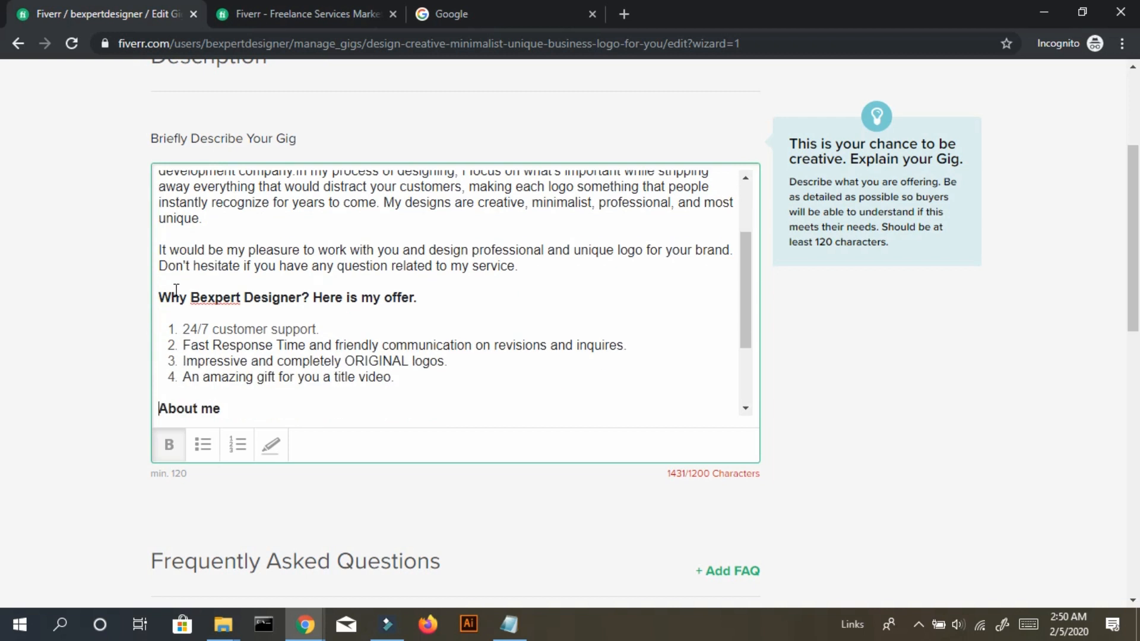
Remove the line breaks after "I am sure that i am" and "complete satisfaction then" so the "About me" text runs on.
key(ctrl+End)
key(Up)
key(Up)
key(Up)
key(Down)
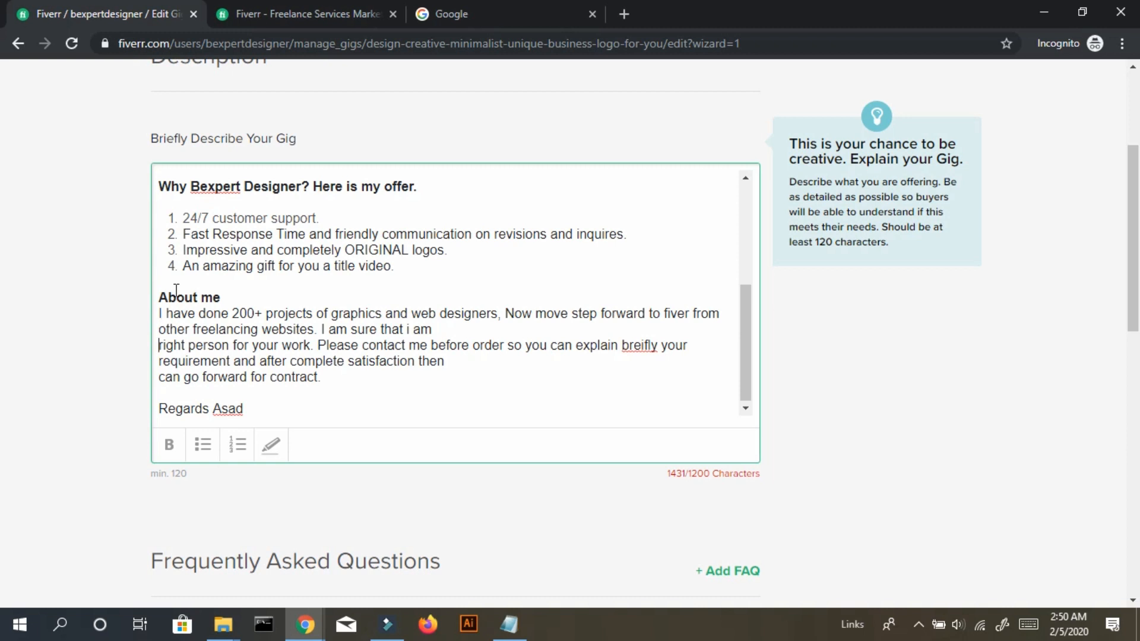
key(BackSpace)
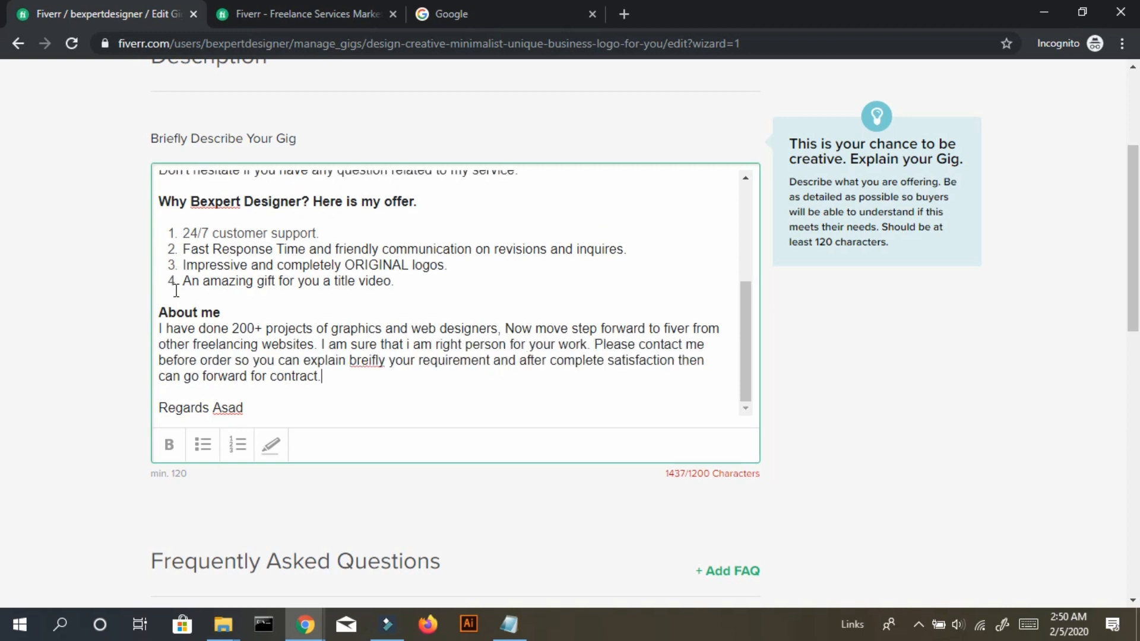
Delete the "About me" paragraph's last sentence, from "Please contact me before order" to "can go forward for contract.".
key(shift+Up)
key(shift+Right)
key(shift+Right)
key(shift+Right)
key(shift+Right)
key(shift+Right)
key(shift+Right)
key(shift+Right)
key(shift+Right)
key(shift+Right)
key(shift+Right)
key(shift+Right)
key(shift+Right)
key(shift+Right)
key(shift+Right)
key(shift+Right)
key(shift+Right)
key(shift+Right)
key(shift+Right)
key(shift+Right)
key(shift+Right)
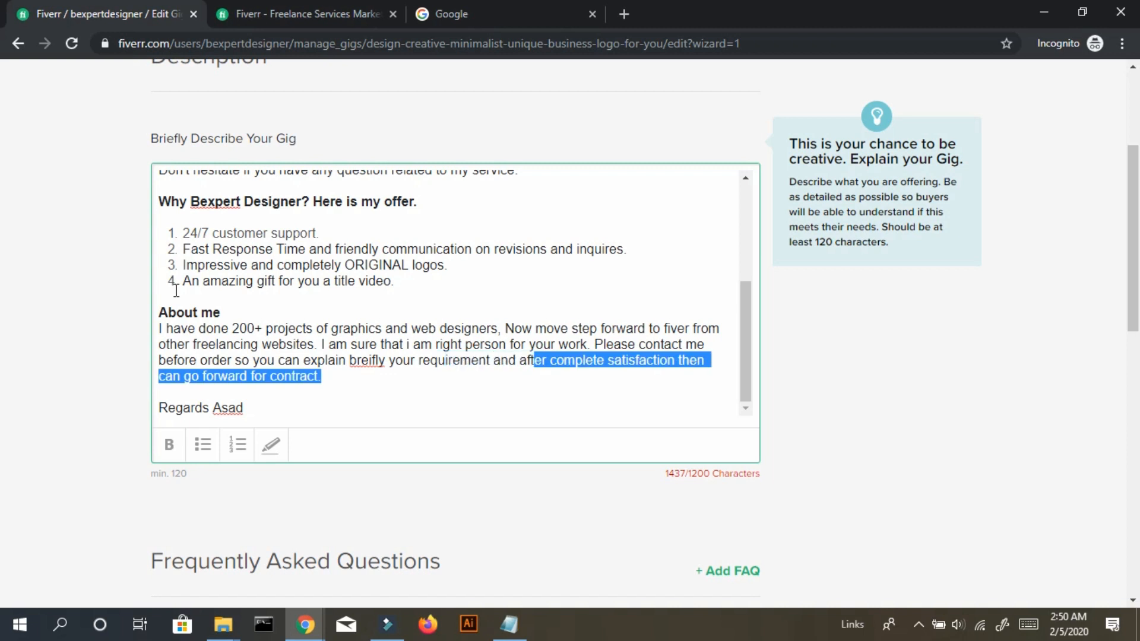
key(shift+Up)
key(BackSpace)
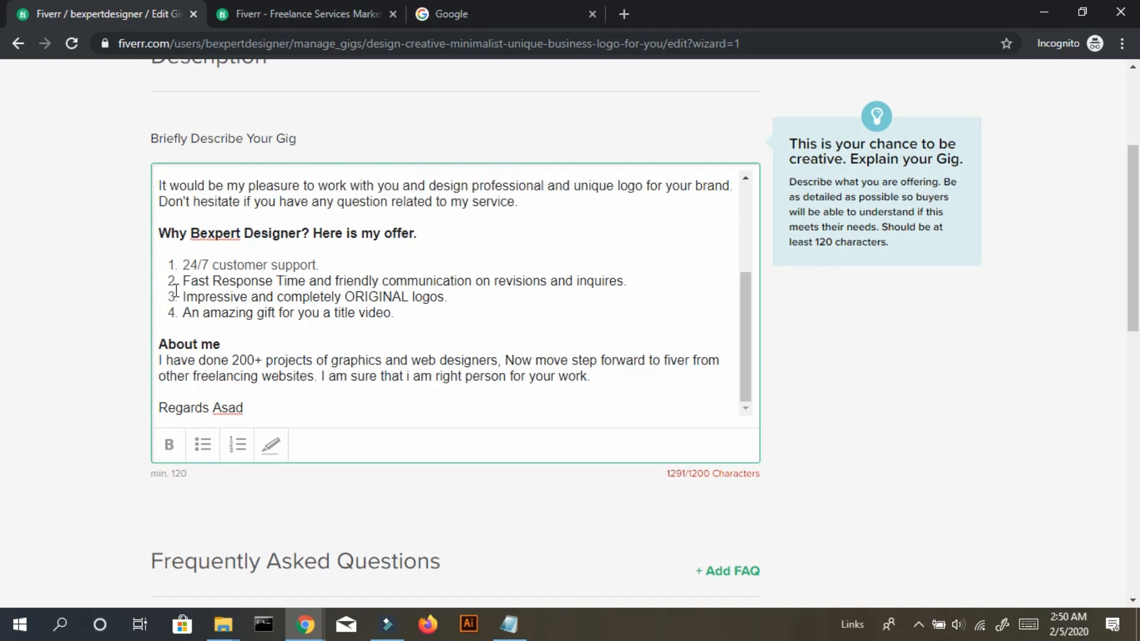
Examine the second offer item about response time and friendly communication, highlighting its wording.
key(Up)
key(Up)
key(Up)
key(Up)
key(Up)
key(Up)
key(Up)
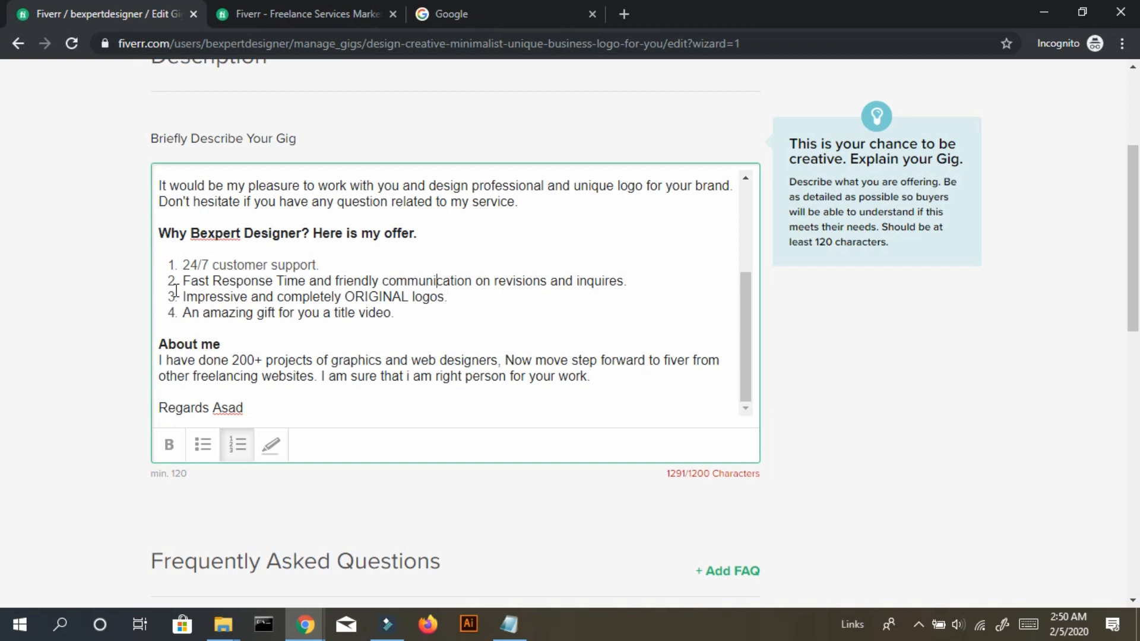
key(Left)
key(Left)
key(Left)
key(Left)
key(Right)
key(Right)
key(Right)
key(Right)
key(Right)
key(Right)
key(Right)
key(Right)
key(Right)
key(Right)
key(Right)
key(Right)
key(Right)
key(Right)
key(Right)
key(Right)
key(Right)
key(Right)
key(Right)
key(Right)
key(Right)
key(Right)
key(Right)
key(Right)
key(shift+Left)
key(shift+Left)
key(shift+Left)
key(shift+Left)
key(shift+Left)
key(shift+Left)
key(shift+Left)
key(shift+Left)
key(shift+Left)
key(shift+Left)
key(shift+Left)
key(shift+Left)
key(shift+Left)
key(shift+Left)
key(shift+Left)
key(shift+Left)
key(shift+Left)
key(shift+Left)
key(shift+Left)
key(shift+Left)
key(shift+Left)
key(shift+Left)
key(shift+Left)
key(shift+Left)
key(shift+Left)
key(shift+Left)
key(shift+Left)
key(shift+Left)
key(shift+Left)
key(shift+Left)
key(shift+Left)
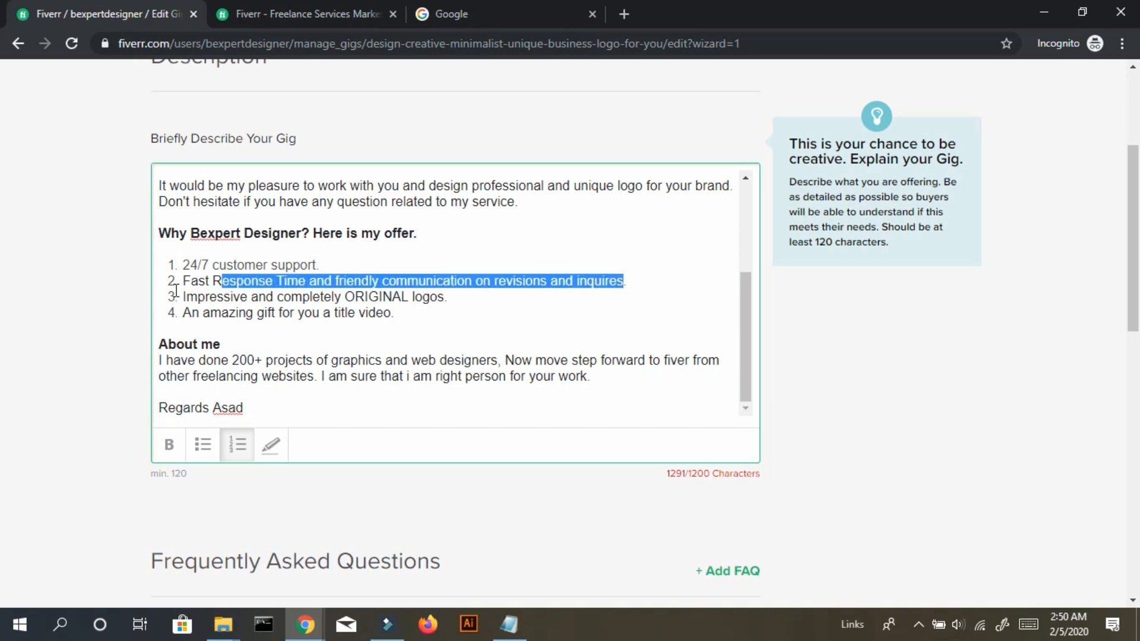
Capitalize the word "Friendly" in the second item of the numbered offer list.
key(Right)
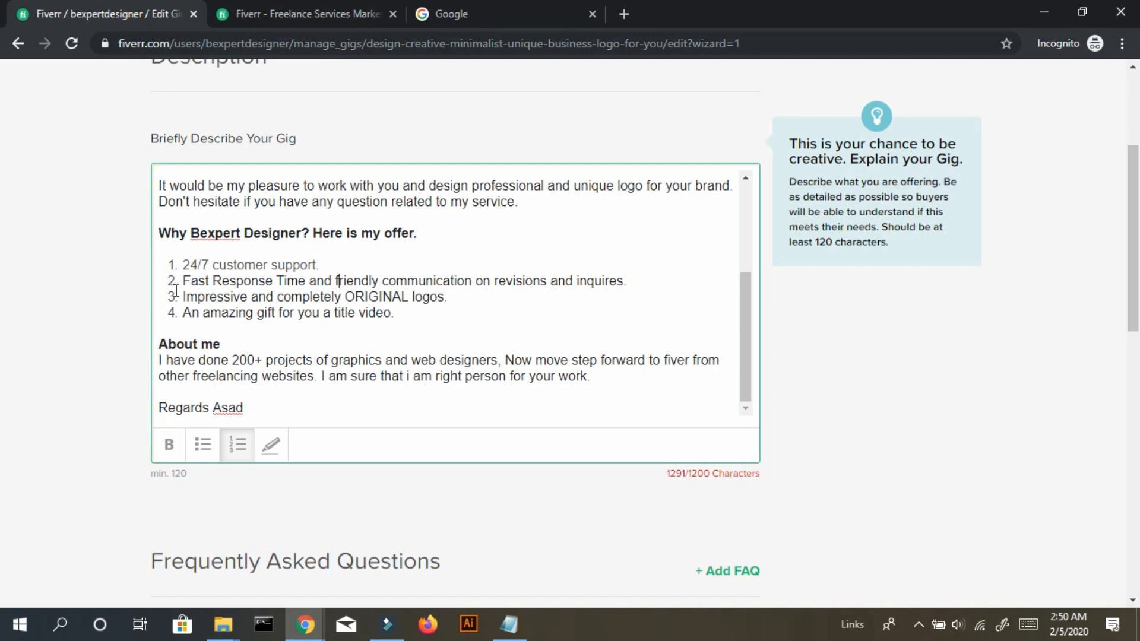
key(BackSpace)
key(Delete)
text(F)
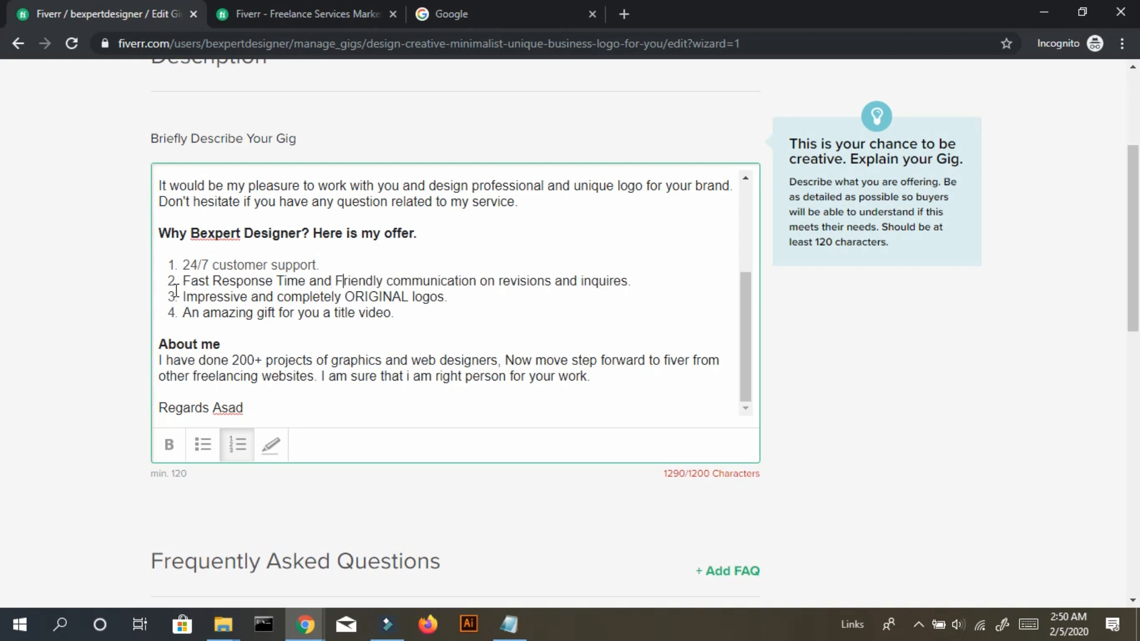
Delete "Fast Response Time and" from the second offer item so it starts with "Friendly communication".
key(BackSpace)
key(BackSpace)
key(BackSpace)
key(BackSpace)
key(BackSpace)
key(BackSpace)
key(BackSpace)
key(BackSpace)
key(BackSpace)
key(BackSpace)
key(BackSpace)
key(BackSpace)
key(BackSpace)
key(BackSpace)
key(BackSpace)
key(BackSpace)
key(BackSpace)
key(BackSpace)
key(BackSpace)
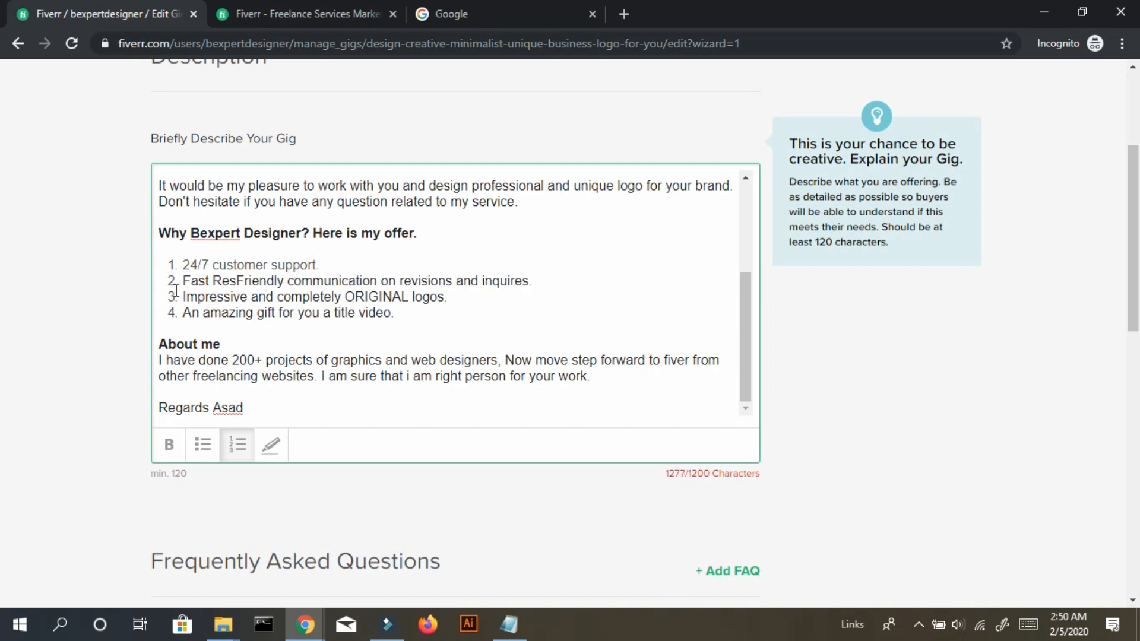
key(BackSpace)
key(BackSpace)
key(BackSpace)
key(BackSpace)
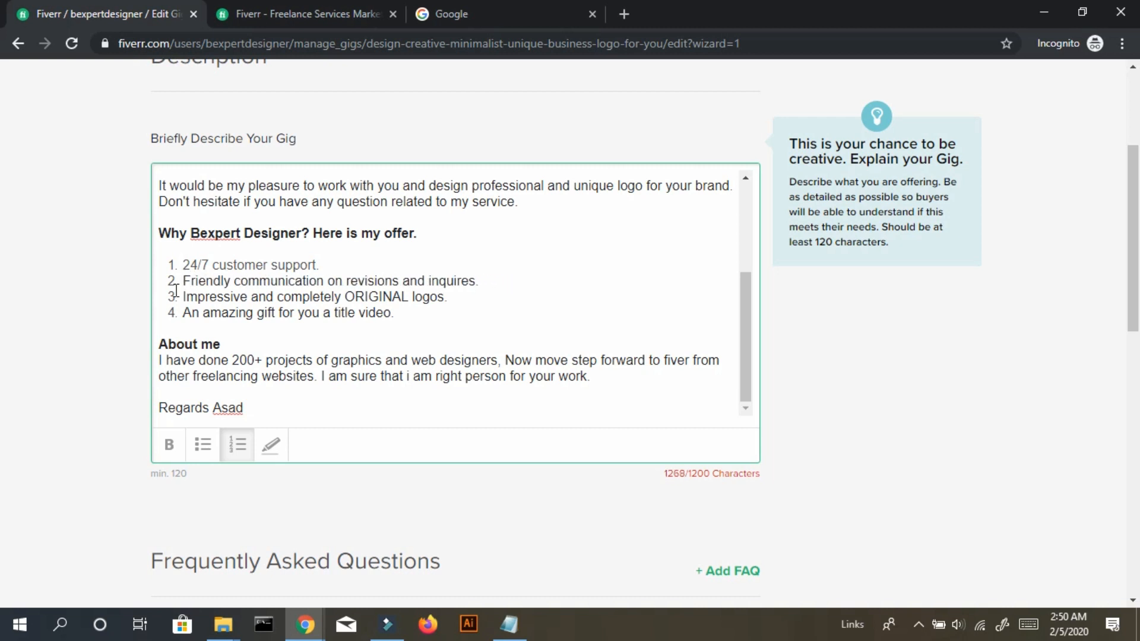
Join "immediately." to the line ending in "any organization" in the opening paragraph.
key(Up)
key(Up)
key(Up)
key(Up)
key(Up)
key(Up)
key(Up)
key(Up)
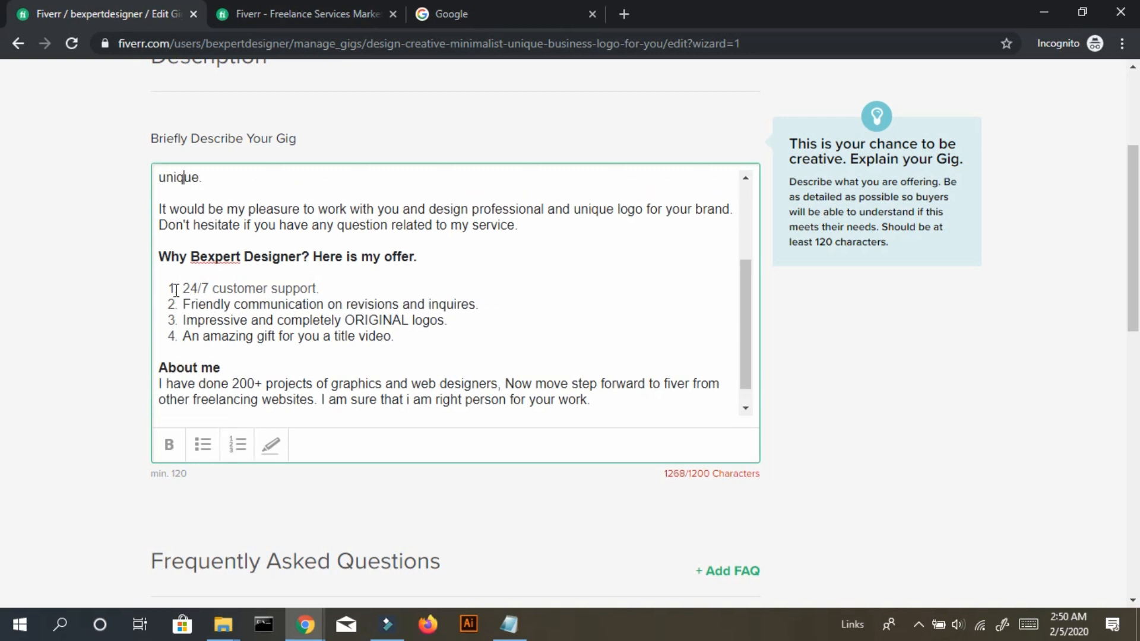
key(Up)
key(Up)
key(Up)
key(Up)
key(Up)
key(Up)
key(Up)
key(Up)
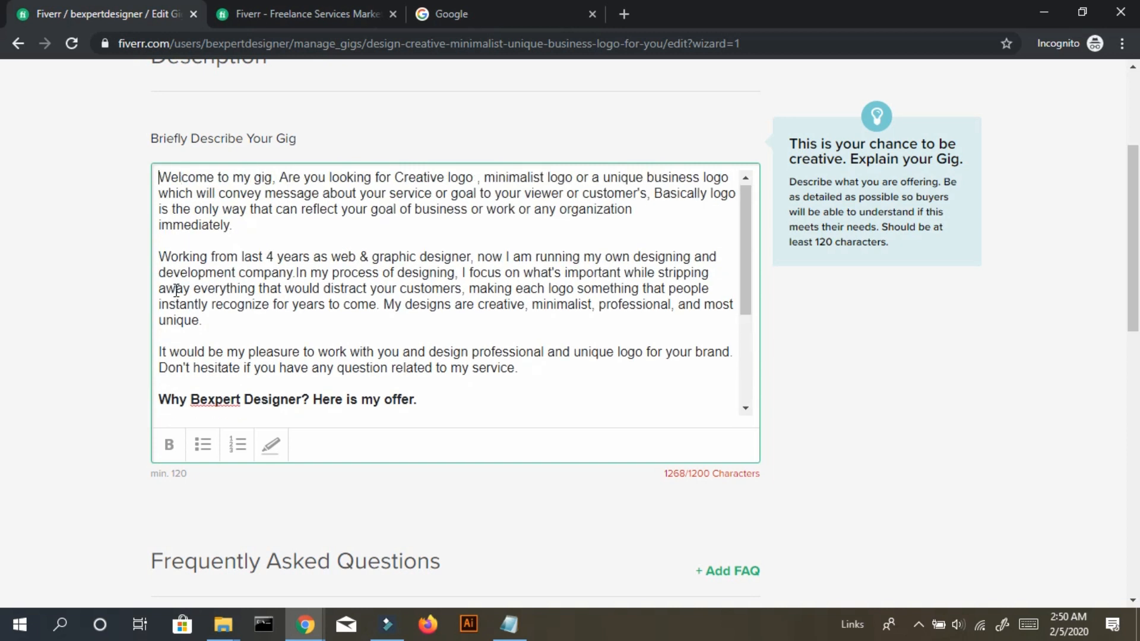
key(Right)
key(Right)
key(Right)
key(Right)
key(Right)
key(Right)
key(Right)
key(Right)
key(Right)
key(Right)
key(Right)
key(Right)
key(Right)
key(Right)
key(Right)
key(Right)
key(Right)
key(Right)
key(Right)
key(Right)
key(Right)
key(Right)
key(Right)
key(Right)
key(Right)
key(Right)
key(Right)
key(Right)
key(Right)
key(Right)
key(Right)
key(Right)
key(Right)
key(Right)
key(Right)
key(Right)
key(Right)
key(Right)
key(Right)
key(Right)
key(Right)
key(Right)
key(BackSpace)
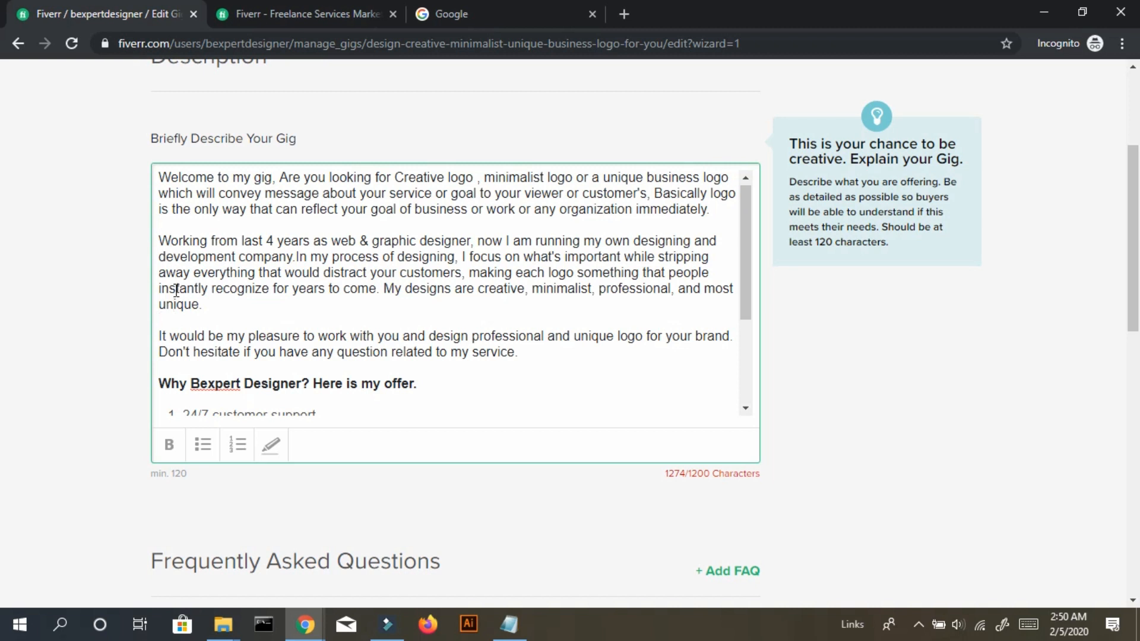
Insert a blank line between the "About me" heading and its paragraph, and check the character count.
key(ctrl+End)
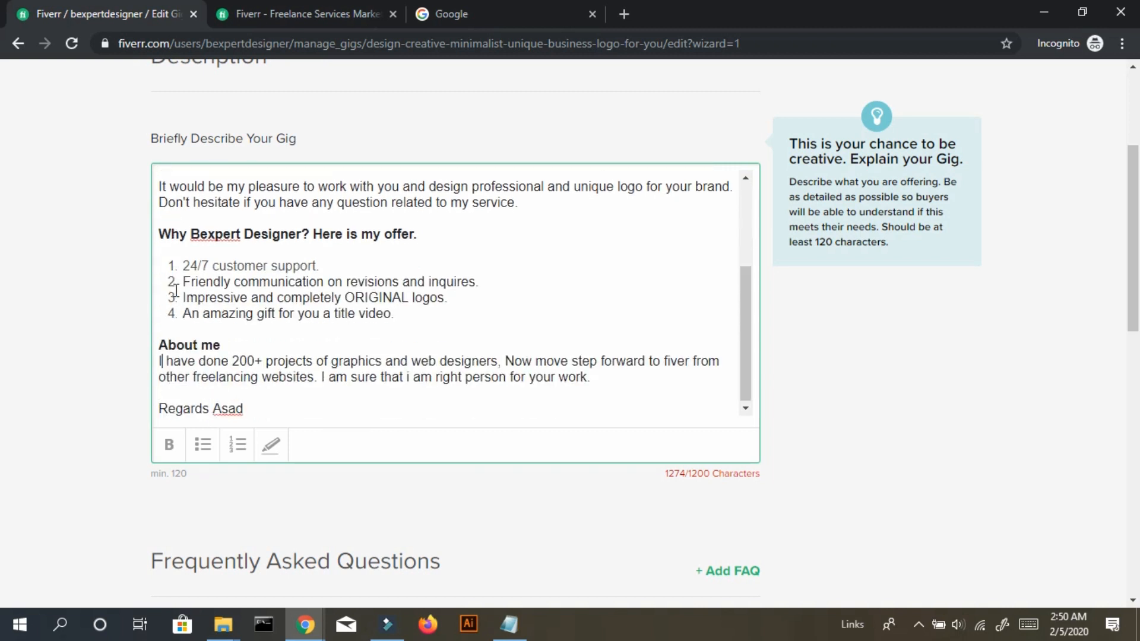
key(Return)
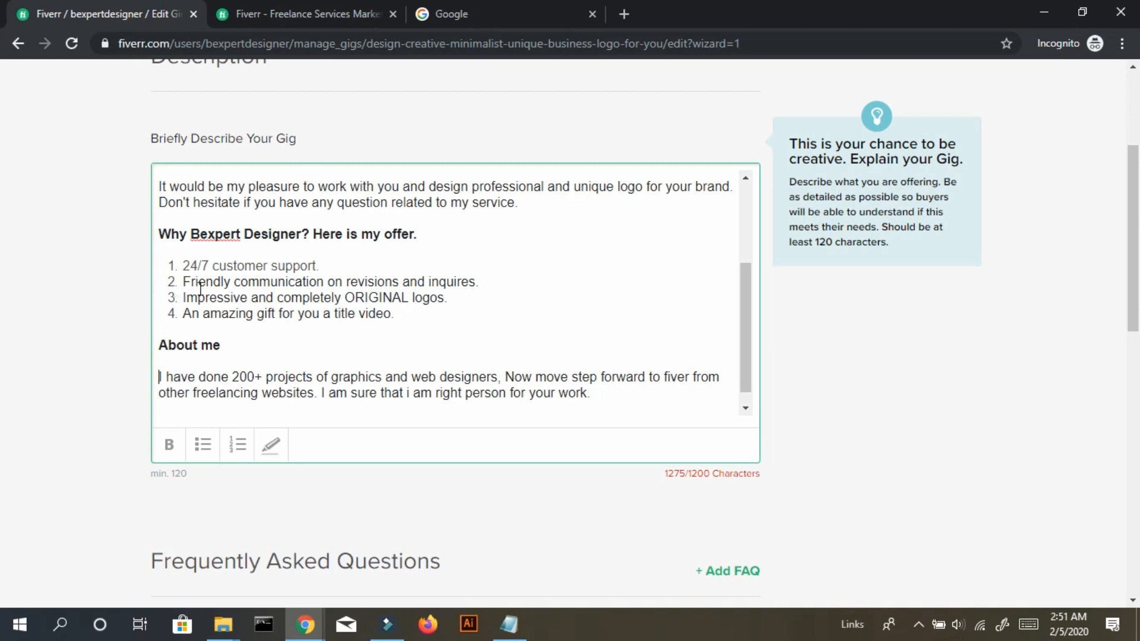
click(668, 483)
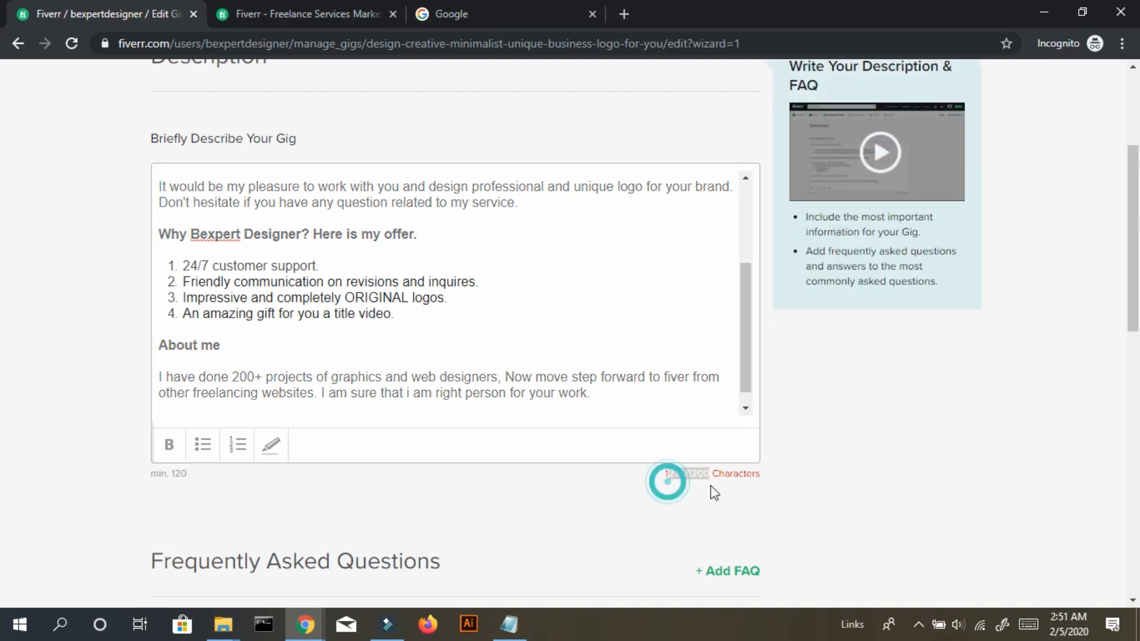
Delete the fourth offer item, "An amazing gift for you a title video.".
click(367, 285)
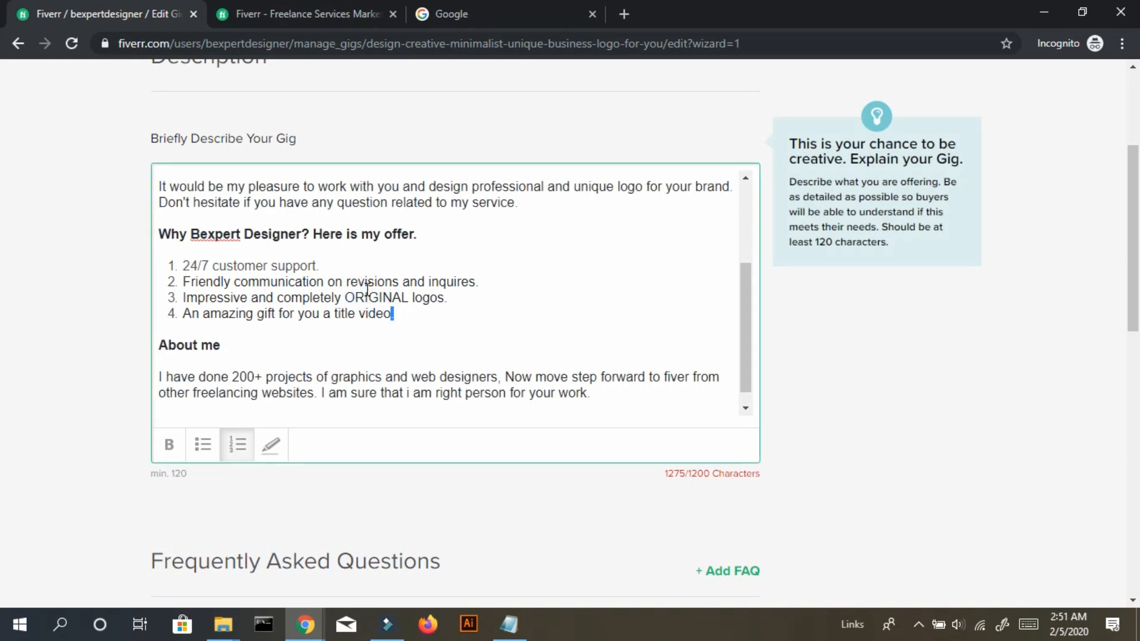
key(shift+Left)
key(shift+Left)
key(shift+Left)
key(shift+Left)
key(shift+Left)
key(shift+Left)
key(shift+Left)
key(shift+Left)
key(shift+Left)
key(shift+Left)
key(shift+Left)
key(shift+Left)
key(shift+Left)
key(shift+Left)
key(shift+Left)
key(shift+Left)
key(shift+Left)
key(shift+Left)
key(shift+Left)
key(shift+Left)
key(shift+Right)
key(shift+Right)
key(shift+Right)
key(ctrl+c)
key(BackSpace)
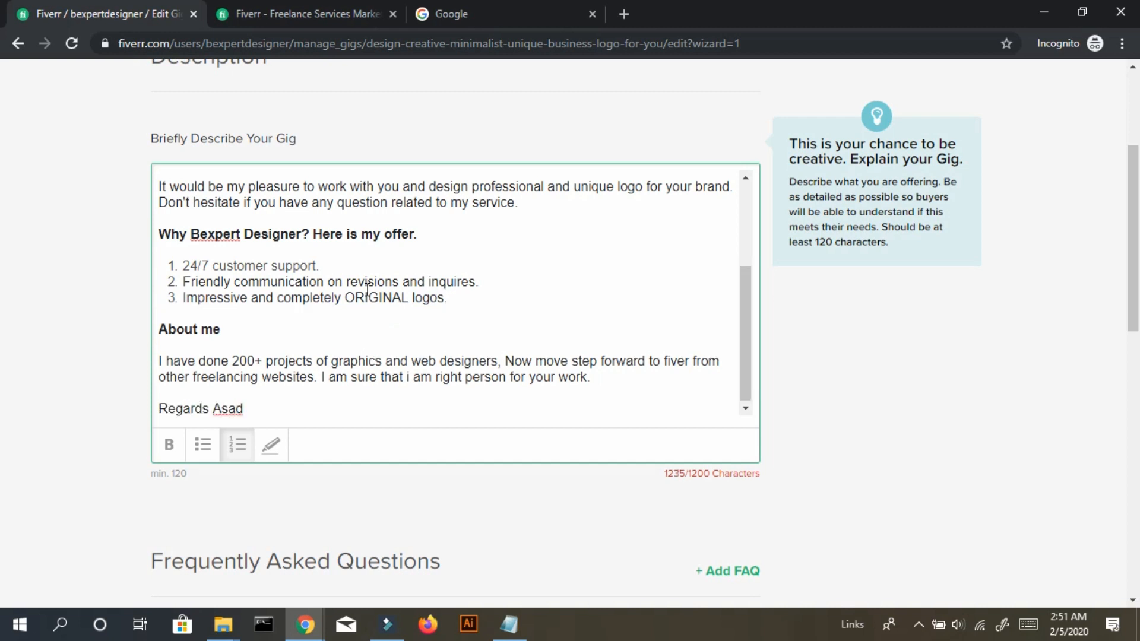
Remove the second paragraph's closing sentence about creative, minimalist, professional and most unique designs.
key(ctrl+Home)
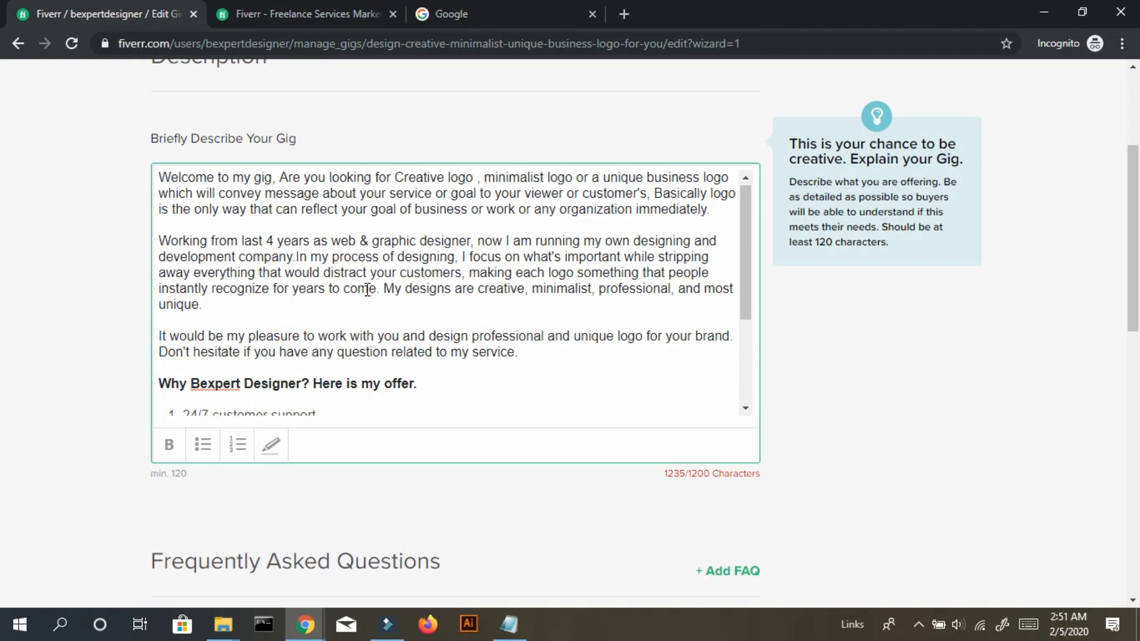
click(277, 298)
shift+click(386, 290)
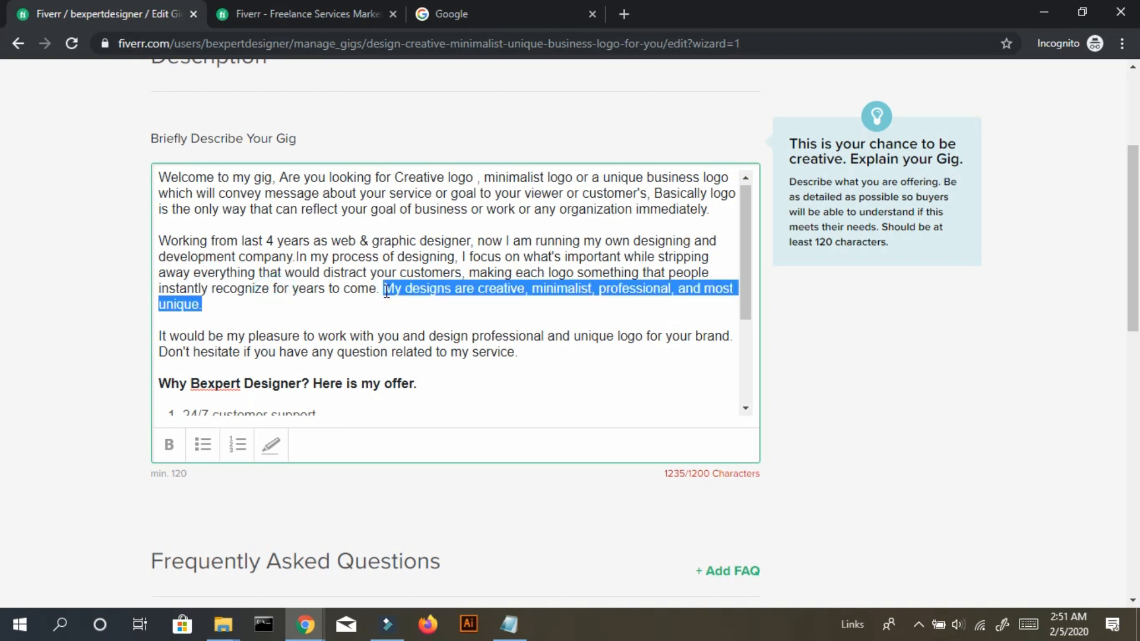
key(BackSpace)
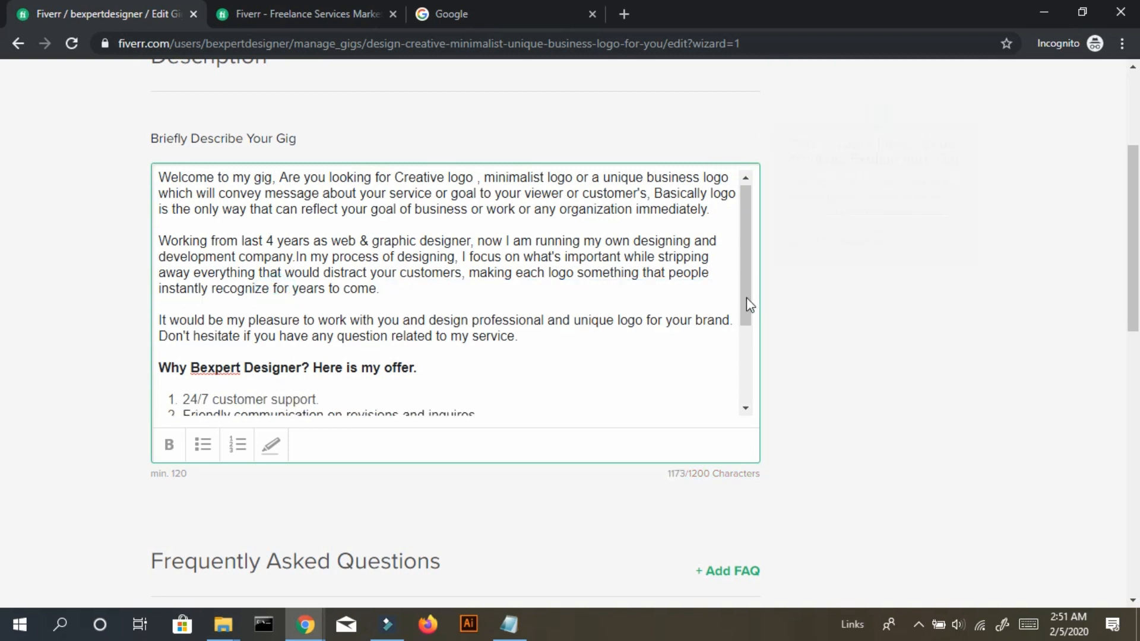
Undo the deletions of the fourth offer item and the designs sentence, plus the blank line under "About me".
drag(740, 292, 743, 386)
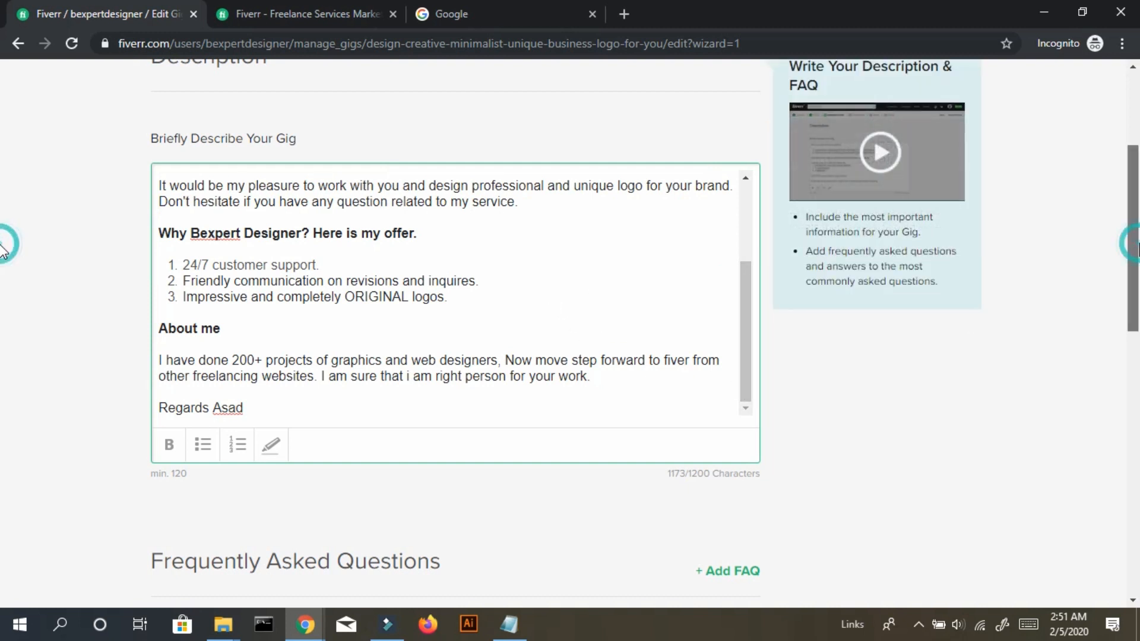
click(482, 296)
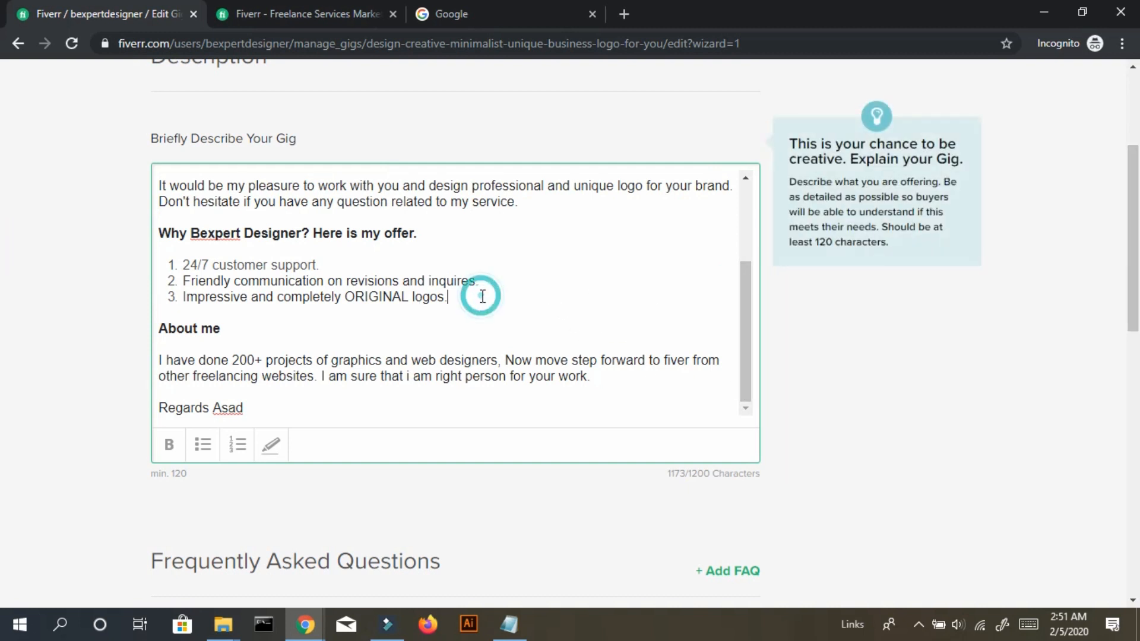
key(ctrl+v)
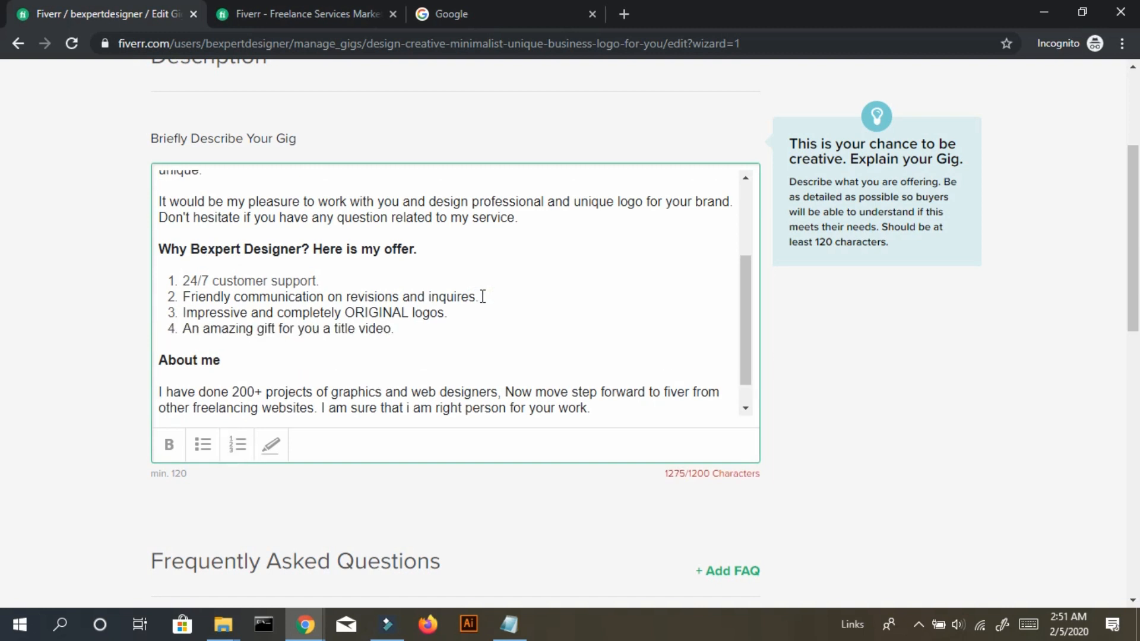
key(BackSpace)
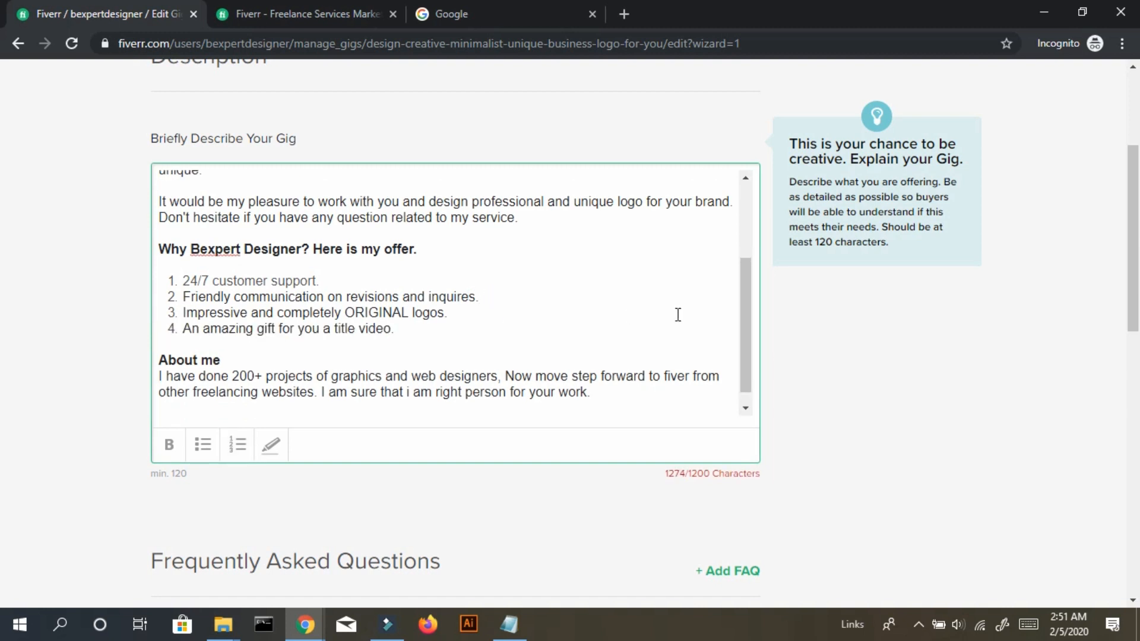
Delete the sentence "My designs are creative, minimalist, professional, and most unique." from the second paragraph.
drag(749, 316, 753, 244)
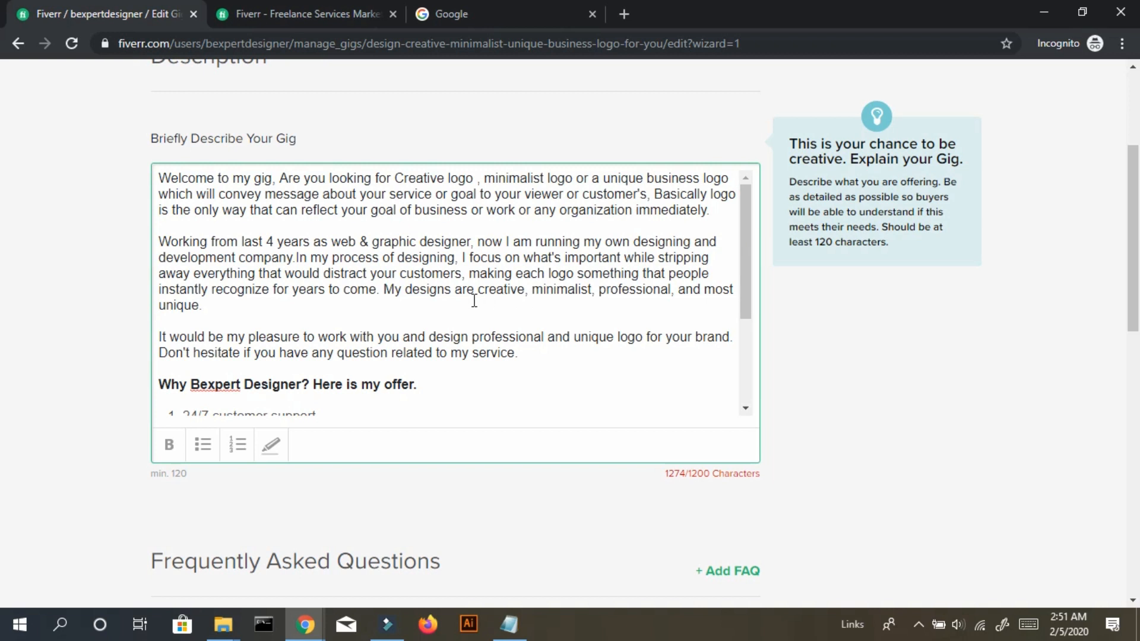
drag(383, 290, 316, 300)
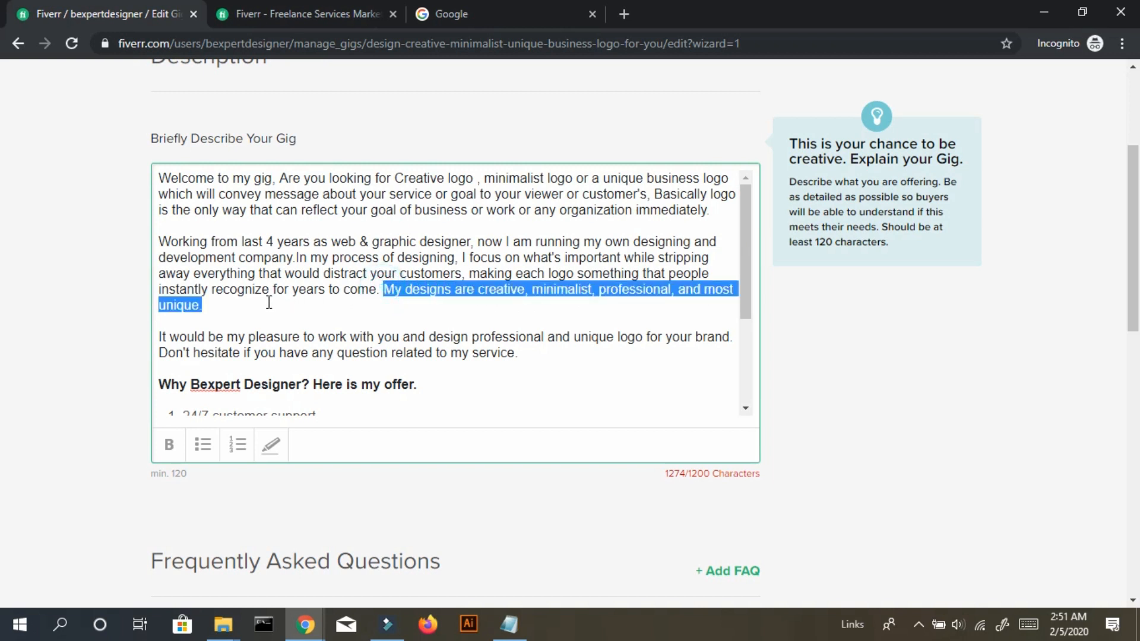
key(BackSpace)
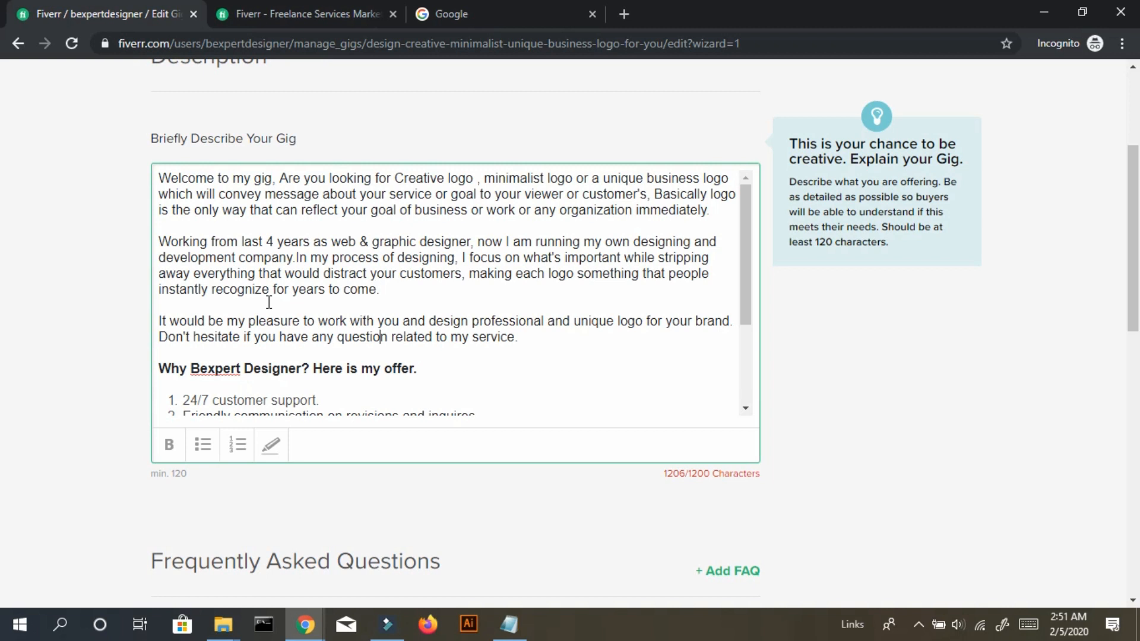
Delete "and inquires" from the second offer item so it reads "Friendly communication on revisions.".
key(ctrl+End)
key(Up)
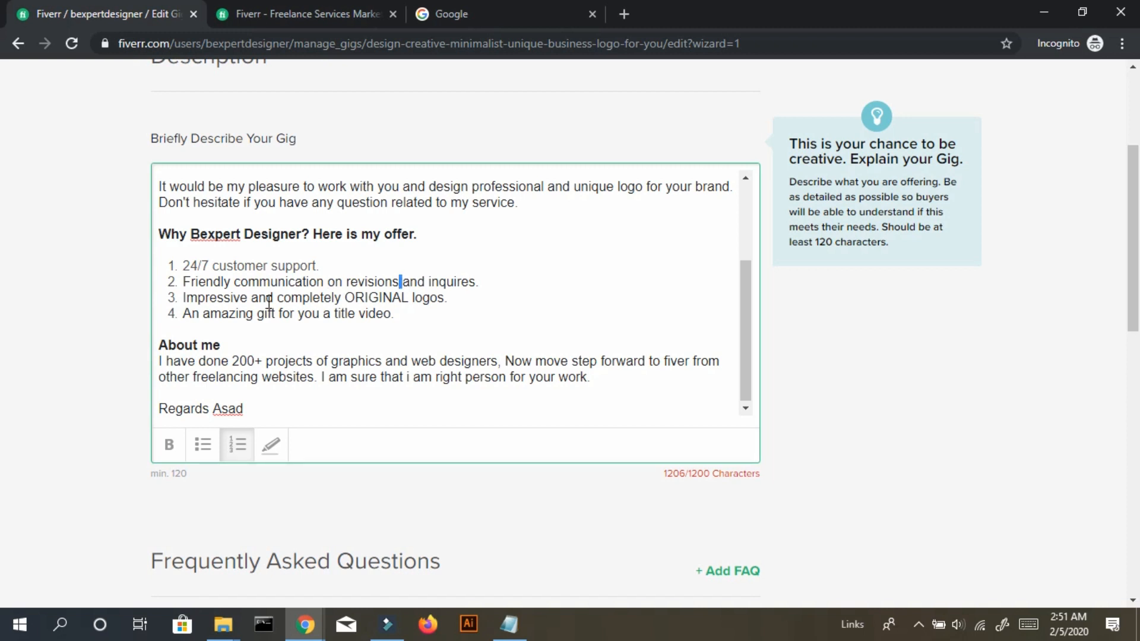
key(shift+Right)
key(shift+Right)
key(shift+Right)
key(shift+Right)
key(shift+Right)
key(shift+Right)
key(shift+Right)
key(shift+Right)
key(shift+Right)
key(shift+Right)
key(shift+Right)
key(shift+Right)
key(shift+Right)
key(shift+Right)
key(BackSpace)
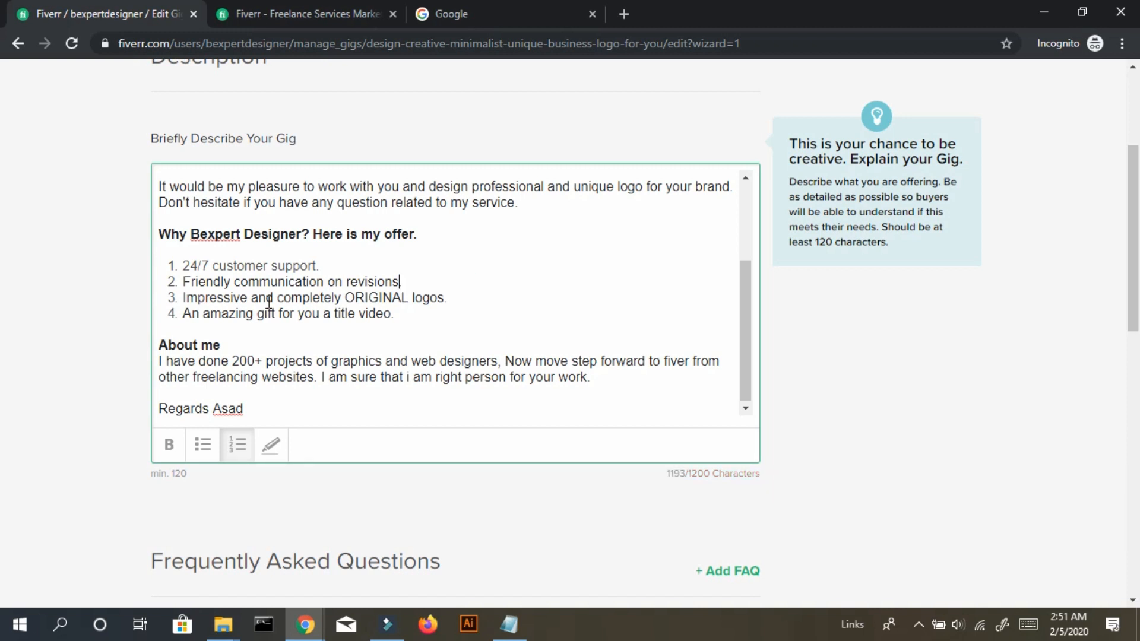
Review the shortened gig description from its opening paragraph down to the closing signature.
click(771, 359)
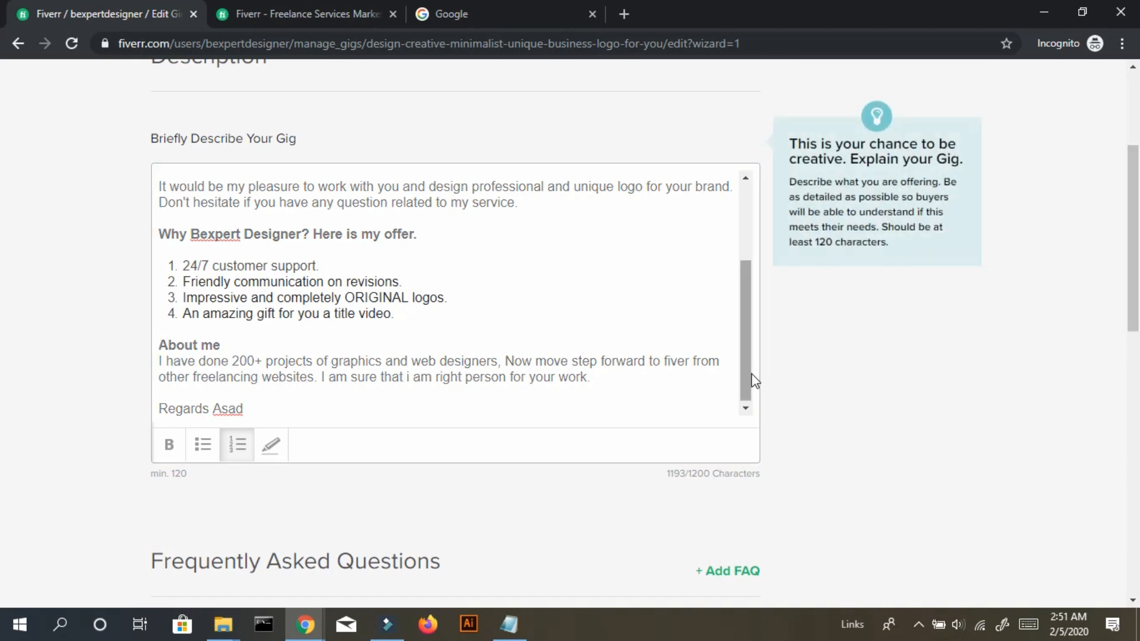
drag(745, 373, 746, 290)
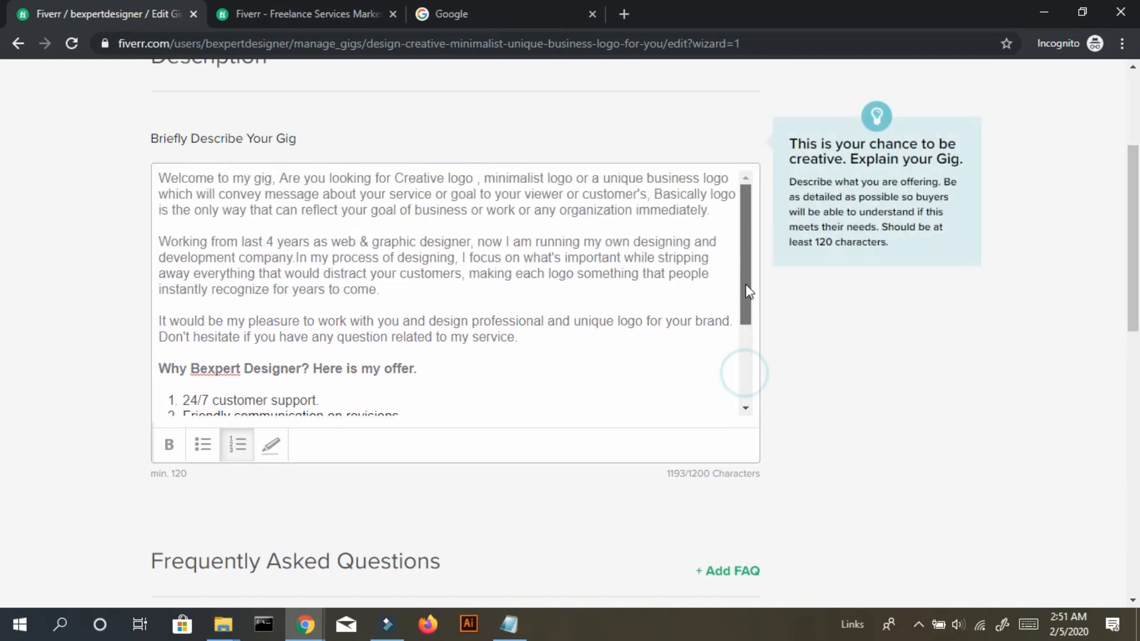
click(471, 252)
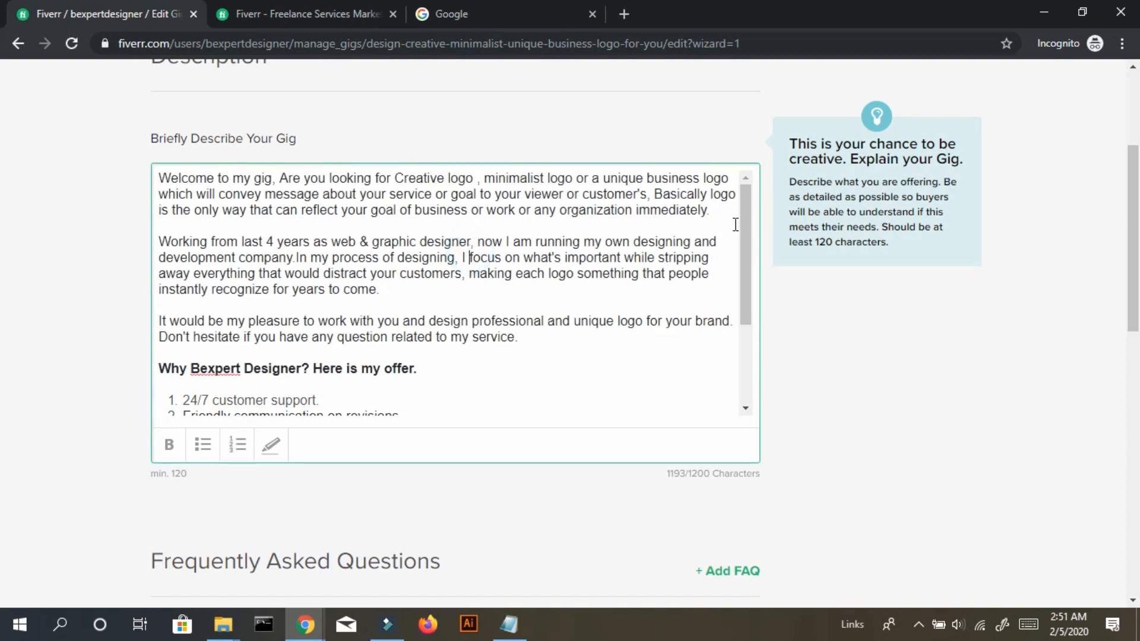
drag(742, 225, 742, 228)
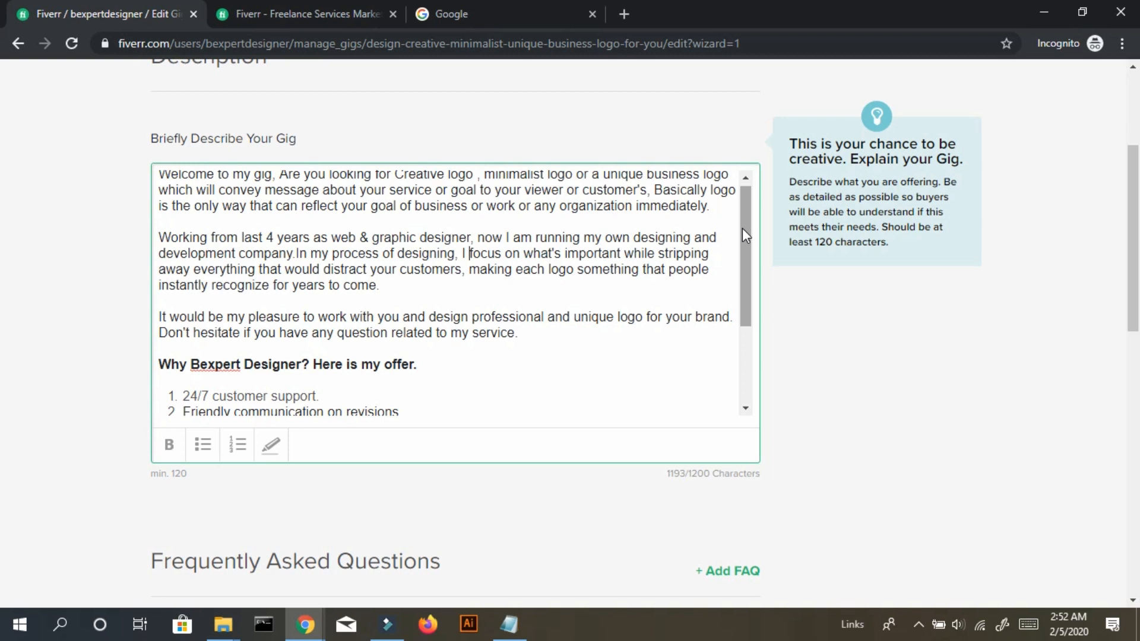
scroll(742, 228, down, 5)
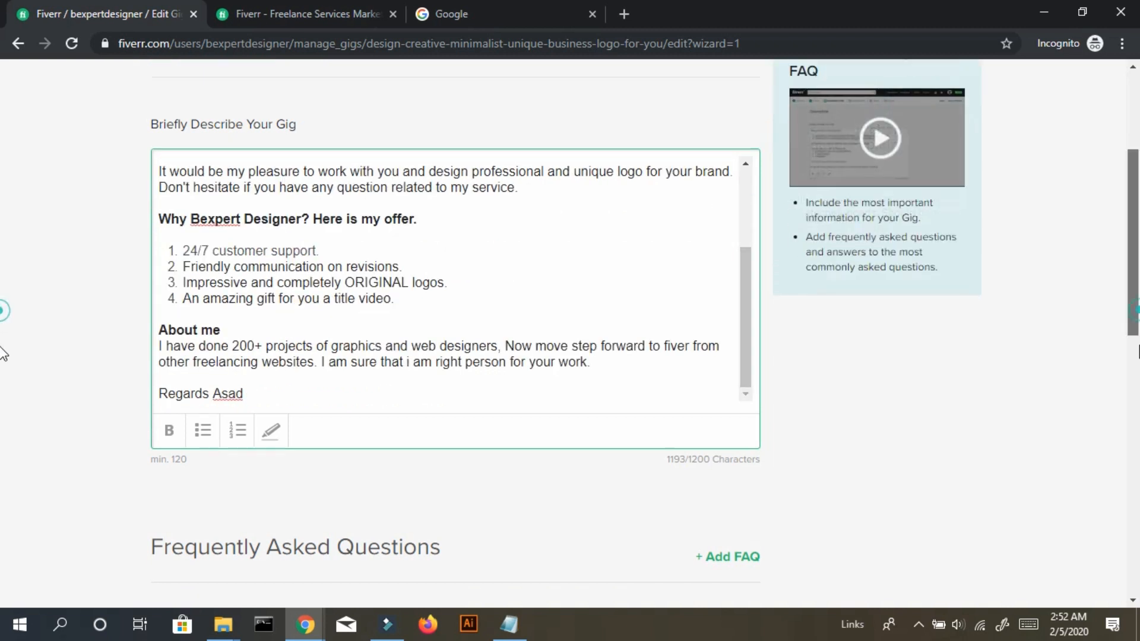
Start an FAQ entry with the question "Please explain briefly if you have any idea related to logo which you want me to design".
scroll(3, 353, down, 6)
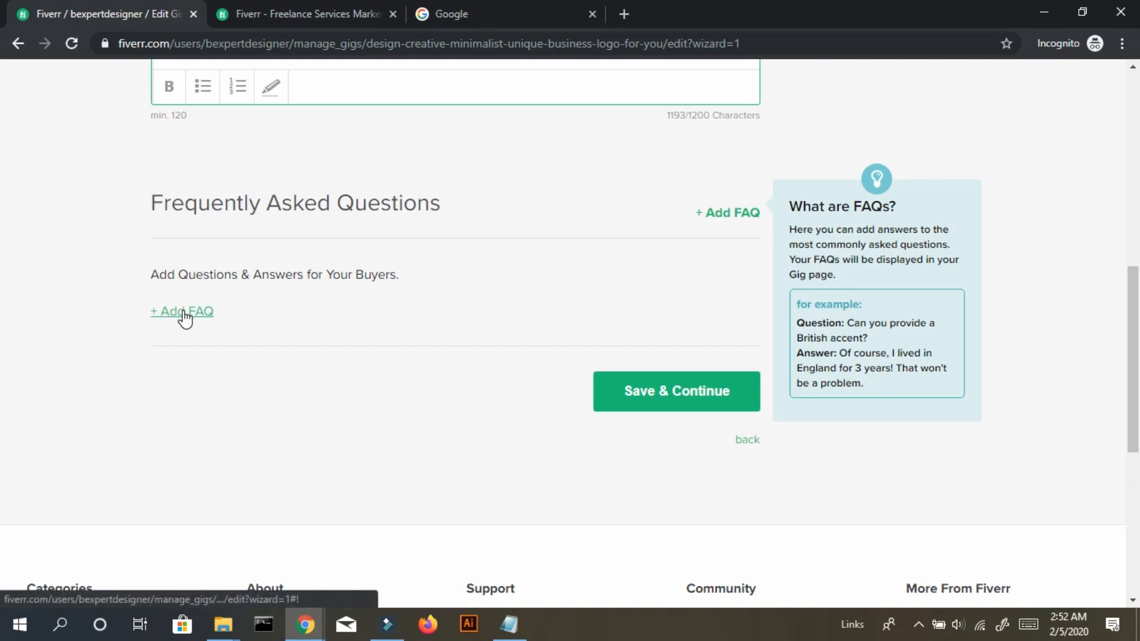
click(185, 318)
click(197, 326)
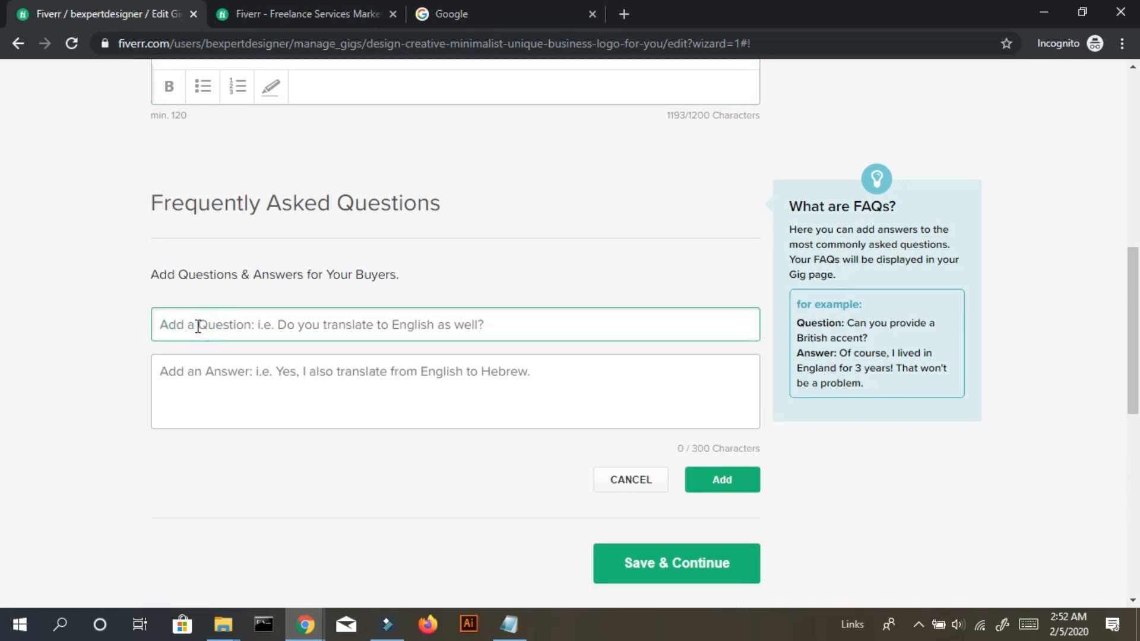
text(Please e)
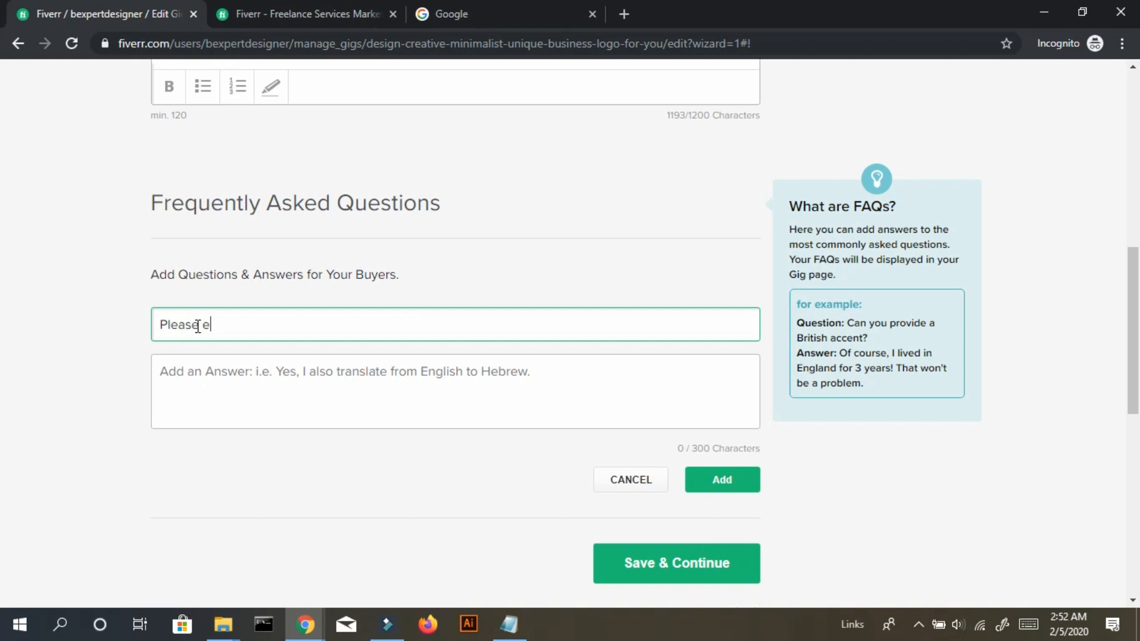
text(xplain breifly)
key(BackSpace)
key(BackSpace)
key(BackSpace)
key(BackSpace)
key(BackSpace)
key(BackSpace)
text(iefly if you have any idea related to logo whi)
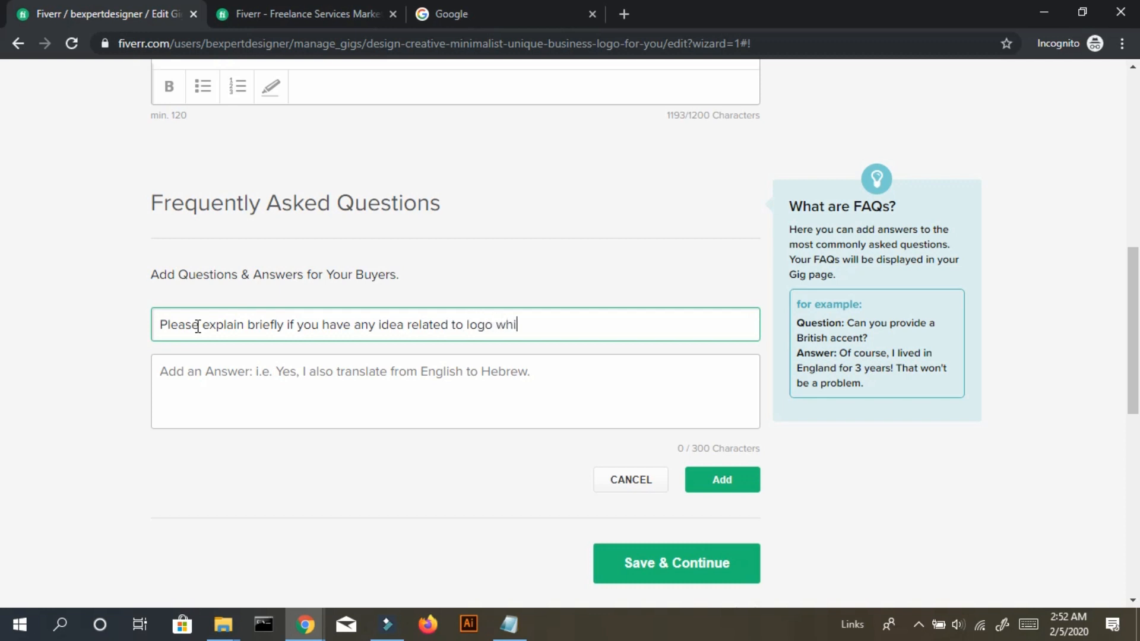
text(ch you want me to deesi)
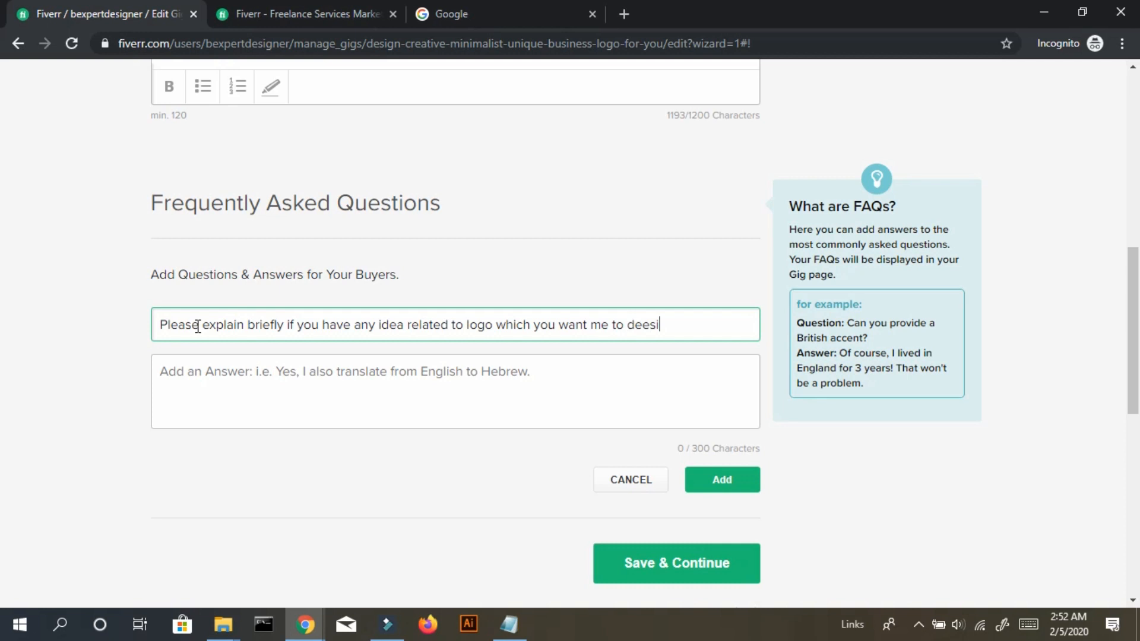
key(BackSpace)
key(BackSpace)
key(BackSpace)
text(sign)
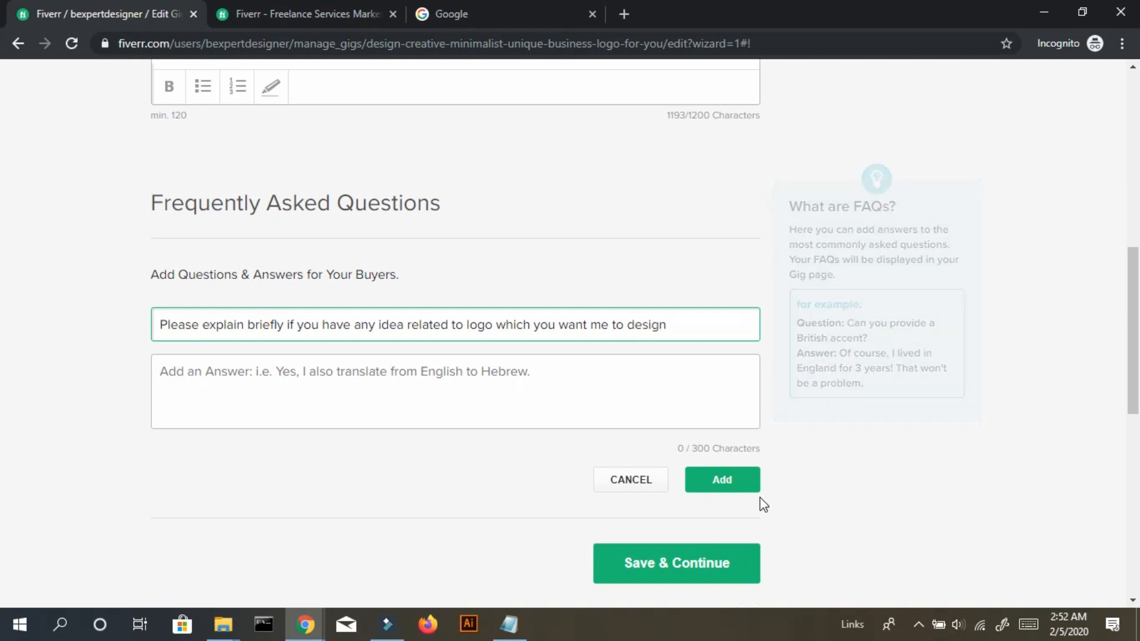
Answer the FAQ question with "If you explain then i can easily understand whats your requirements." and add the entry to the gig.
click(586, 412)
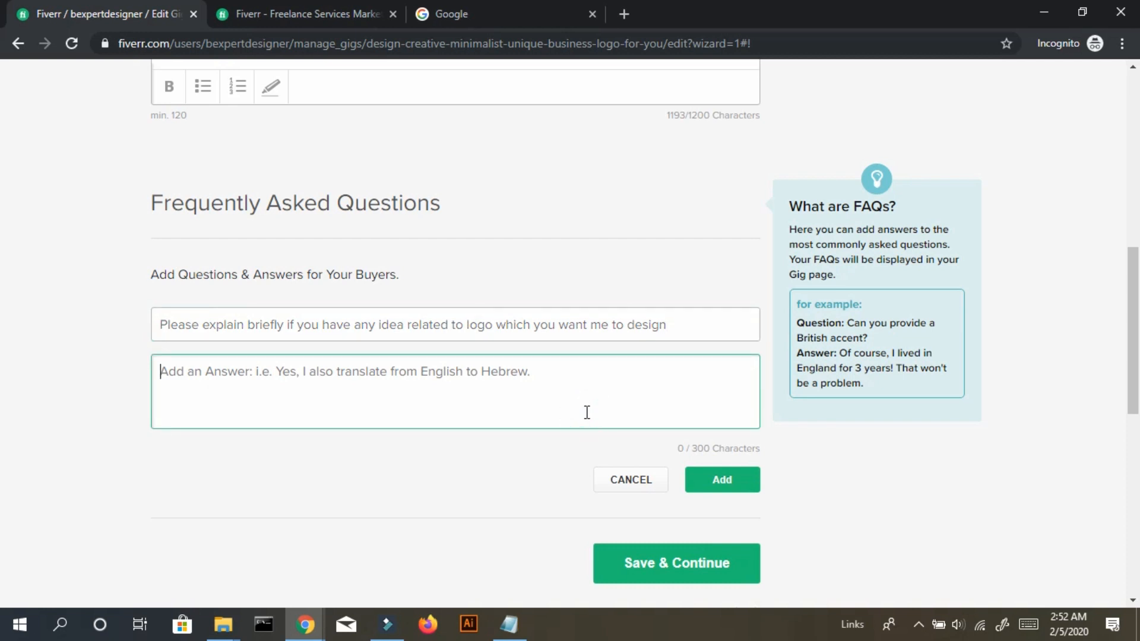
text(If you explain then)
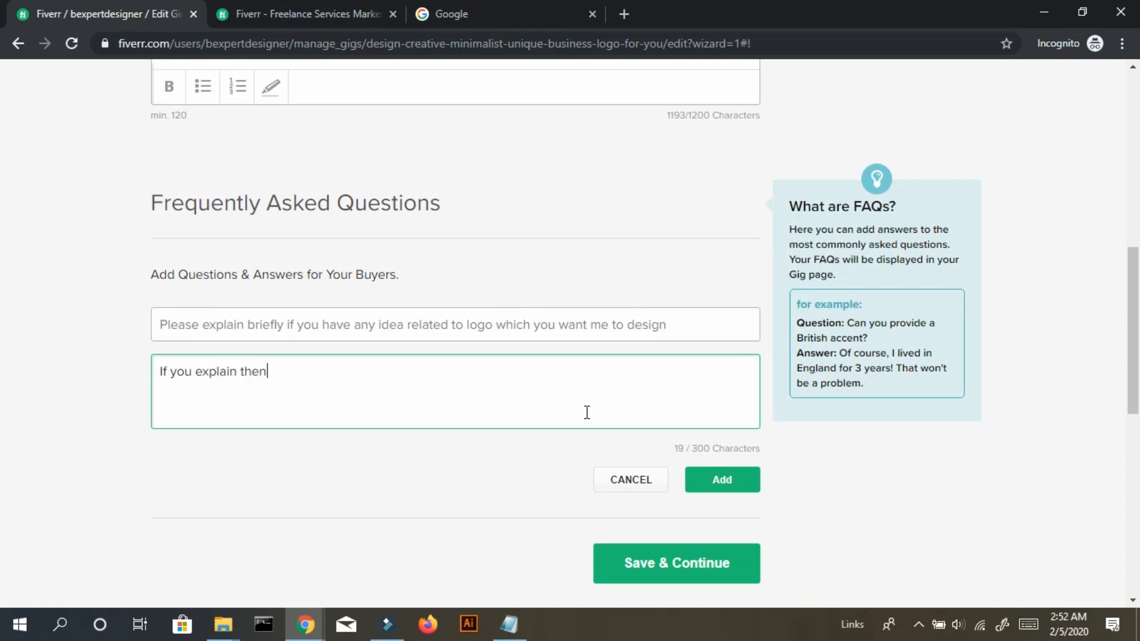
text( i can easily unders)
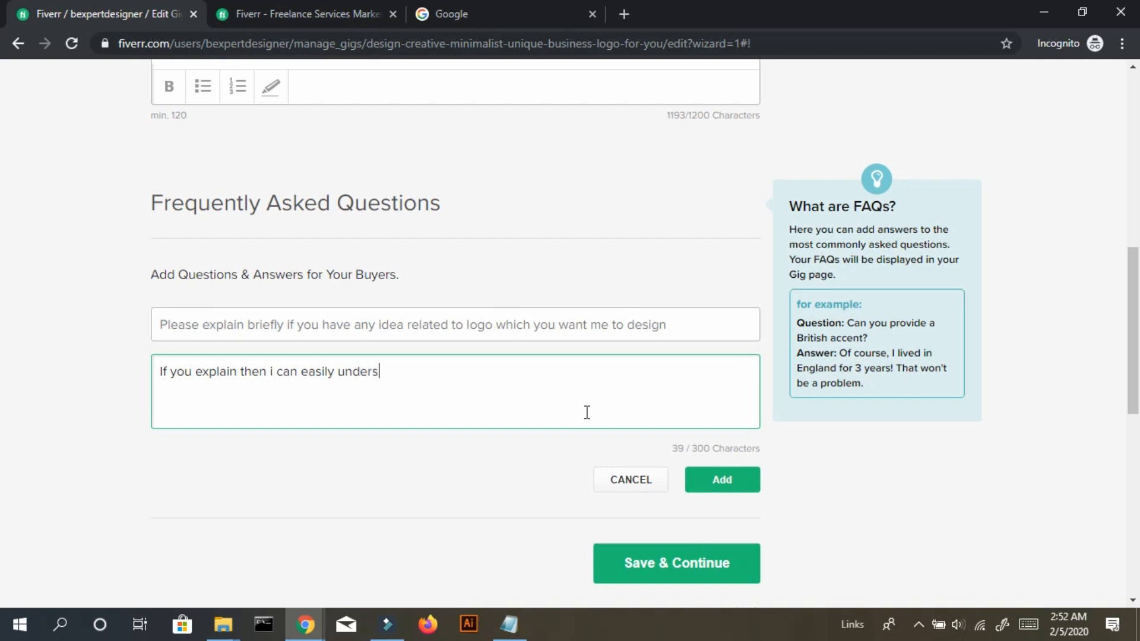
text(tand what)
key(BackSpace)
key(BackSpace)
text(hats your re)
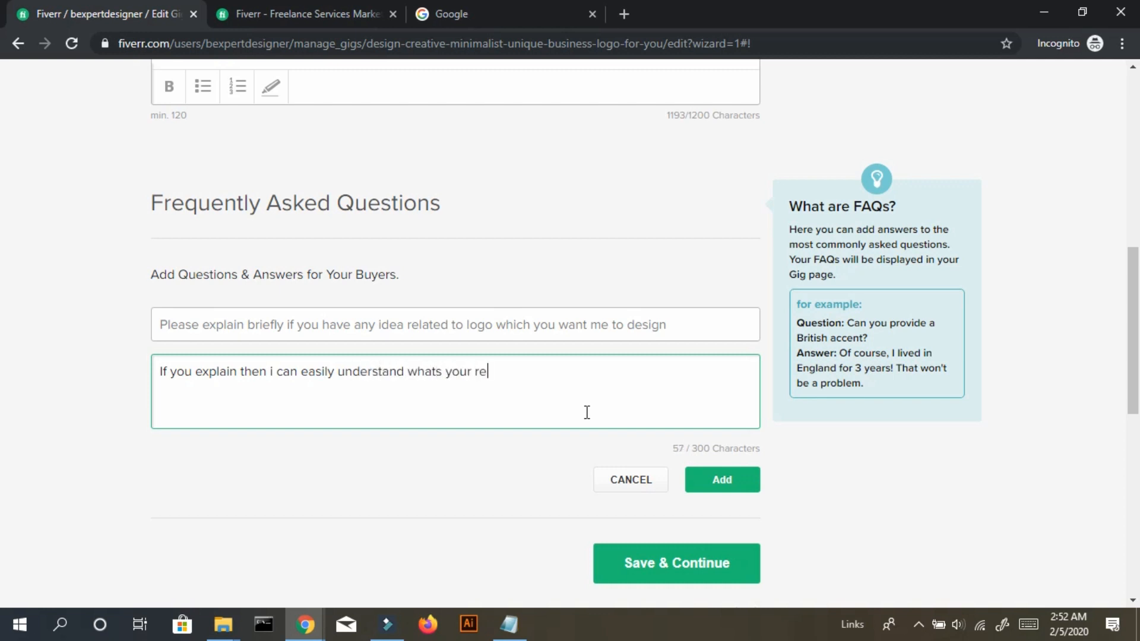
text(quirements.)
click(289, 316)
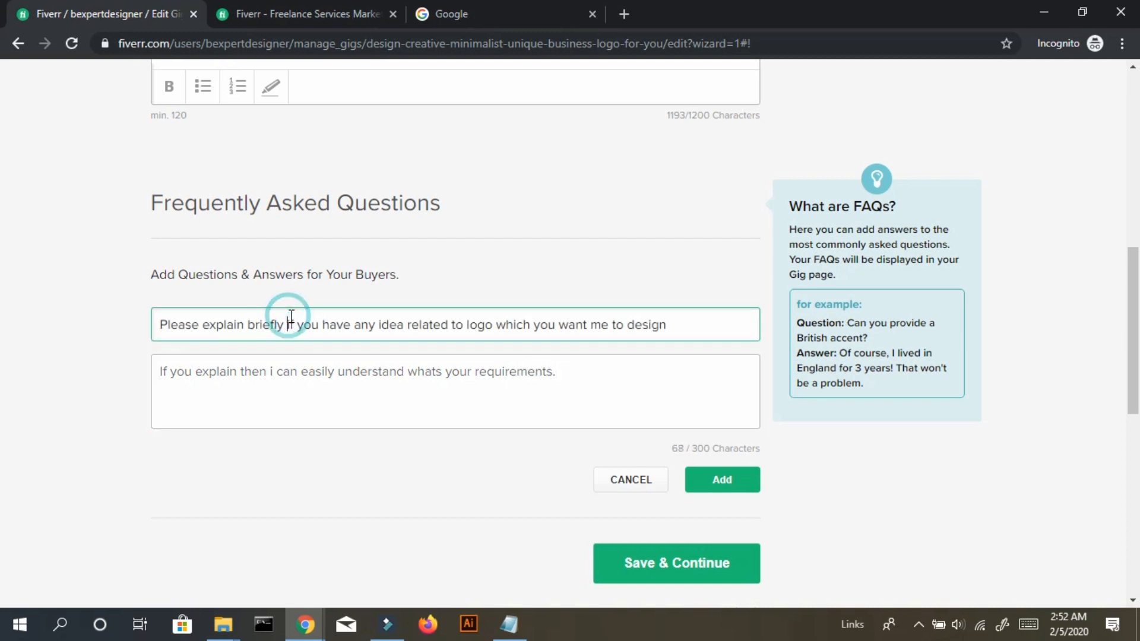
drag(685, 324, 148, 356)
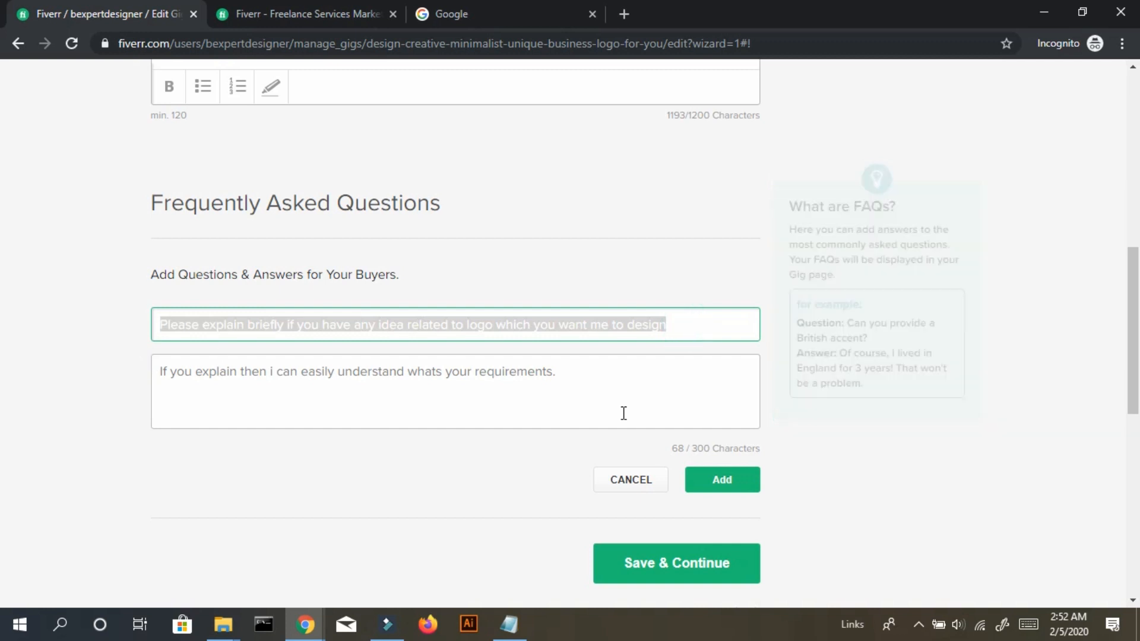
click(636, 283)
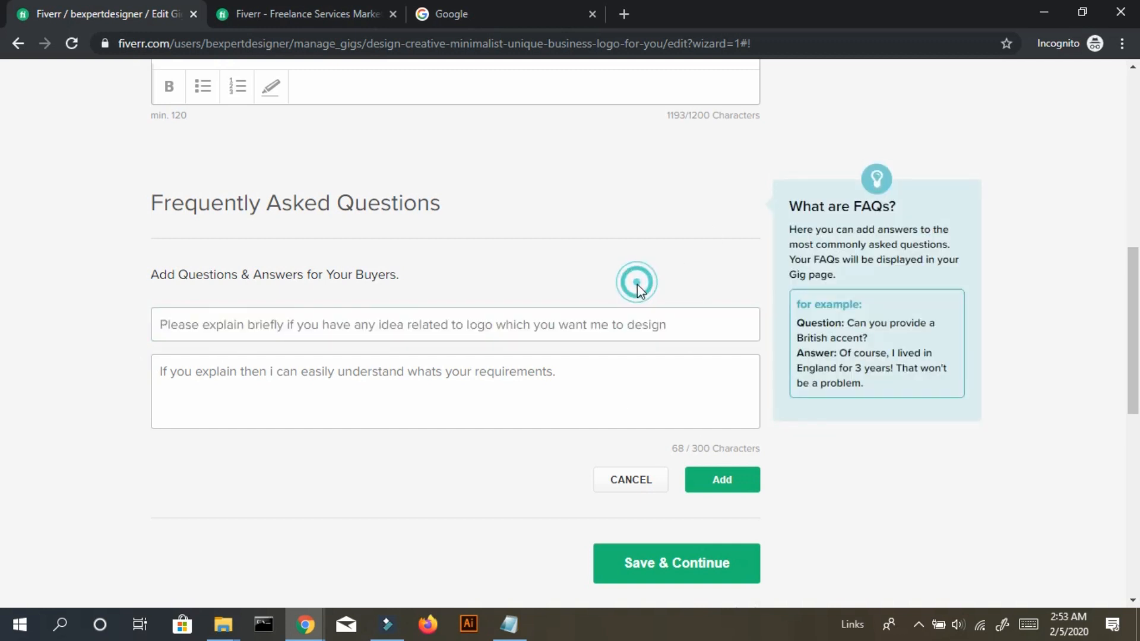
click(734, 488)
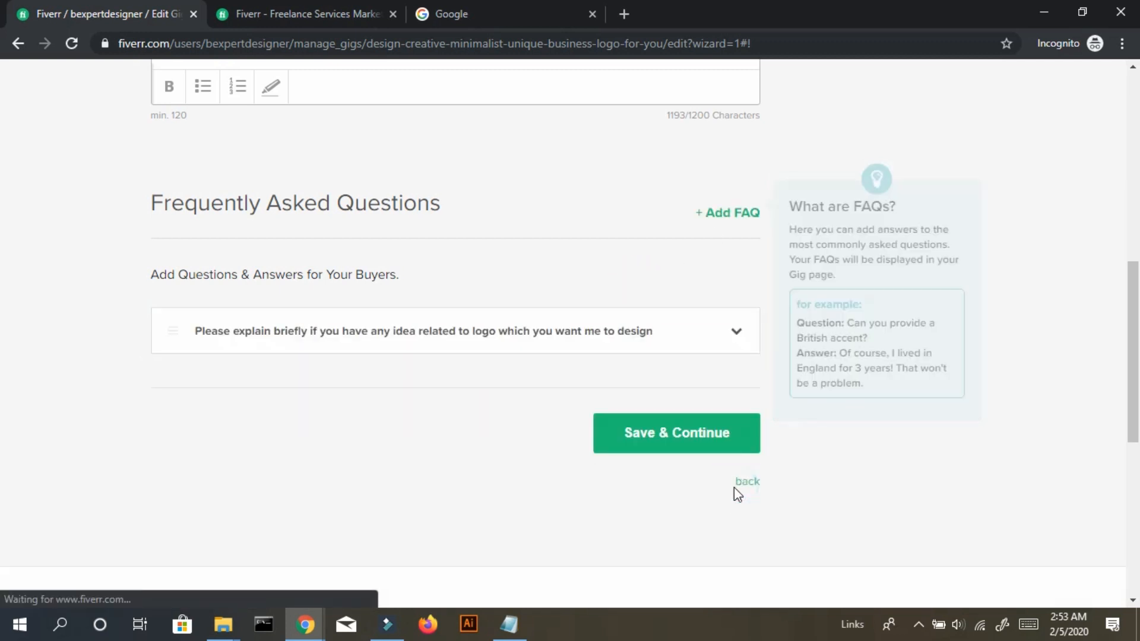
Try to save the description and FAQ page, and examine the gig description for illegal characters.
click(712, 442)
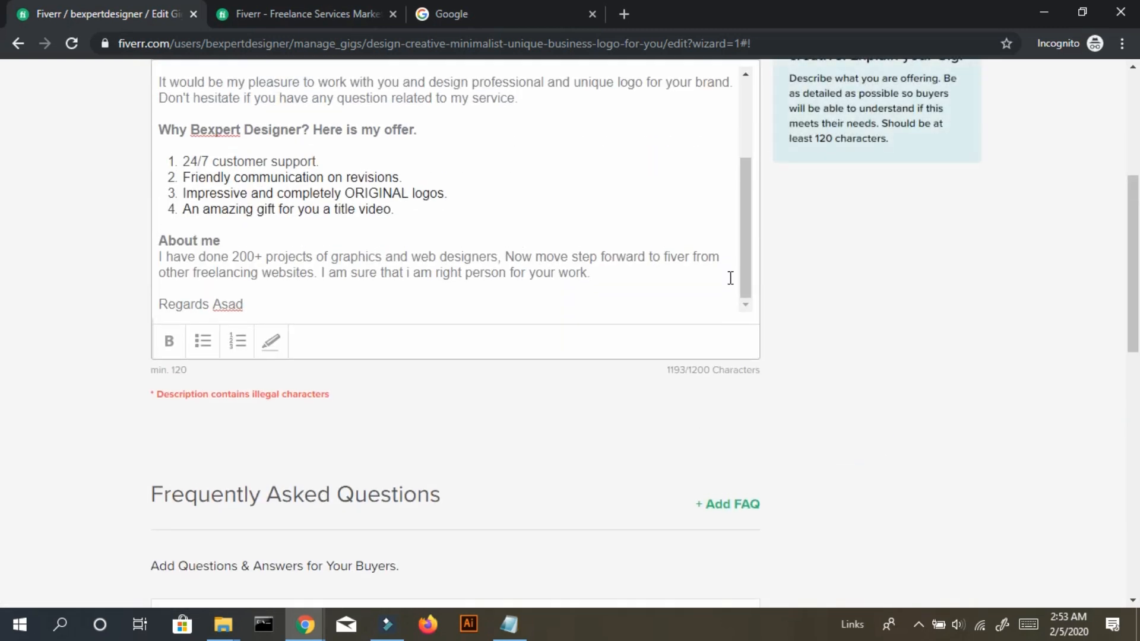
drag(323, 394, 127, 402)
click(127, 402)
click(744, 215)
scroll(742, 119, up, 2)
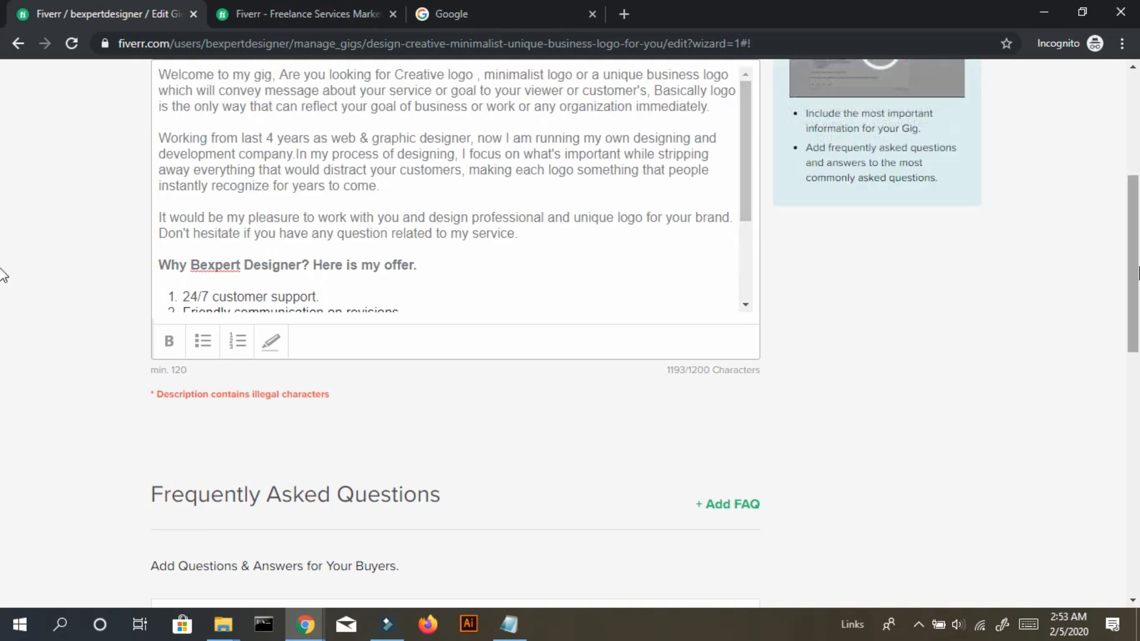
scroll(3, 267, up, 4)
scroll(3, 202, down, 2)
scroll(2, 235, down, 1)
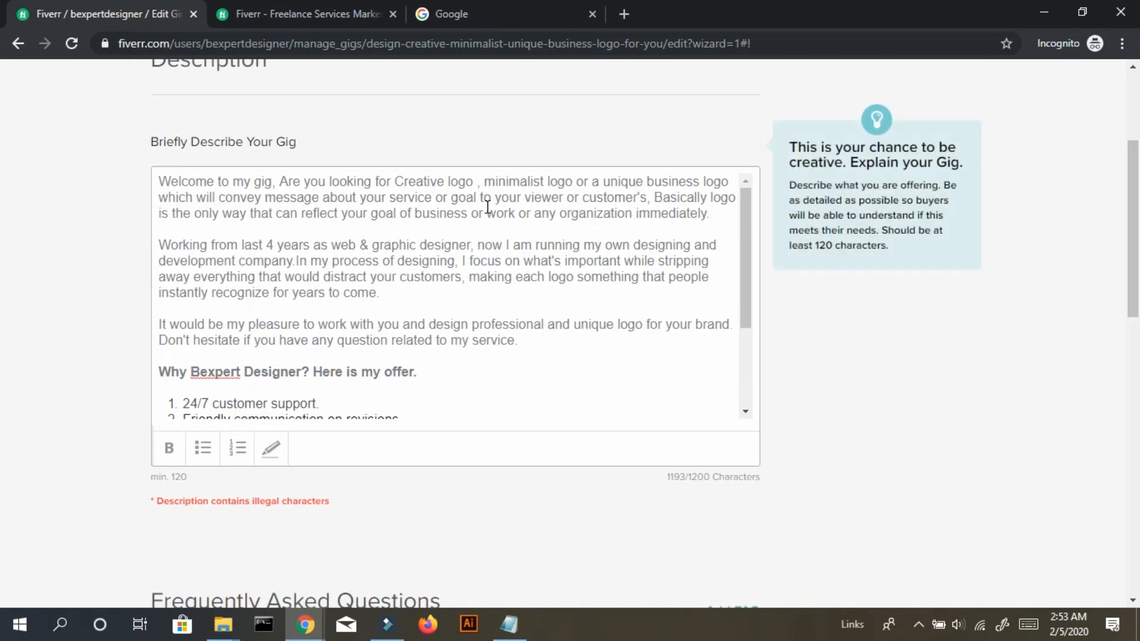
Copy and delete the "About me" section with the signature from the description, and try to save and continue.
click(329, 191)
click(398, 325)
key(ctrl+End)
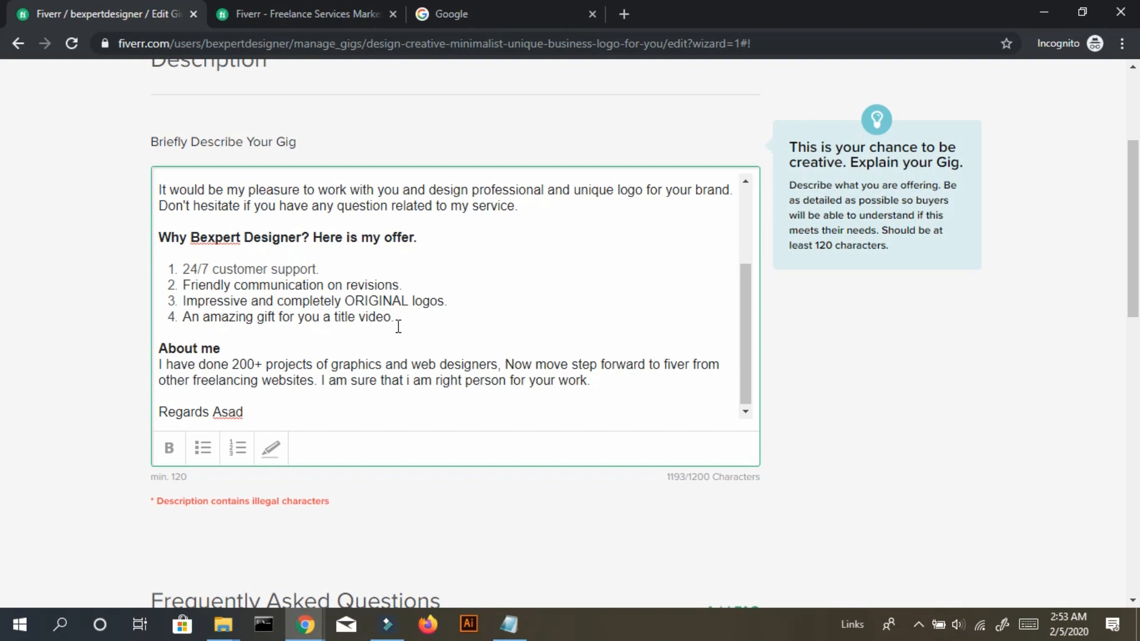
key(shift+Up)
key(shift+Up)
key(shift+Up)
key(shift+Up)
key(shift+Up)
key(ctrl+c)
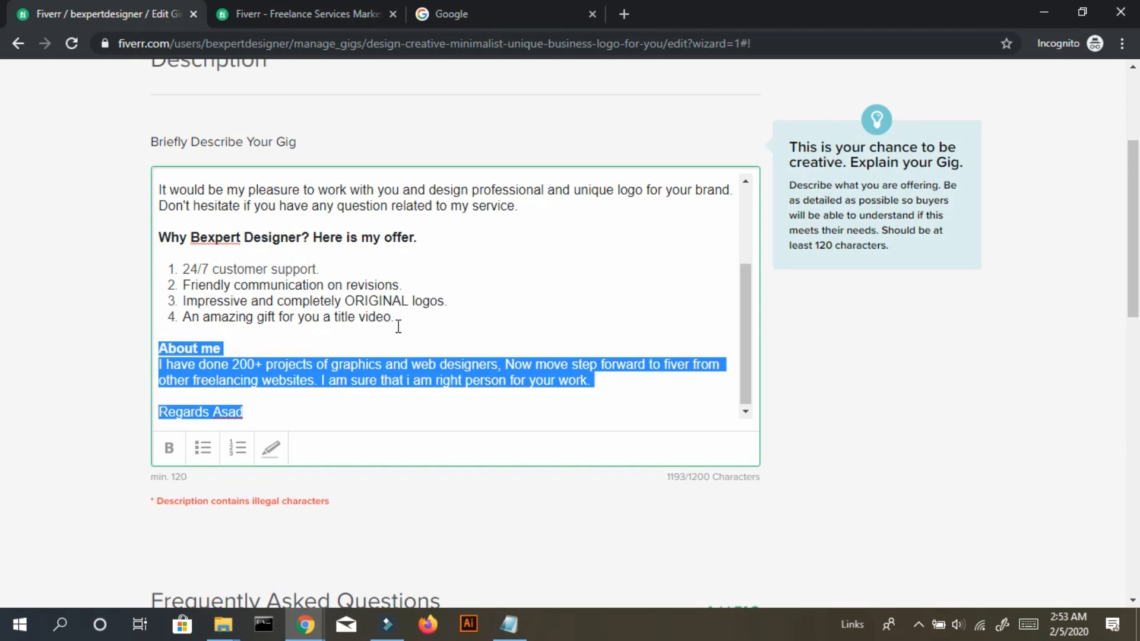
key(BackSpace)
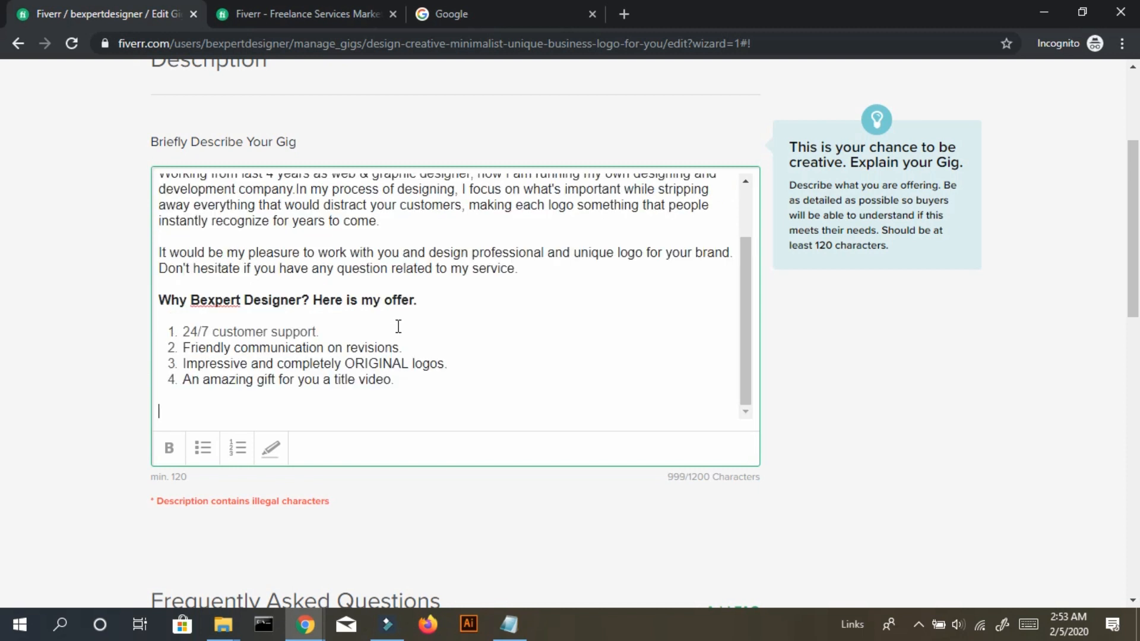
drag(1132, 255, 1134, 454)
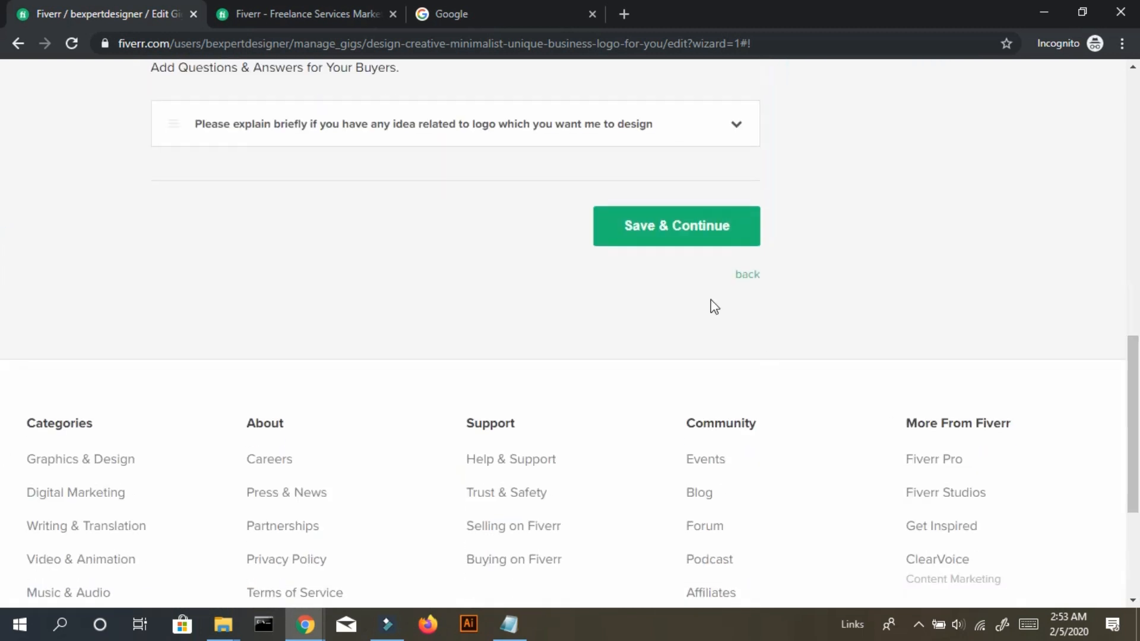
click(676, 226)
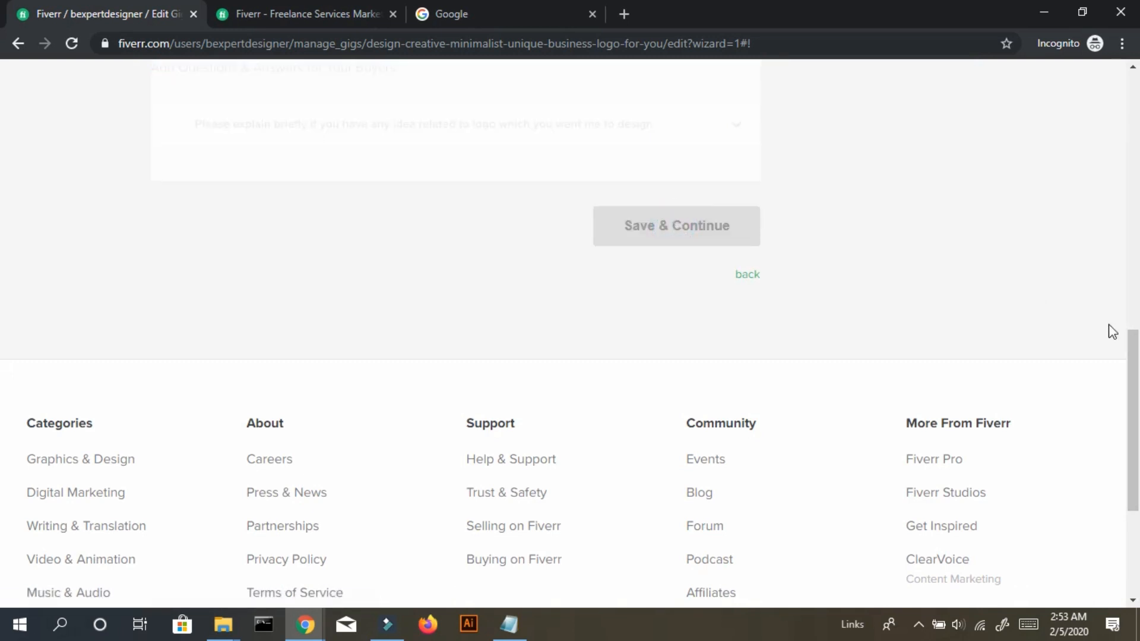
Paste the "About me" section and signature back, and try cutting and re-inserting the text from the "Why Bexpert Designer?" heading onward.
click(347, 305)
key(ctrl+v)
drag(295, 296, 156, 134)
key(ctrl+x)
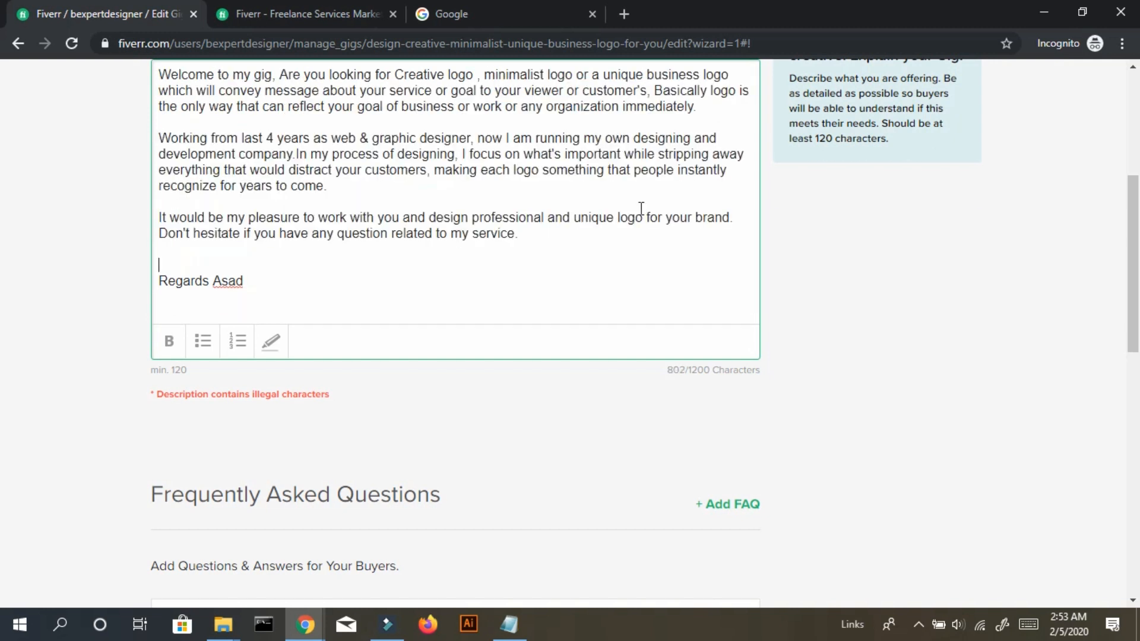
key(ctrl+v)
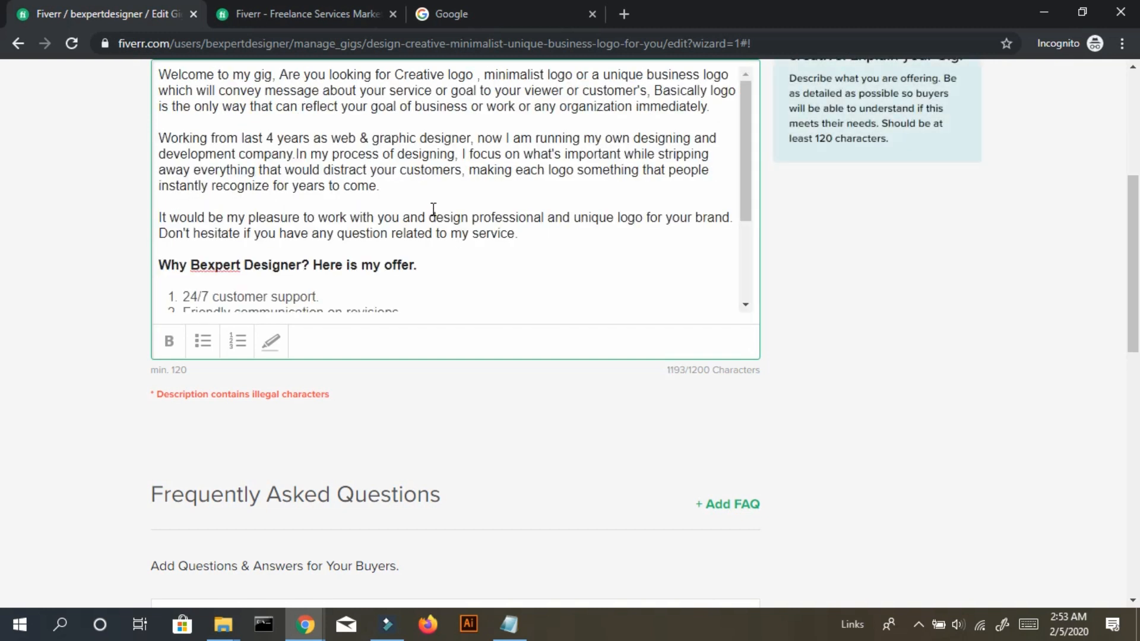
Delete everything from the "Why Bexpert Designer?" heading through the signature, and save the page to continue to Requirements.
click(548, 230)
click(743, 180)
drag(743, 189, 743, 279)
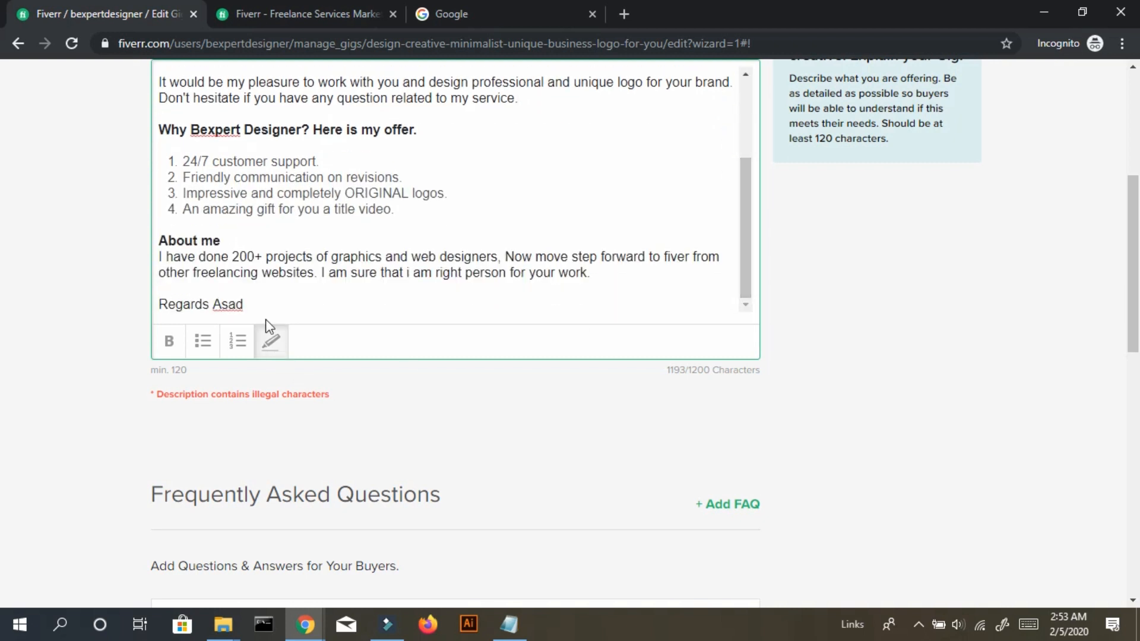
drag(263, 308, 143, 135)
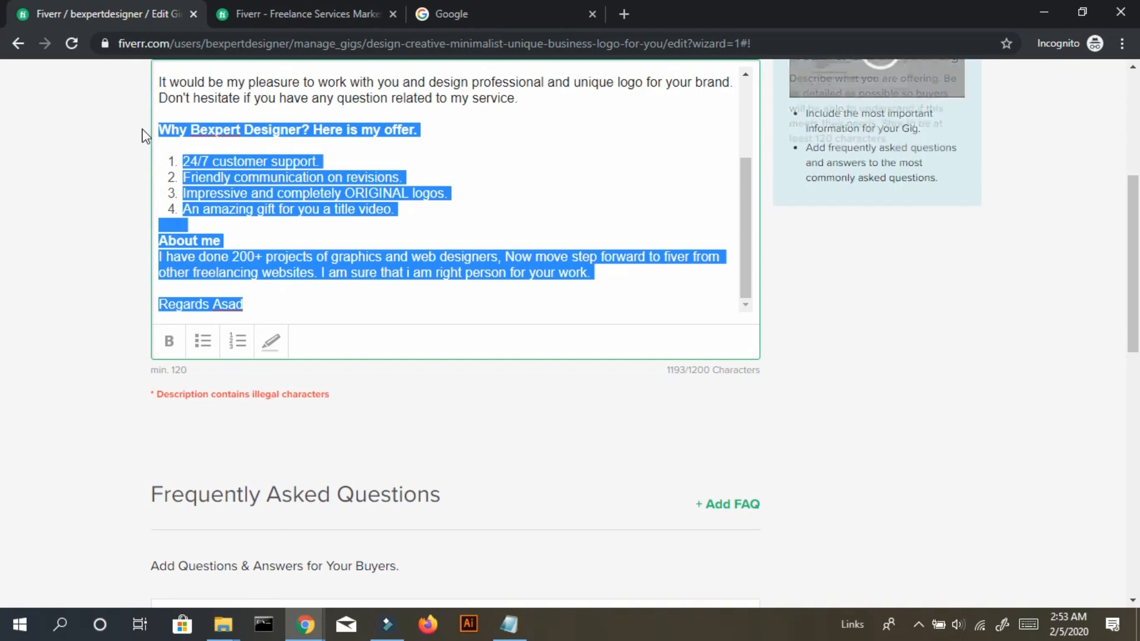
key(BackSpace)
scroll(3, 235, down, 7)
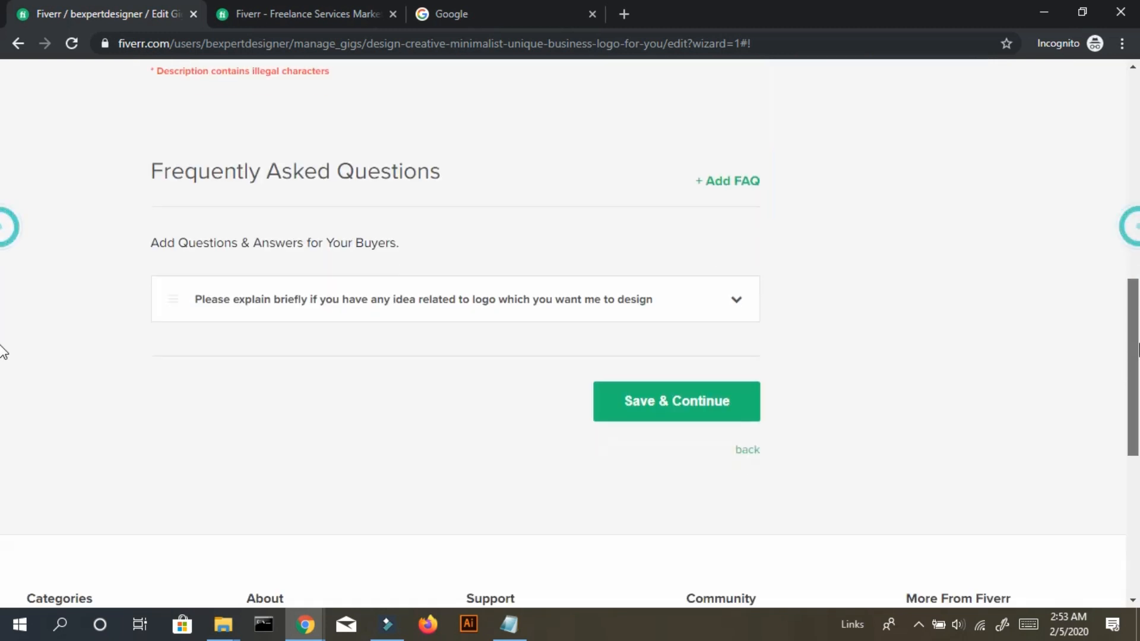
click(685, 326)
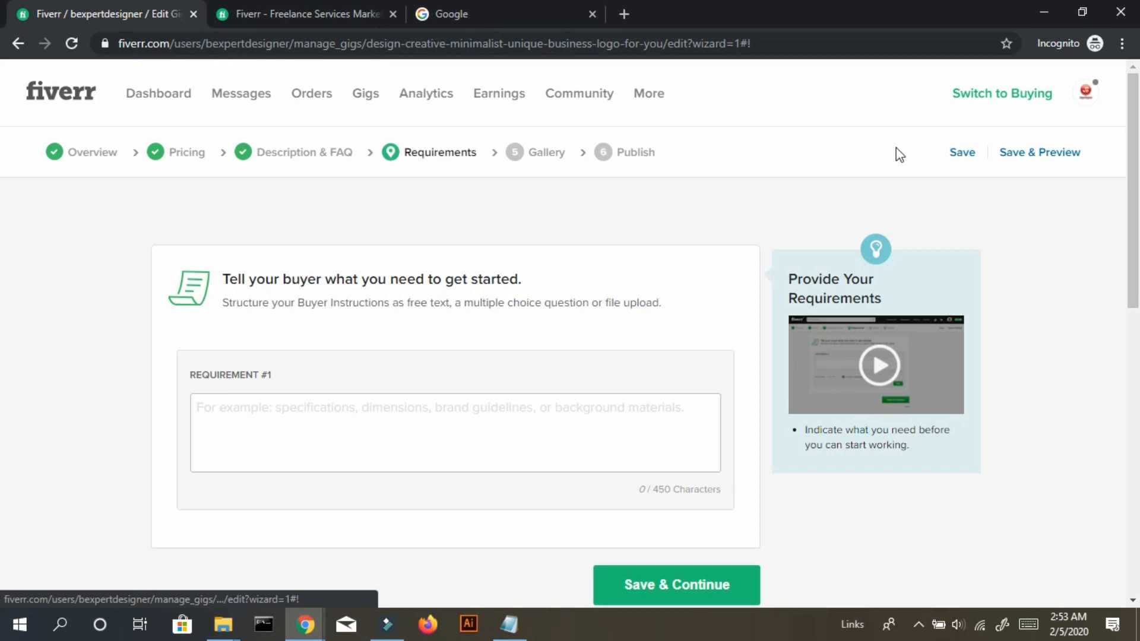
Return to the Description & FAQ stage and put the removed offer list, "About me" section and signature back after the third paragraph.
scroll(3, 244, down, 4)
scroll(5, 244, up, 5)
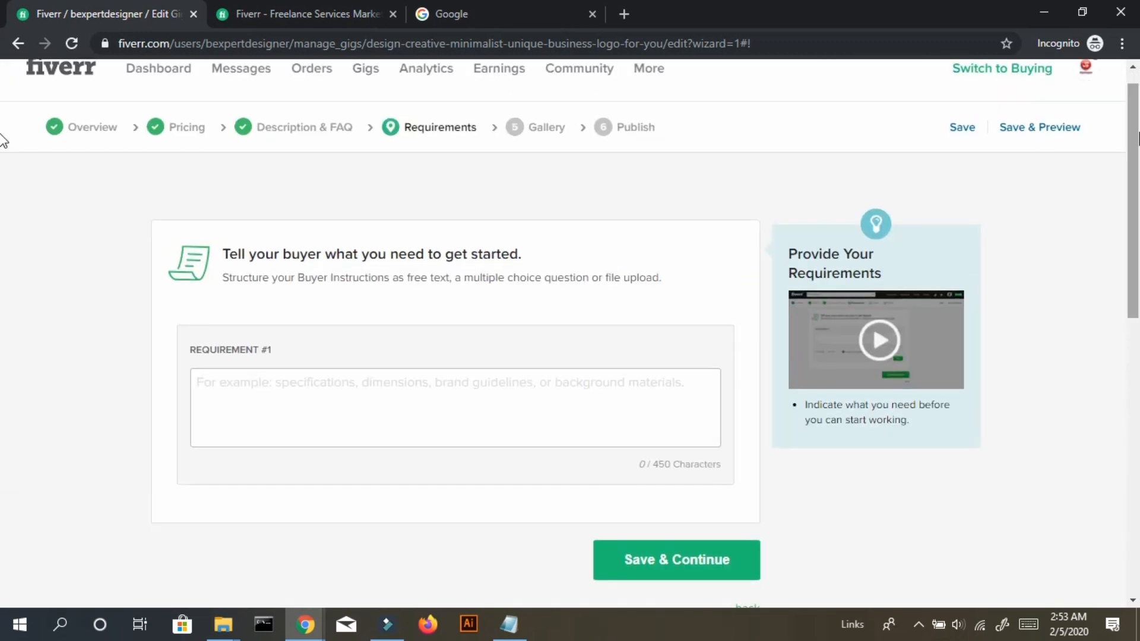
click(327, 126)
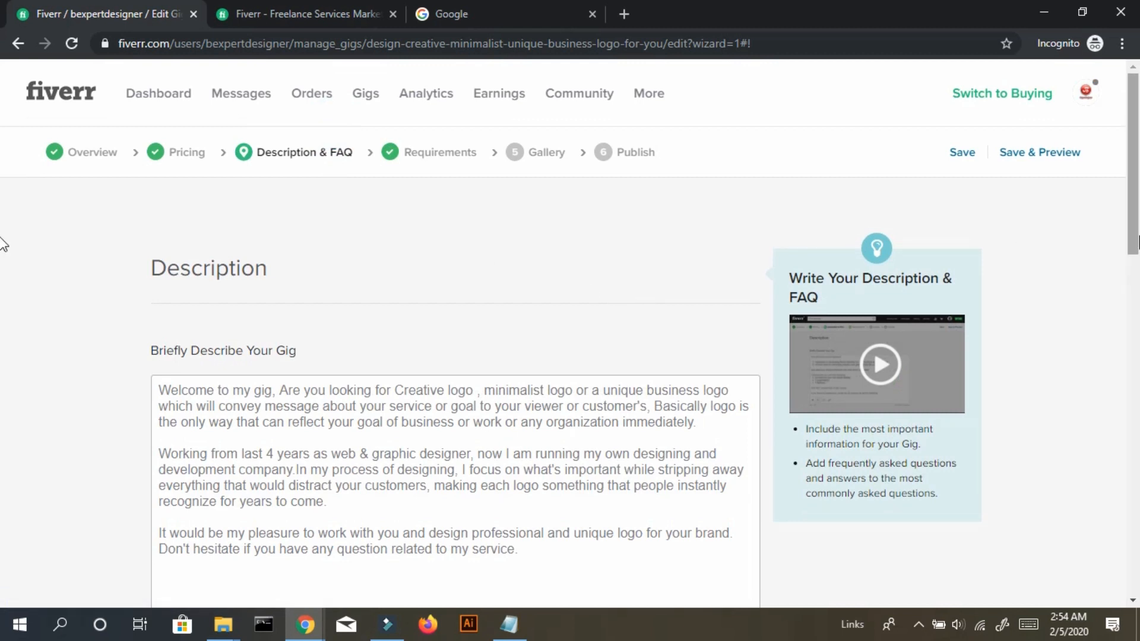
scroll(3, 327, down, 5)
click(440, 286)
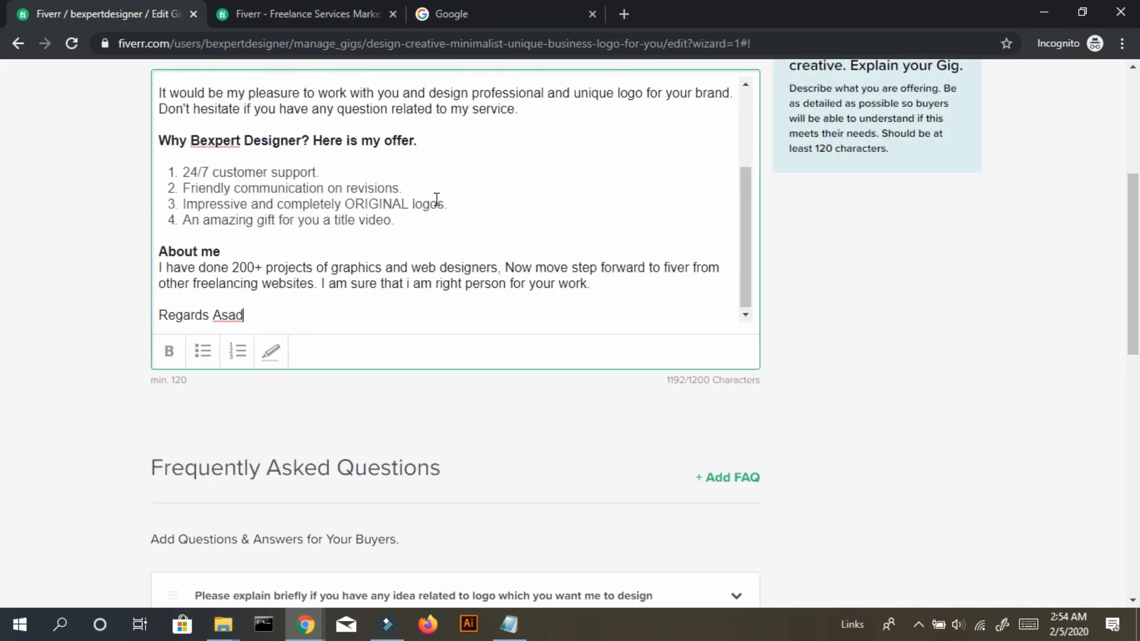
drag(407, 224, 159, 141)
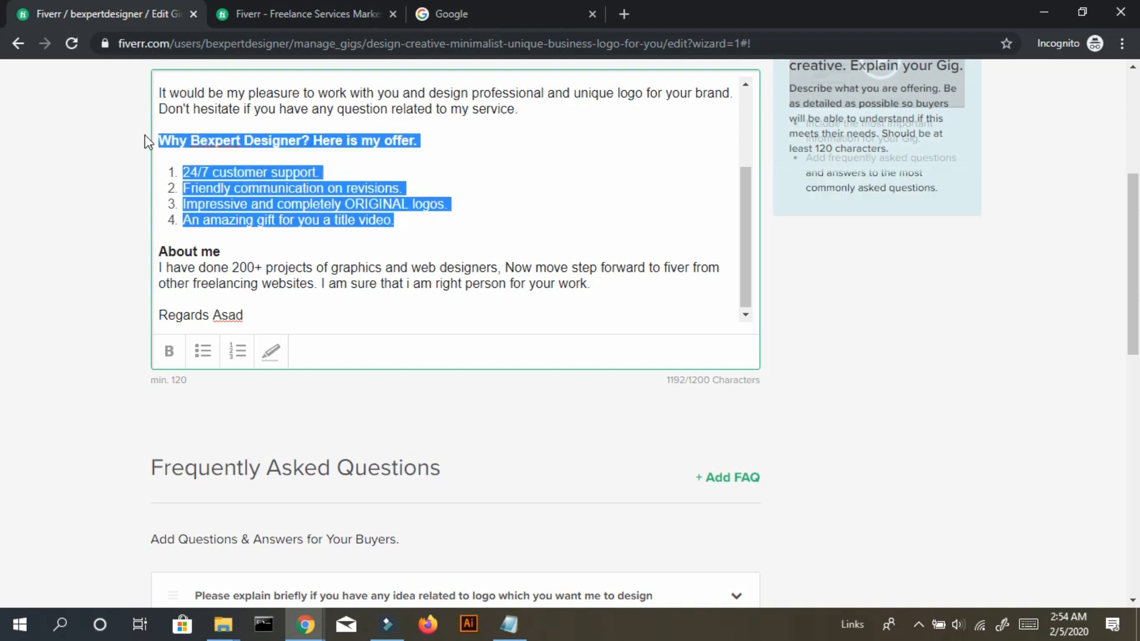
key(BackSpace)
key(ctrl+z)
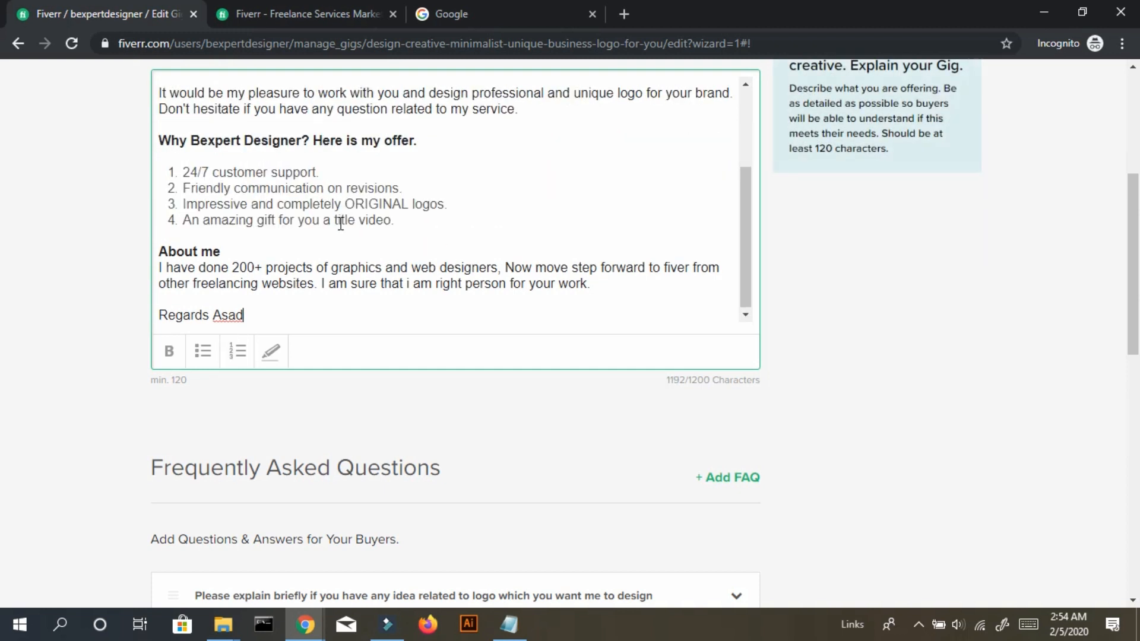
Delete the "Why Bexpert Designer?" heading and its four-item offer list, including the leftover empty numbered line.
drag(158, 139, 426, 220)
key(BackSpace)
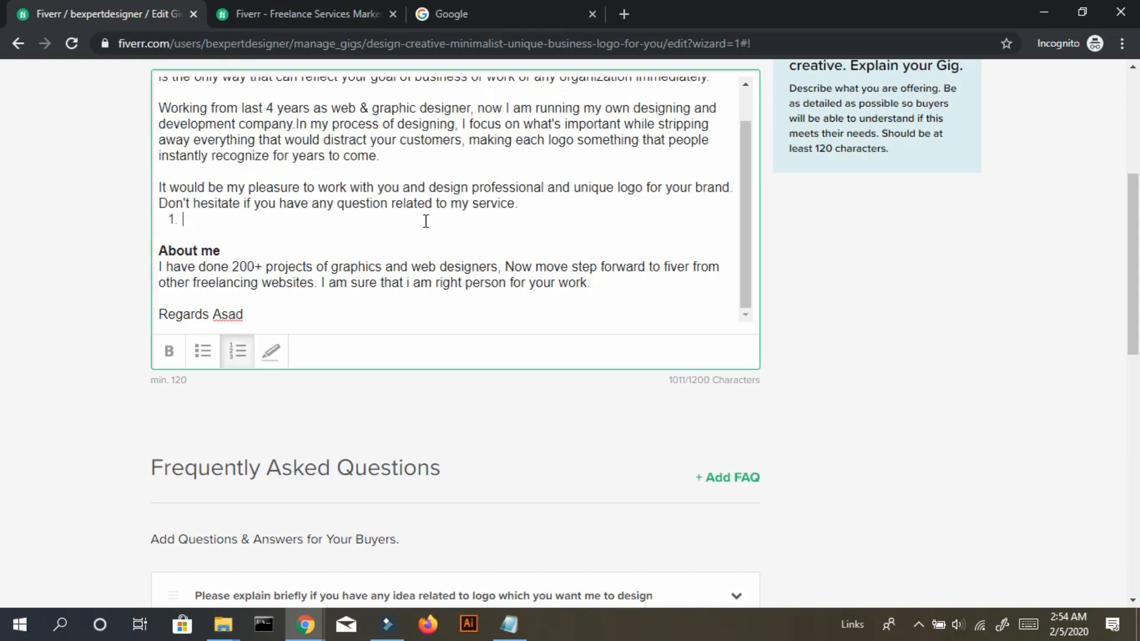
key(BackSpace)
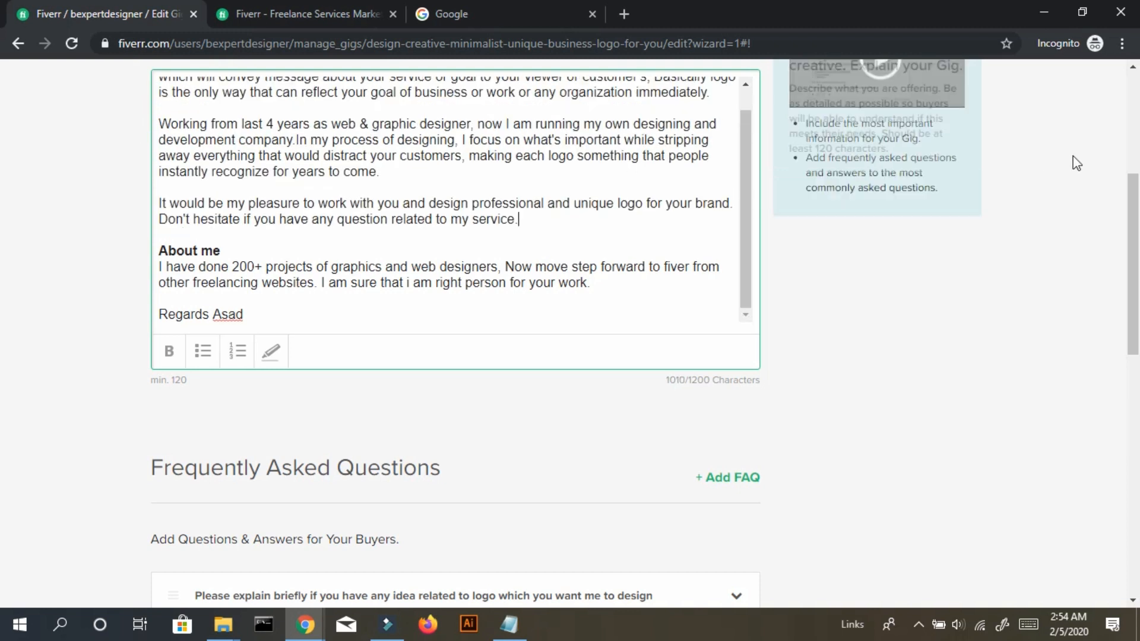
Save the description without the offer list, and return to the Description & FAQ stage.
scroll(5, 368, down, 8)
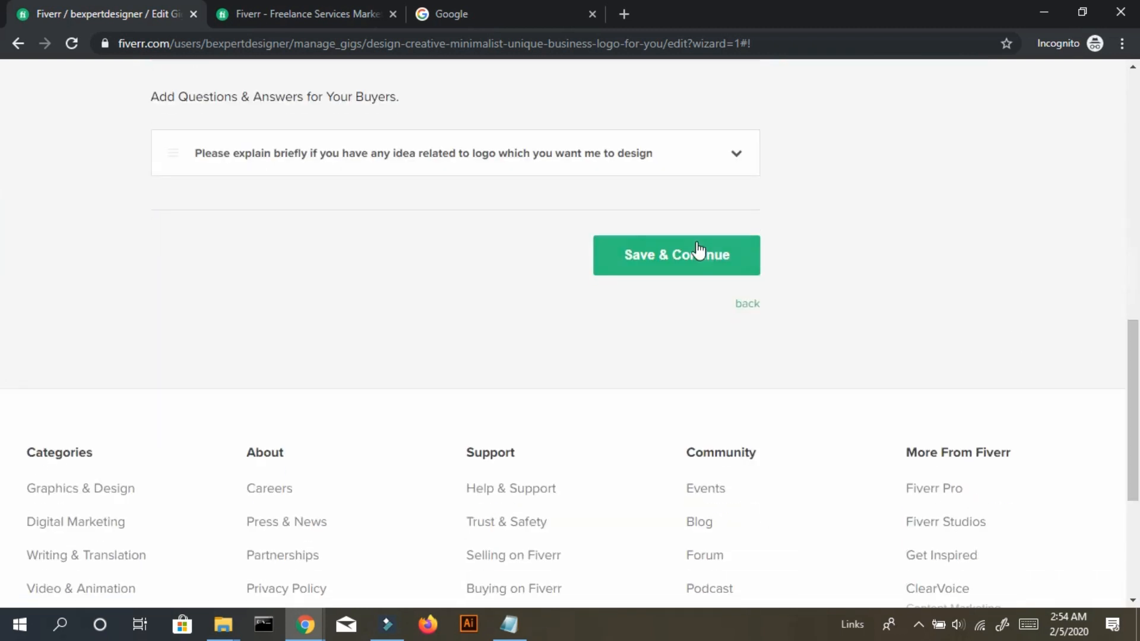
click(693, 245)
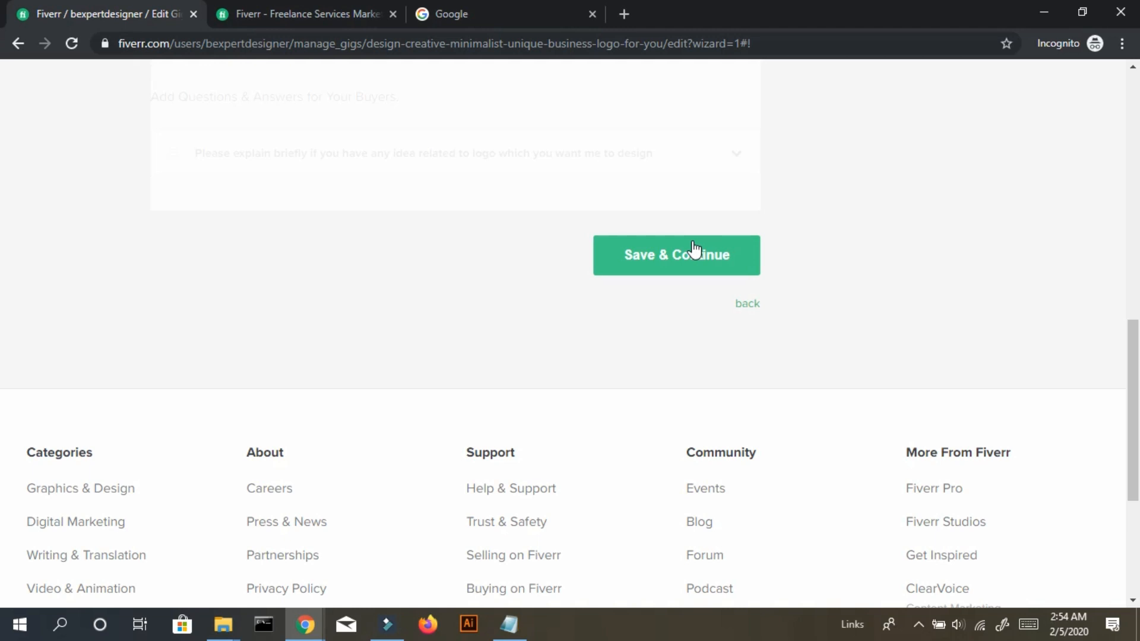
click(309, 153)
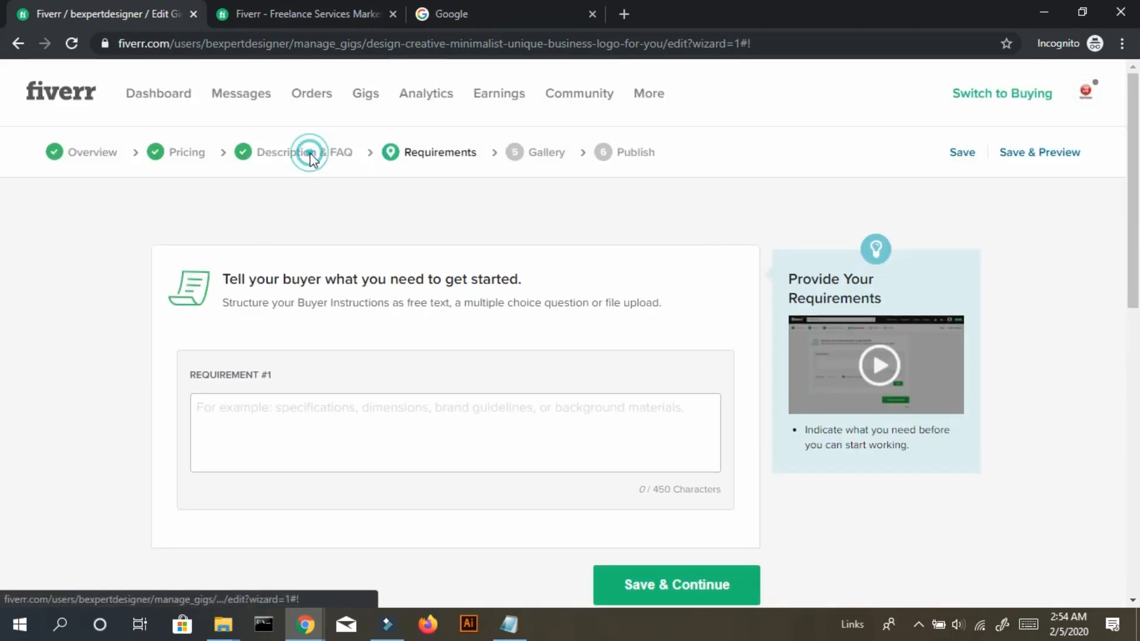
scroll(4, 238, down, 3)
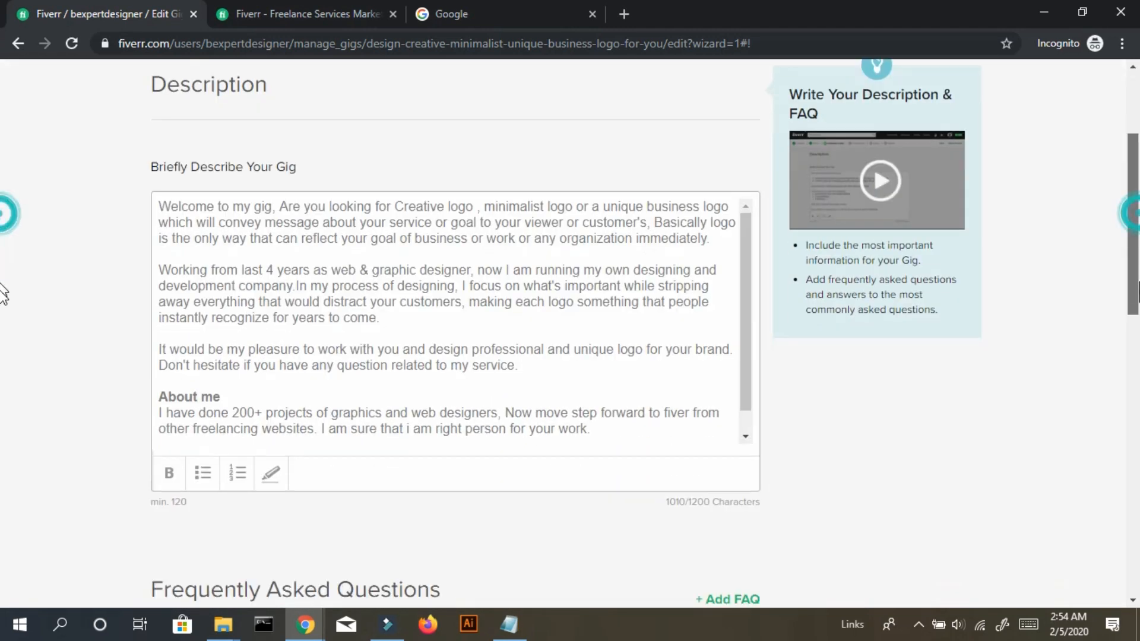
Put the "Why Bexpert Designer? Here is my offer." heading and its four-item numbered list back above the "About me" section, ending the list with a plain line.
scroll(4, 309, down, 3)
click(561, 220)
key(Up)
key(ctrl+v)
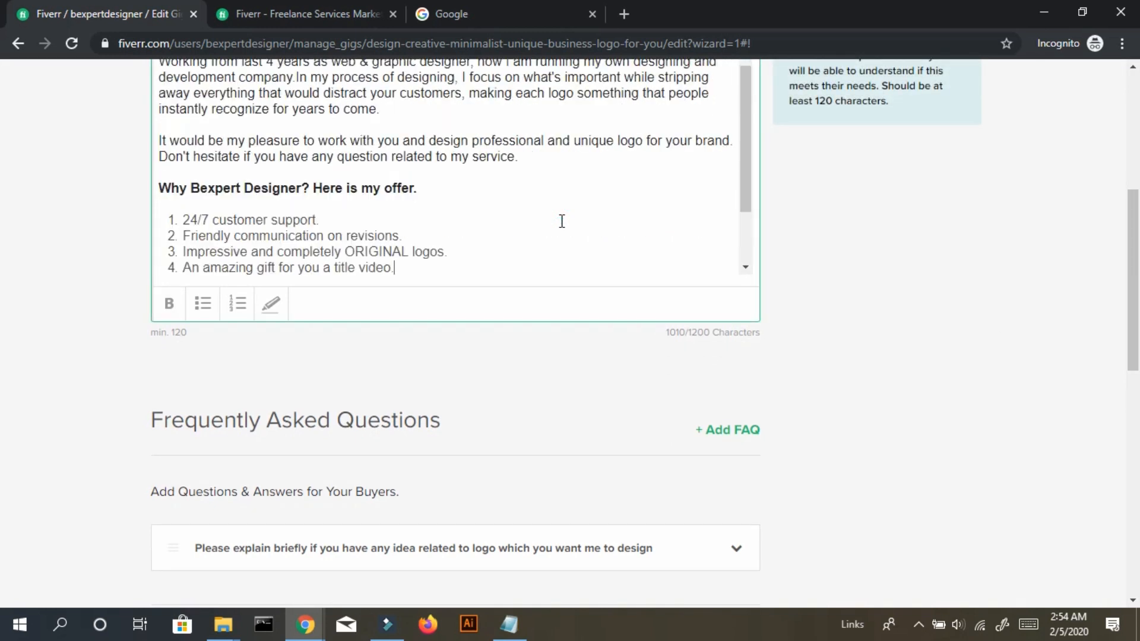
key(Return)
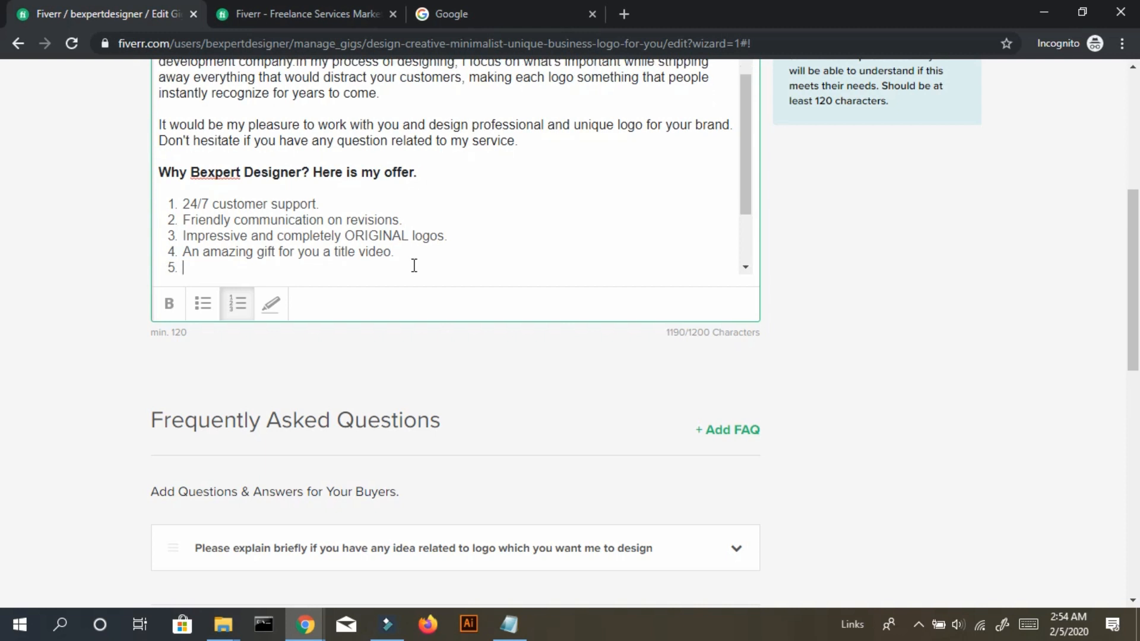
key(BackSpace)
key(Return)
key(Return)
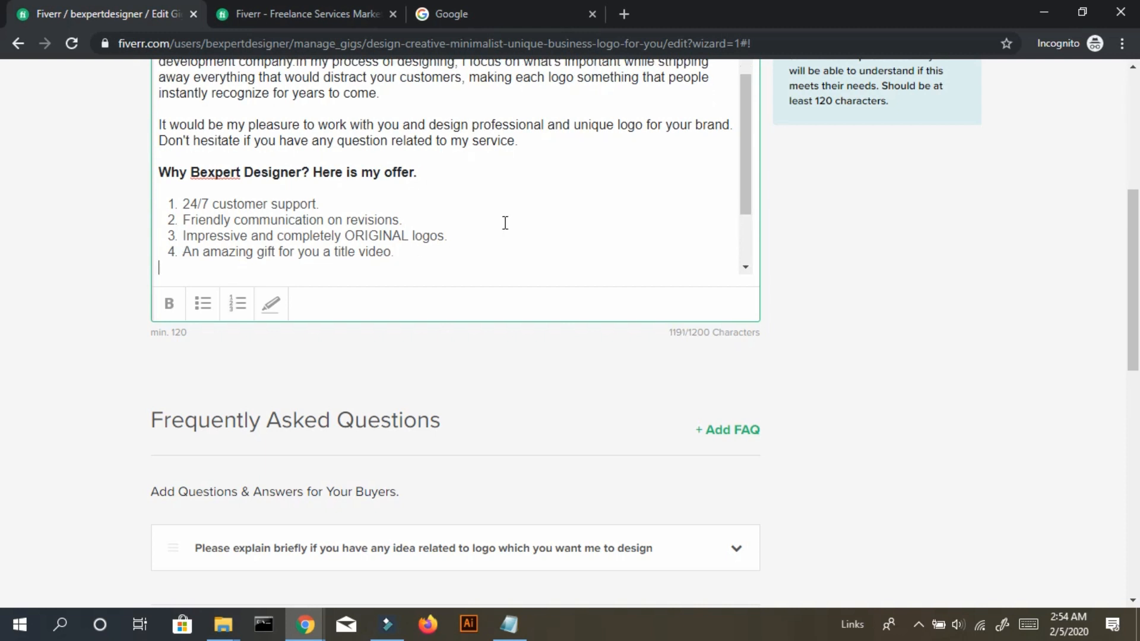
Delete the fourth offer, "An amazing gift for you a title video.", and save the page to continue to Requirements.
key(shift+Up)
key(BackSpace)
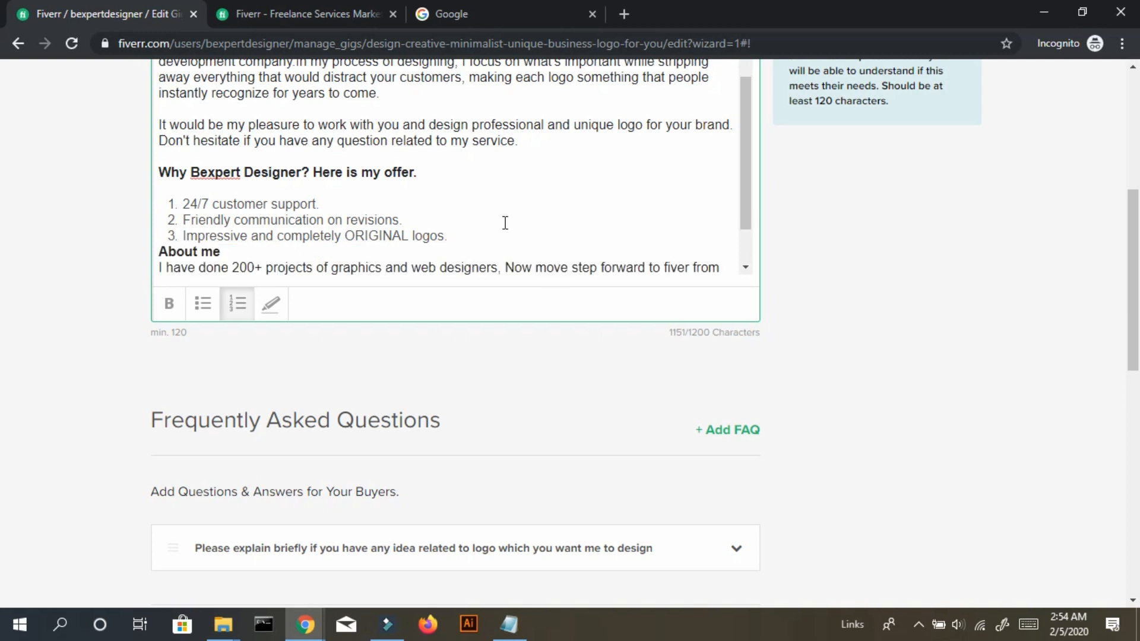
key(BackSpace)
key(Return)
drag(1135, 200, 1135, 311)
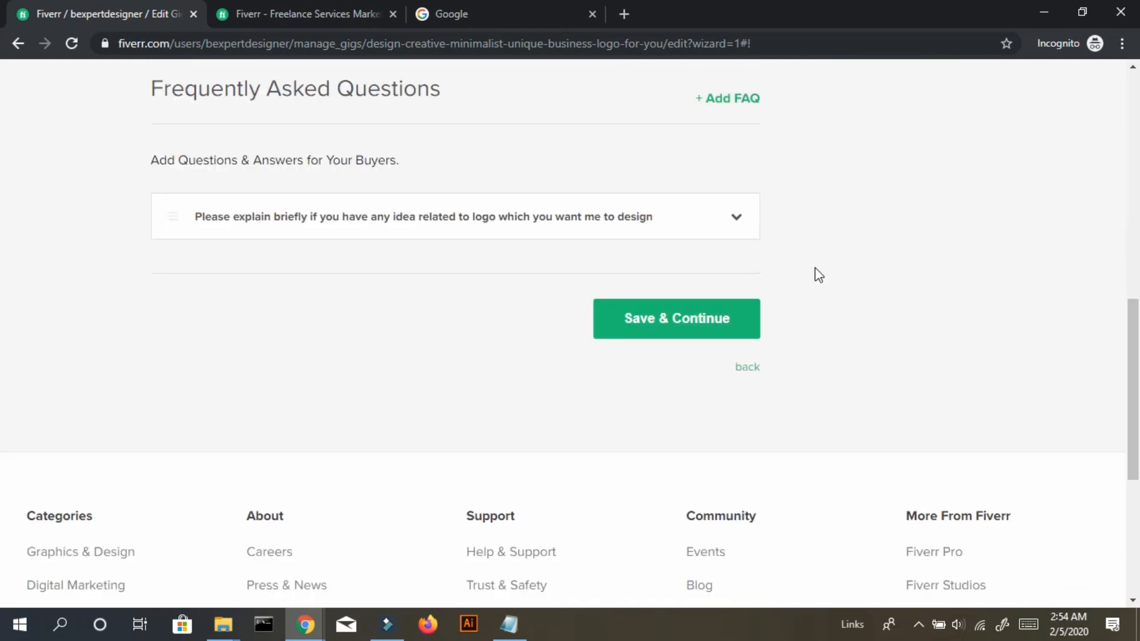
click(687, 336)
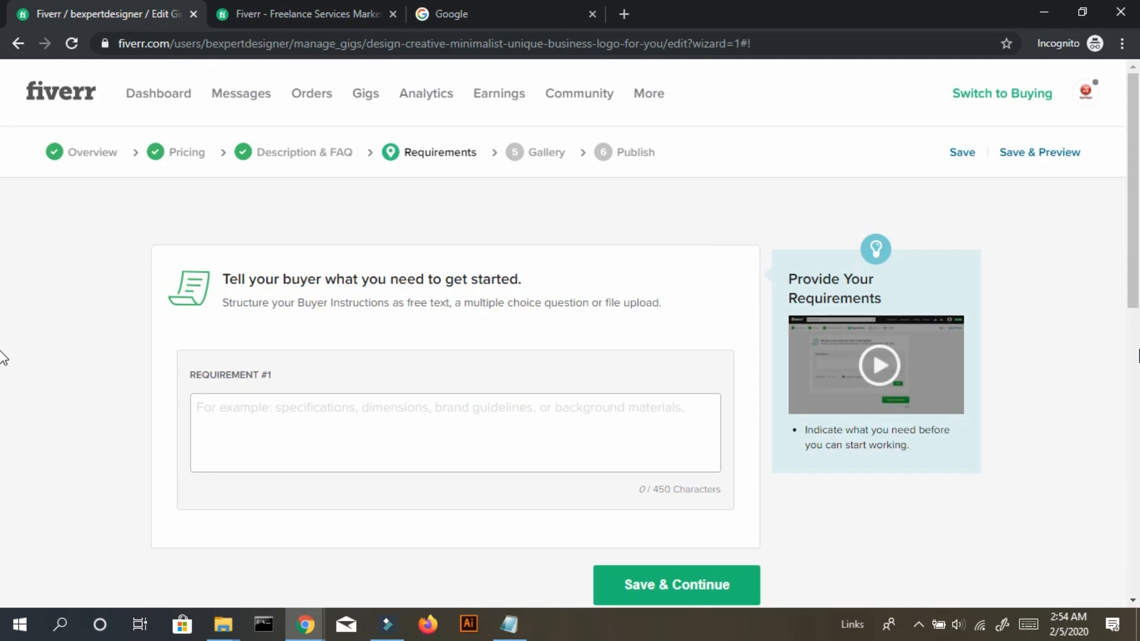
Enter requirement #1: "Please explain your requirements, I just want the goal of your company or brand so i can understand easily.".
click(578, 431)
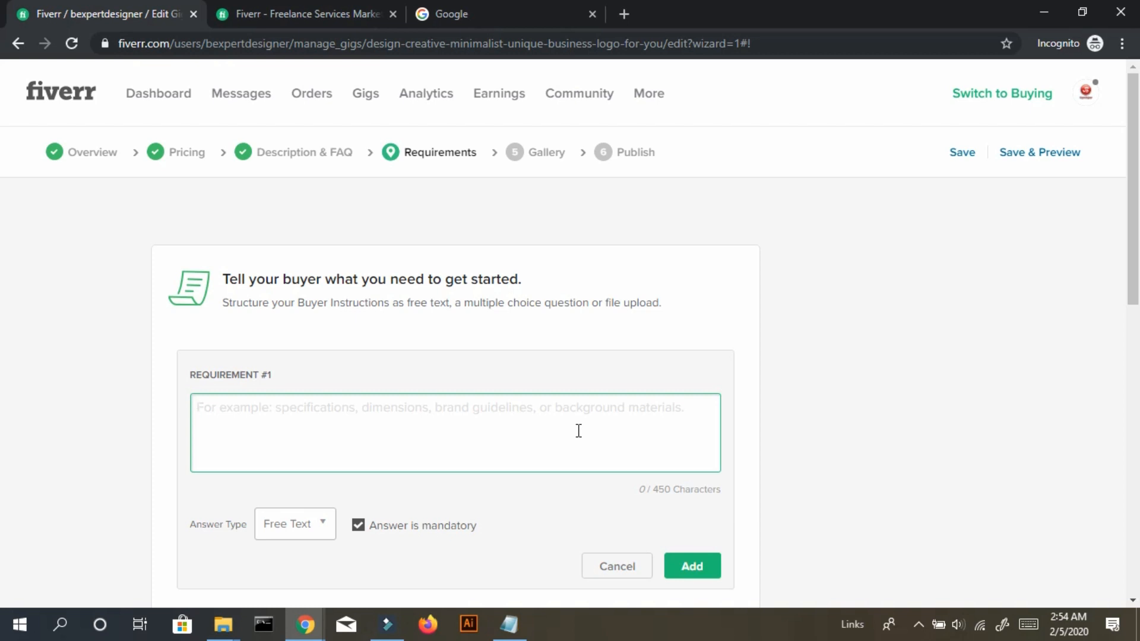
text(Please xp)
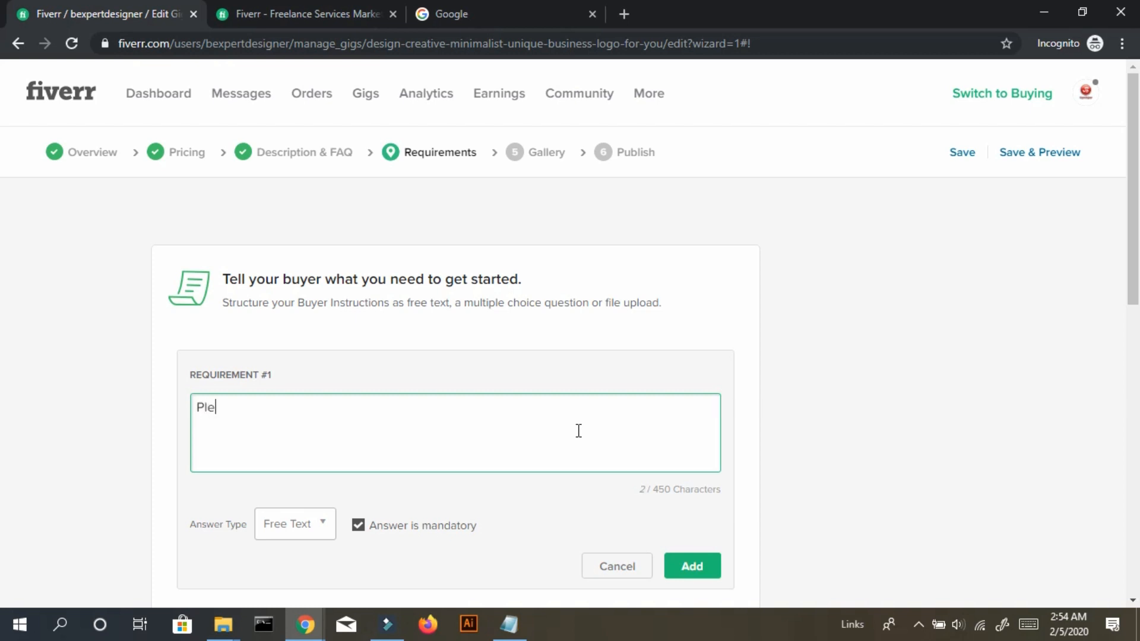
key(BackSpace)
key(BackSpace)
text(explain your requ)
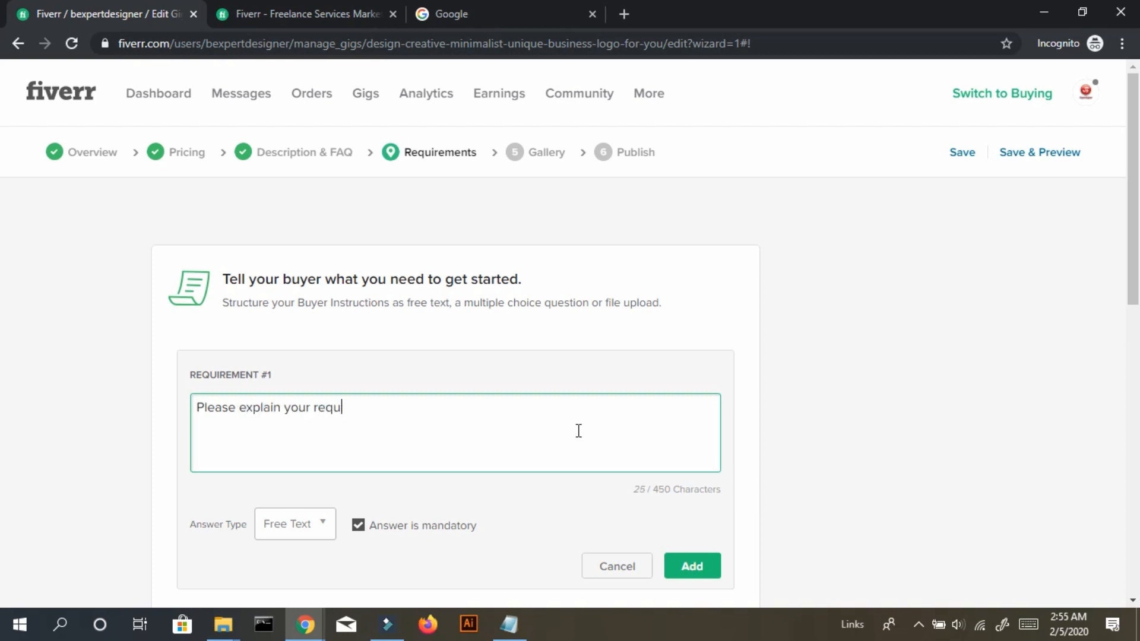
text(irements, I just want the goal)
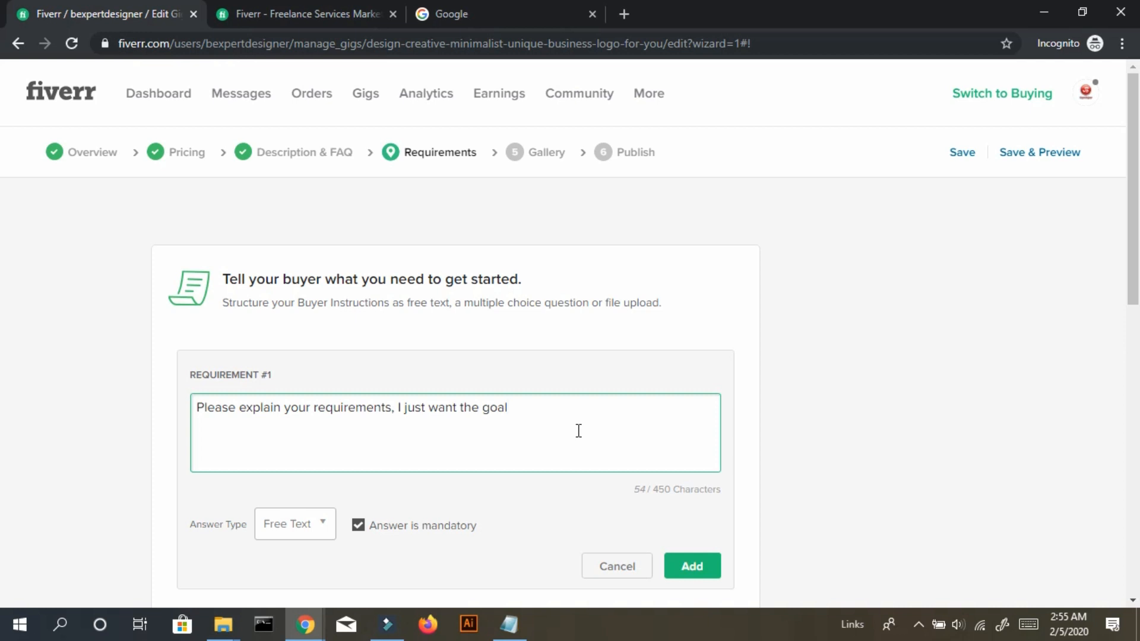
text( of  your company or orgina)
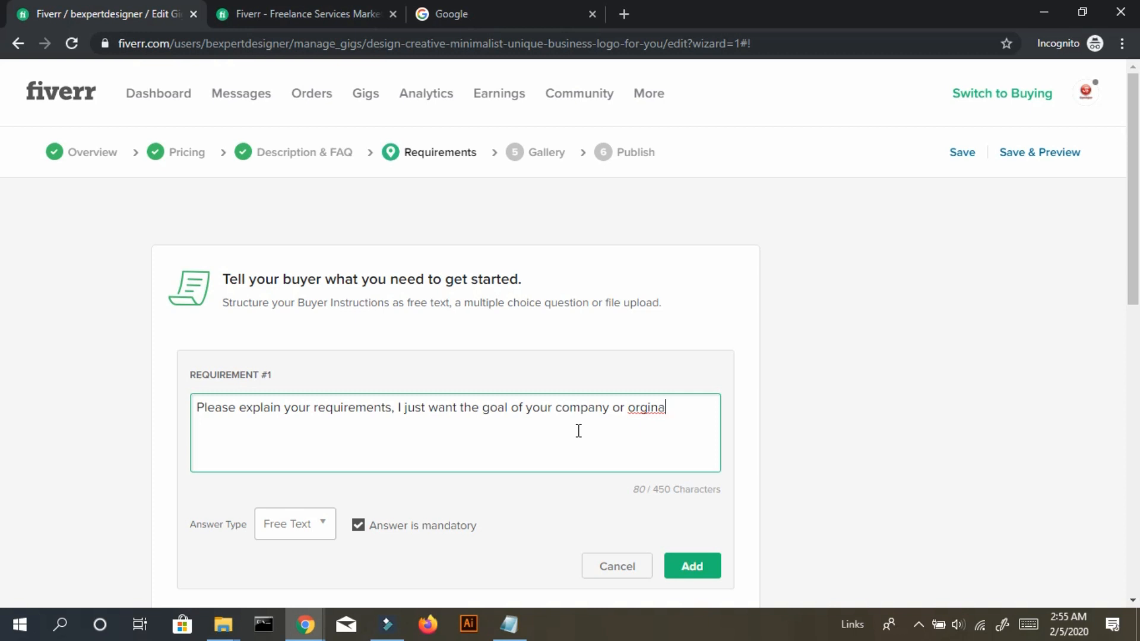
key(BackSpace)
key(BackSpace)
key(BackSpace)
key(BackSpace)
key(BackSpace)
text(brand so i can understan)
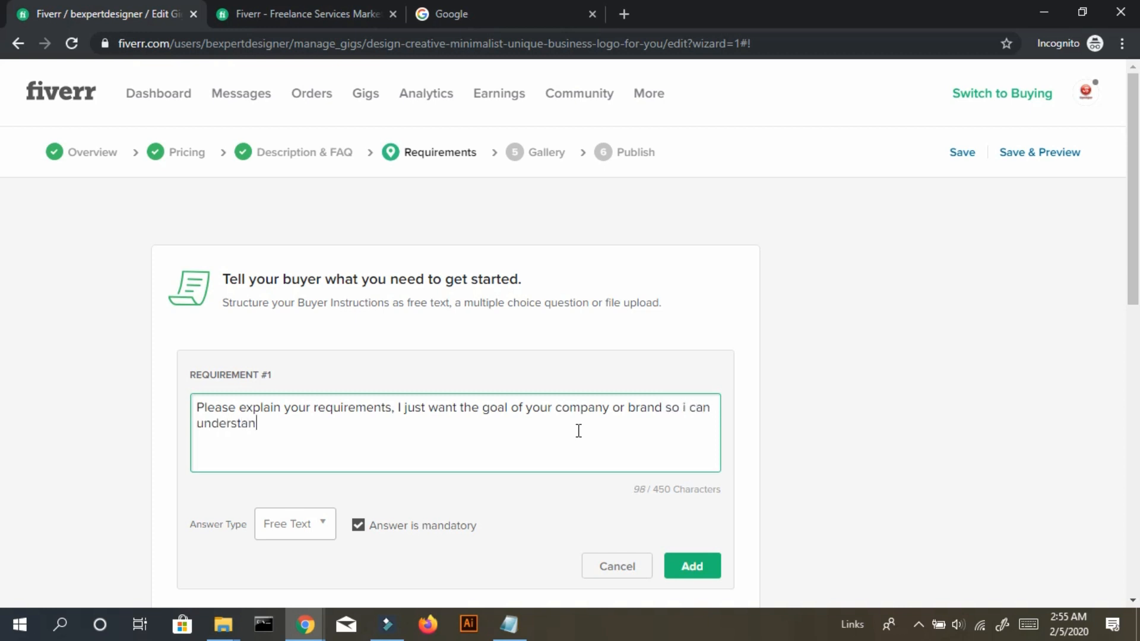
text(f)
key(BackSpace)
text(d easily.)
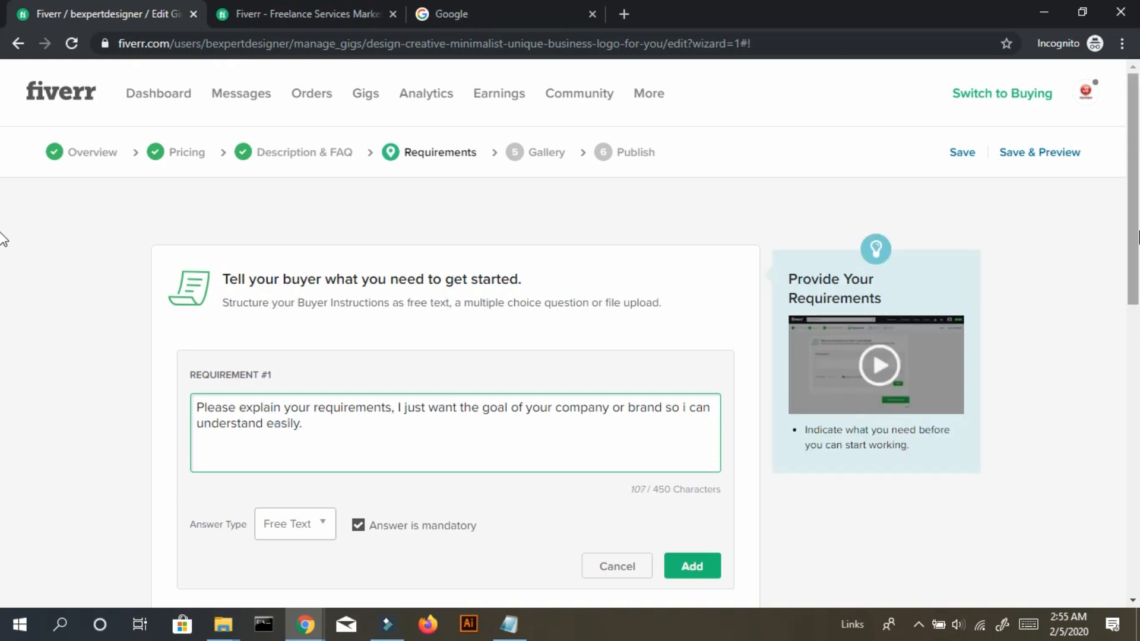
Add the requirement as a mandatory free-text answer, and save the page to continue to Gallery.
scroll(1036, 328, down, 1)
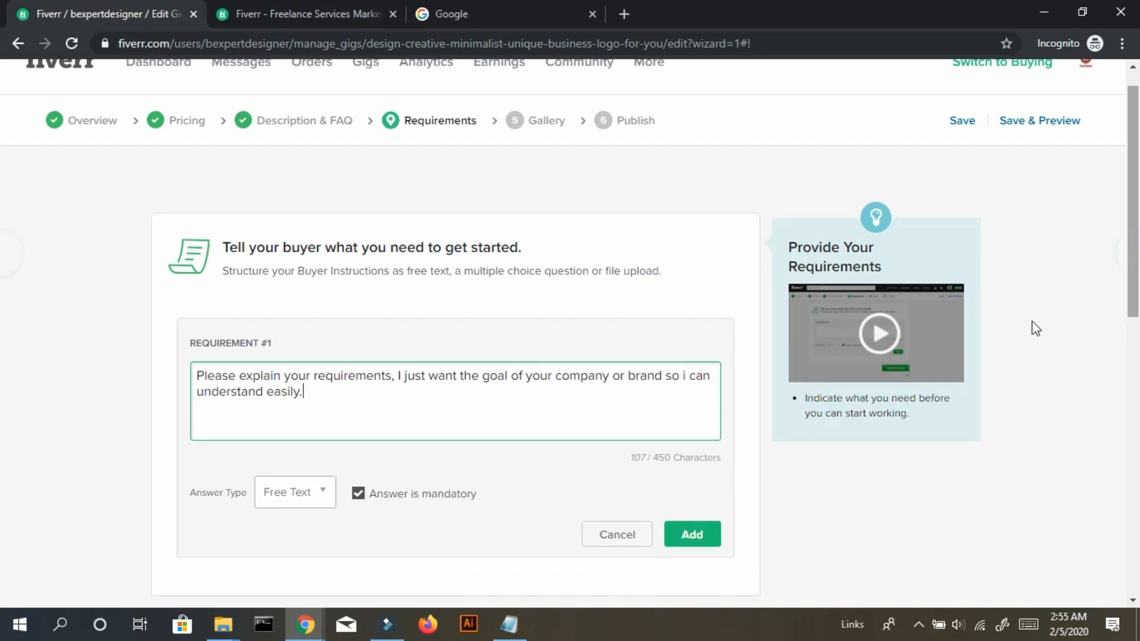
click(688, 534)
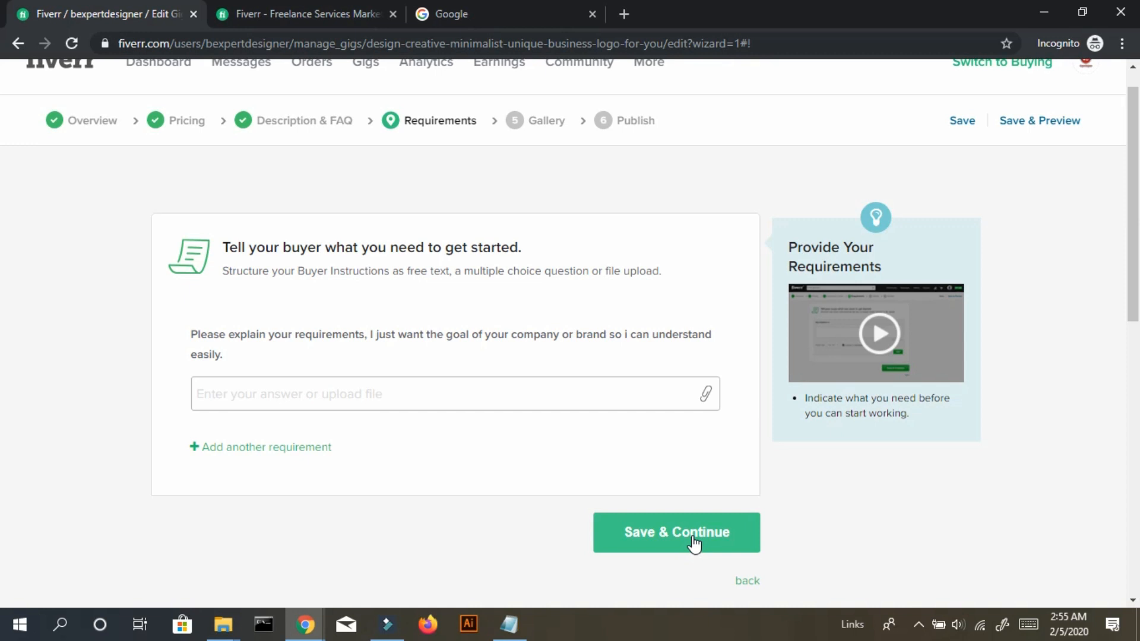
click(692, 538)
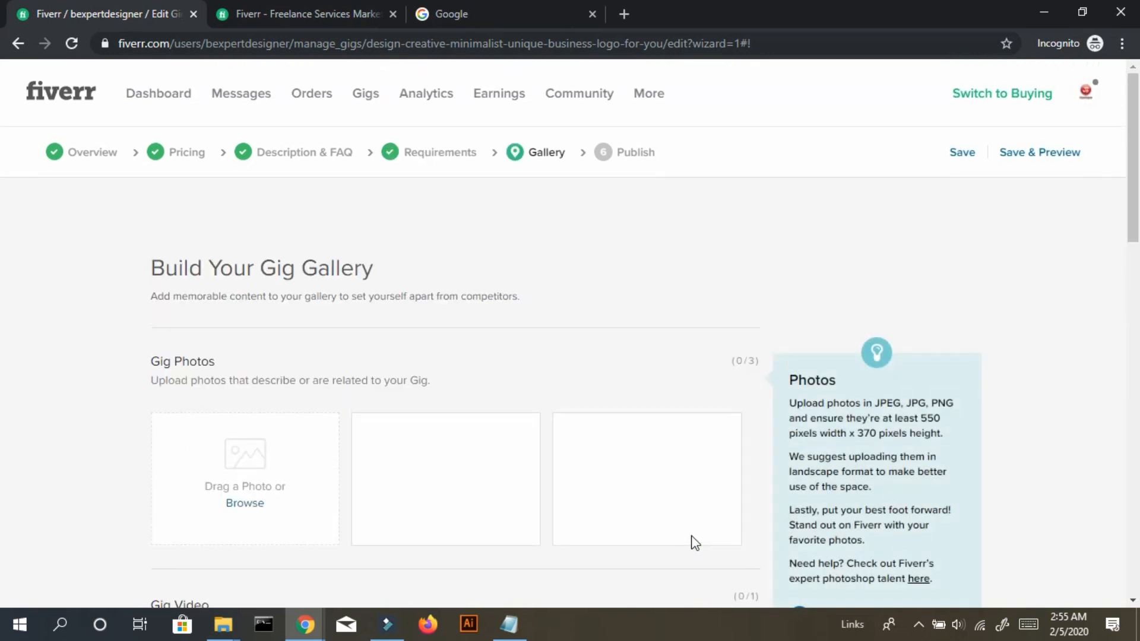
Upload "Thumbnail logo designer fiver gig" from the bexpert Designer folder as the first gig photo.
scroll(3, 249, down, 3)
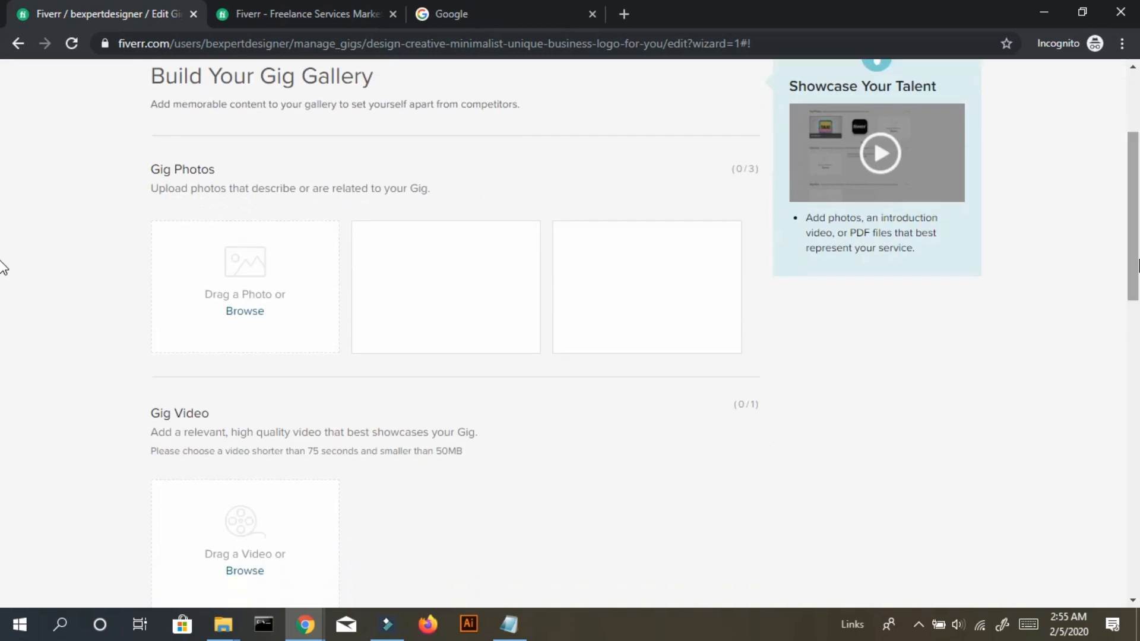
click(255, 311)
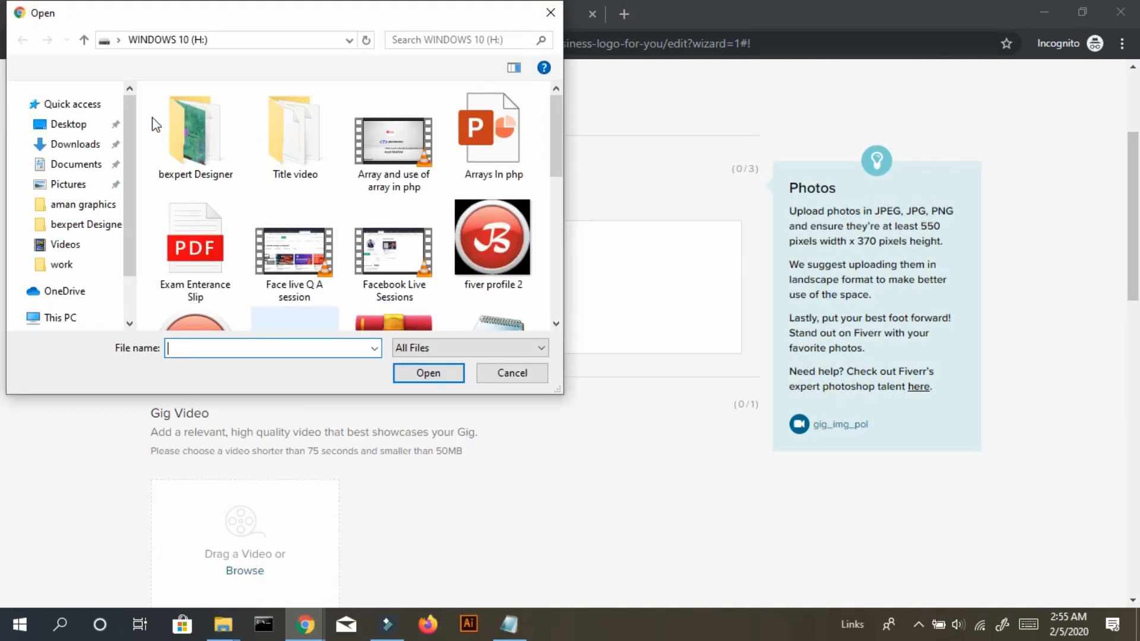
double_click(193, 126)
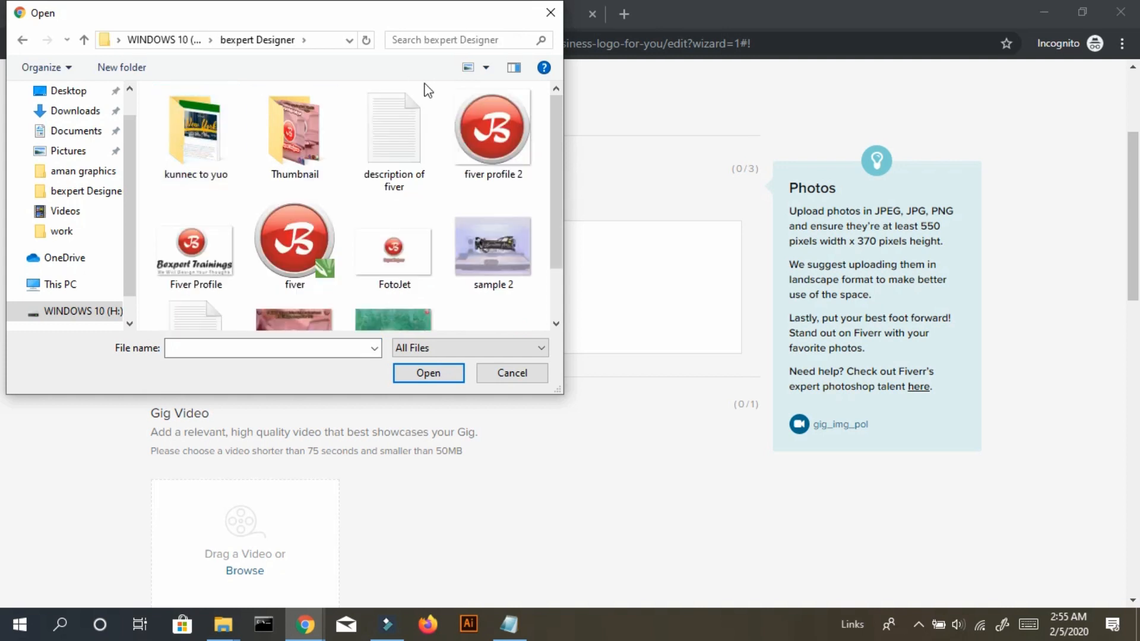
click(287, 317)
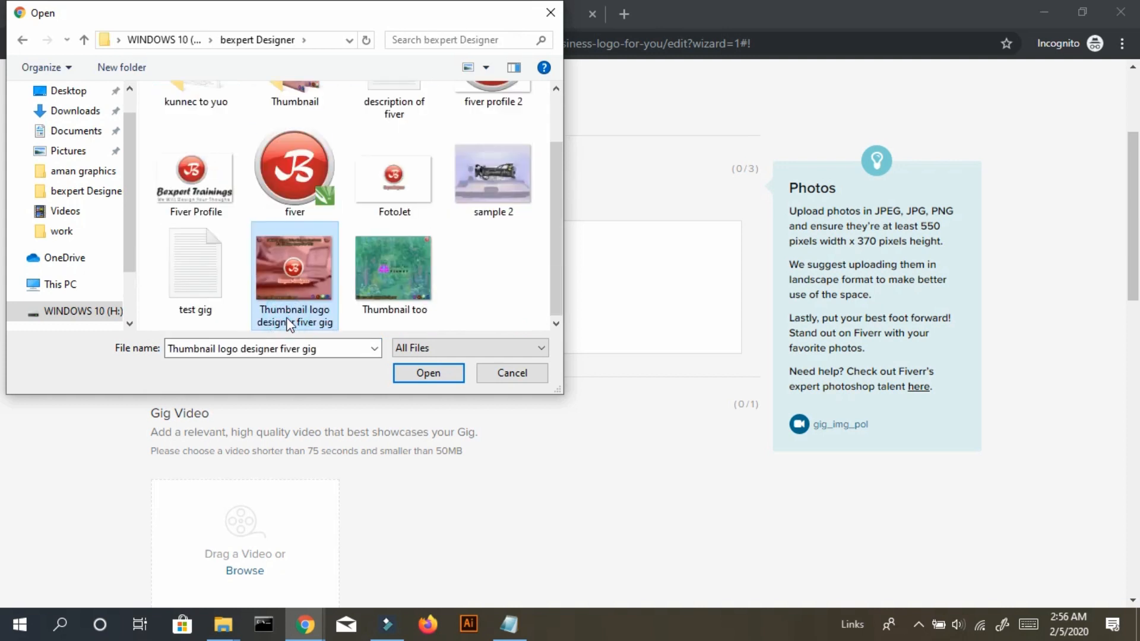
double_click(286, 317)
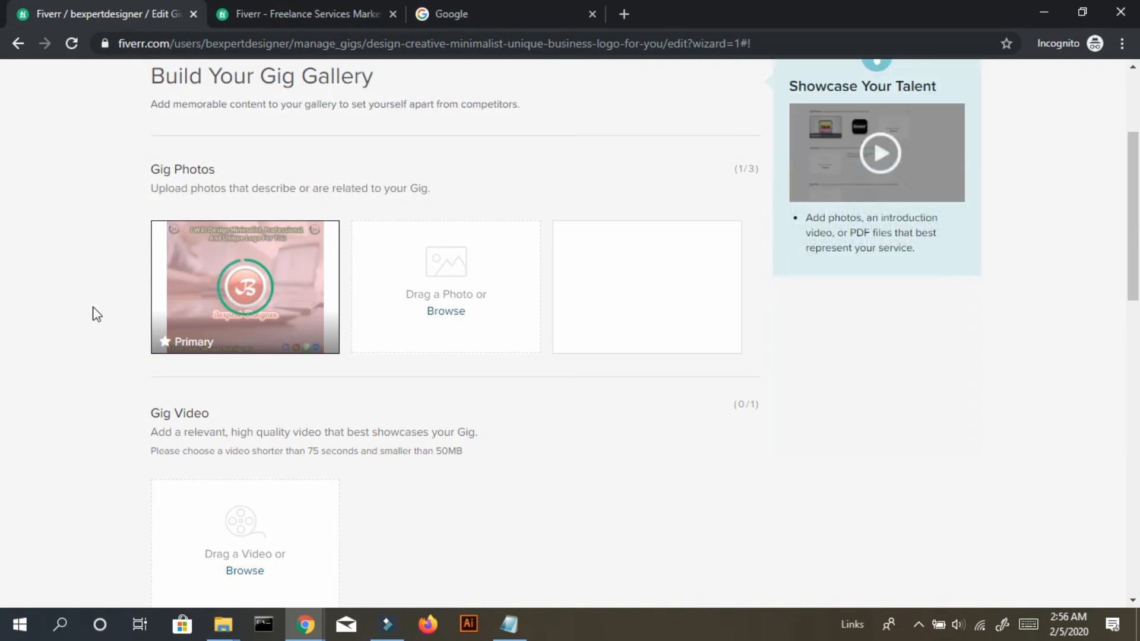
Upload "Thumbnail too" as the second gig photo and "sample 2" as the third.
click(445, 311)
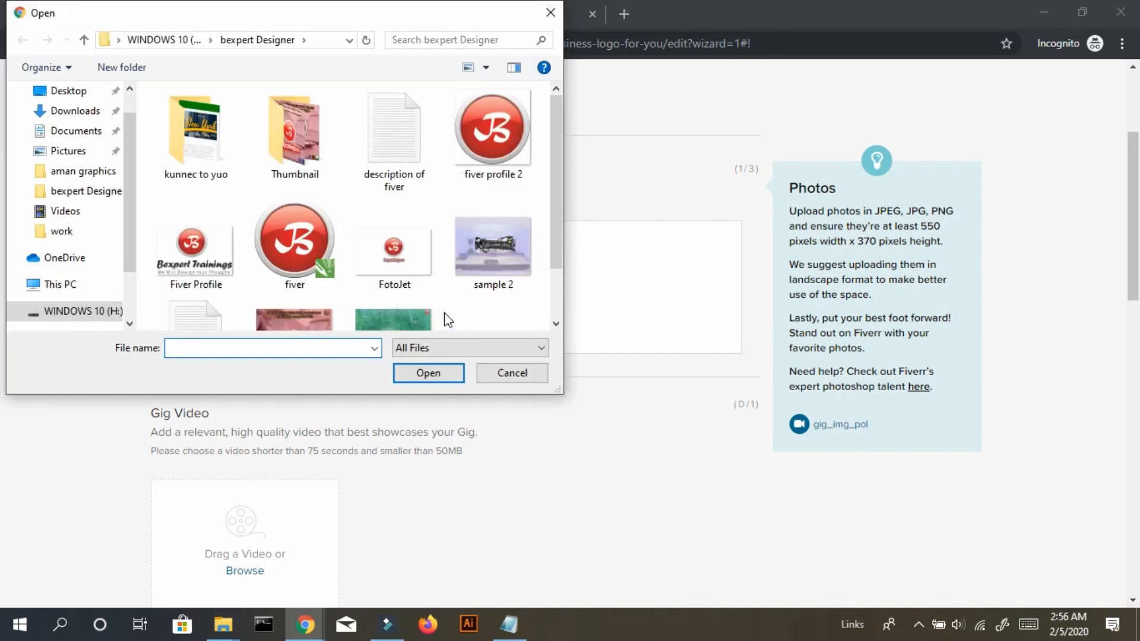
click(419, 237)
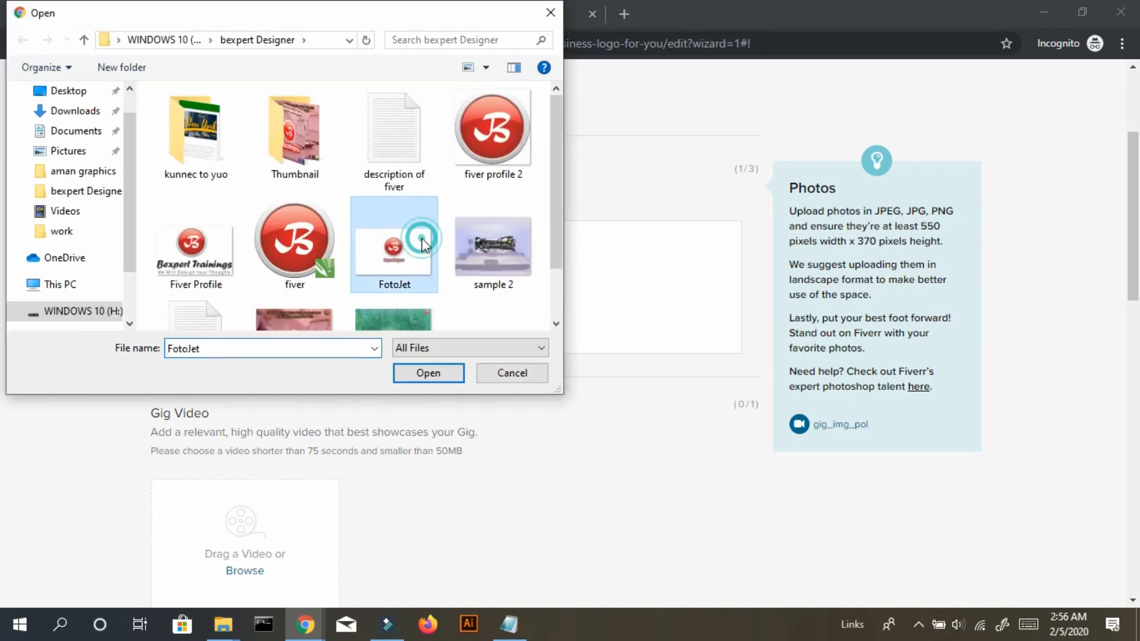
scroll(422, 237, down, 1)
double_click(421, 237)
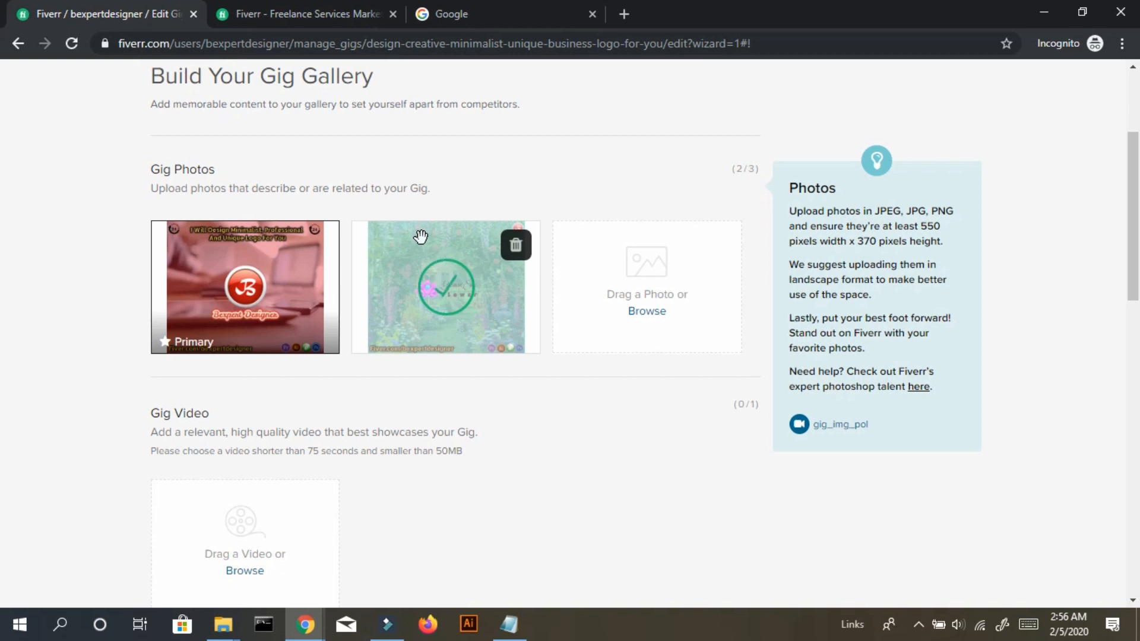
click(648, 310)
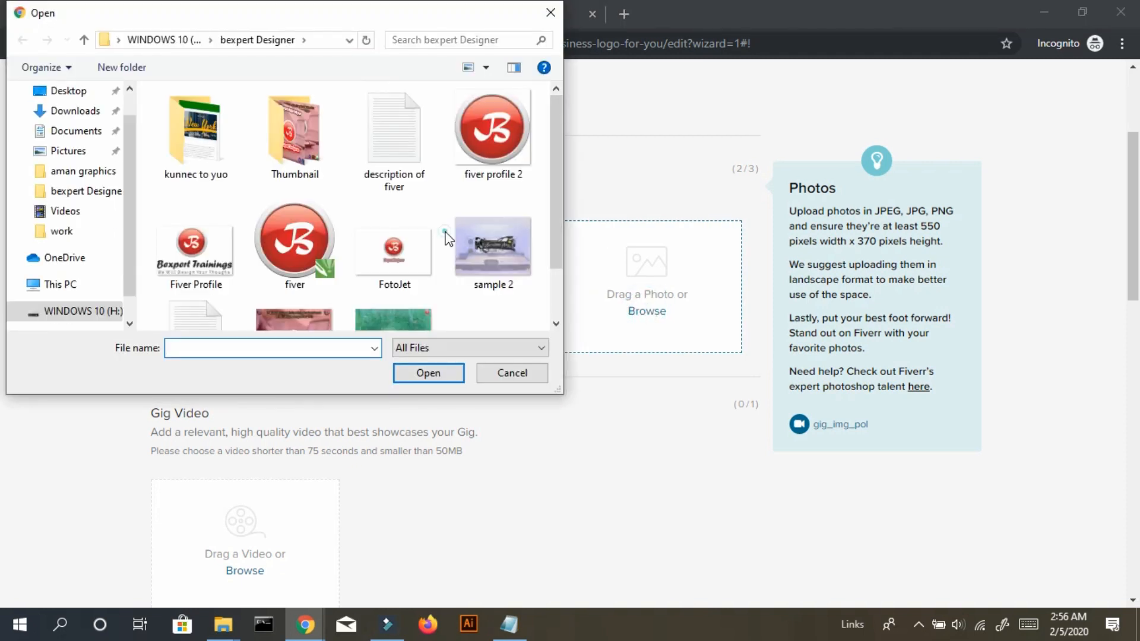
double_click(492, 237)
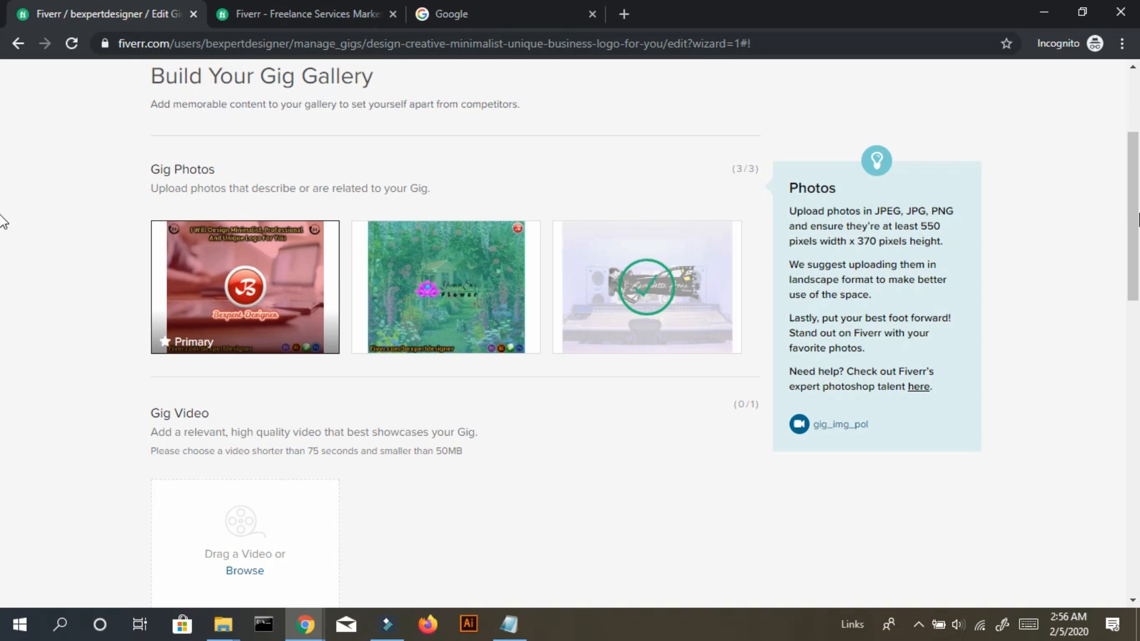
Upload "Thumbnail video for fiver Account" from the WINDOWS 10 (H:) drive as the gig video.
scroll(2, 226, down, 3)
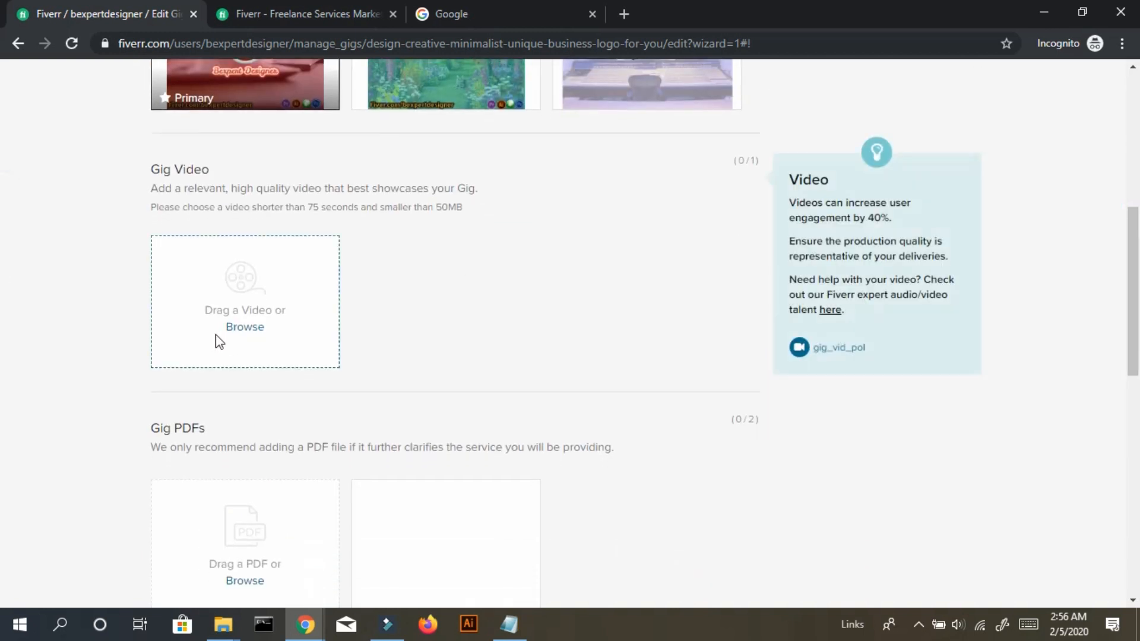
click(244, 327)
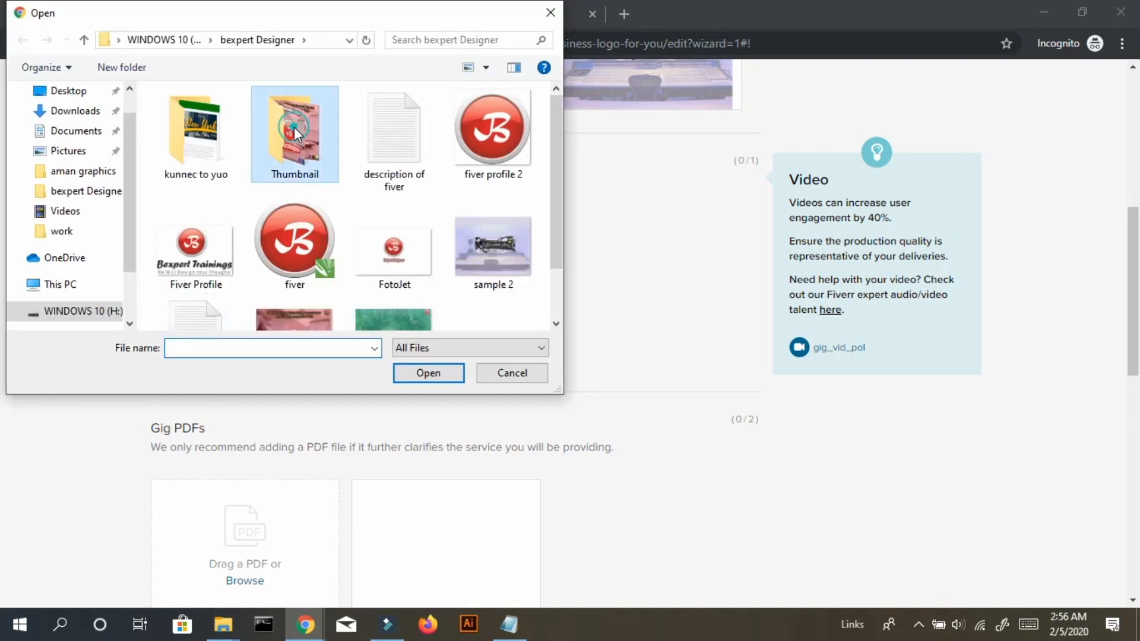
key(Right)
key(Up)
key(Up)
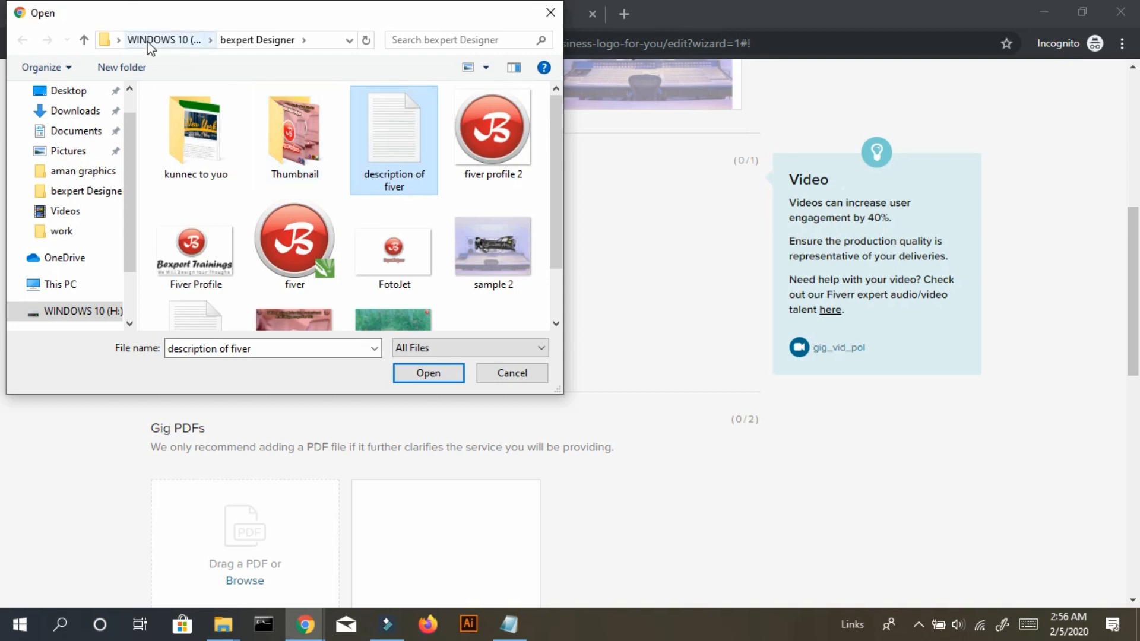
click(163, 40)
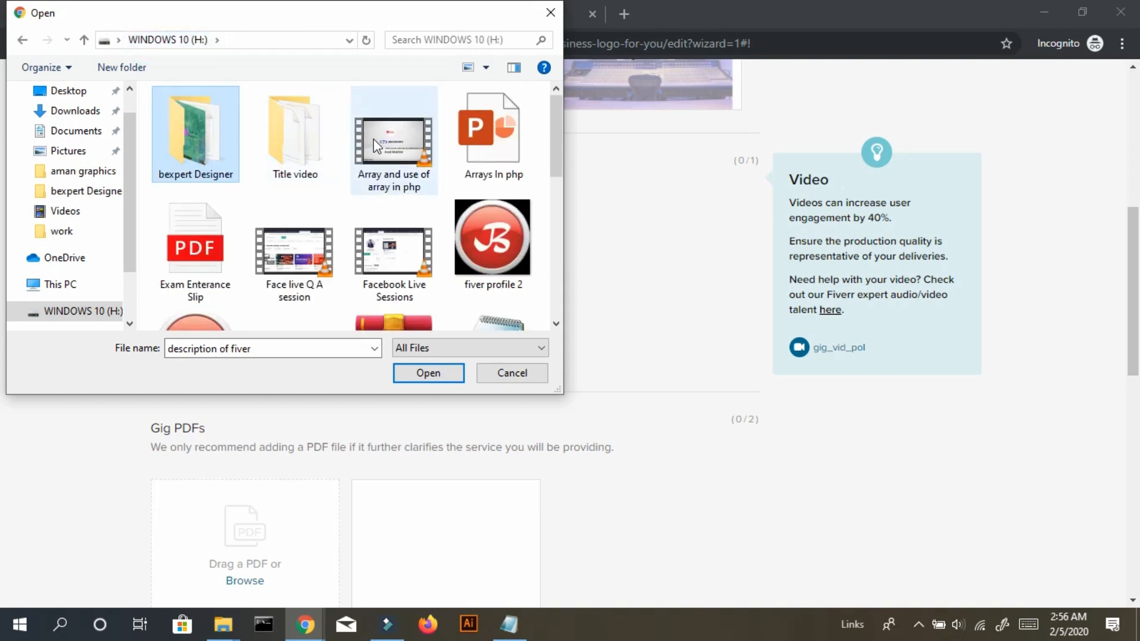
key(Right)
key(Right)
key(Down)
key(Down)
key(Down)
key(Down)
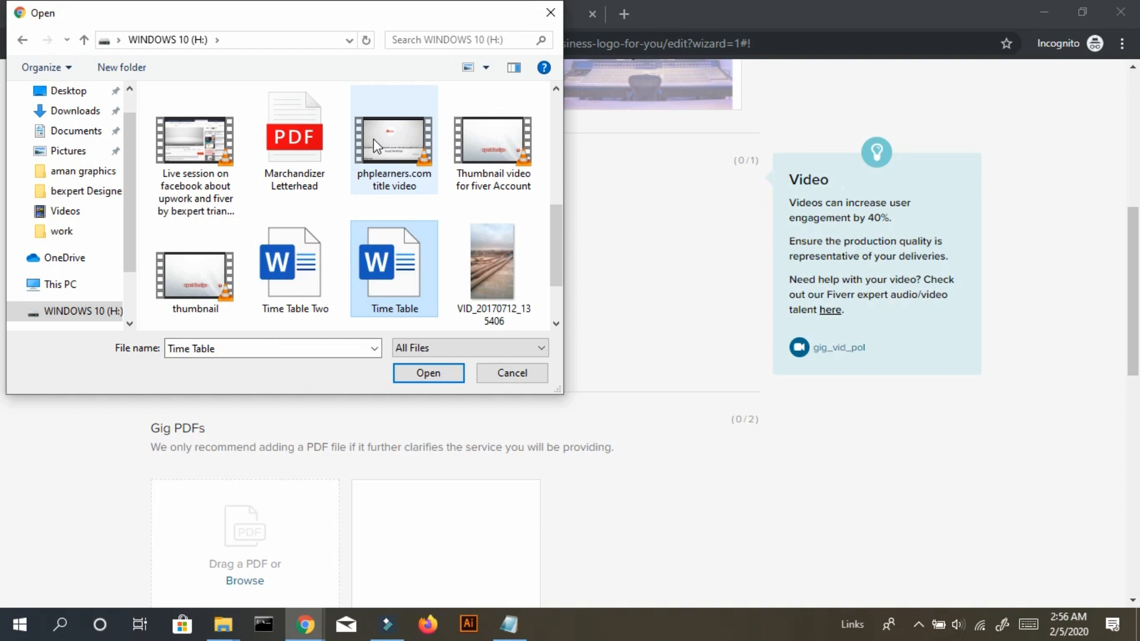
click(375, 145)
key(Right)
key(Left)
key(Right)
key(Return)
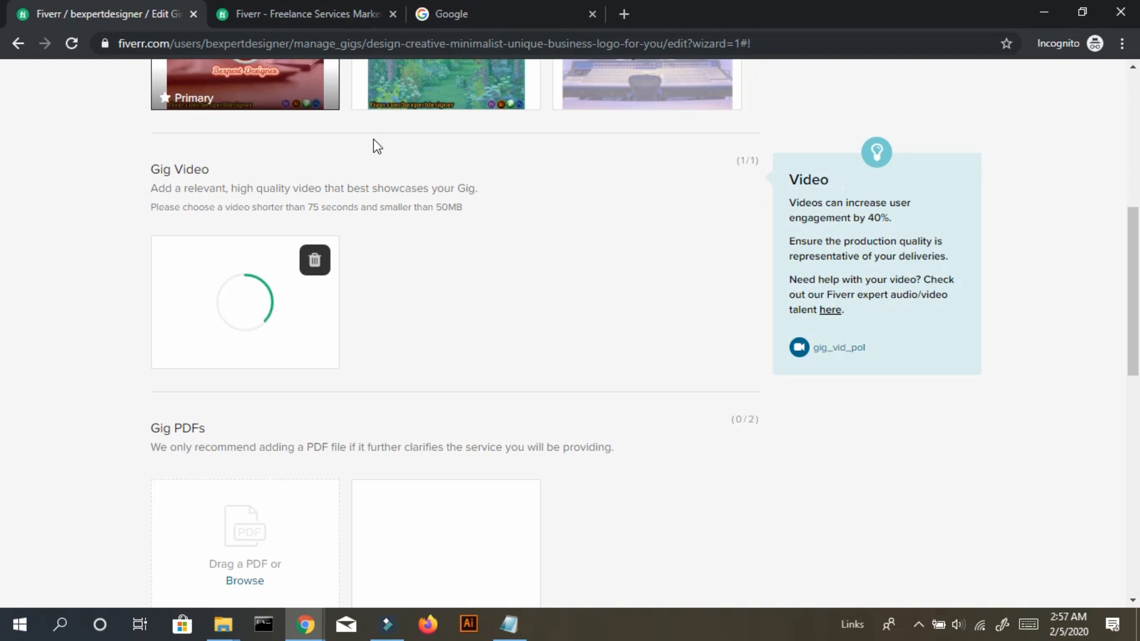
Save the gallery once the video has uploaded, continue to Publish, and read the phone verification requirement.
drag(1135, 335, 1135, 391)
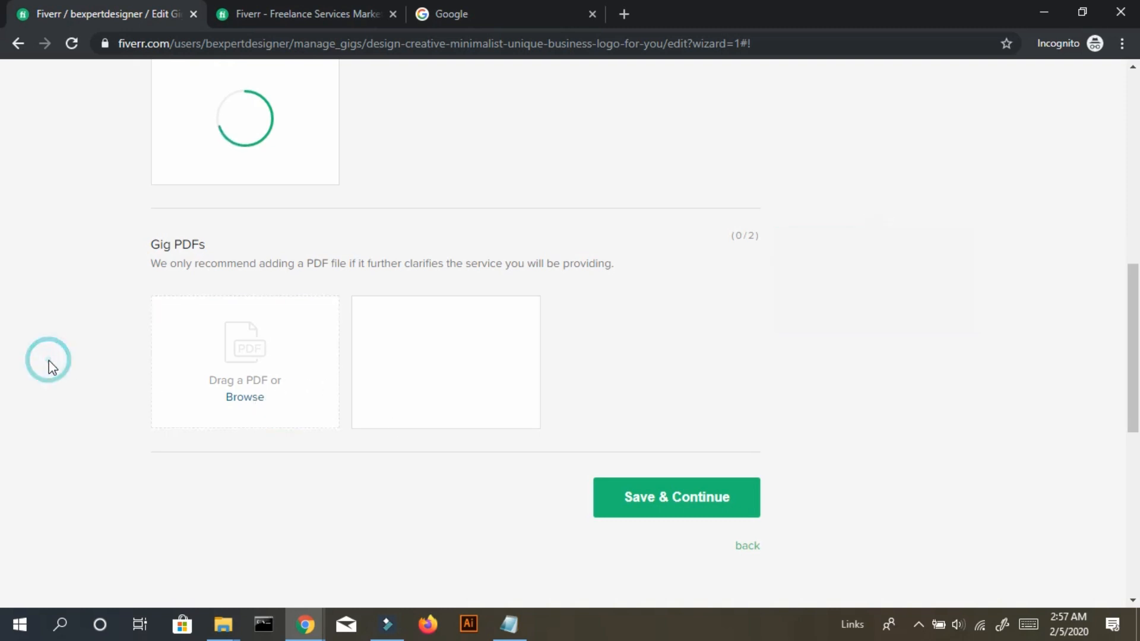
scroll(49, 360, up, 1)
scroll(48, 361, up, 3)
scroll(49, 361, down, 1)
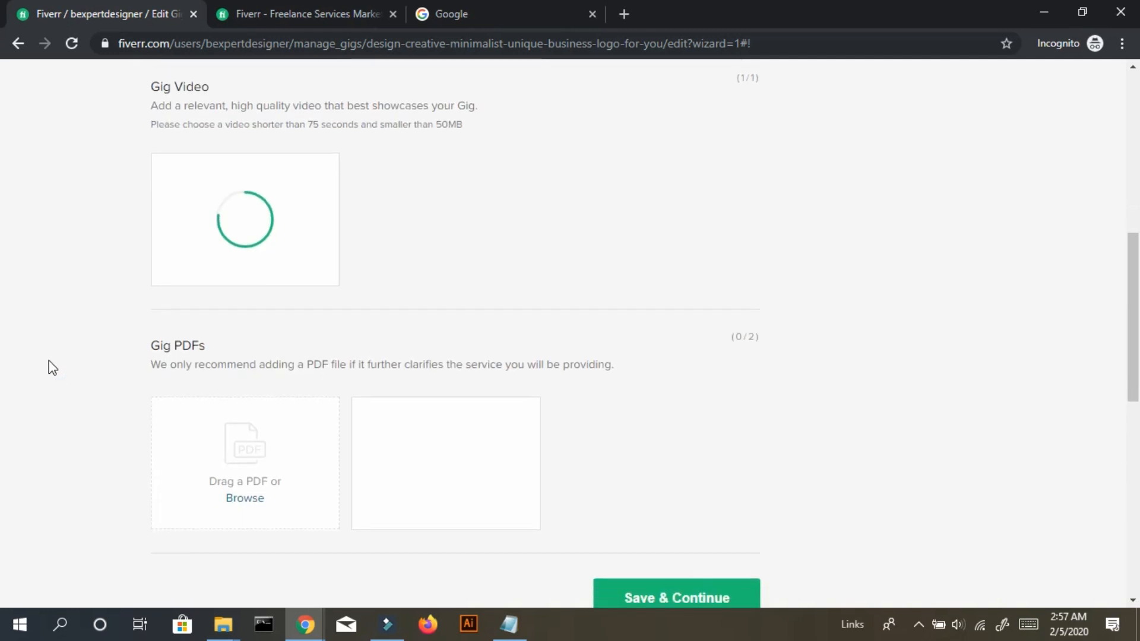
scroll(49, 361, up, 1)
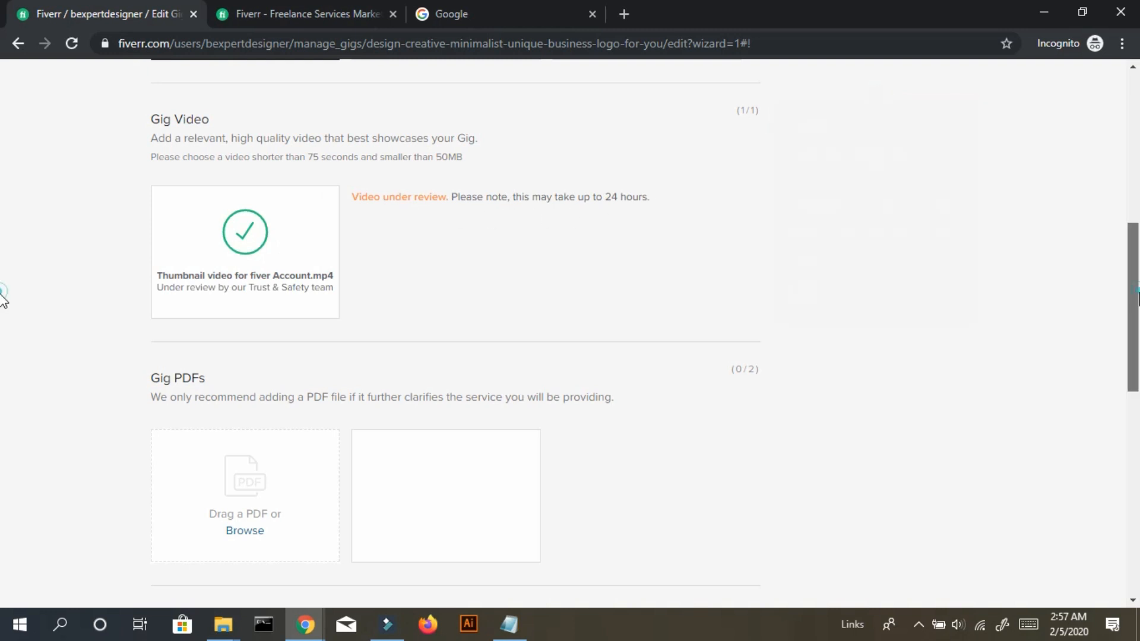
scroll(3, 356, down, 5)
click(655, 321)
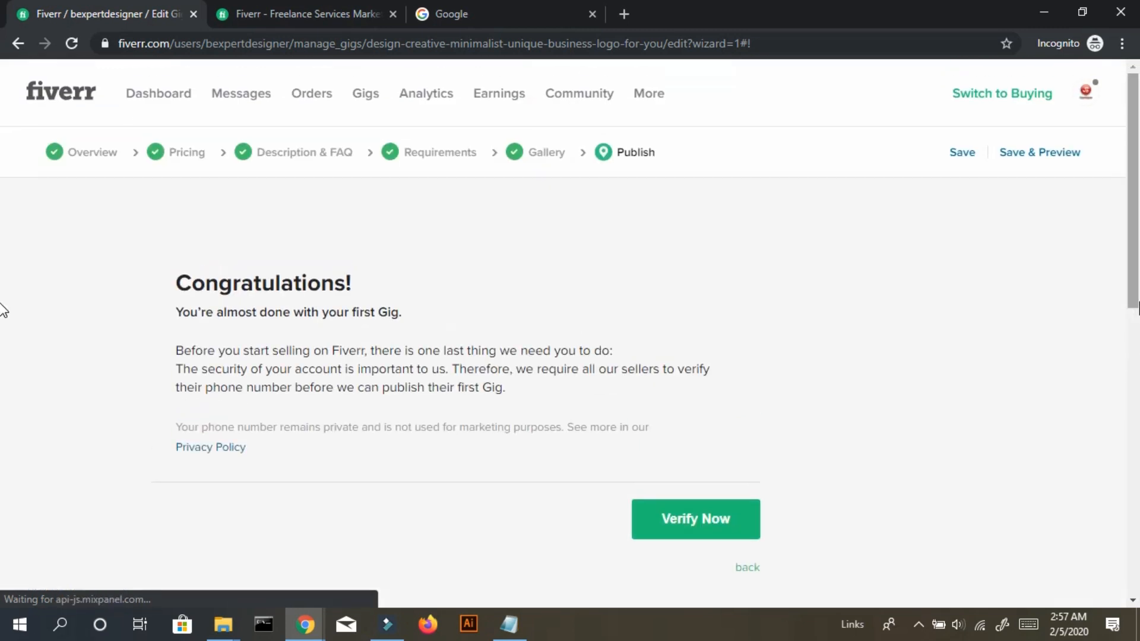
scroll(3, 318, down, 1)
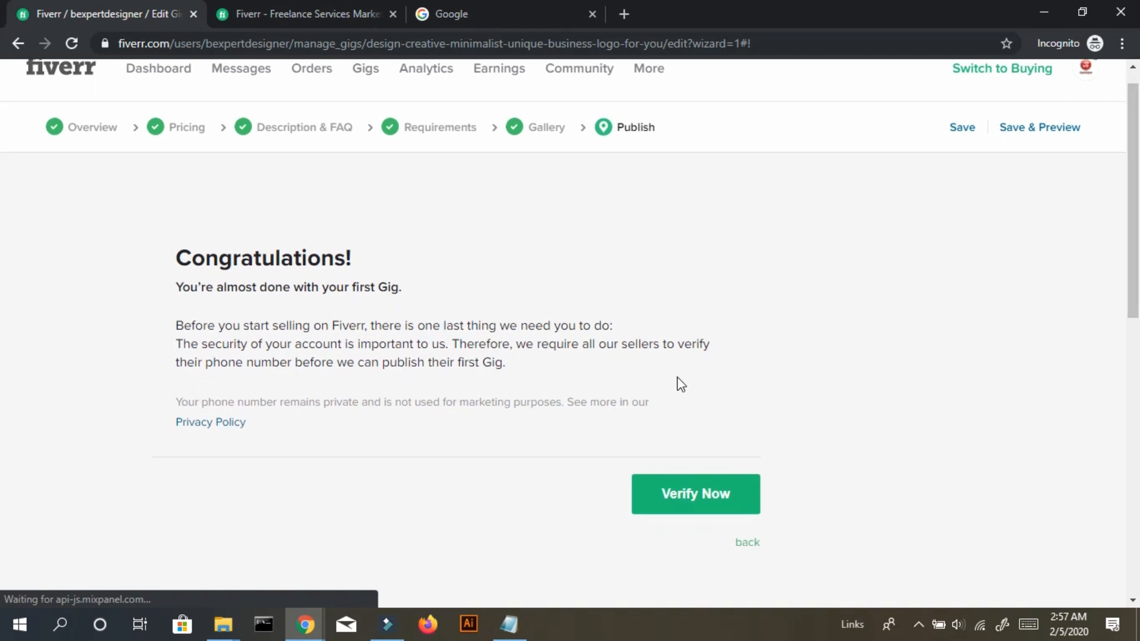
drag(326, 407, 501, 399)
click(496, 399)
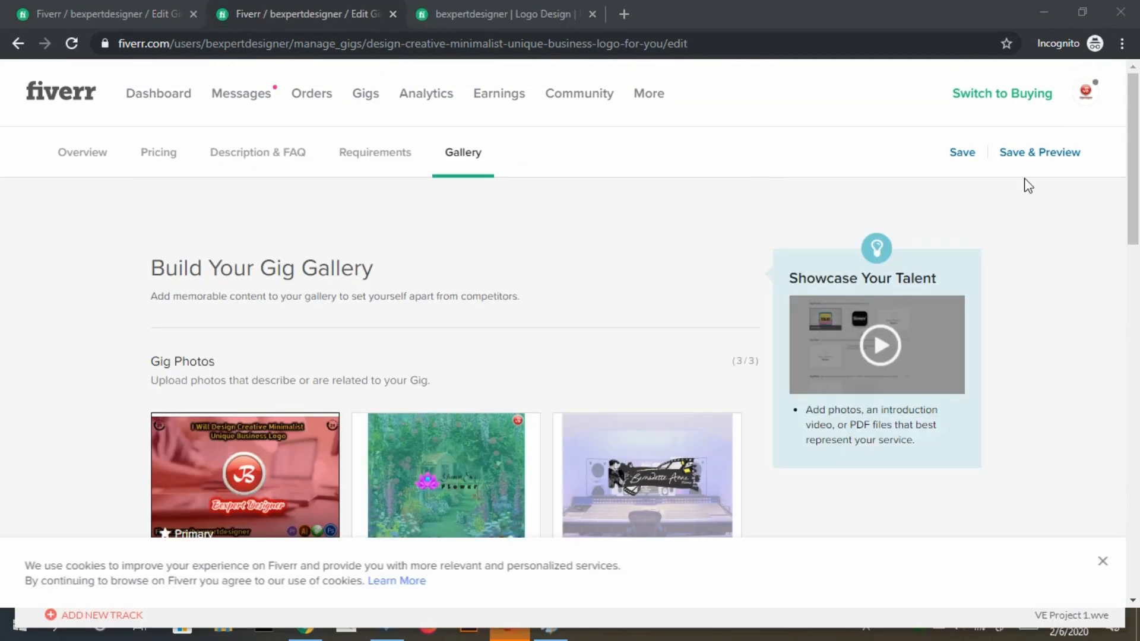
Review the gig's photos, video and PDF sections in the Gallery editor, and save the gallery.
scroll(3, 211, down, 4)
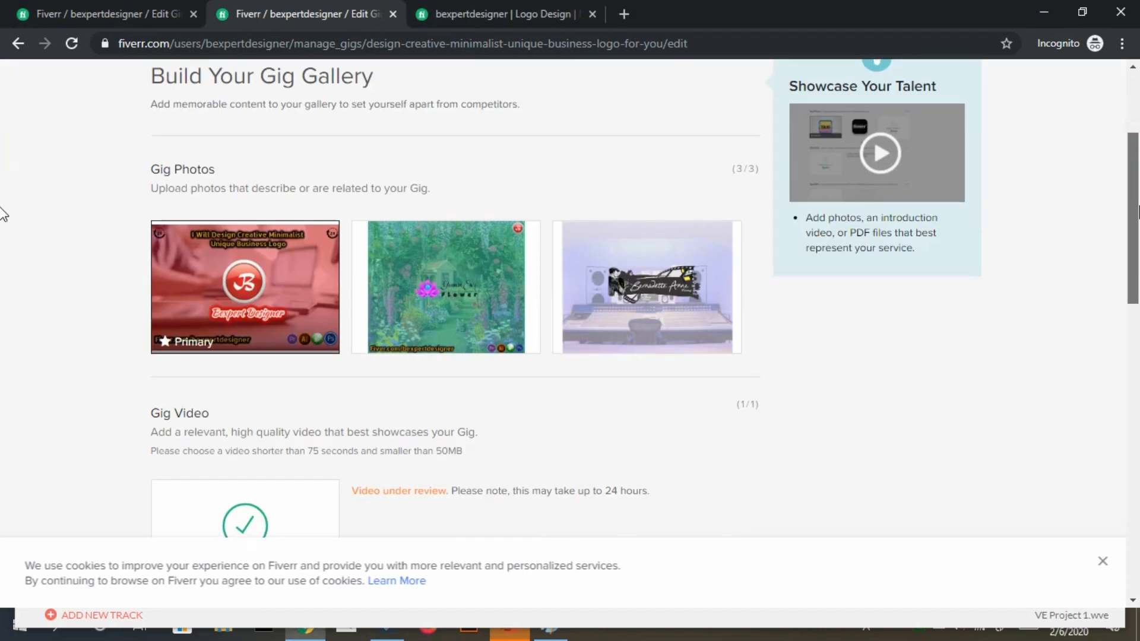
scroll(2, 254, down, 2)
scroll(2, 267, down, 1)
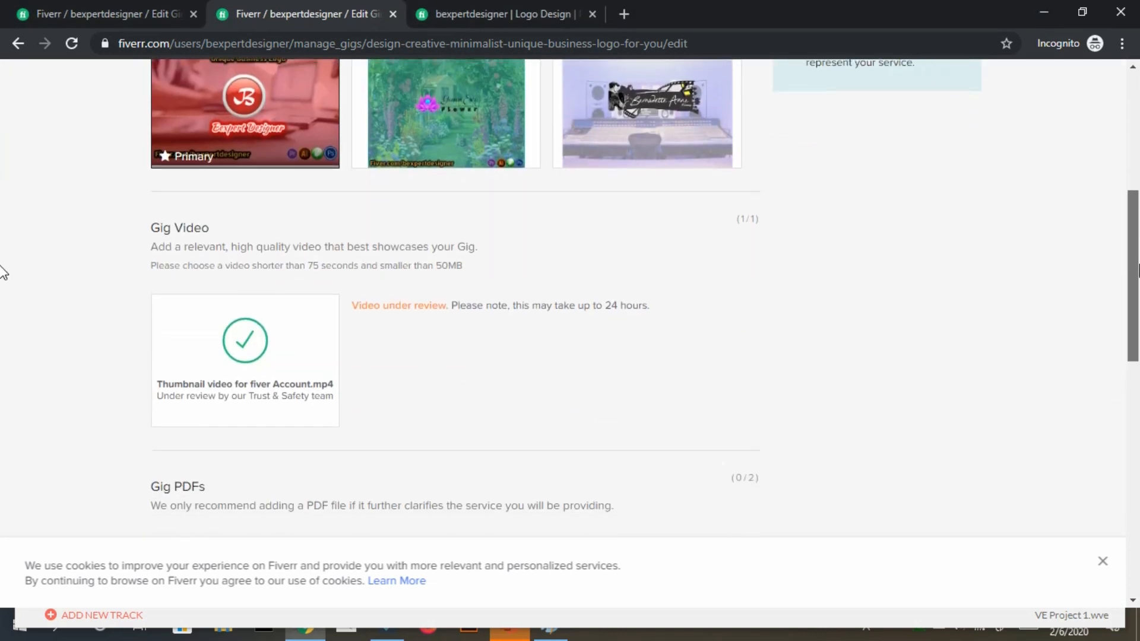
scroll(3, 281, down, 1)
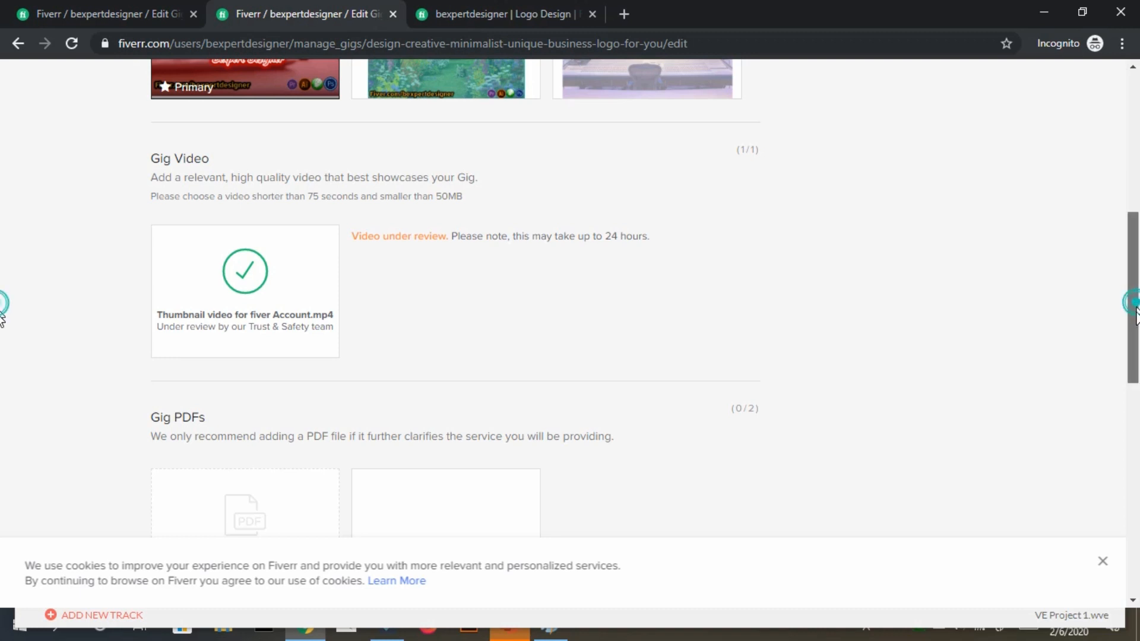
scroll(2, 315, down, 5)
scroll(3, 394, up, 1)
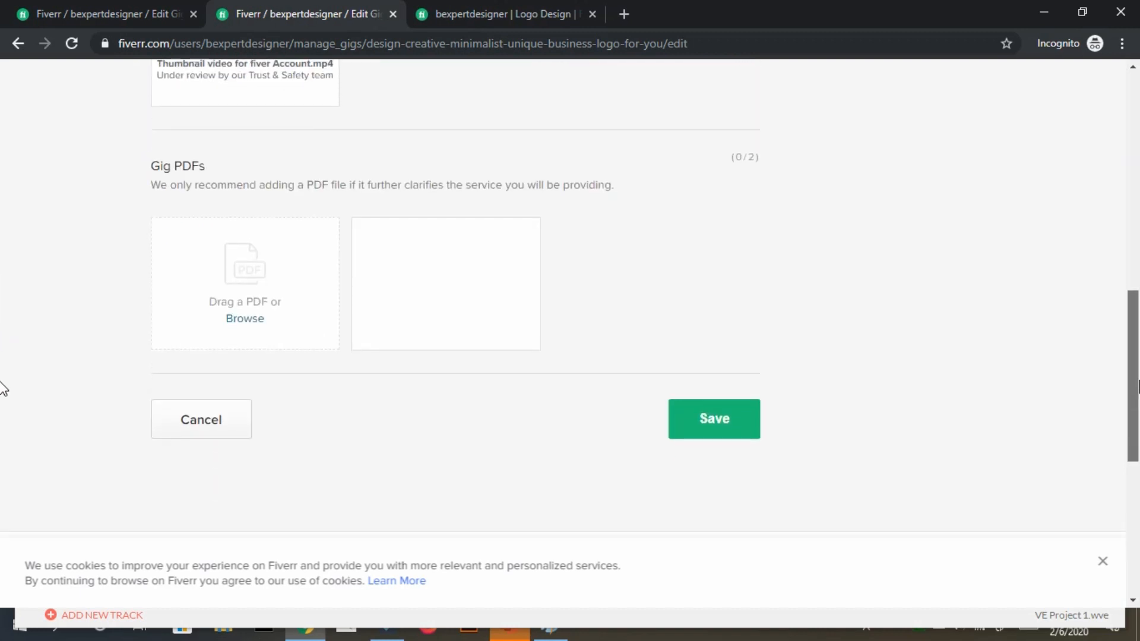
scroll(3, 377, up, 1)
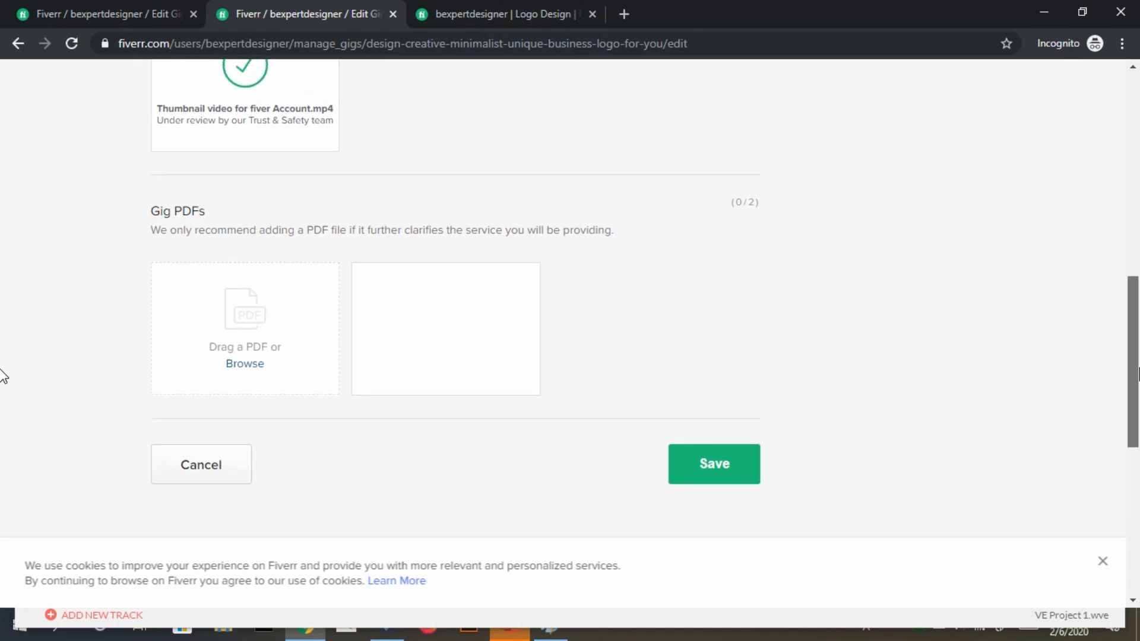
scroll(3, 375, up, 12)
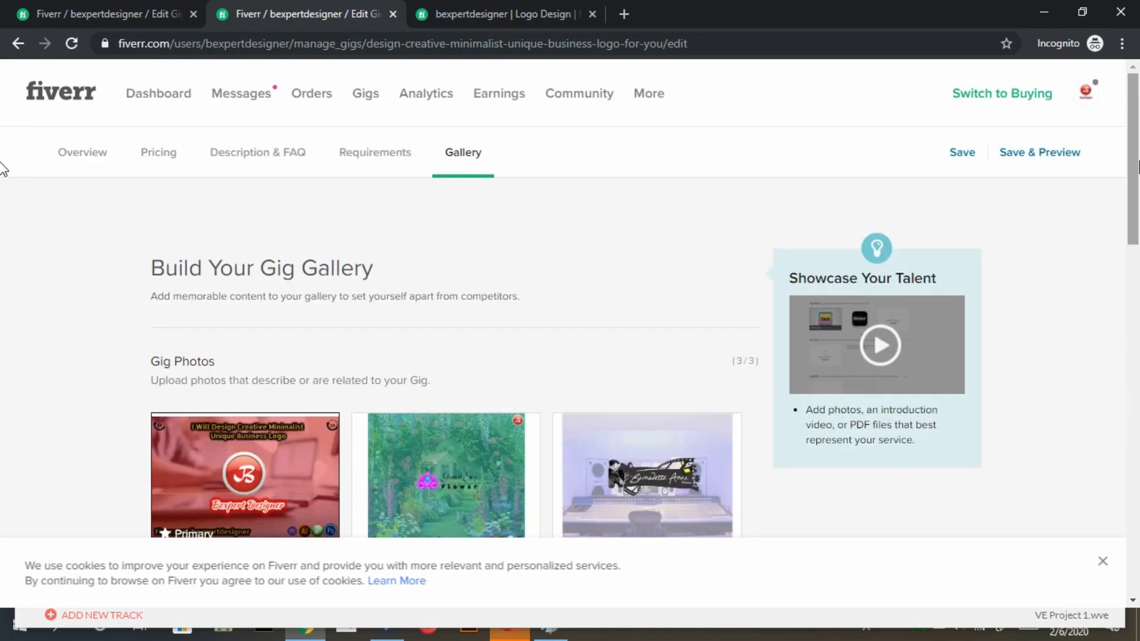
click(957, 156)
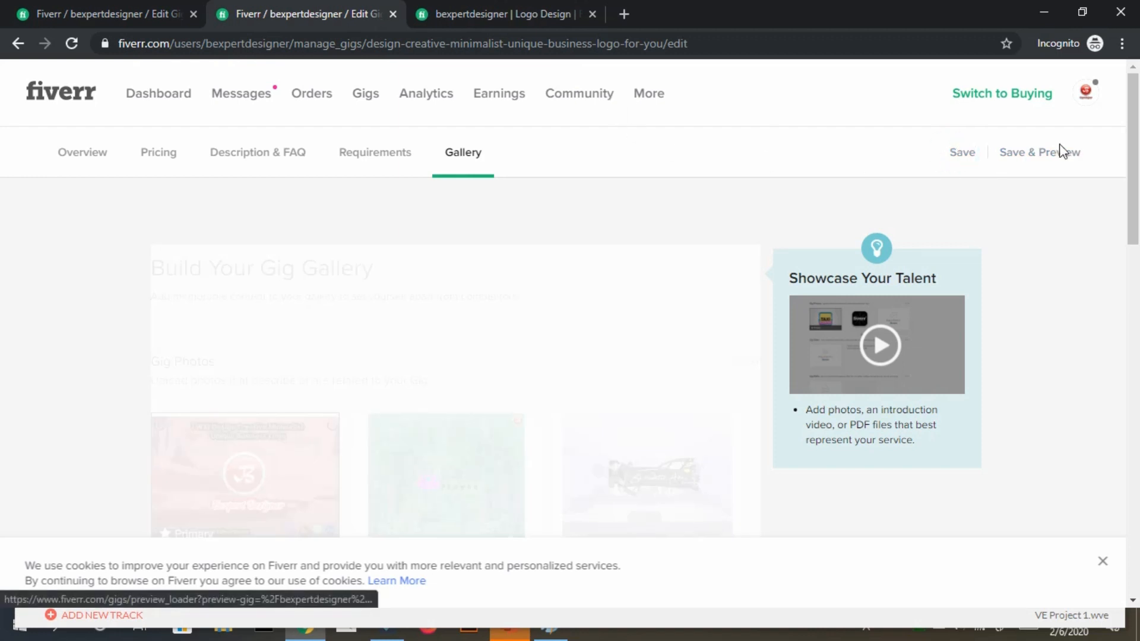
Open the seller profile in a new tab and open the active gig for creative minimalist unique business logos.
click(1096, 104)
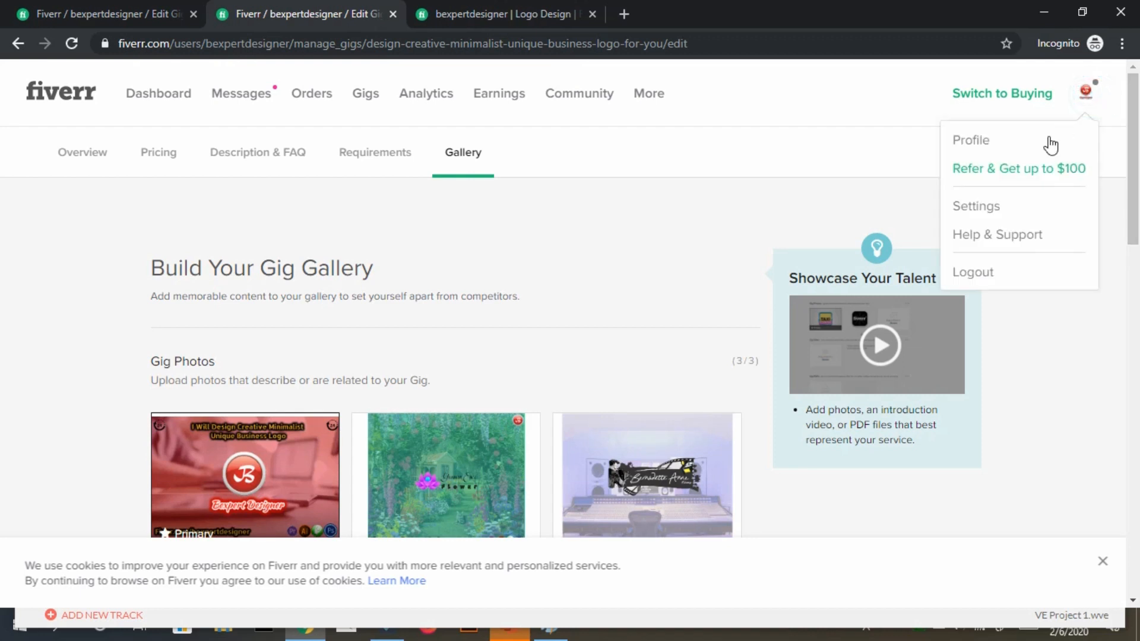
right_click(988, 144)
click(991, 150)
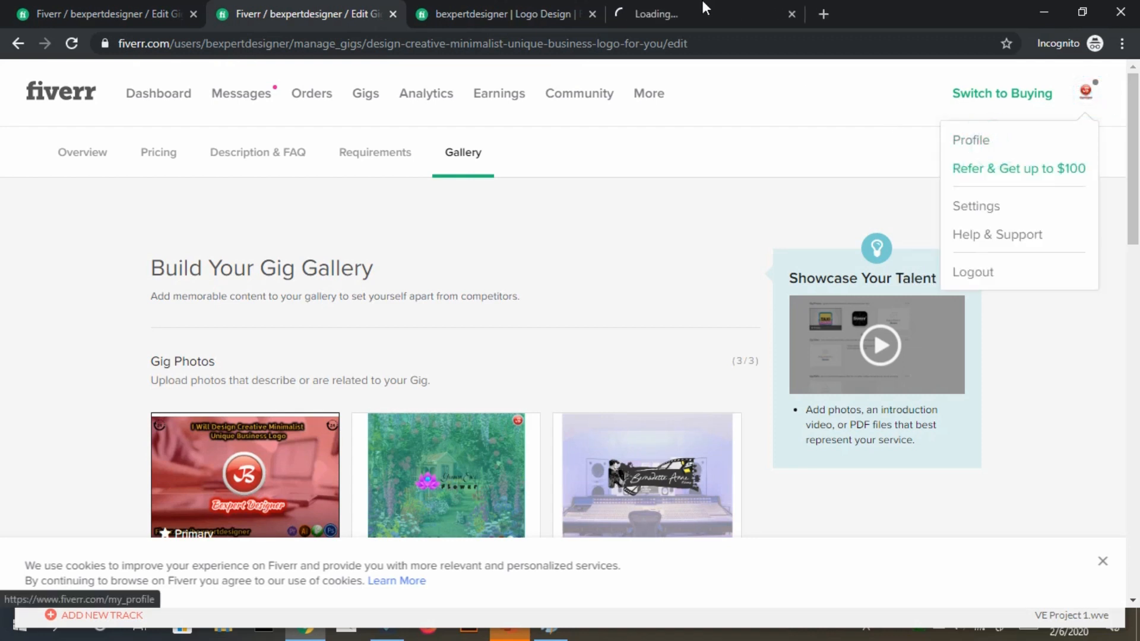
click(692, 5)
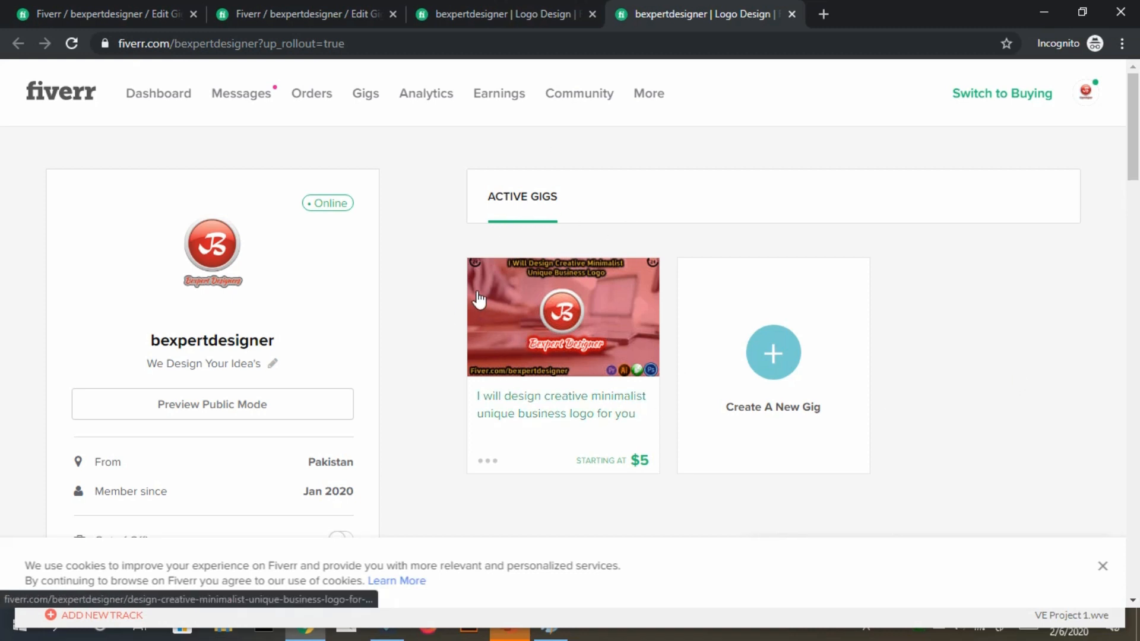
click(526, 414)
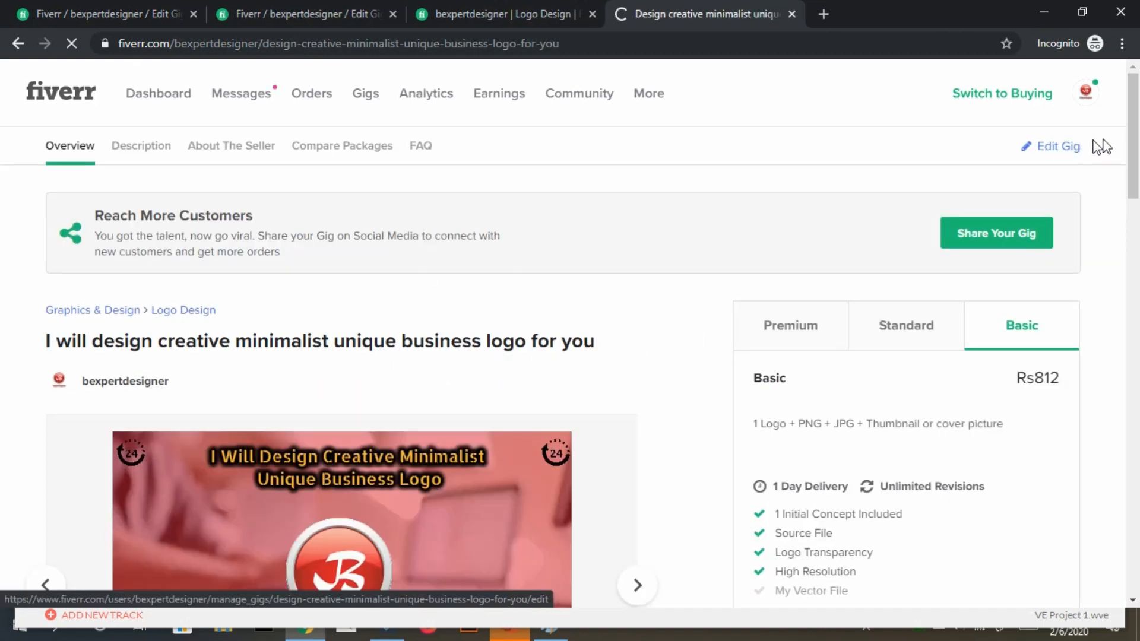
Browse through the three gallery images on the gig page.
scroll(3, 170, down, 1)
scroll(3, 179, down, 4)
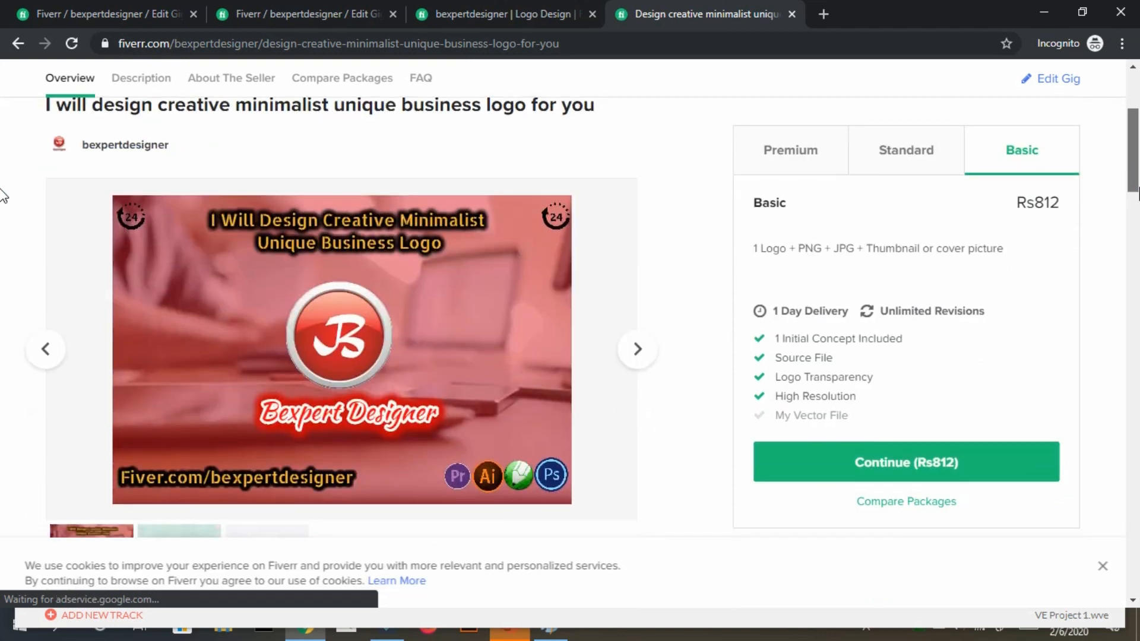
click(639, 272)
click(638, 272)
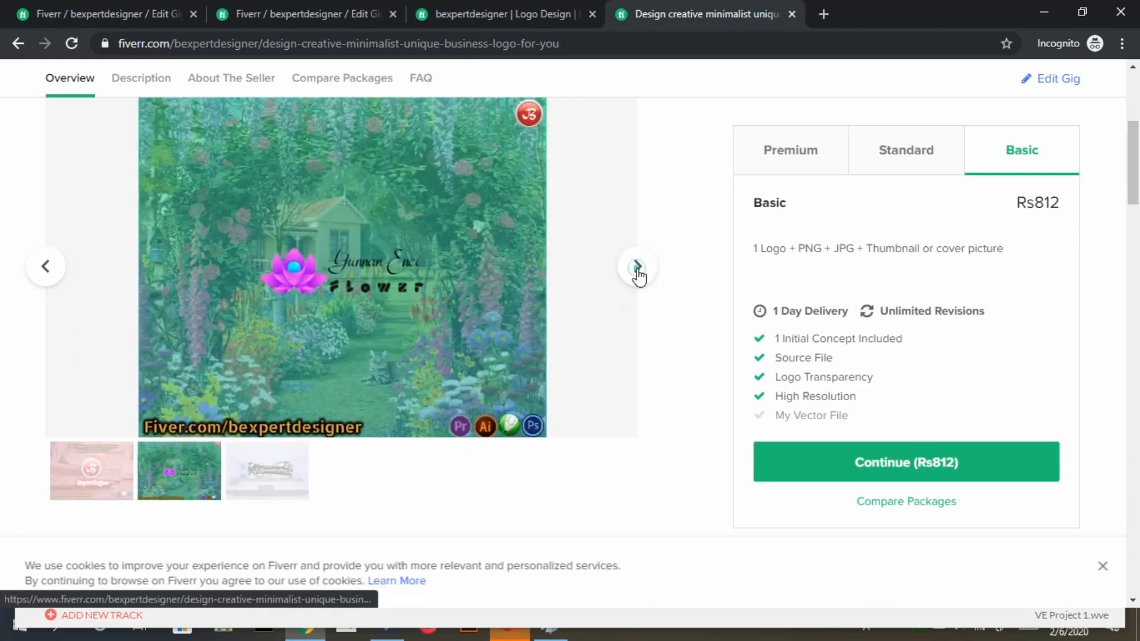
click(675, 273)
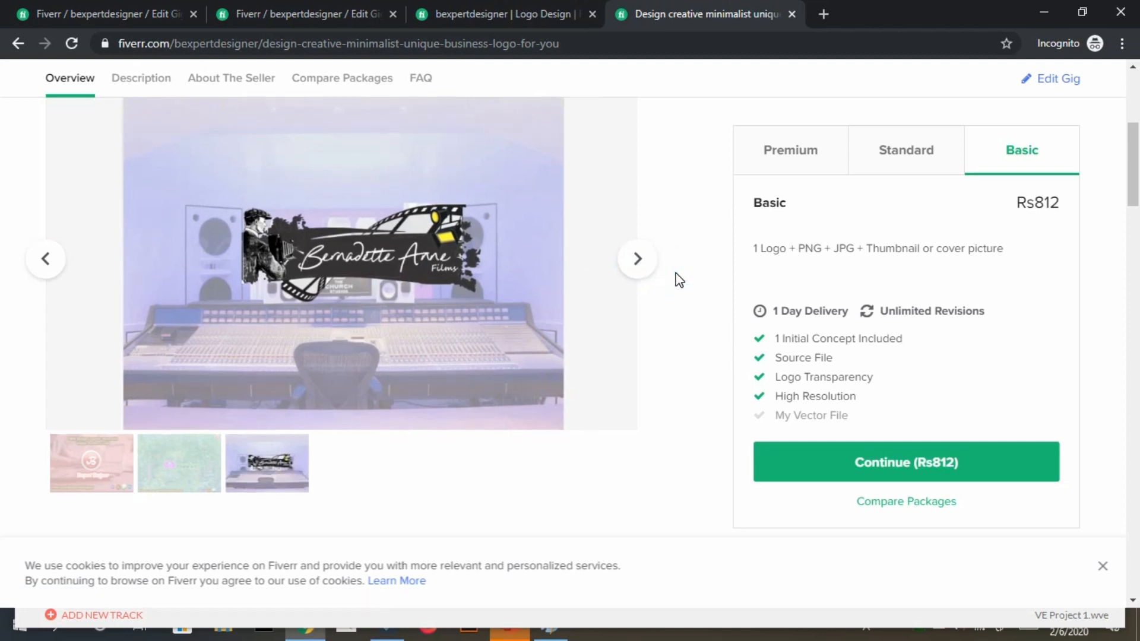
Compare the gig's Standard and Premium packages and examine what the Premium package offers.
scroll(677, 279, down, 4)
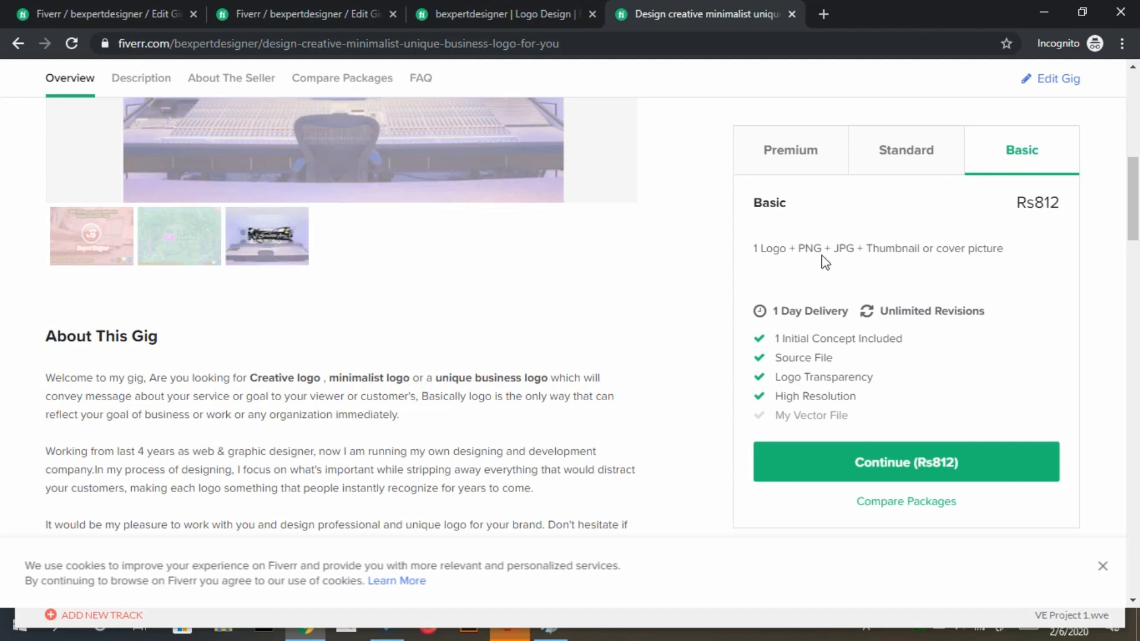
click(899, 139)
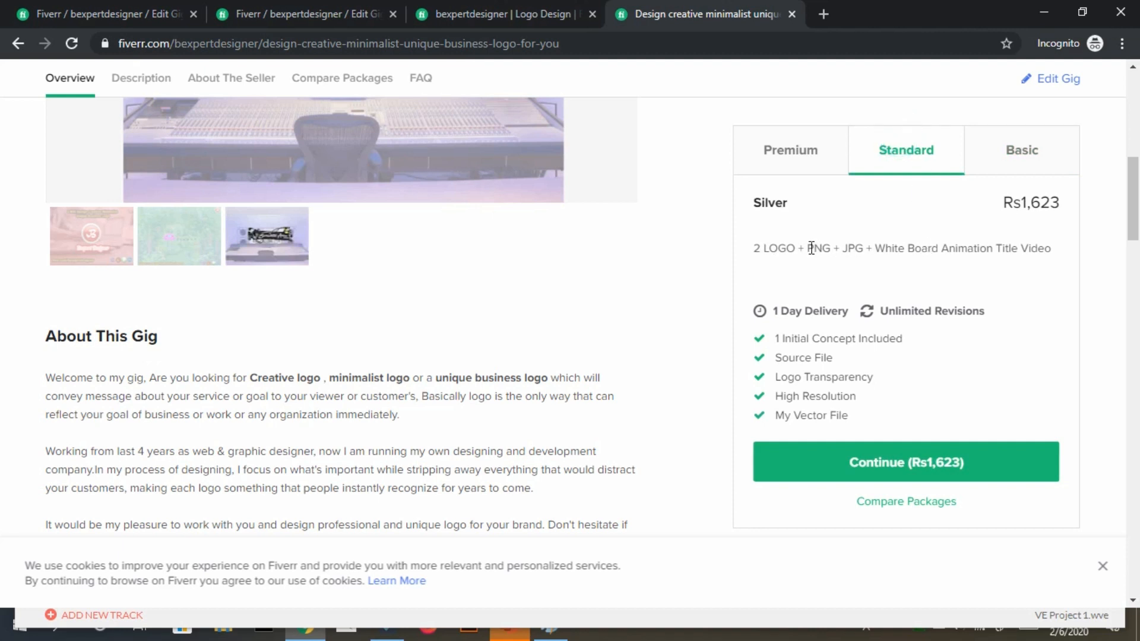
click(783, 153)
drag(757, 247, 933, 258)
click(934, 262)
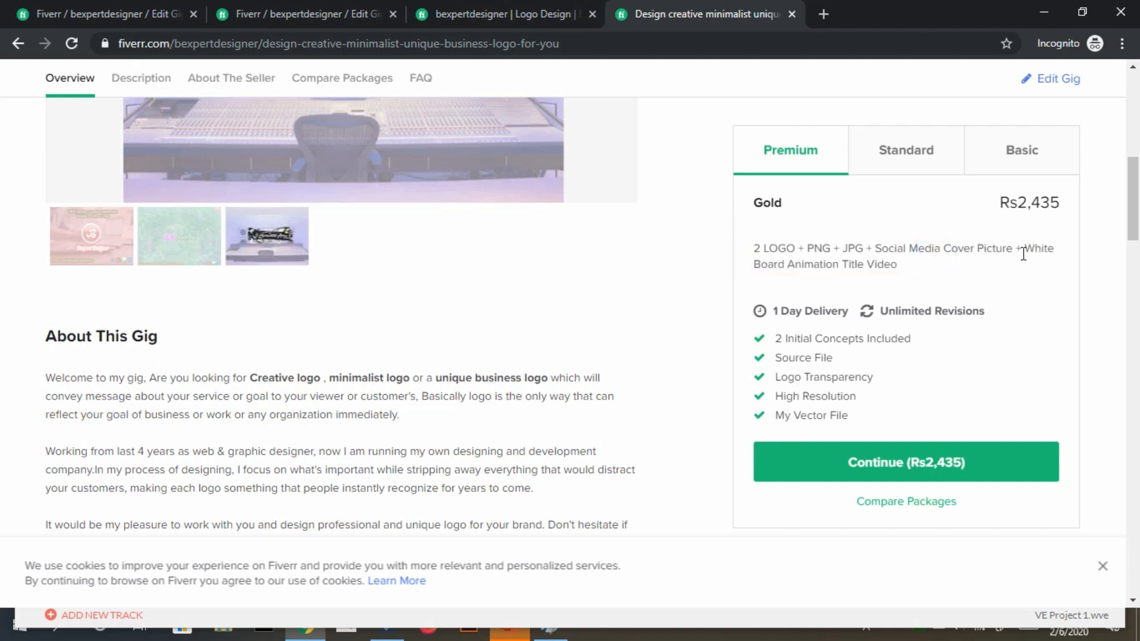
click(712, 293)
Read the opening line of About This Gig, highlighting the bold keywords from "Creative logo" to "unique business logo".
scroll(712, 293, down, 3)
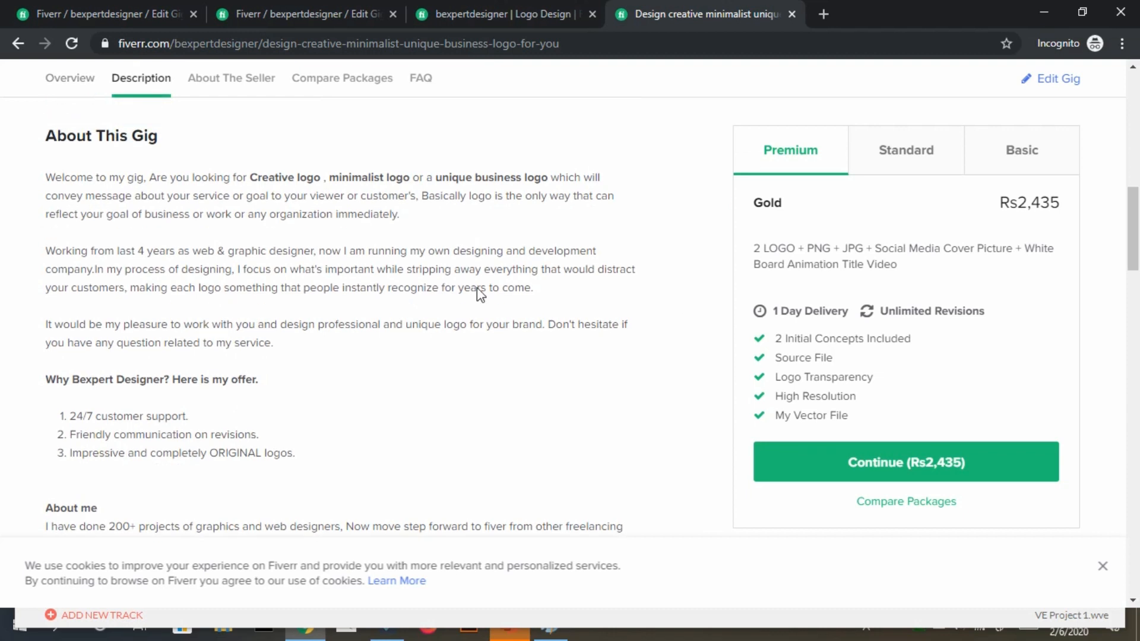
click(75, 176)
drag(399, 171, 419, 177)
click(425, 177)
drag(249, 176, 45, 177)
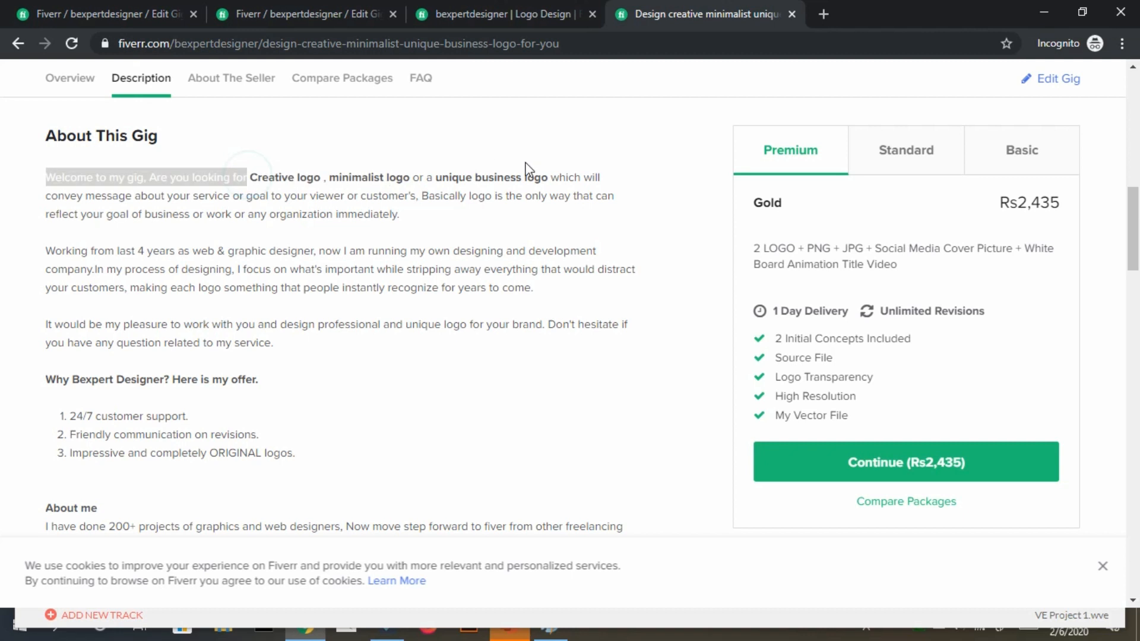
shift+click(547, 175)
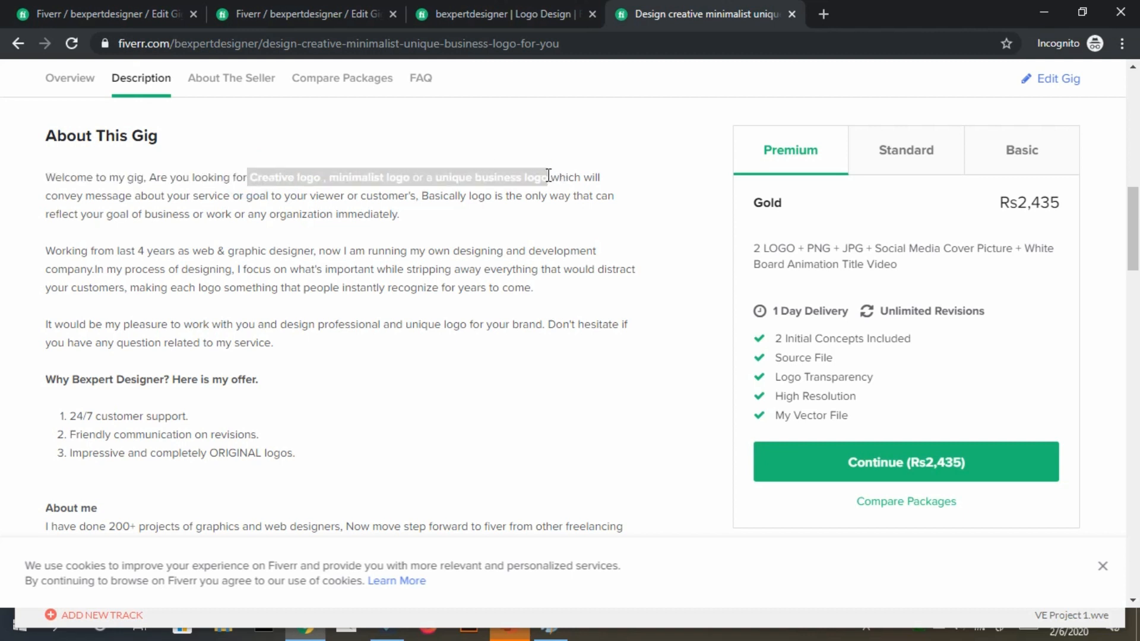
Check the gig title against the keywords in the About This Gig description, and clear the text highlight.
scroll(547, 175, up, 8)
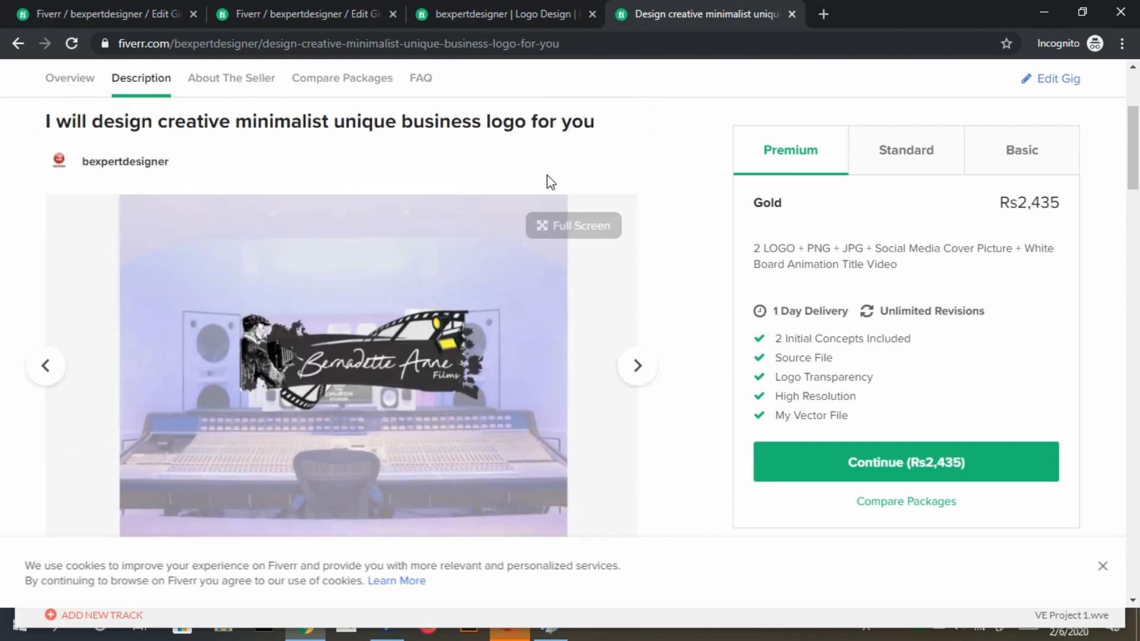
scroll(734, 146, down, 3)
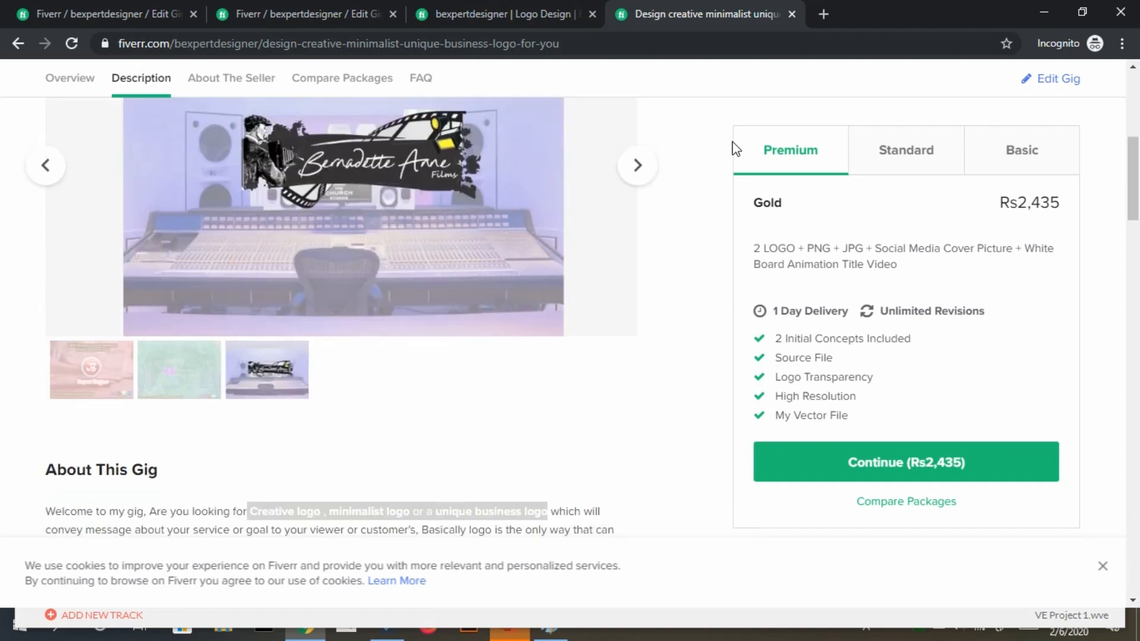
scroll(735, 147, down, 4)
click(500, 259)
scroll(500, 259, down, 1)
scroll(500, 263, down, 1)
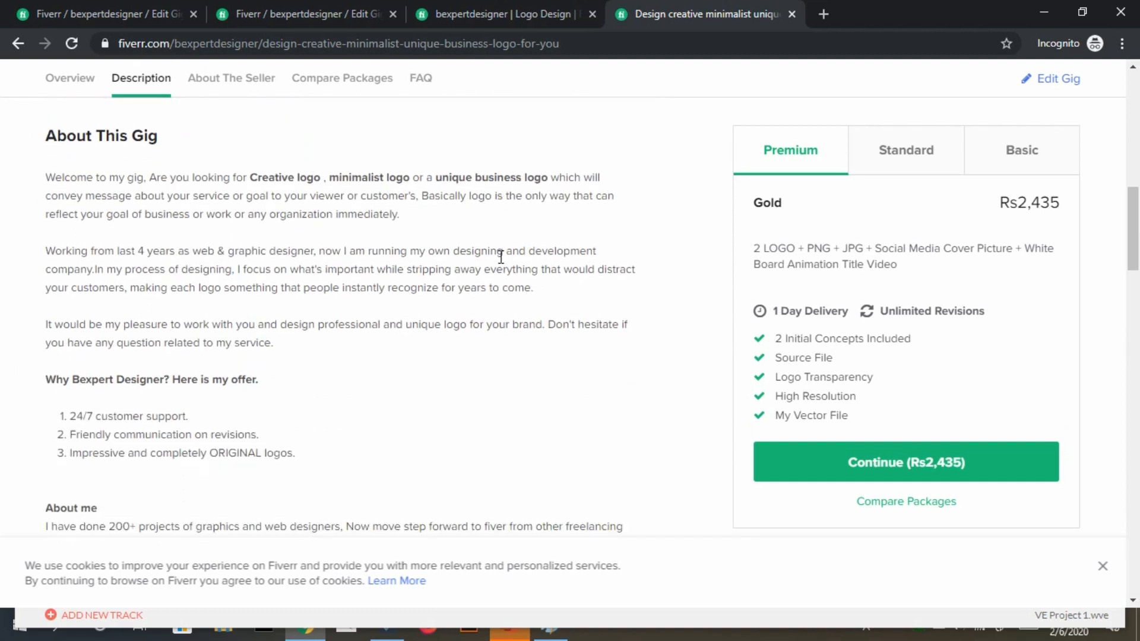
Read the rest of the About This Gig description, including the offer list and the About me paragraph.
scroll(500, 257, down, 7)
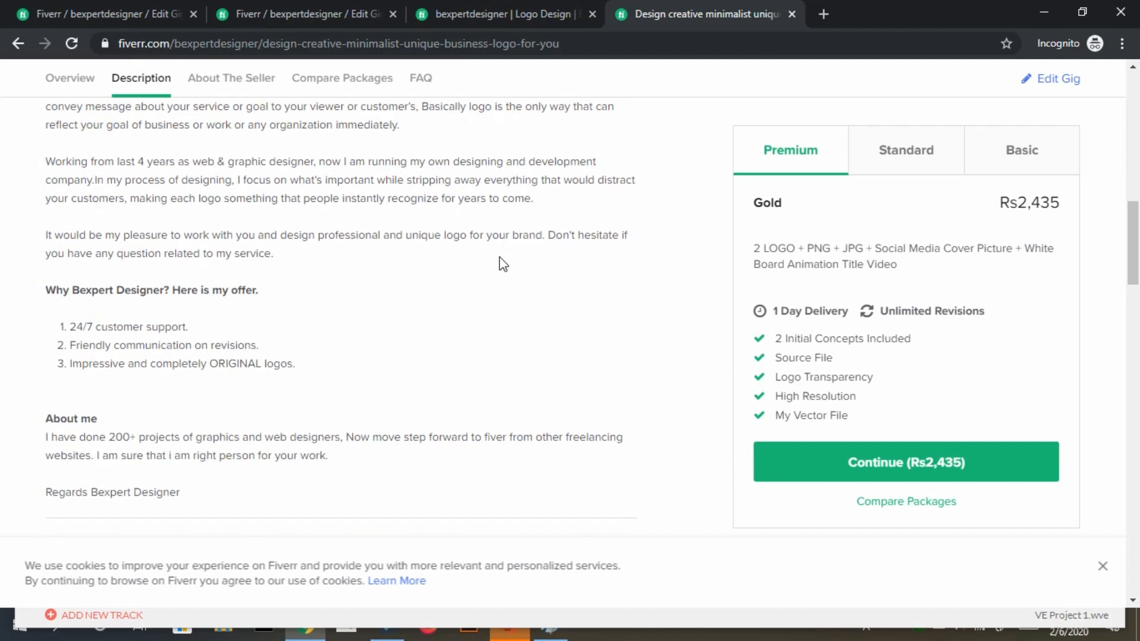
scroll(500, 257, up, 2)
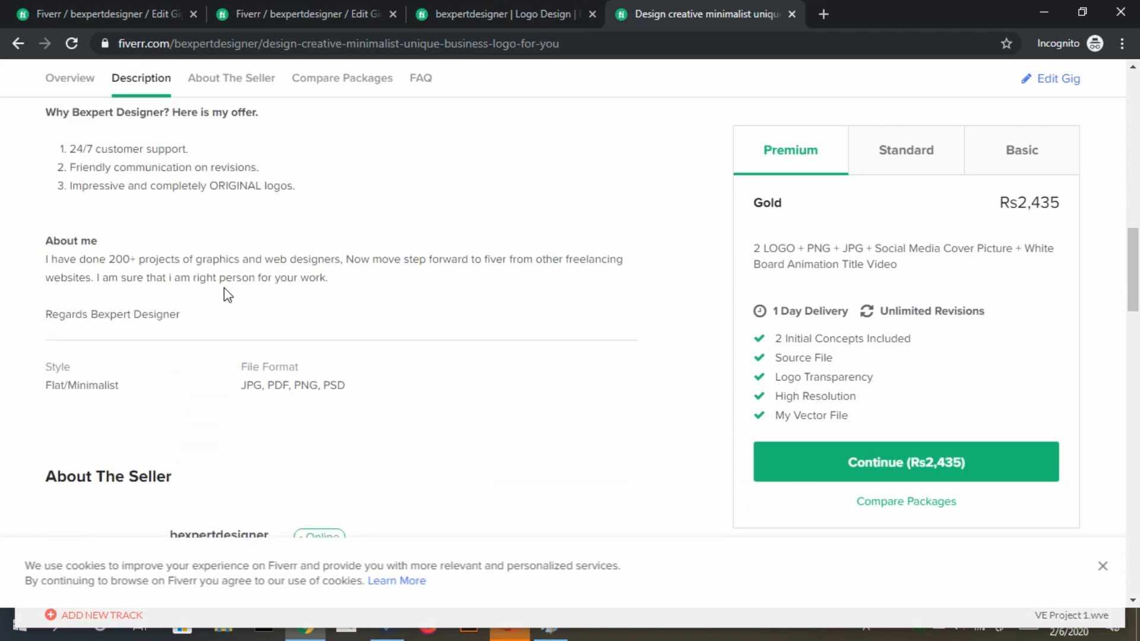
scroll(186, 314, up, 5)
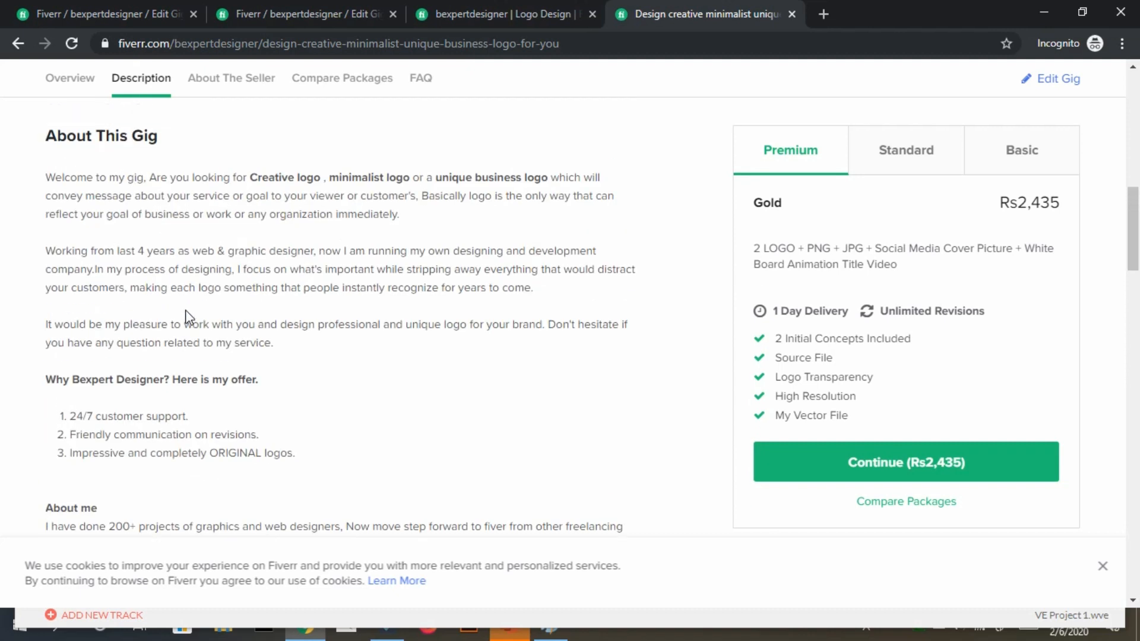
Review the About The Seller section and compare the Premium, Standard and Basic packages in the comparison table.
scroll(189, 317, down, 9)
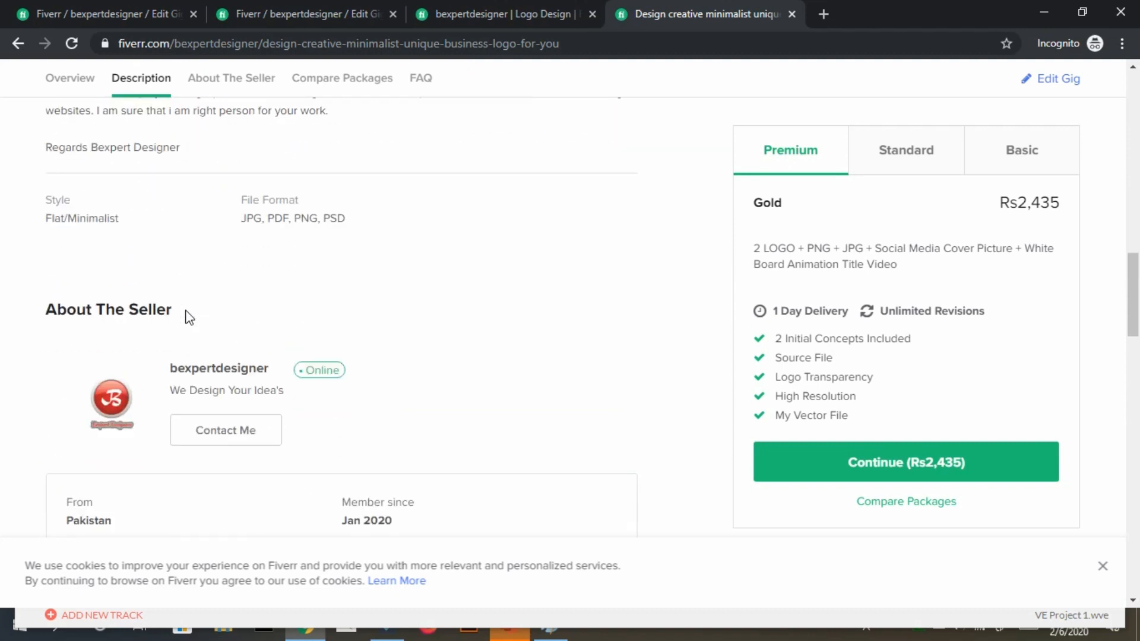
scroll(189, 317, down, 10)
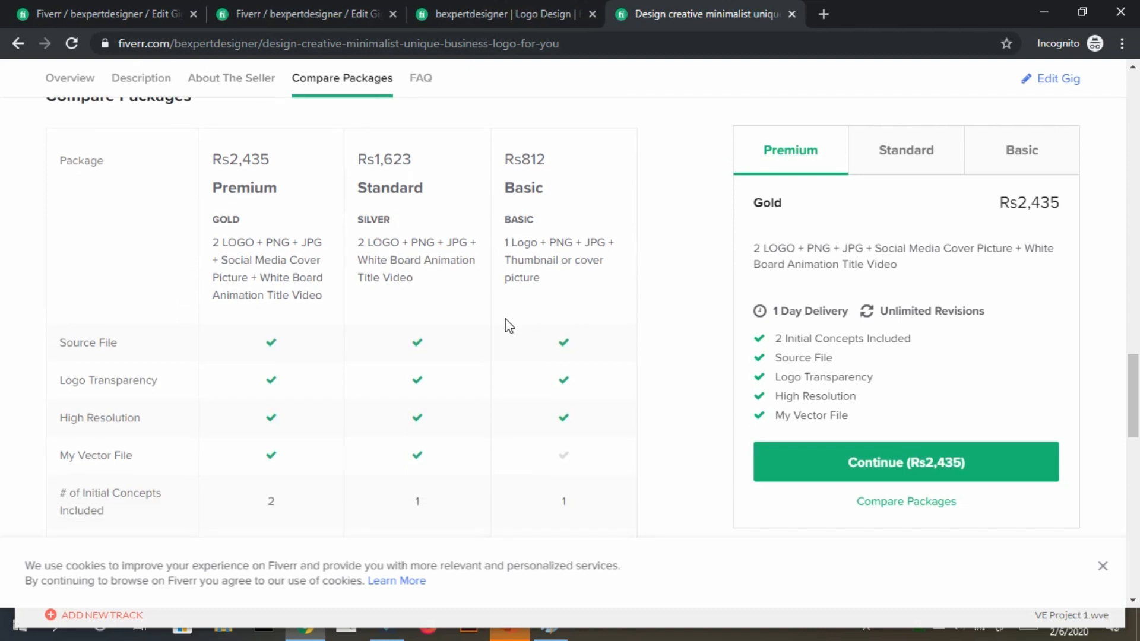
scroll(508, 326, down, 1)
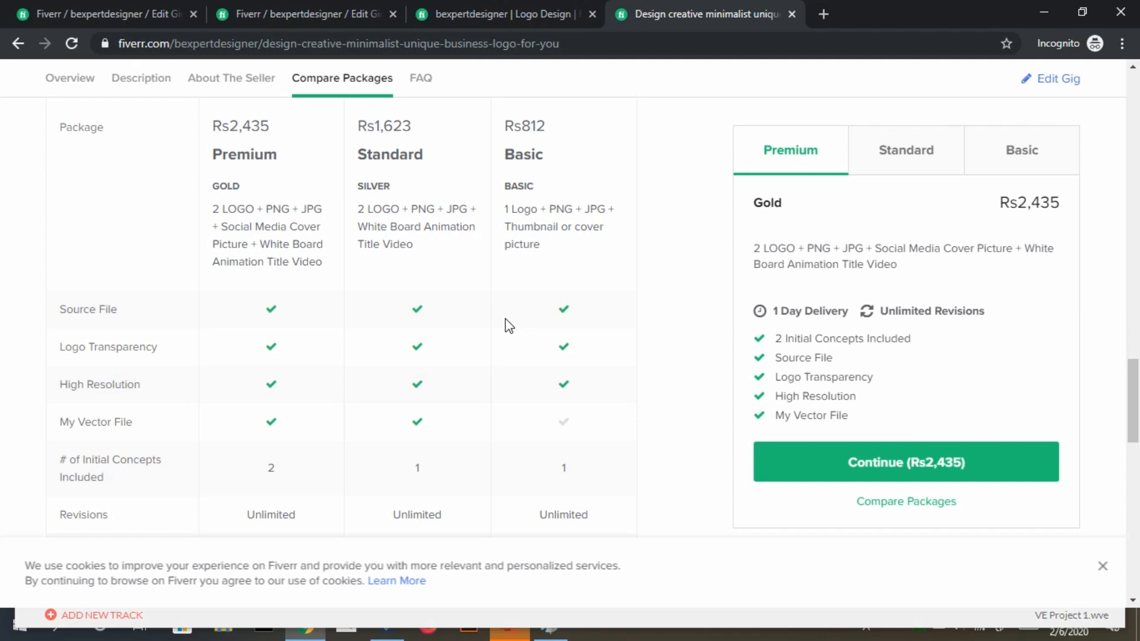
Check the gig's FAQ and Related Tags, and return to the overview at the start of the gig page.
scroll(507, 326, down, 8)
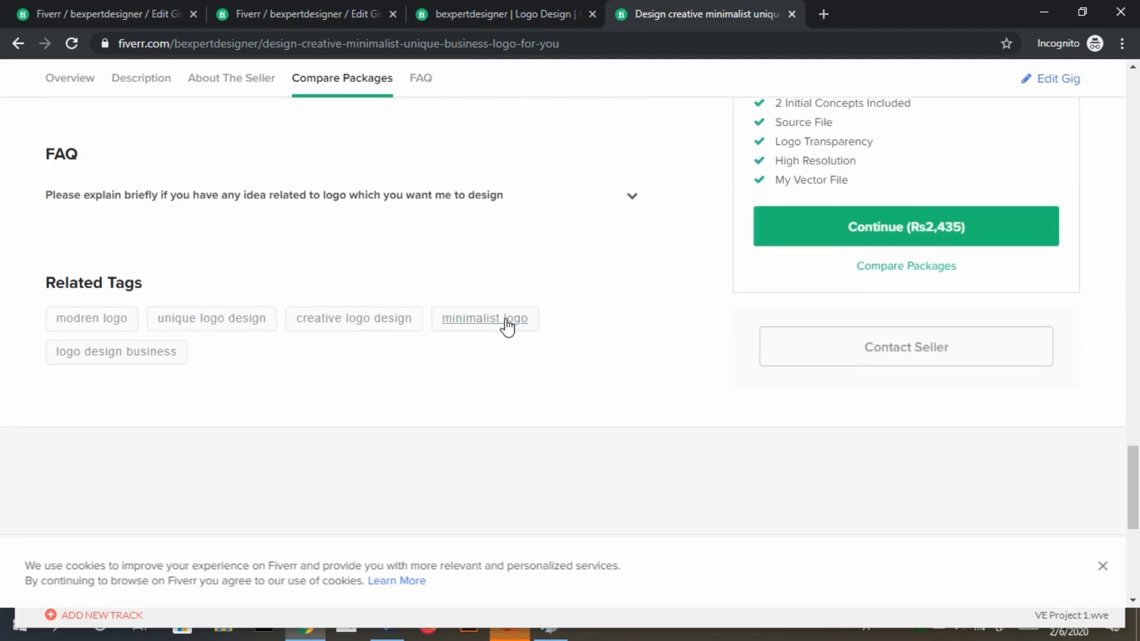
scroll(508, 326, down, 1)
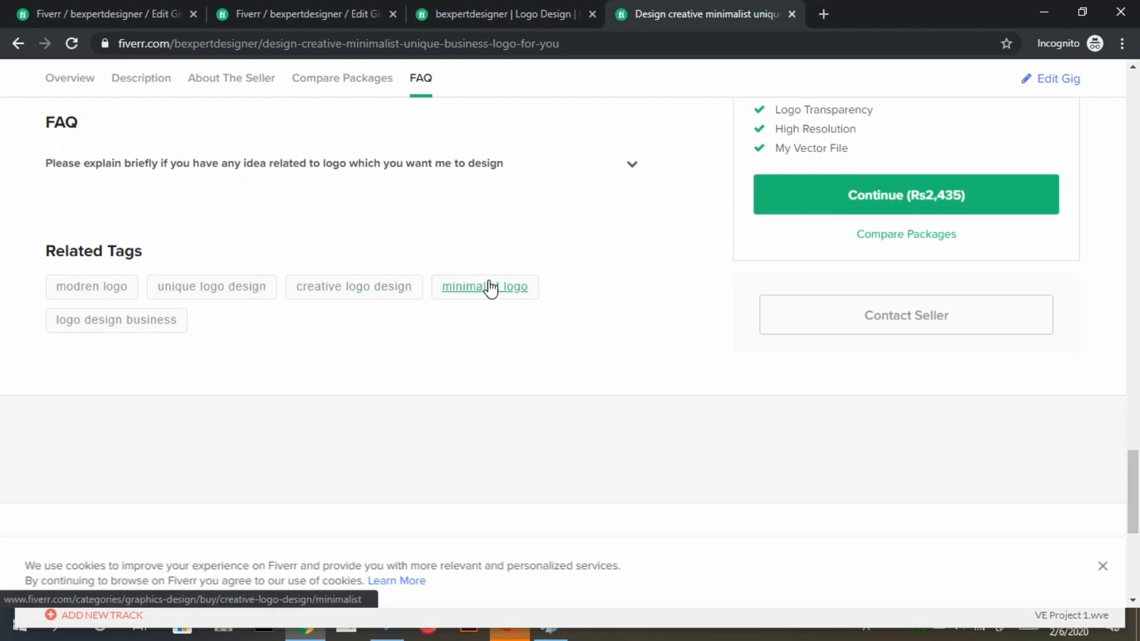
scroll(489, 288, up, 8)
scroll(493, 288, up, 10)
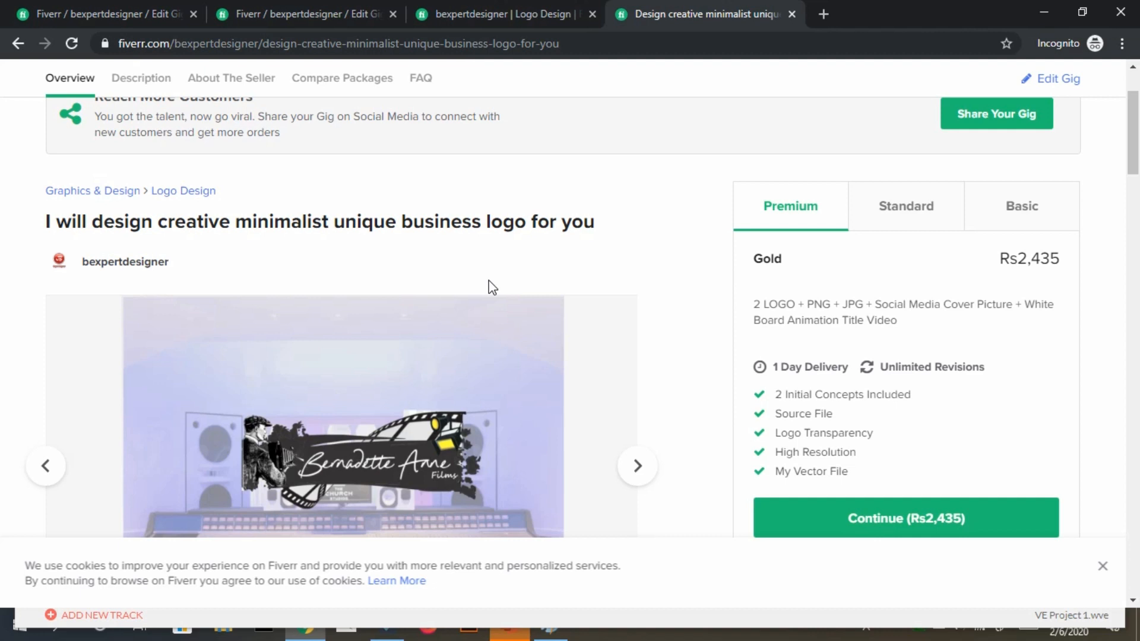
scroll(492, 288, up, 2)
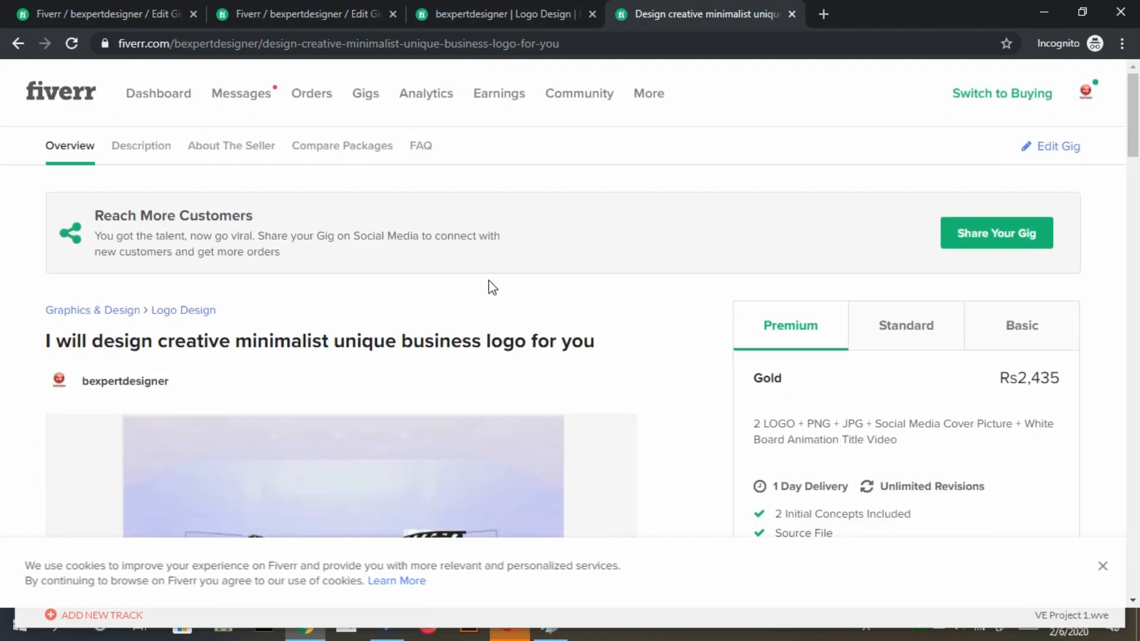